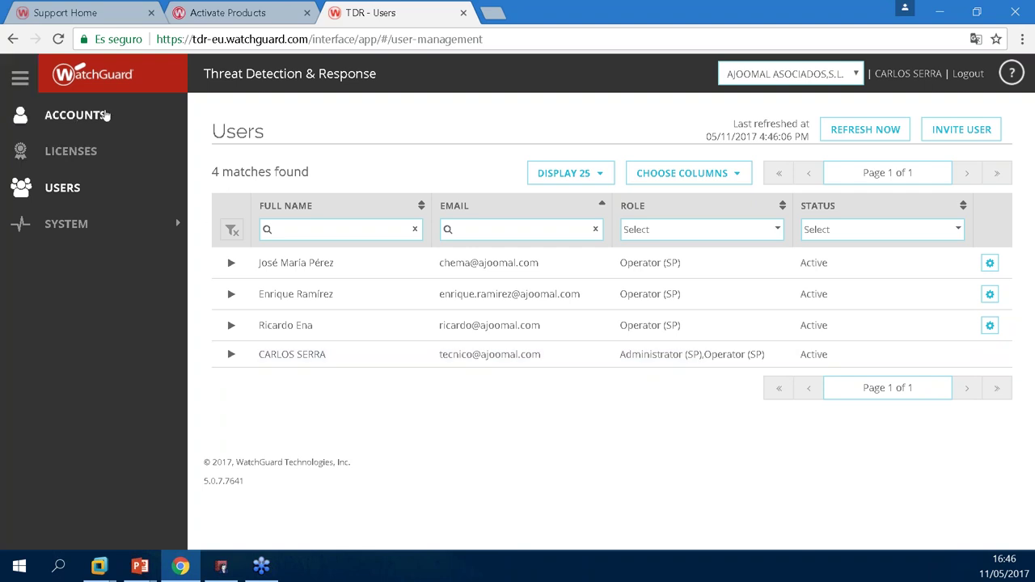
Review the managed accounts in the account selector and the role filter options of the Users list, leaving both unchanged.
click(753, 74)
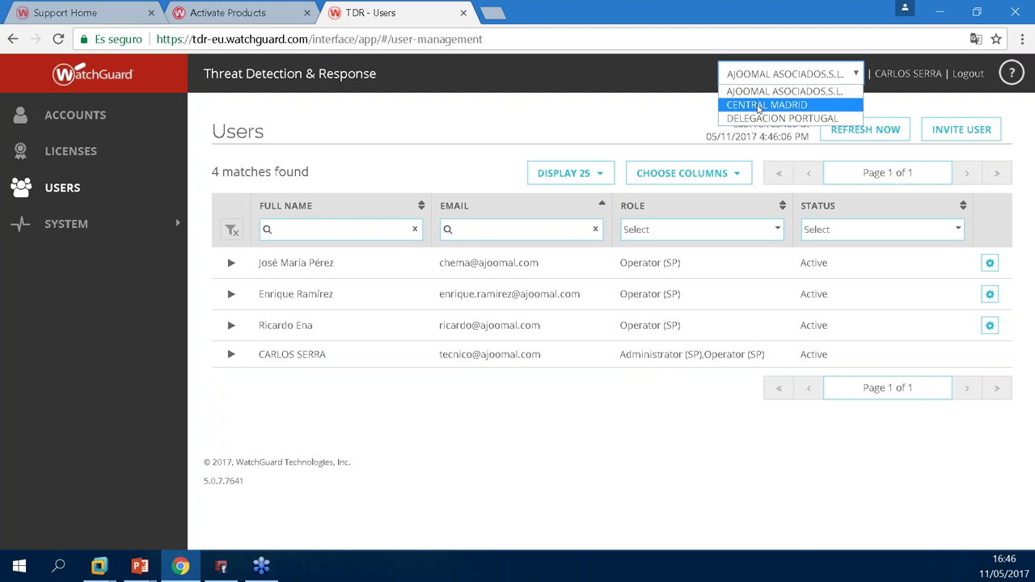
click(492, 424)
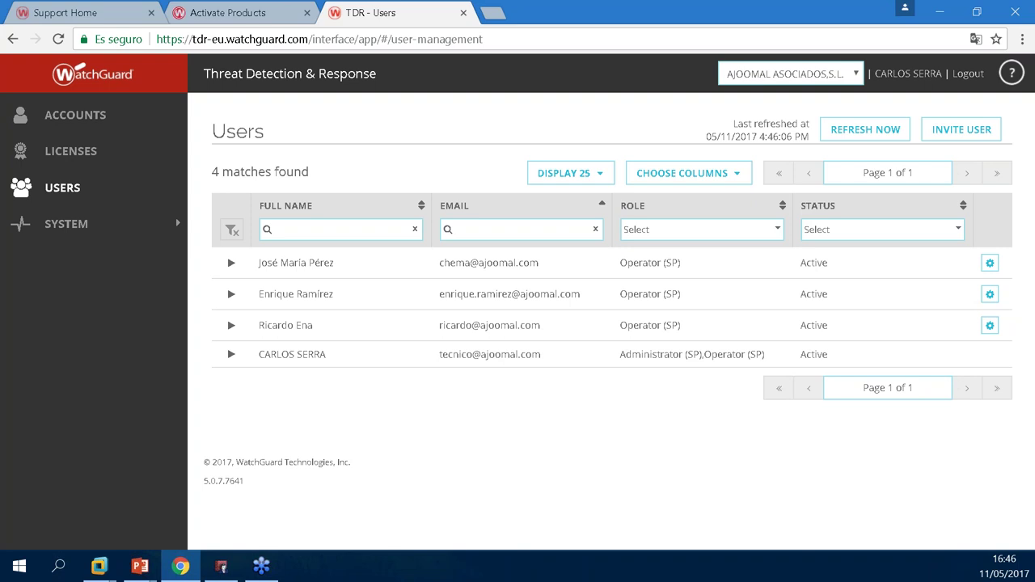
click(797, 73)
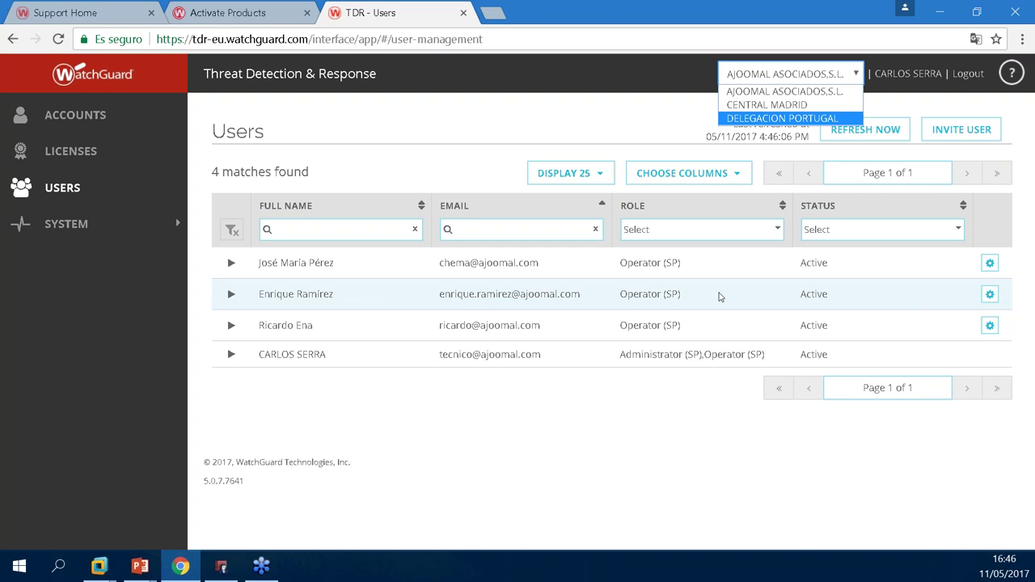
click(518, 446)
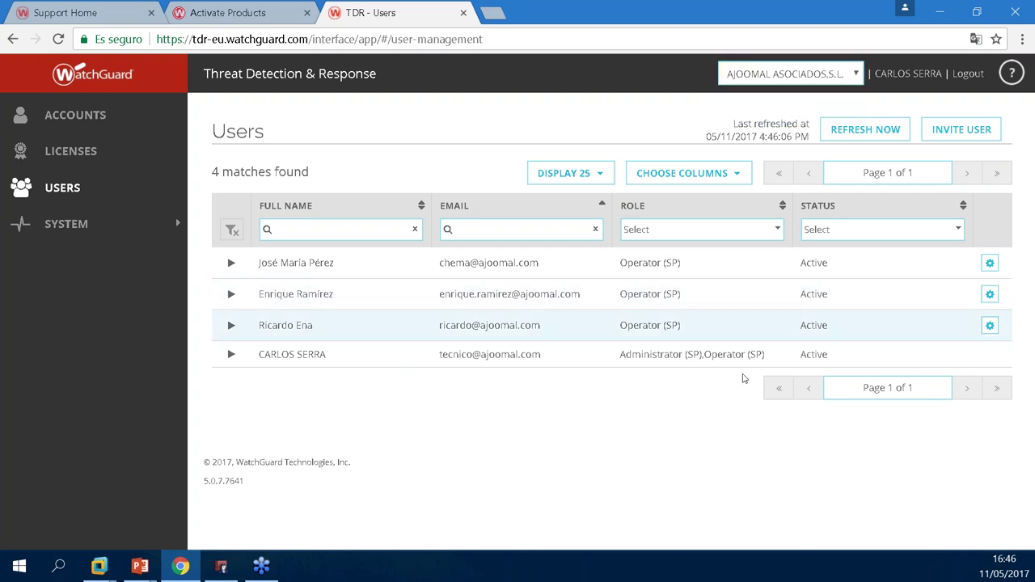
click(699, 230)
click(772, 437)
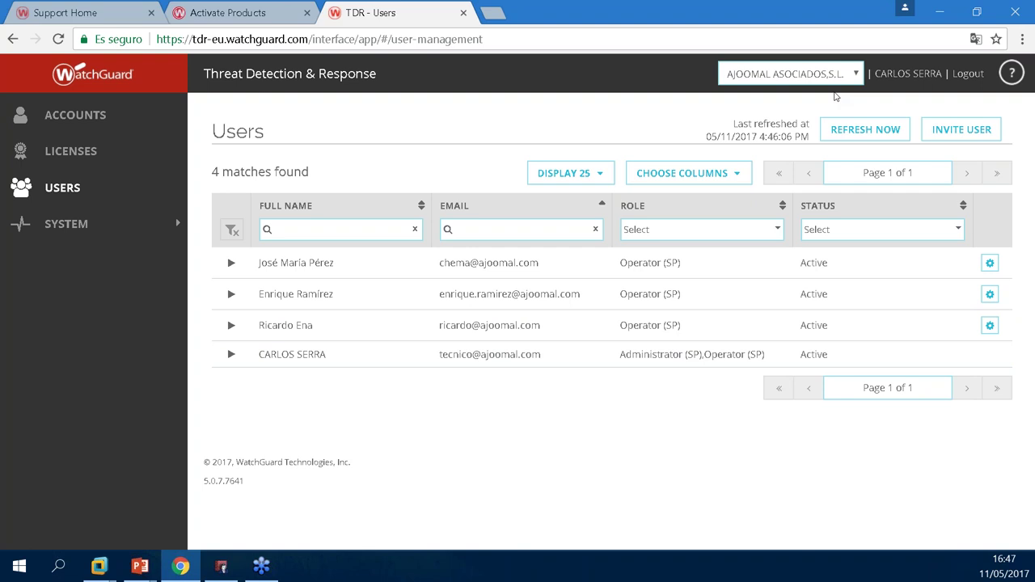
Start assigning the unassigned license with 10 hosts to the CENTRAL MADRID account, and cancel the assignment.
click(101, 158)
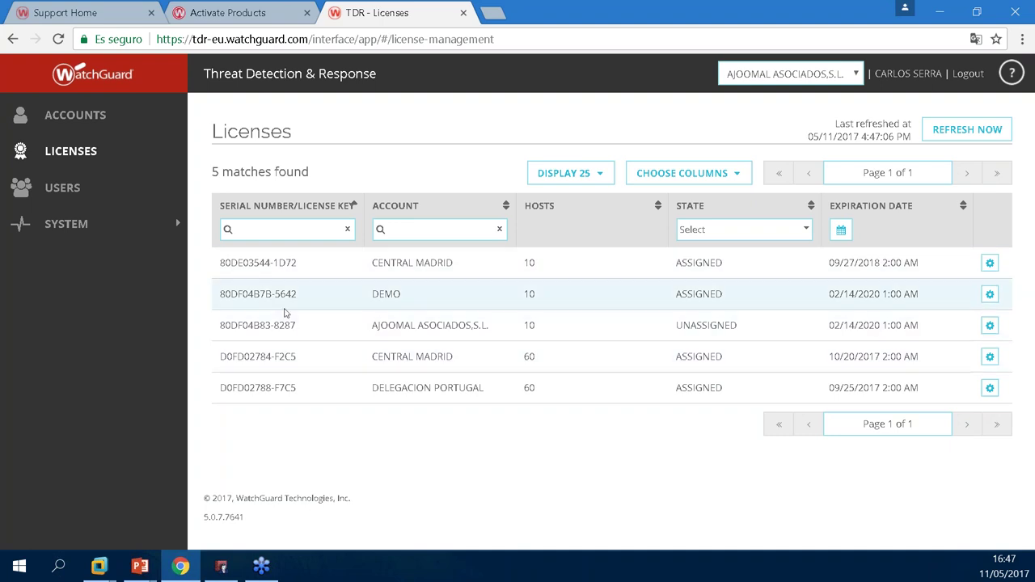
click(990, 325)
click(937, 357)
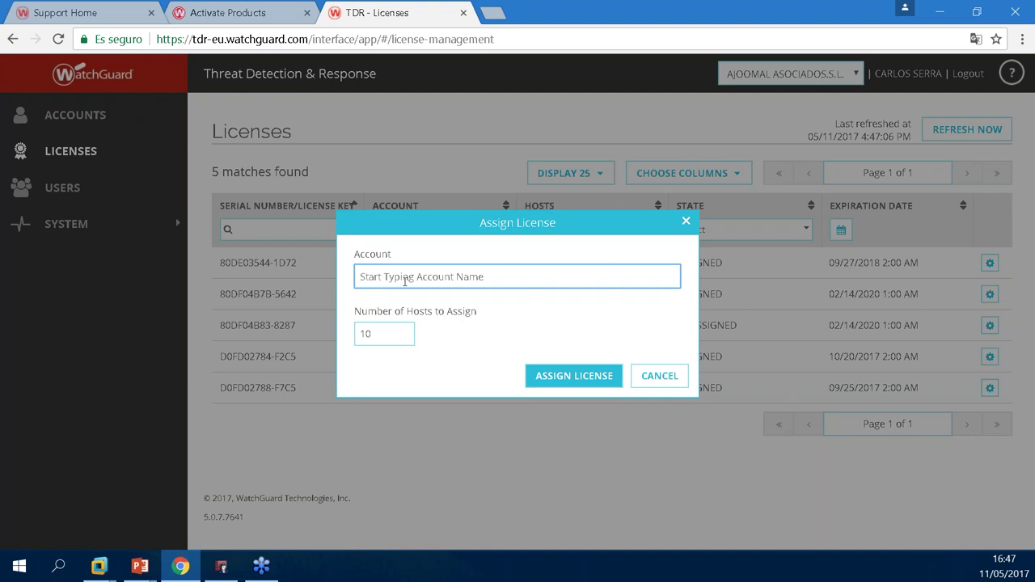
text(madr)
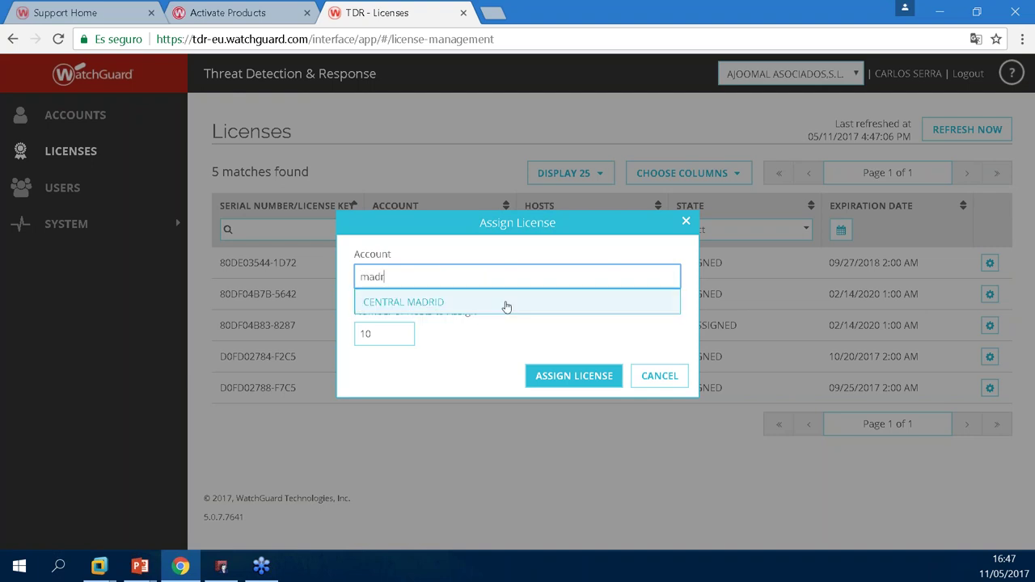
click(434, 303)
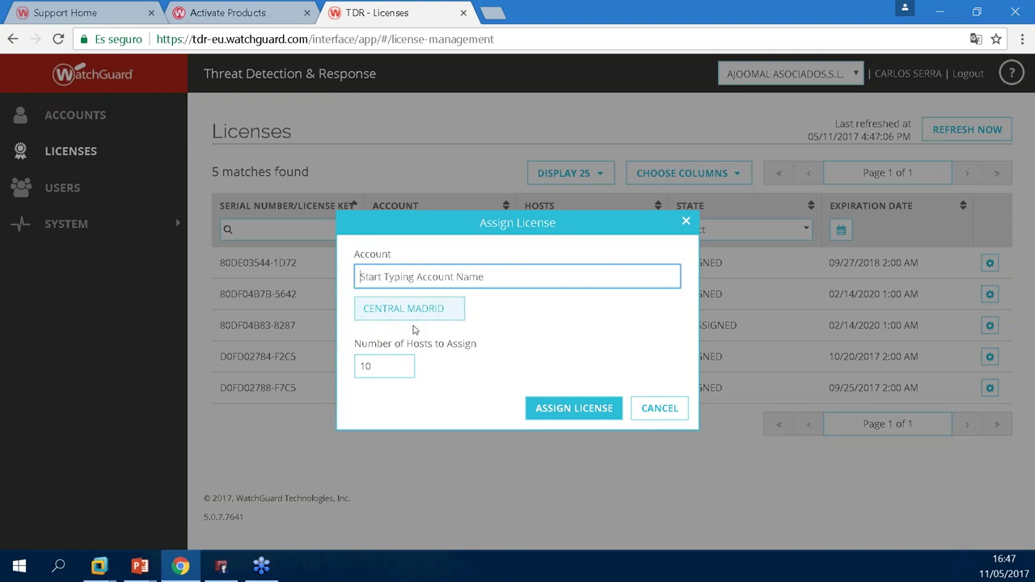
click(659, 407)
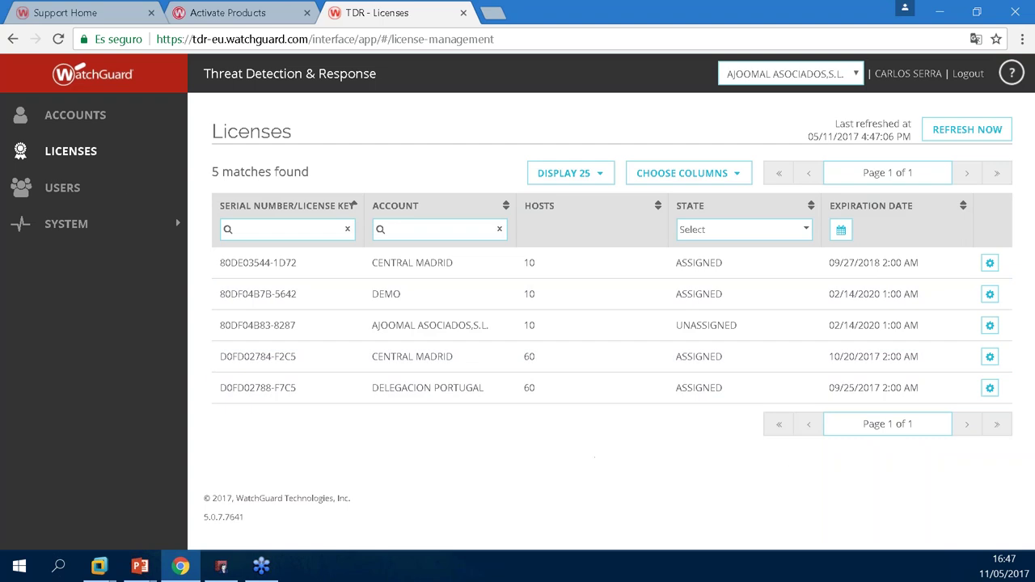
Follow the user invitation from the Users page to the WatchGuard Portal Manager, review the profile page and close it.
click(91, 191)
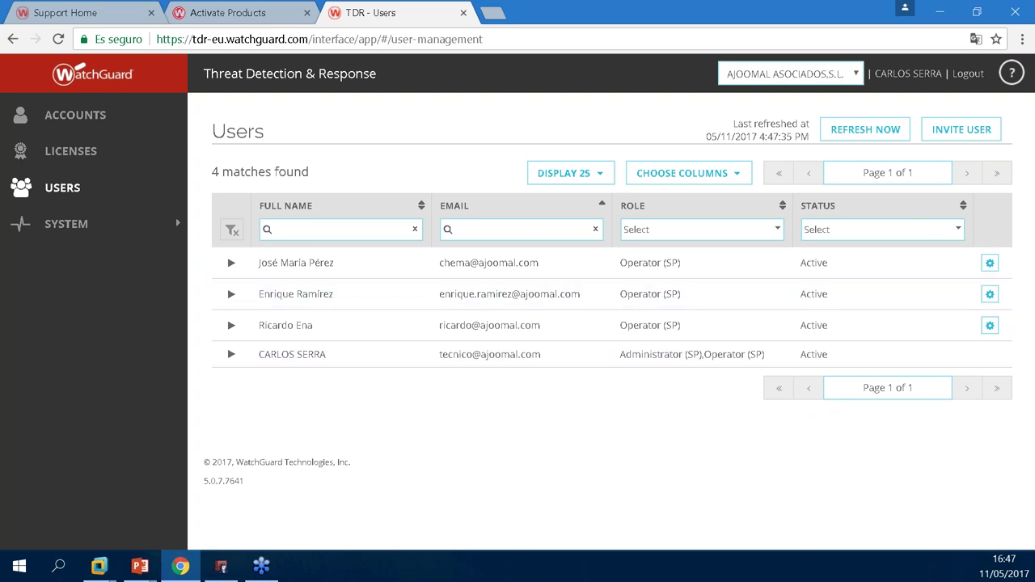
click(932, 134)
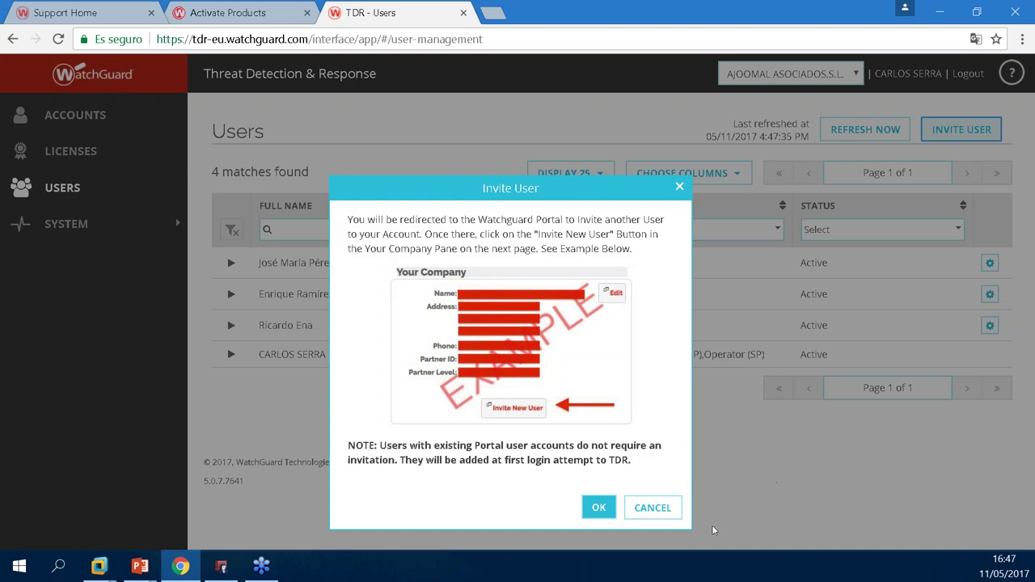
click(599, 510)
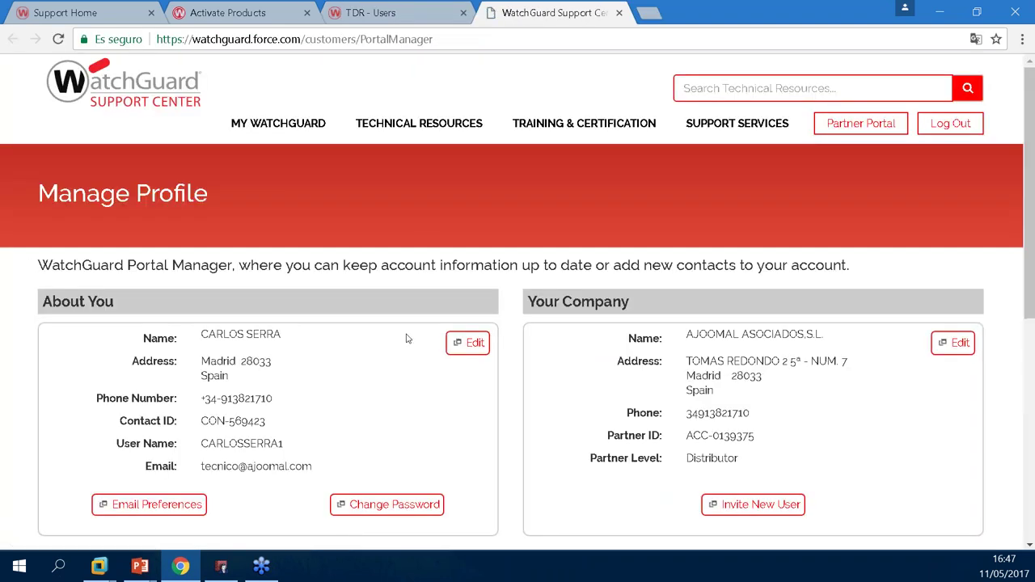
scroll(330, 238, down, 1)
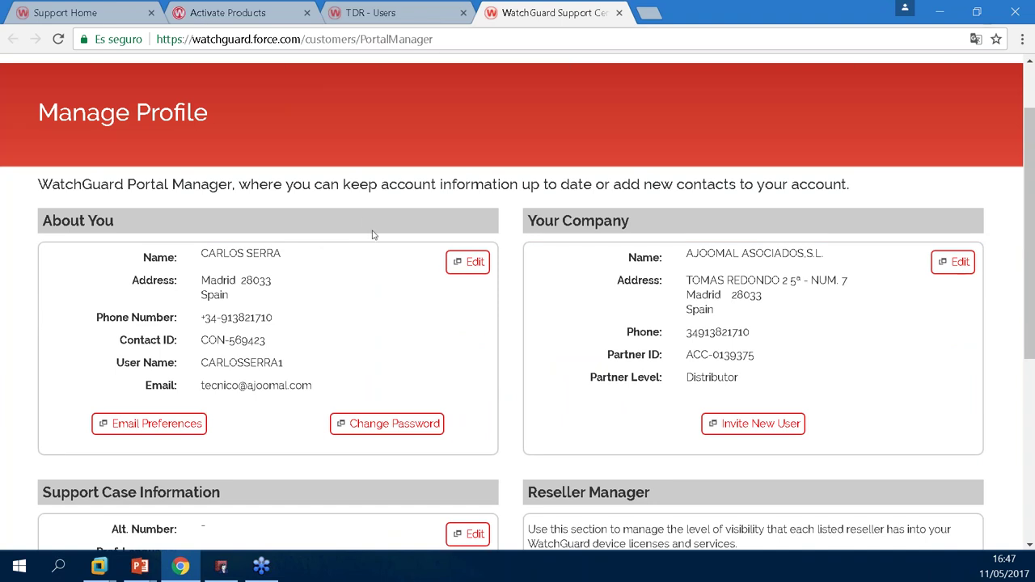
scroll(362, 228, down, 1)
scroll(361, 229, up, 2)
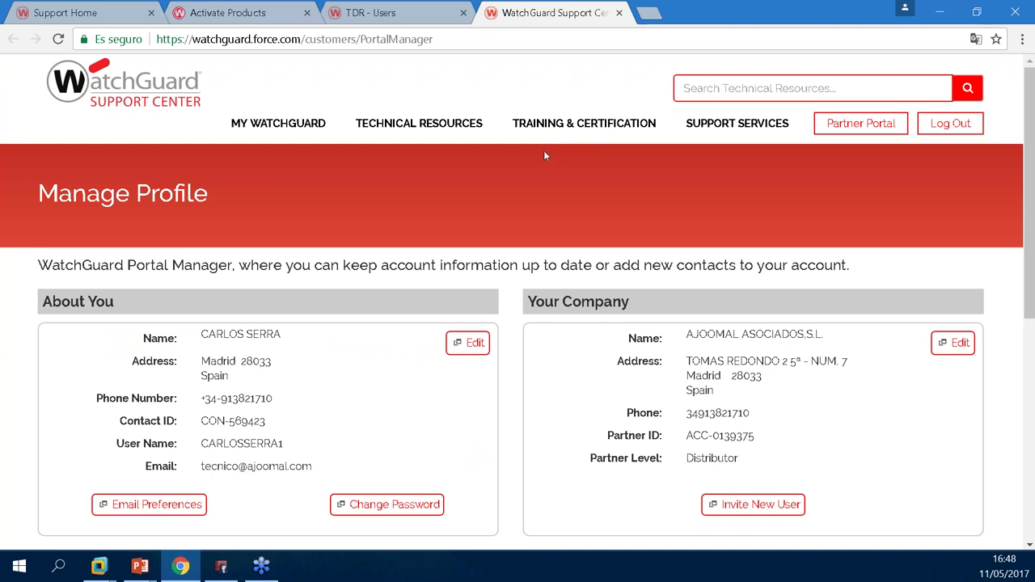
key(alt+Tab)
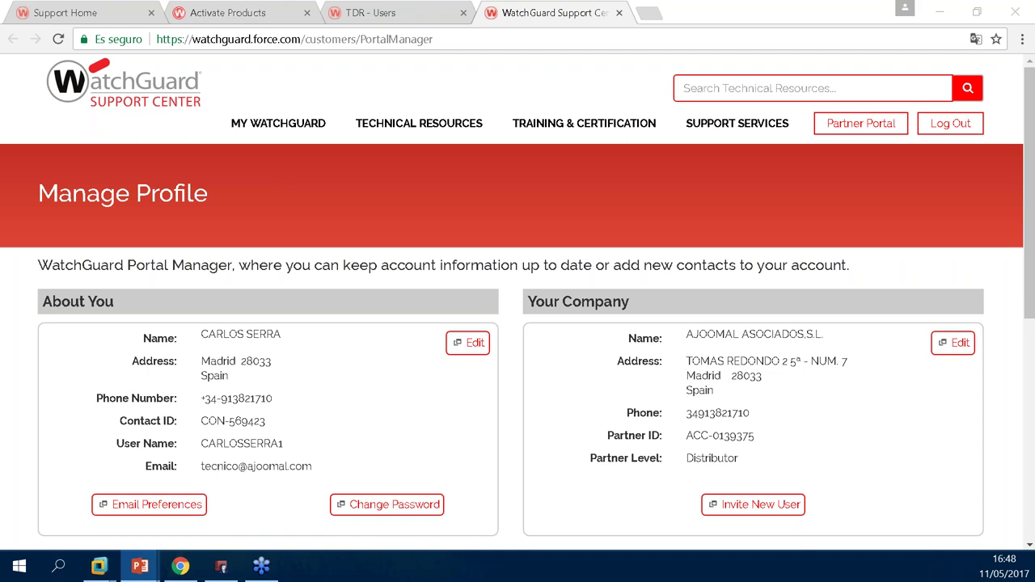
click(619, 13)
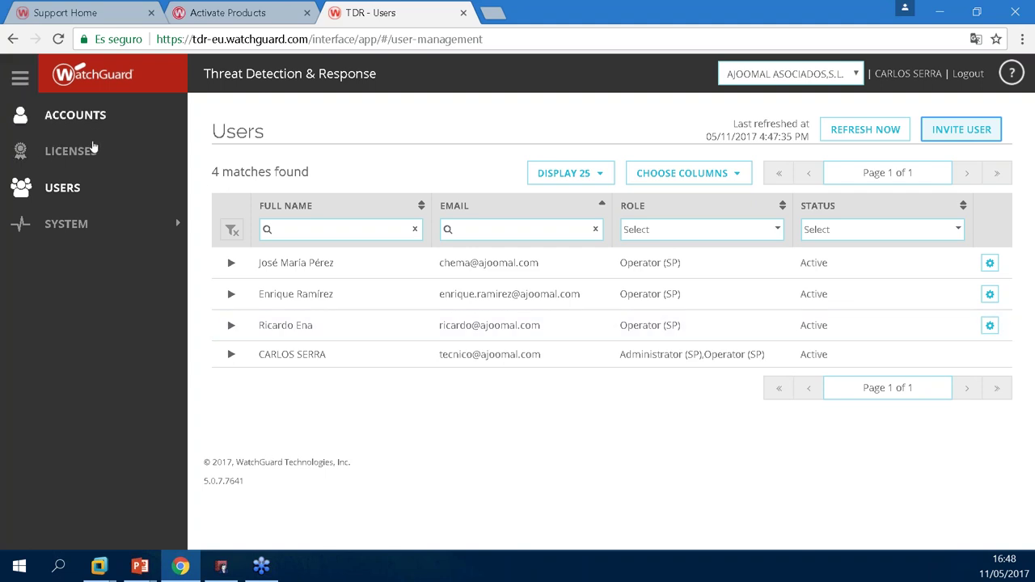
Open the system Audit Log and look through its entries.
click(837, 74)
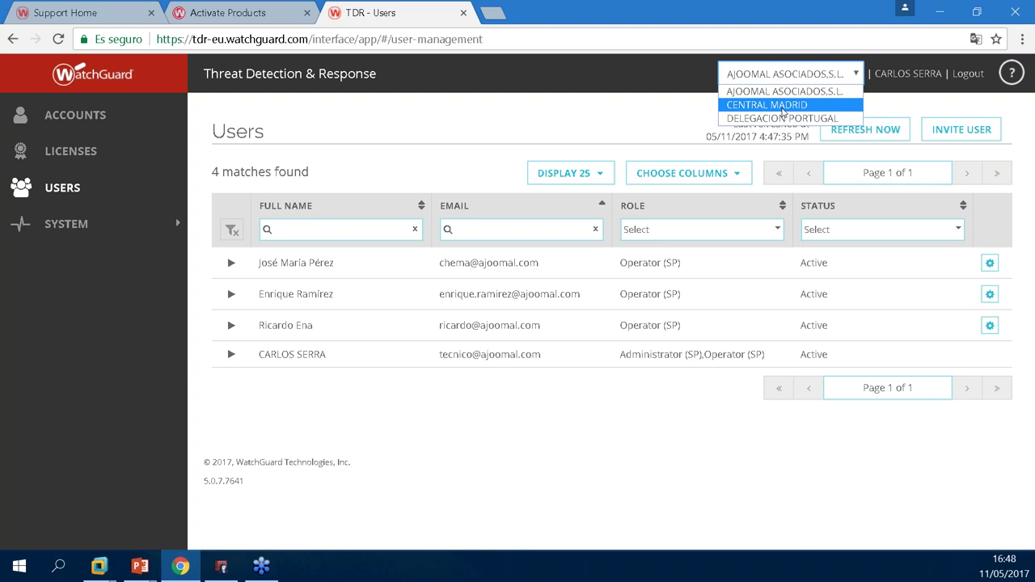
click(86, 229)
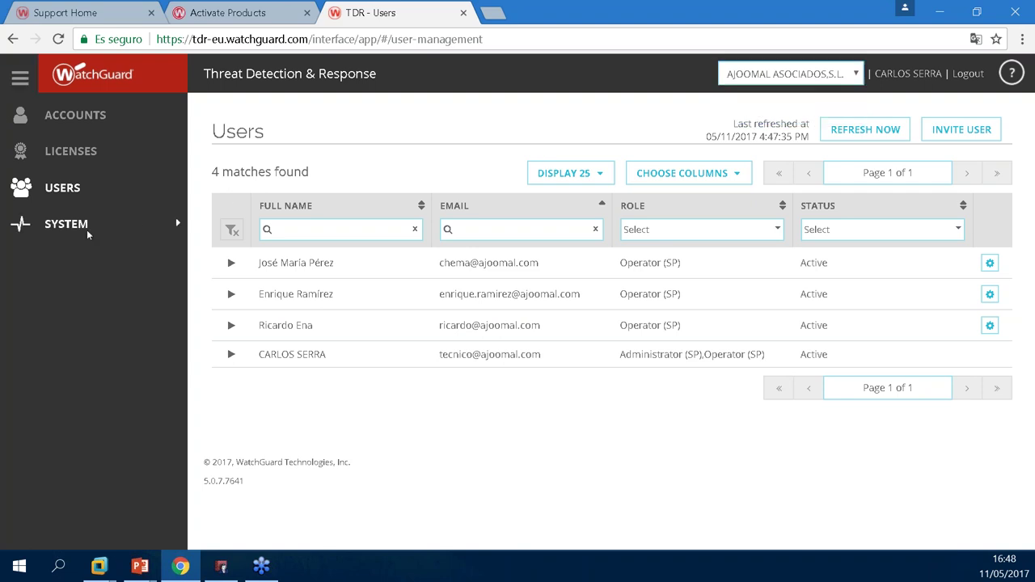
click(79, 259)
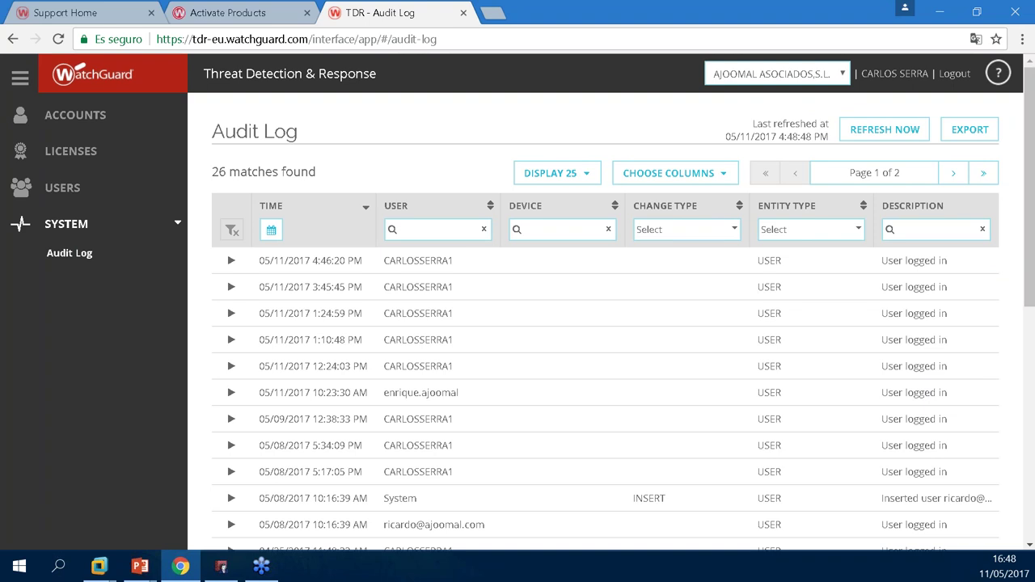
scroll(739, 431, down, 3)
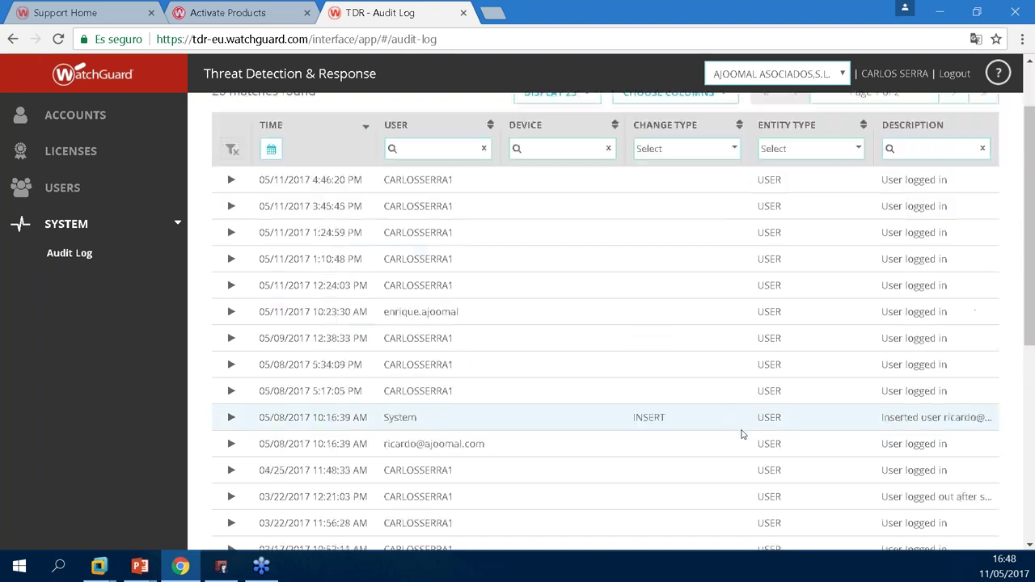
scroll(642, 318, down, 1)
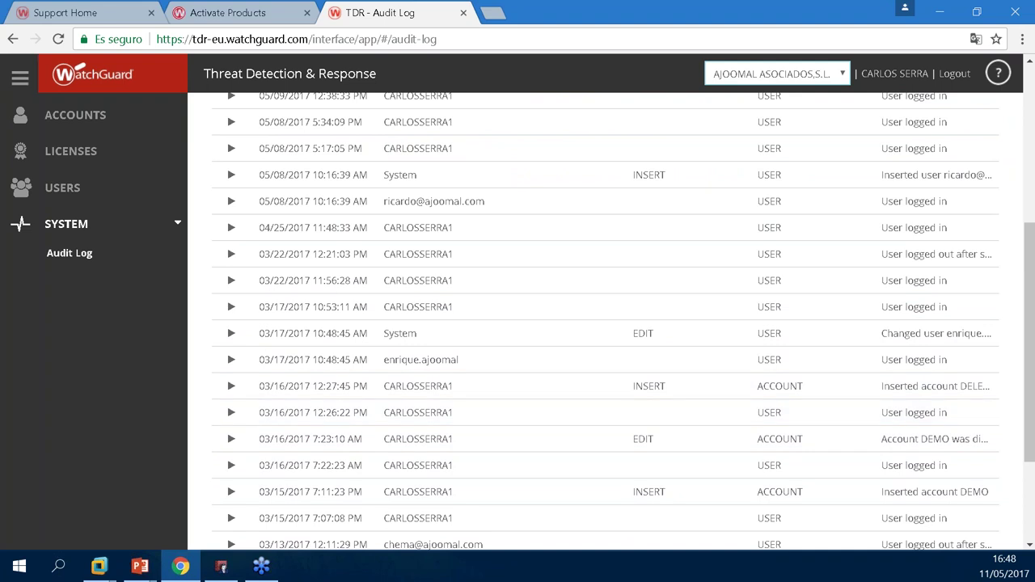
Switch to Fireware XTM Policy Manager and display the Firebox feature keys of the cluster.
key(alt+Tab)
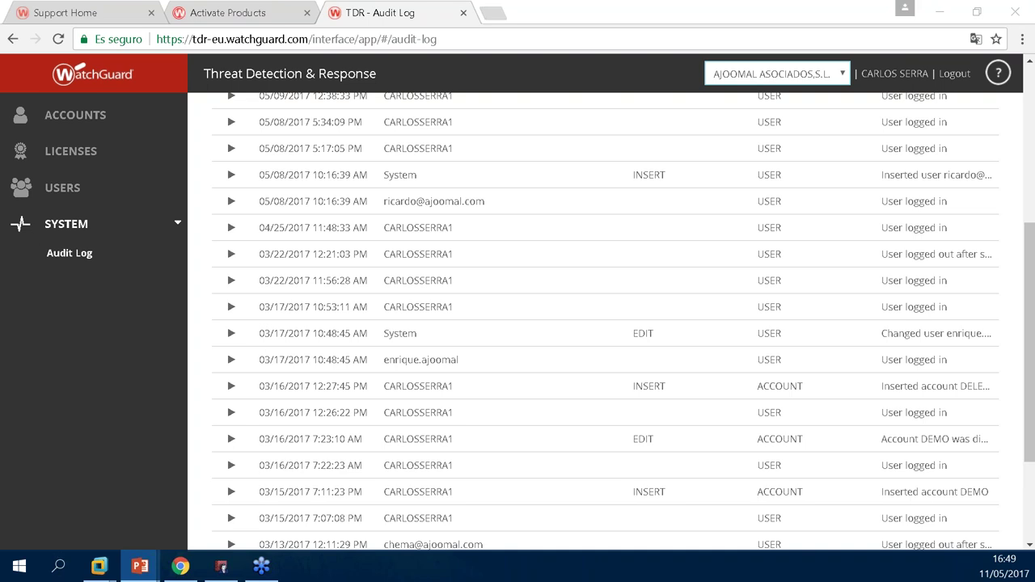
click(1032, 380)
drag(1032, 380, 1032, 220)
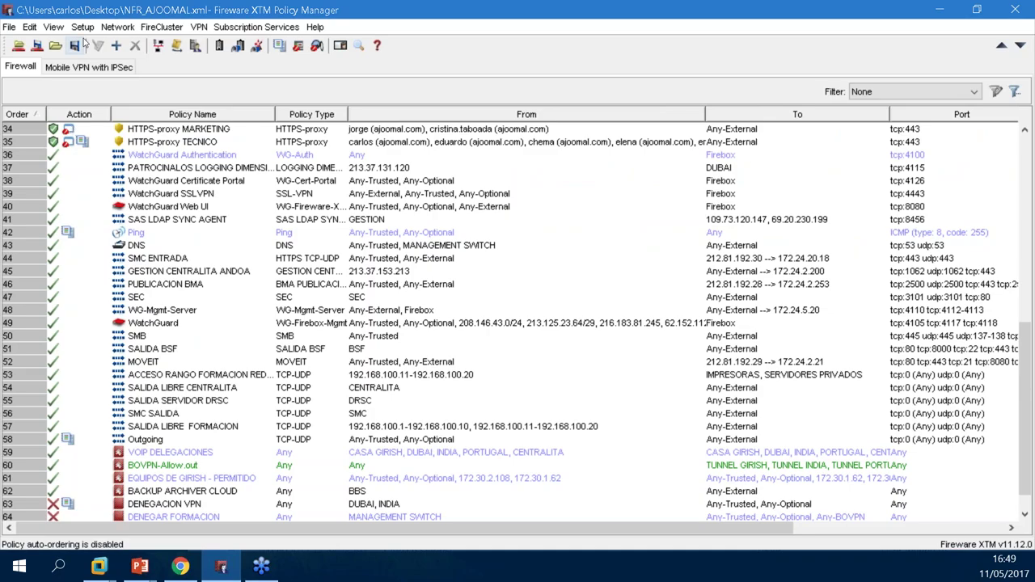
click(117, 26)
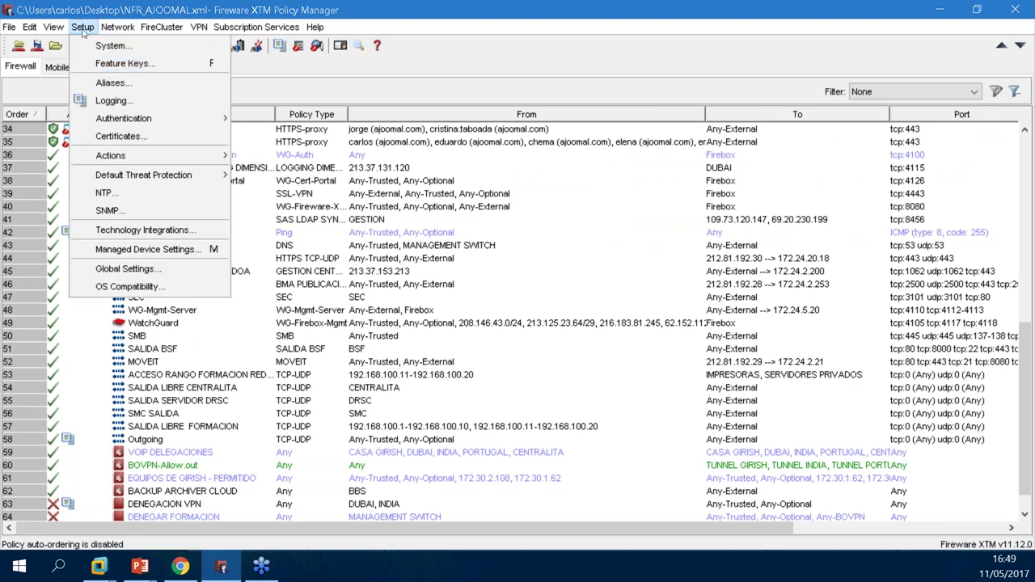
click(101, 62)
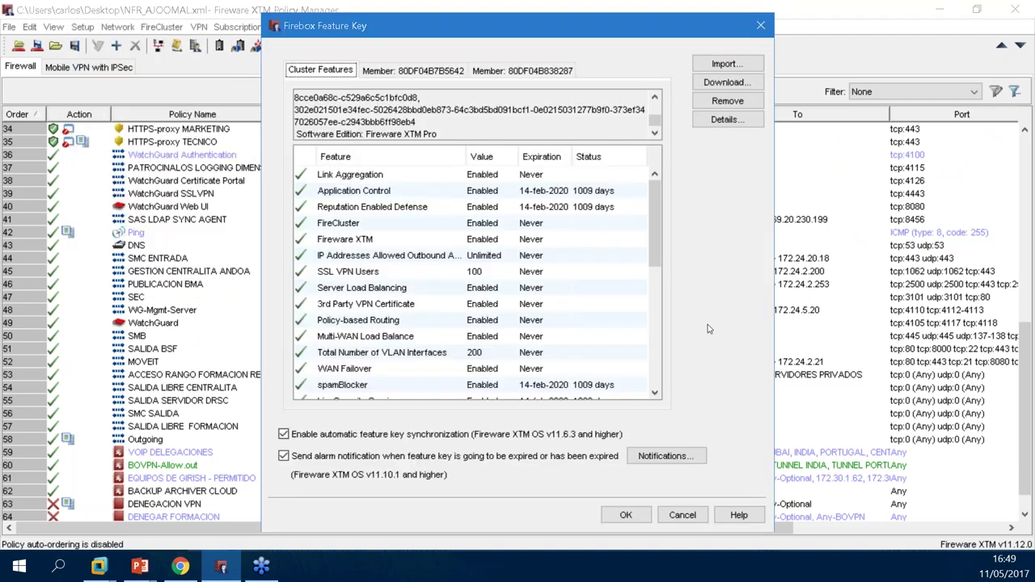
drag(489, 26, 314, 23)
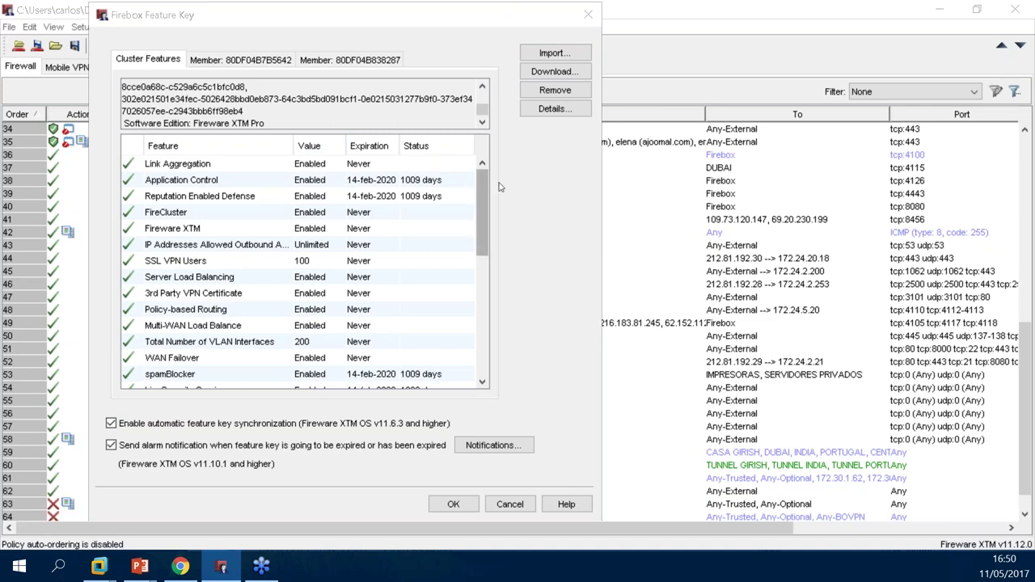
Examine the feature key details for the TDR feature's expiration and region, and close the details.
click(555, 108)
scroll(376, 258, up, 4)
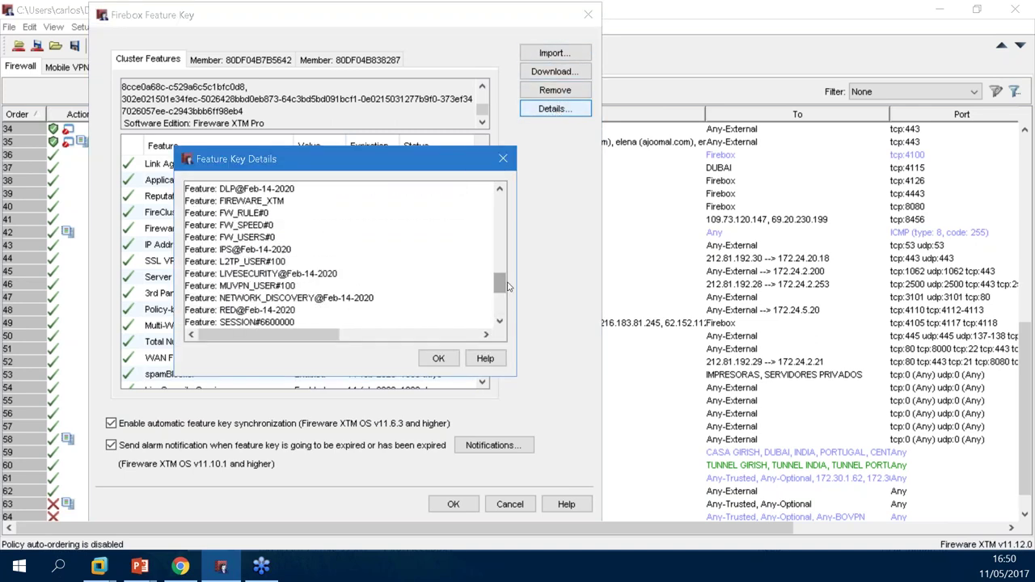
drag(499, 283, 499, 201)
scroll(386, 227, down, 5)
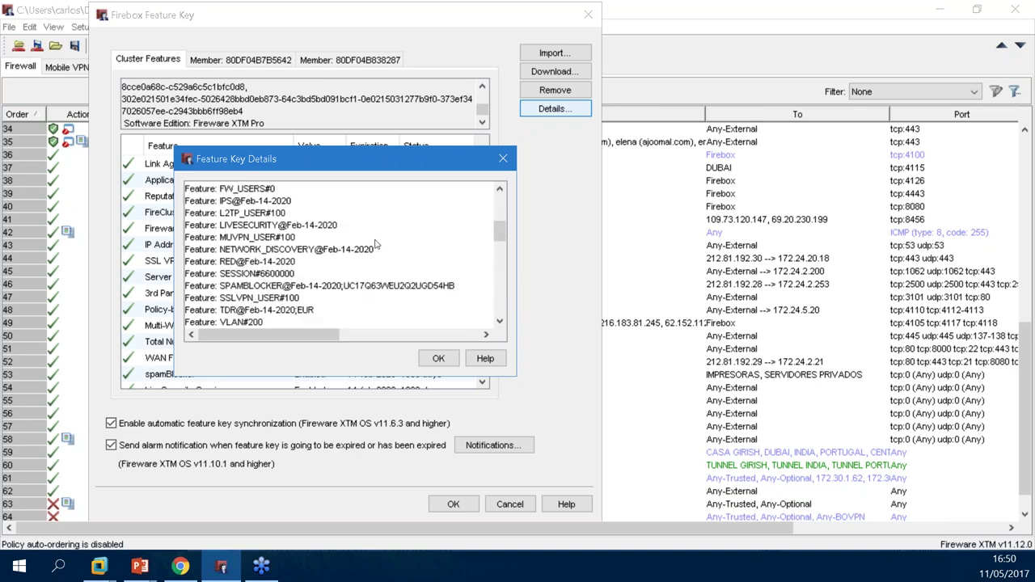
scroll(377, 244, down, 1)
drag(186, 275, 300, 277)
click(317, 274)
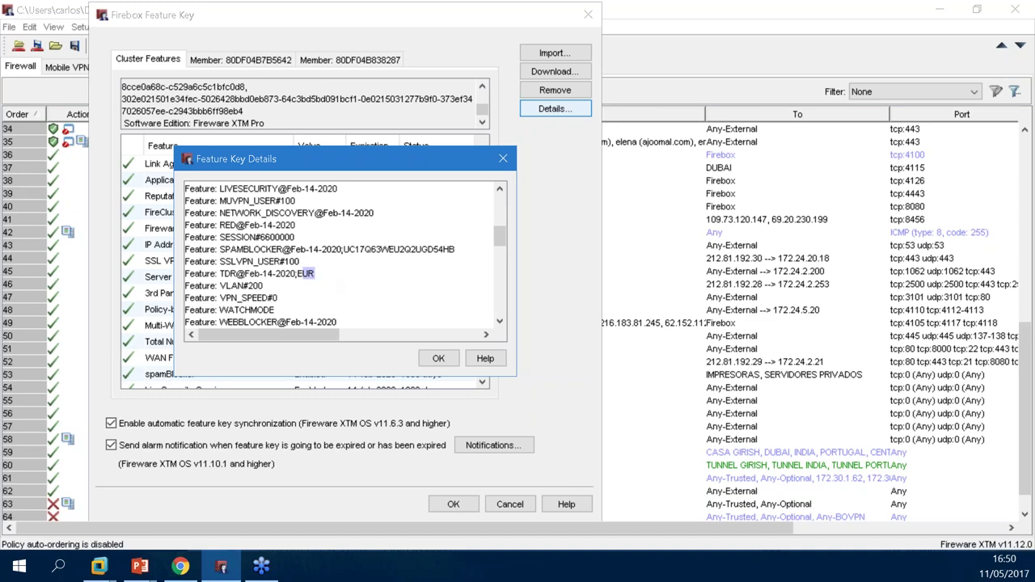
click(53, 495)
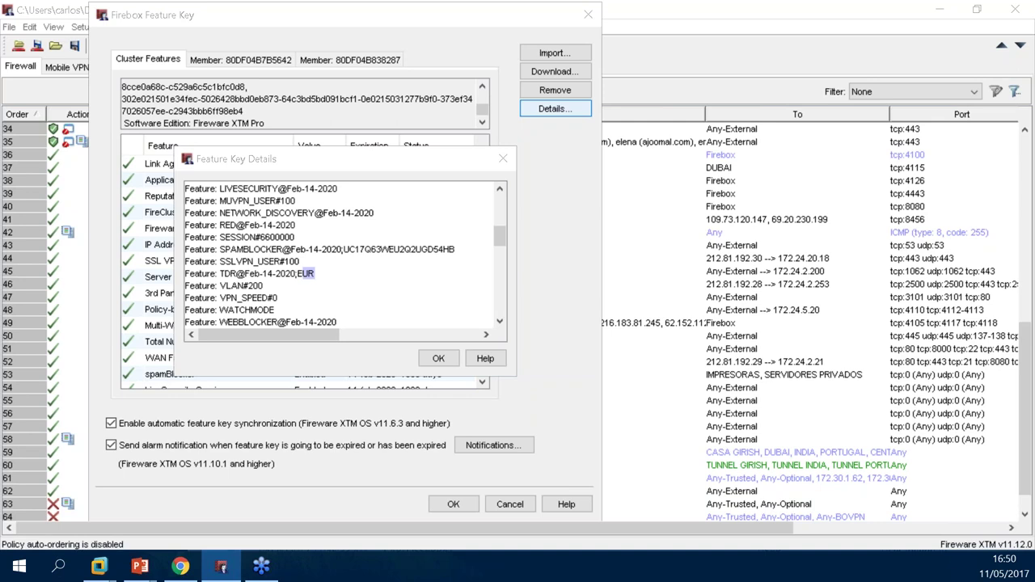
click(437, 360)
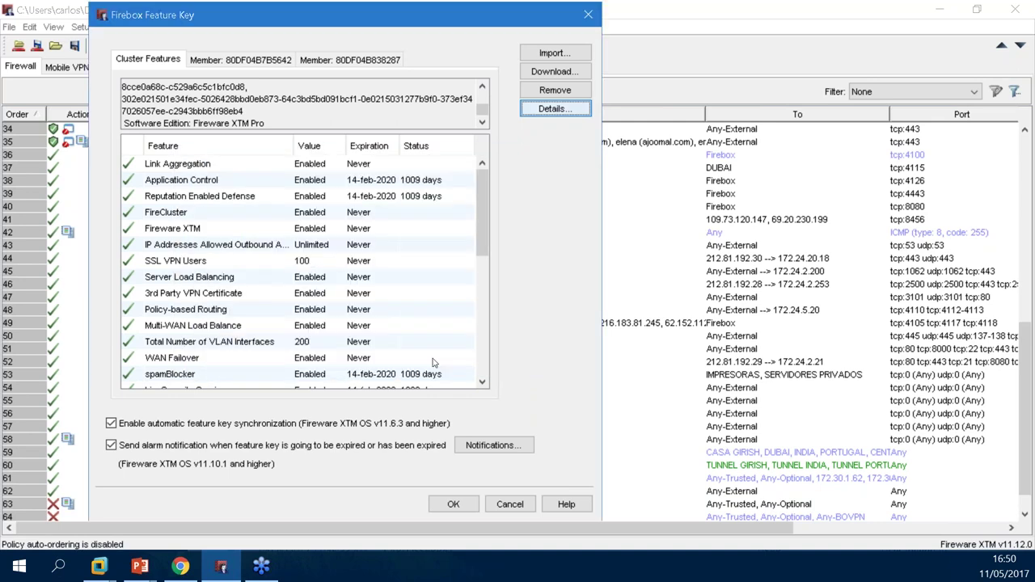
Switch back to Threat Detection & Response in Chrome and change the active account to CENTRAL MADRID.
click(179, 568)
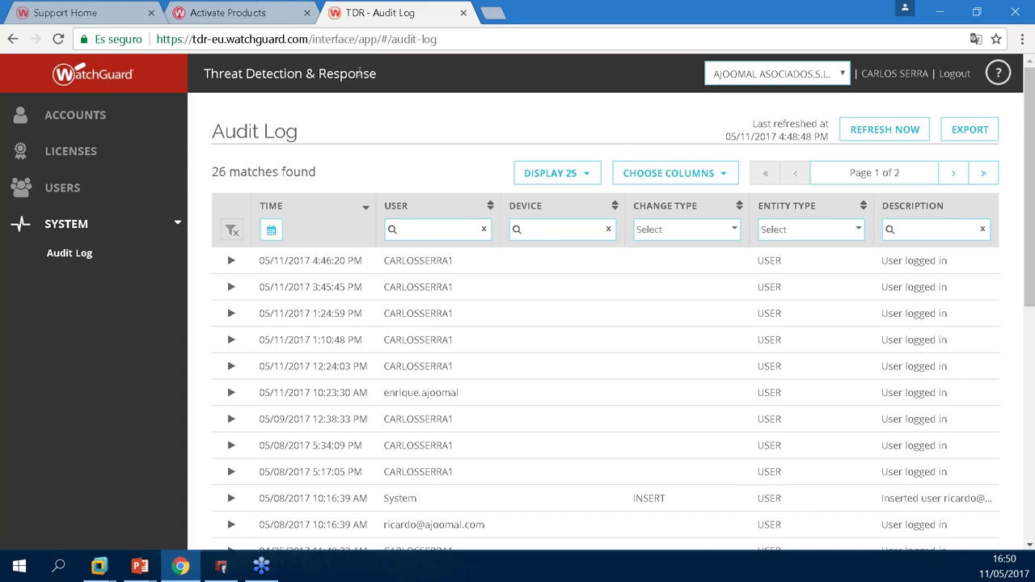
click(800, 76)
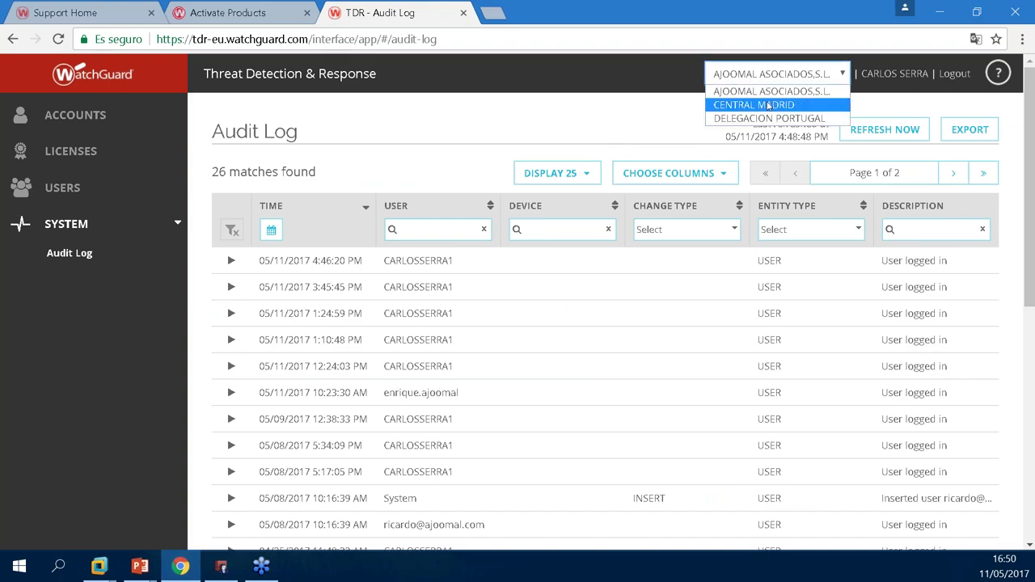
click(769, 106)
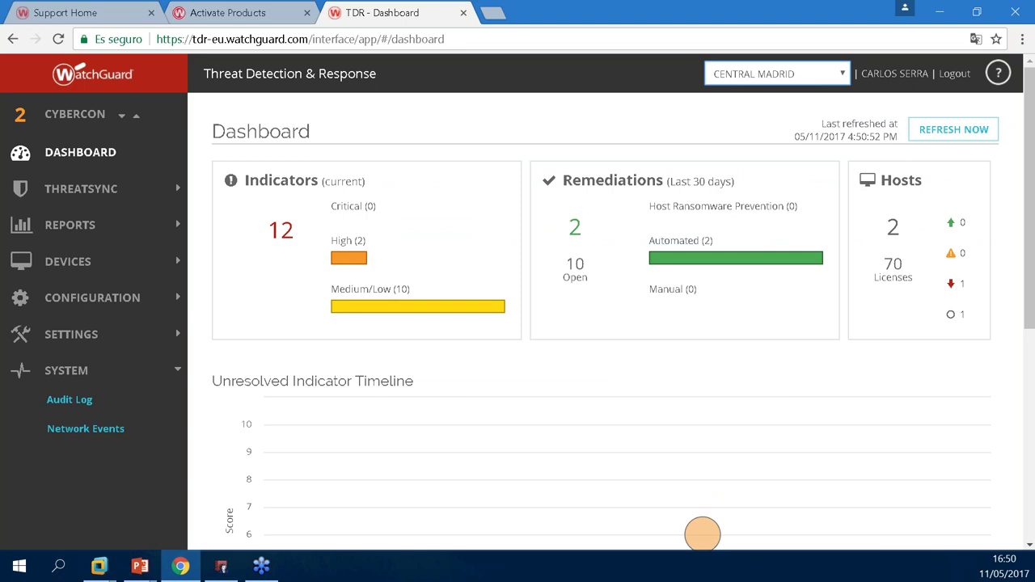
Look through the CENTRAL MADRID dashboard, from the indicator summaries and timeline to the top indicators by host.
key(alt+Tab)
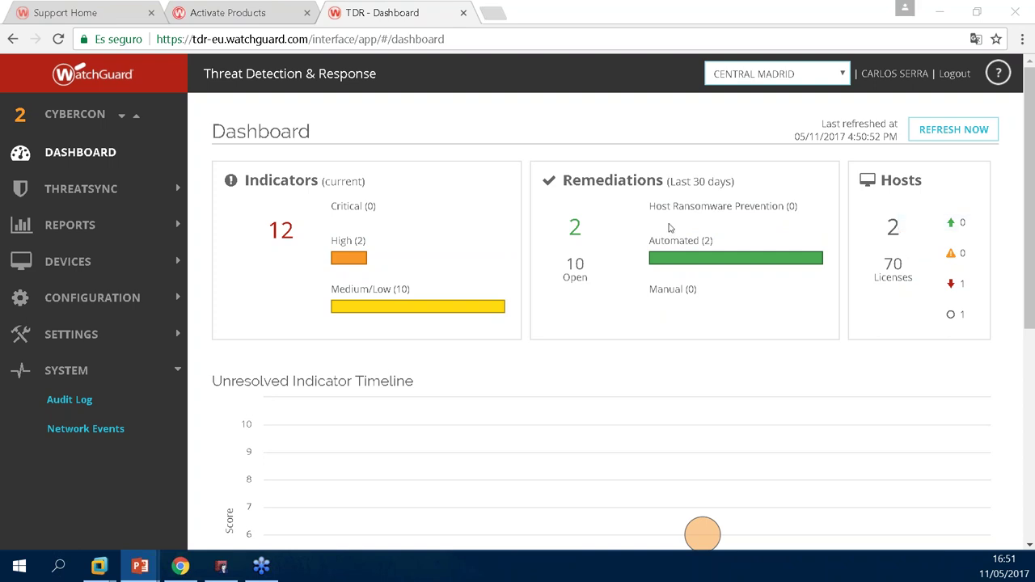
scroll(432, 309, down, 3)
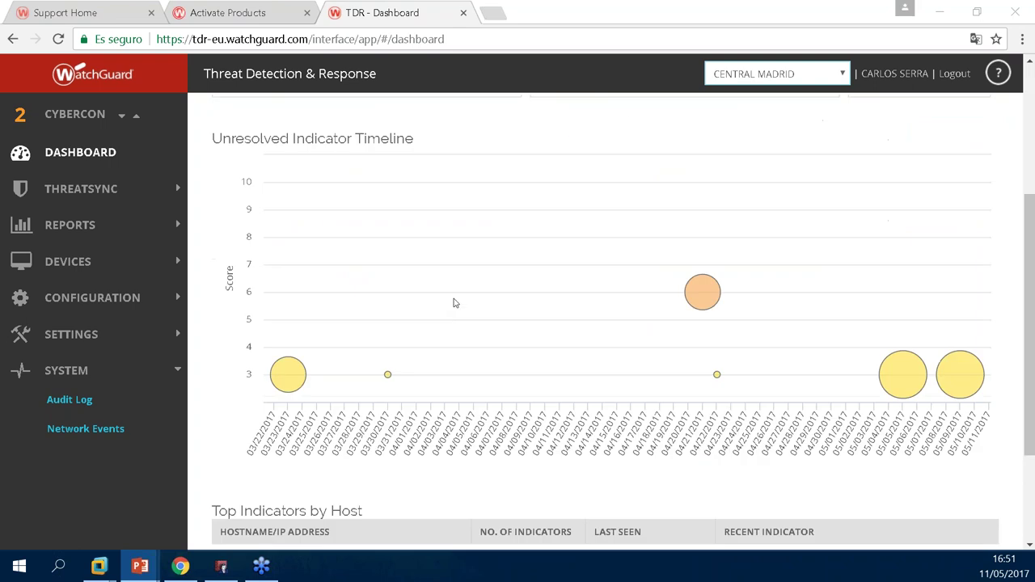
scroll(453, 303, down, 1)
scroll(454, 303, up, 3)
scroll(366, 324, down, 1)
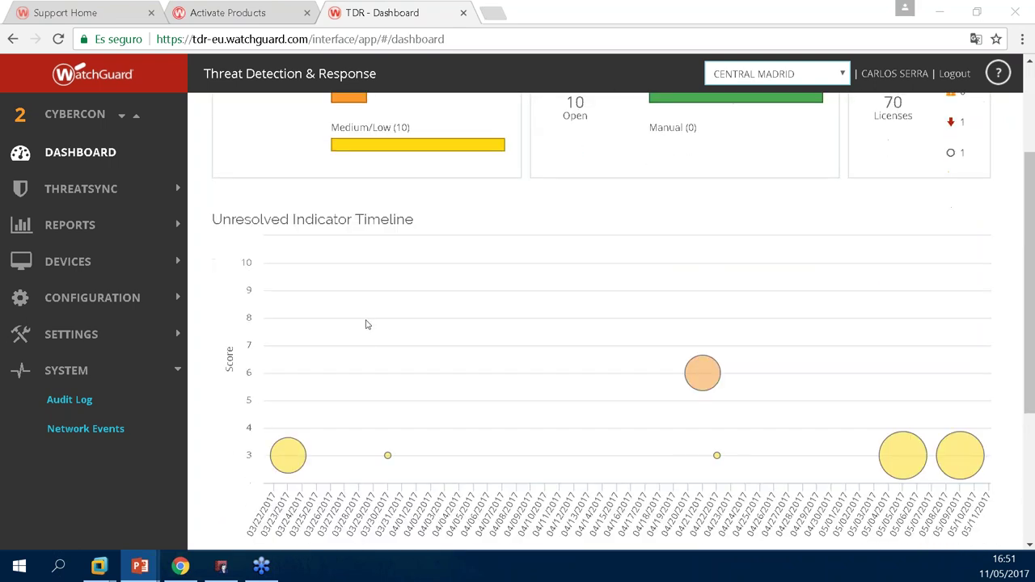
scroll(462, 304, down, 1)
scroll(458, 284, down, 2)
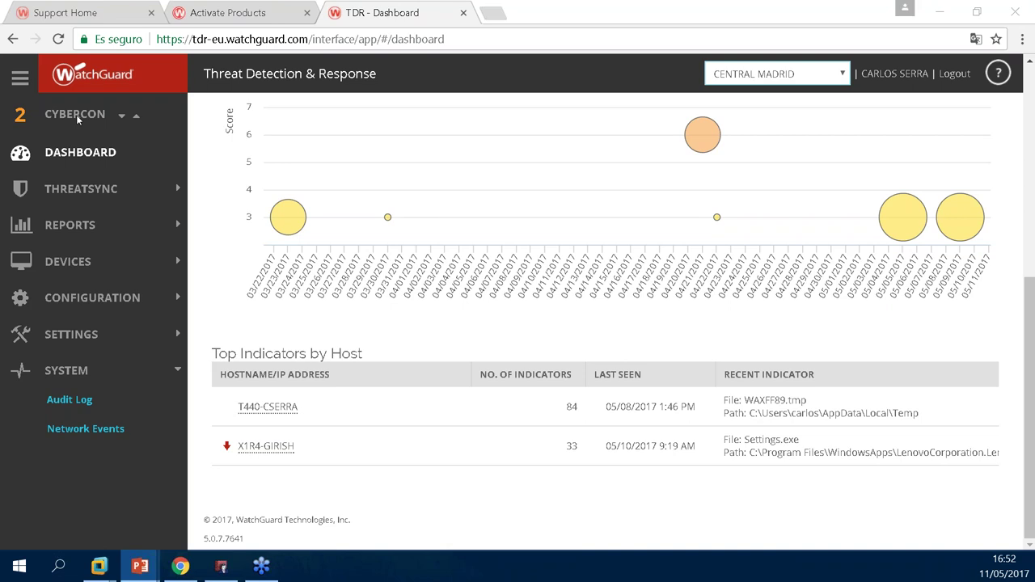
click(129, 118)
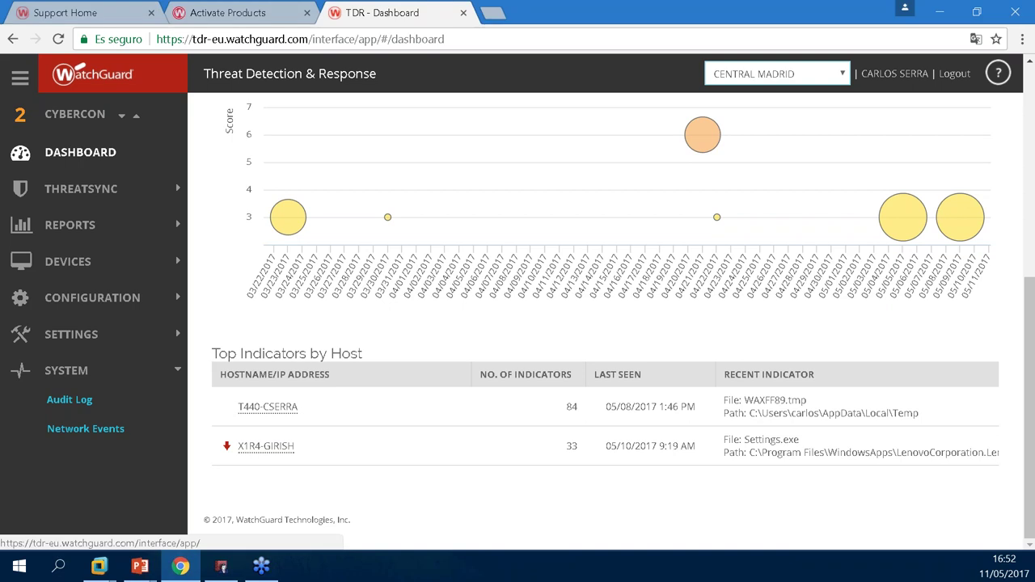
click(130, 118)
click(130, 118)
click(121, 120)
click(119, 122)
click(136, 121)
click(136, 121)
click(135, 121)
click(136, 122)
click(120, 121)
click(120, 122)
click(120, 121)
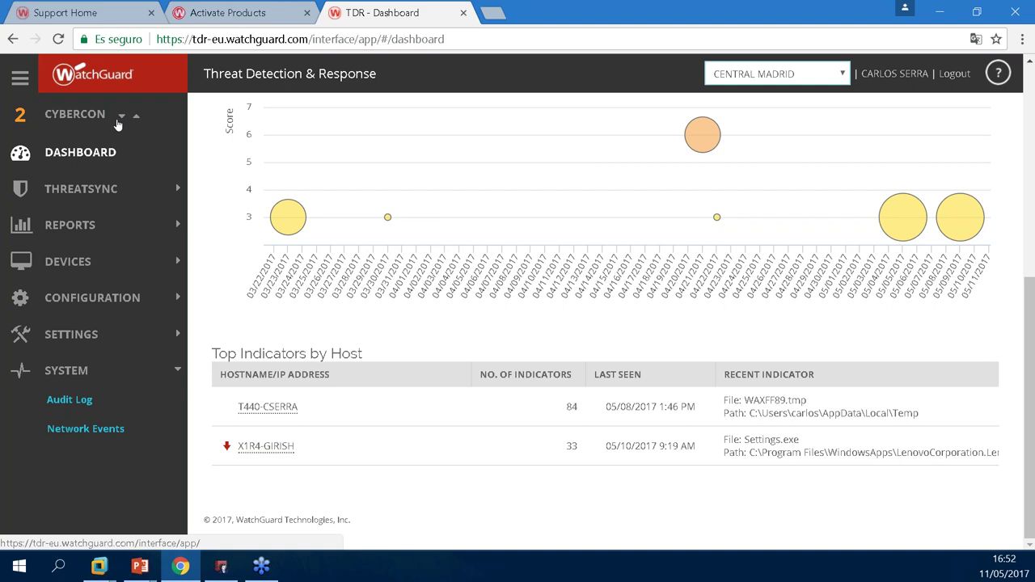
Expand the ThreatSync, Devices, Configuration and Settings sections to review the pages each one offers.
click(69, 191)
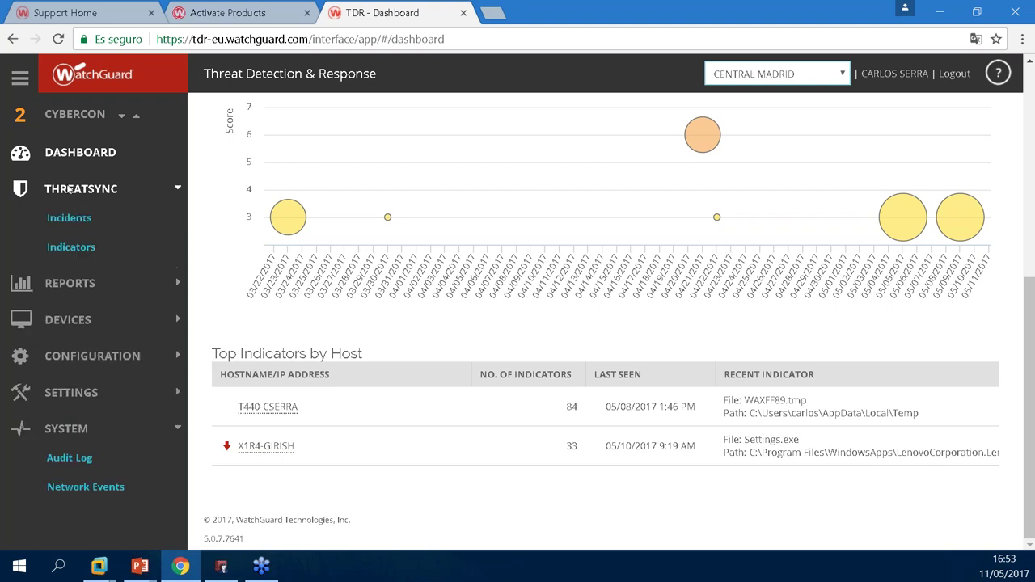
click(95, 309)
scroll(95, 309, down, 1)
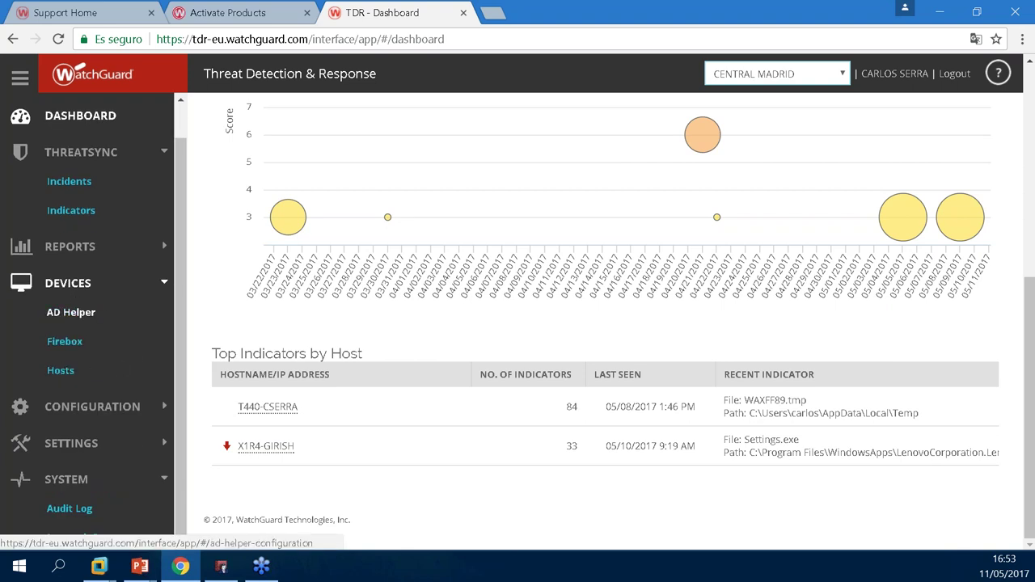
click(109, 408)
scroll(111, 323, down, 2)
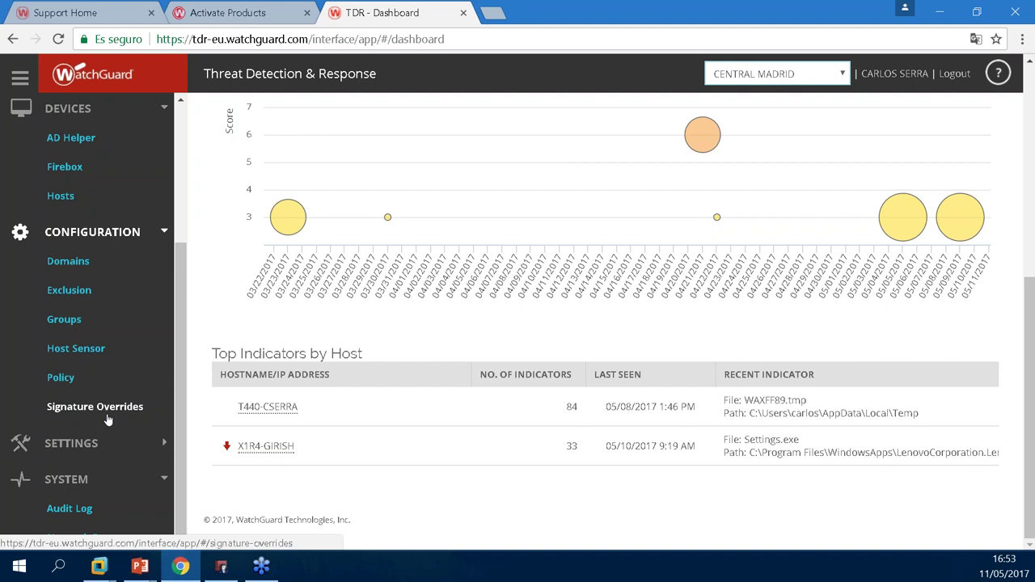
click(87, 447)
scroll(81, 420, down, 1)
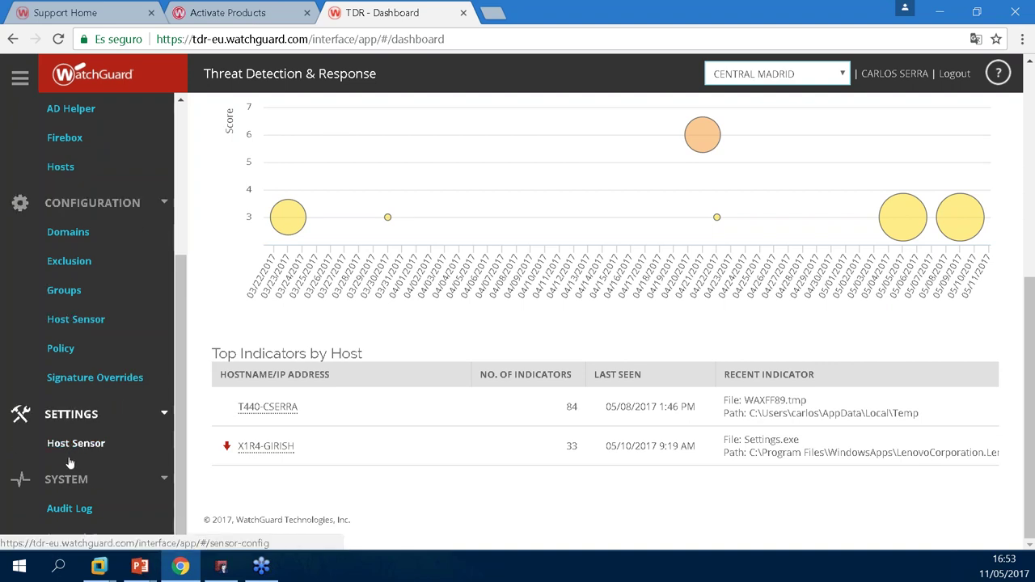
Open the account's Audit Log and examine the details of the 05/11/2017 1:34:54 PM SETTINGS edit and the available result pages.
click(82, 512)
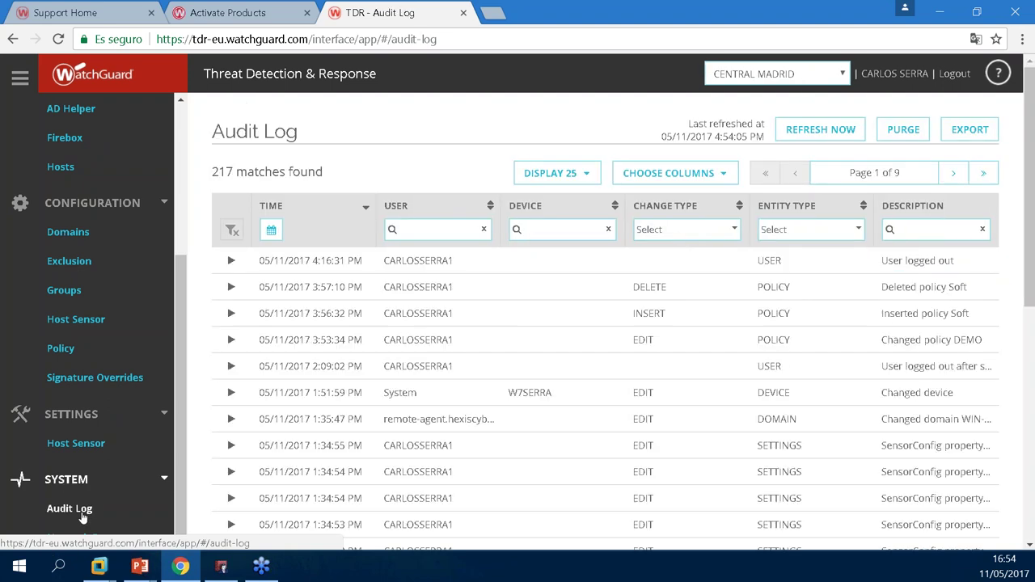
scroll(719, 289, down, 5)
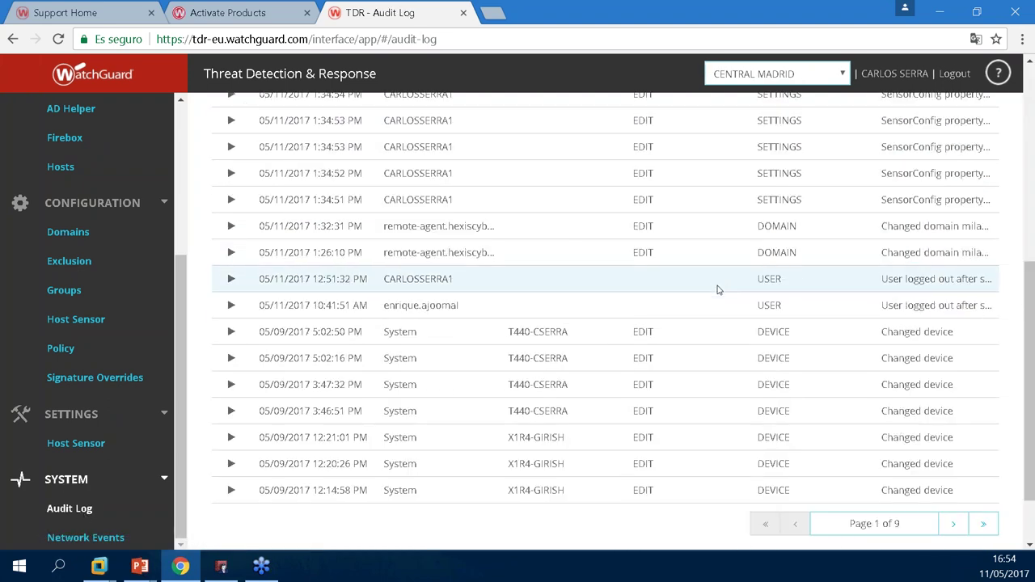
scroll(523, 235, up, 2)
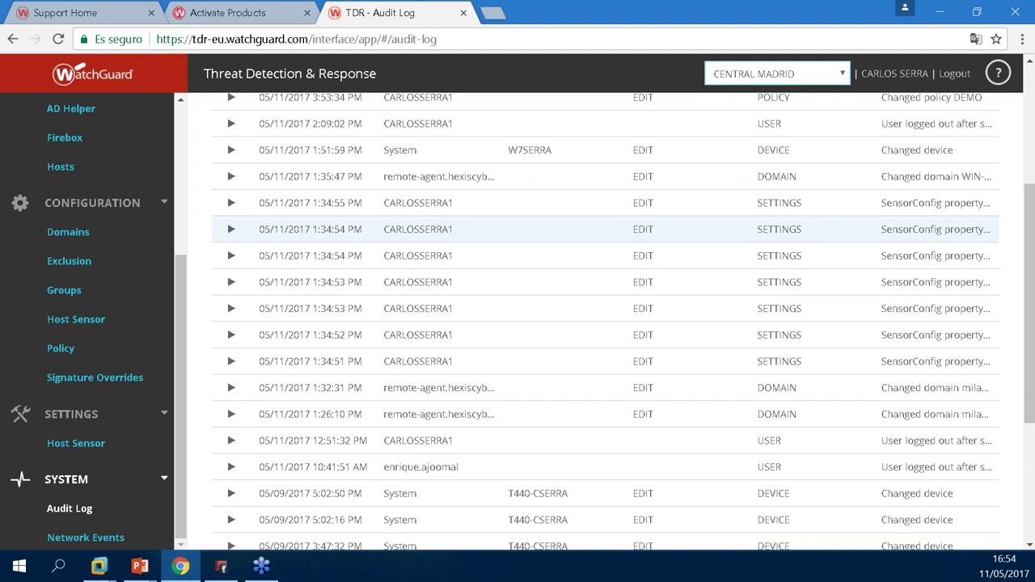
click(231, 229)
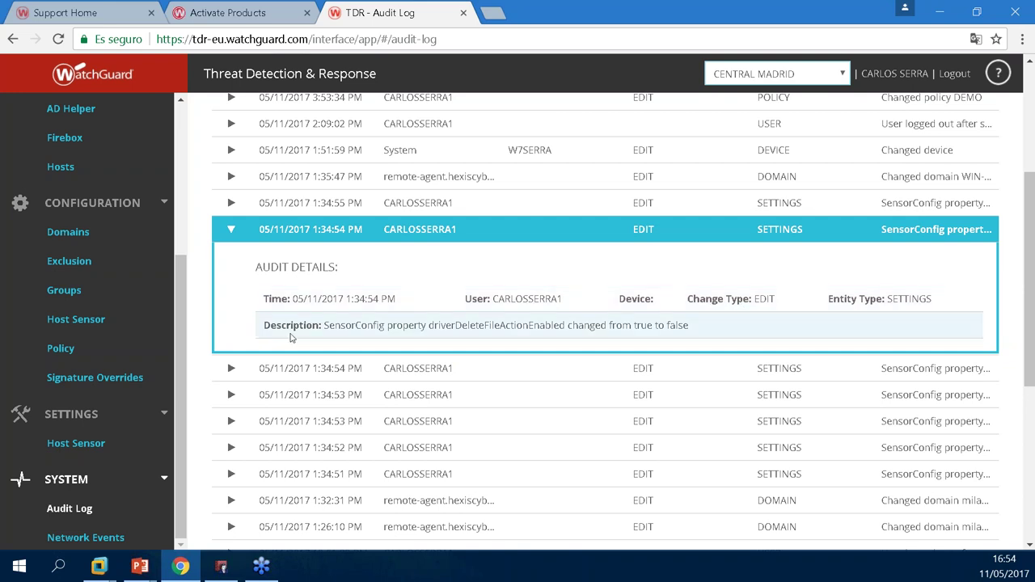
drag(293, 325, 693, 328)
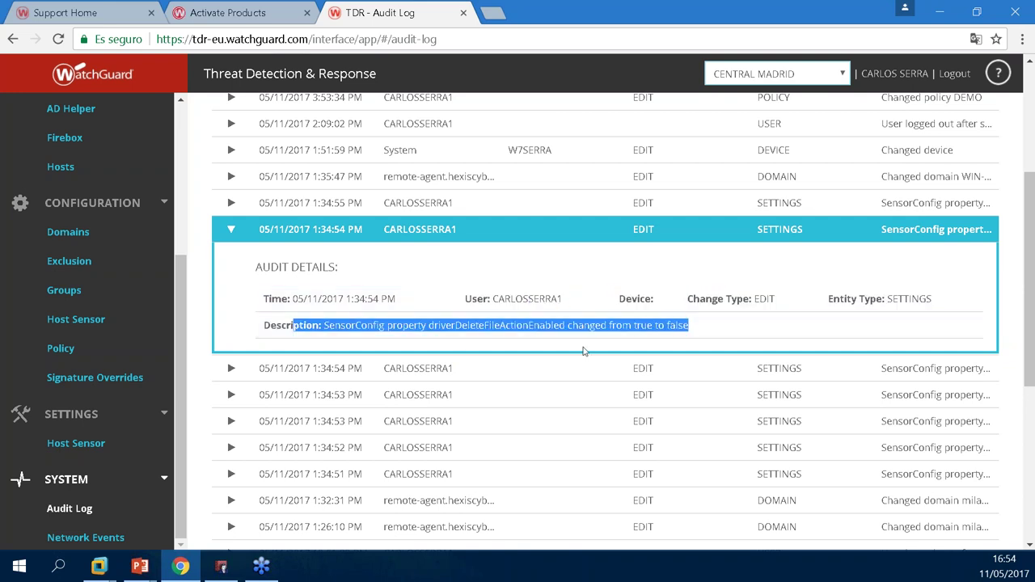
key(alt+Tab)
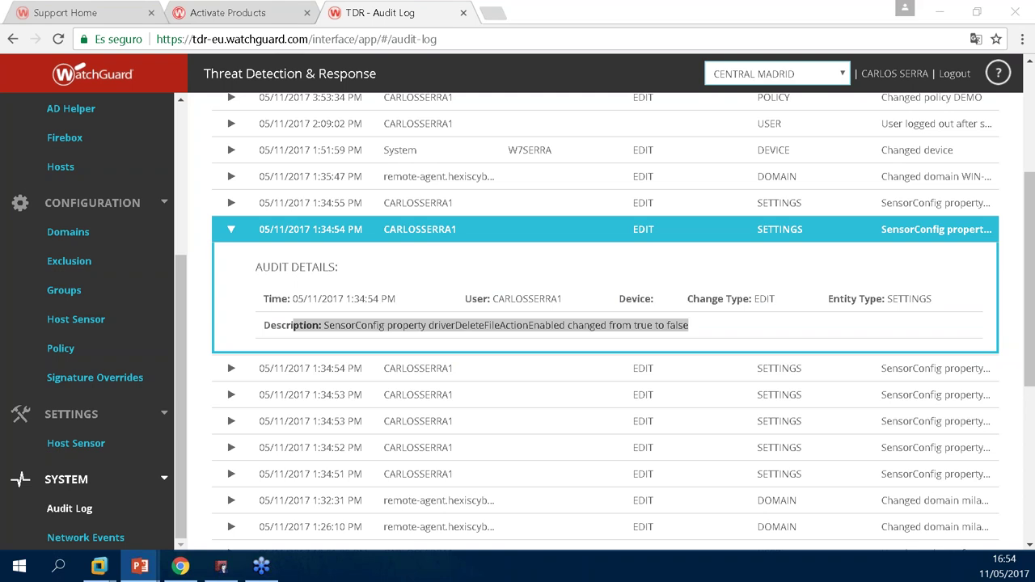
scroll(930, 77, up, 3)
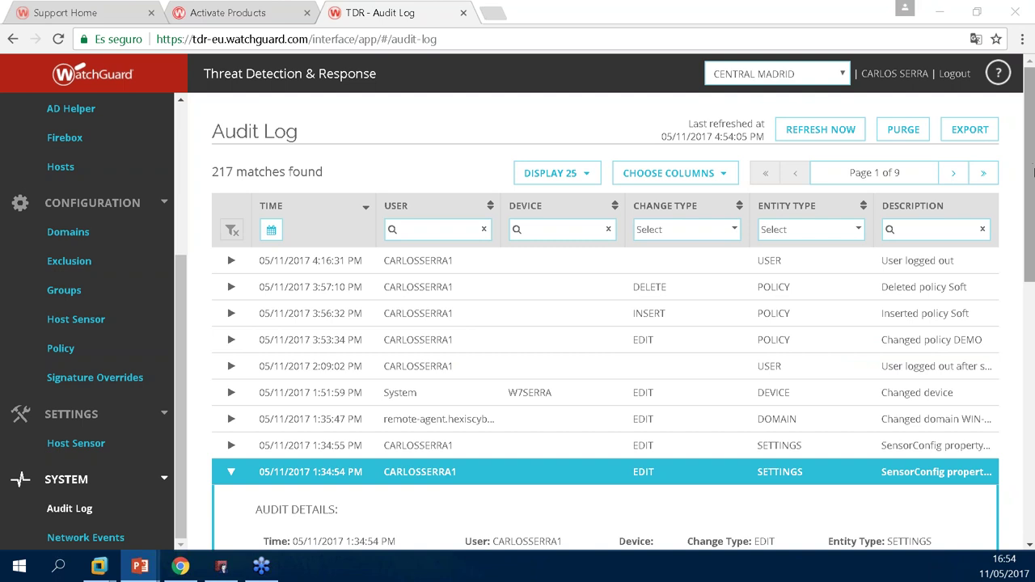
click(874, 172)
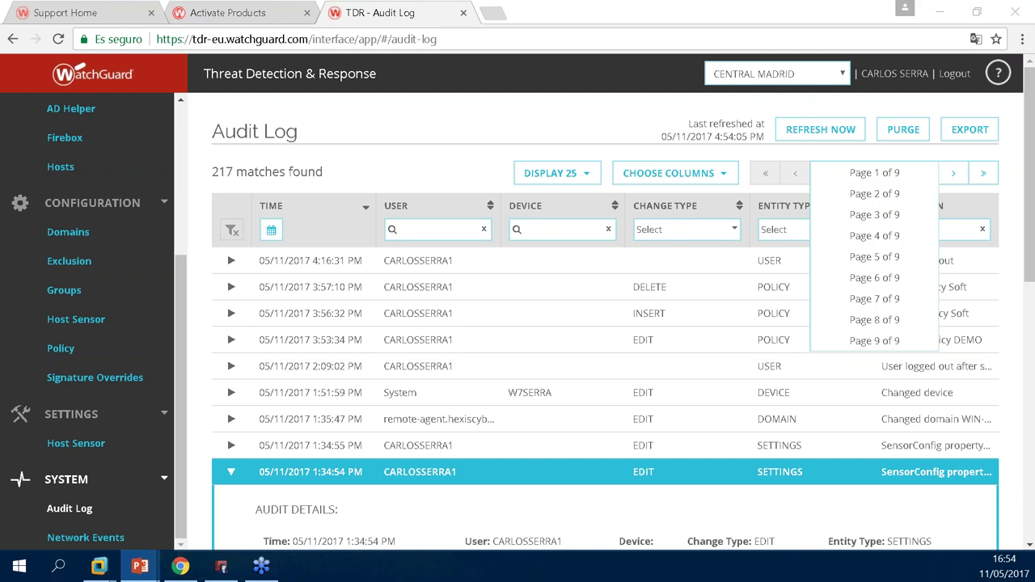
click(985, 173)
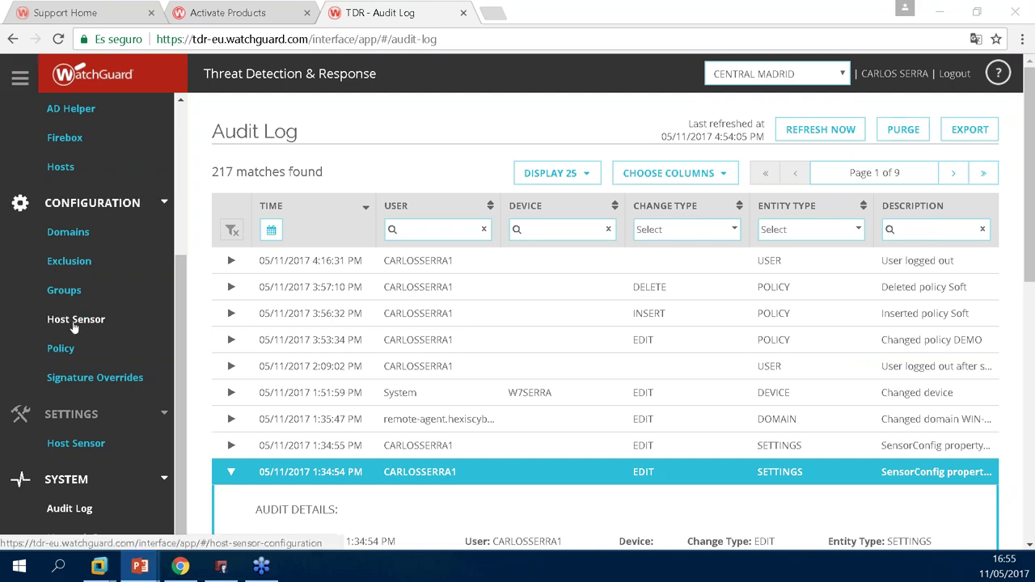
View the account's Policy configuration page, and display the list of hosts under Devices.
click(53, 349)
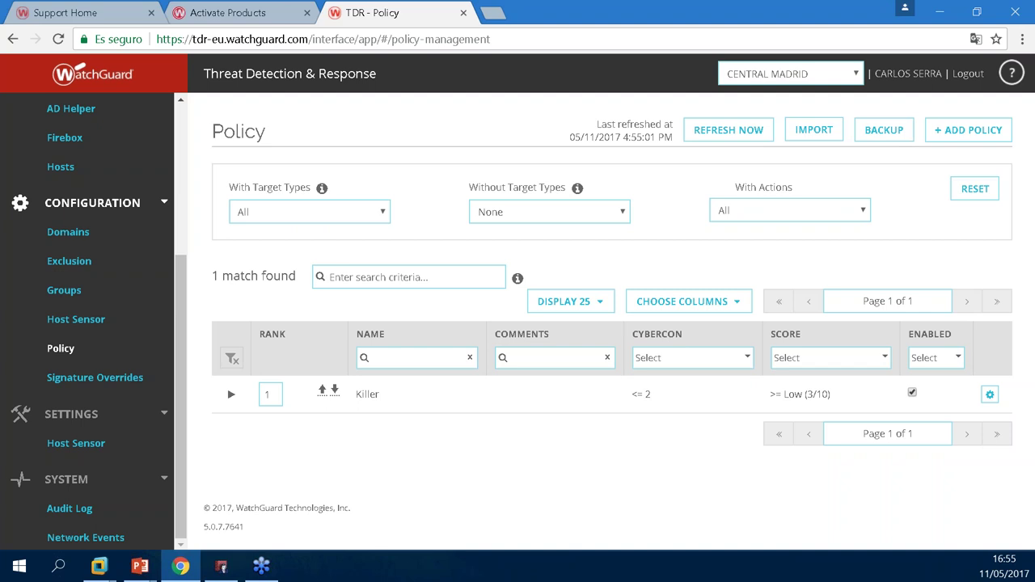
key(alt+Tab)
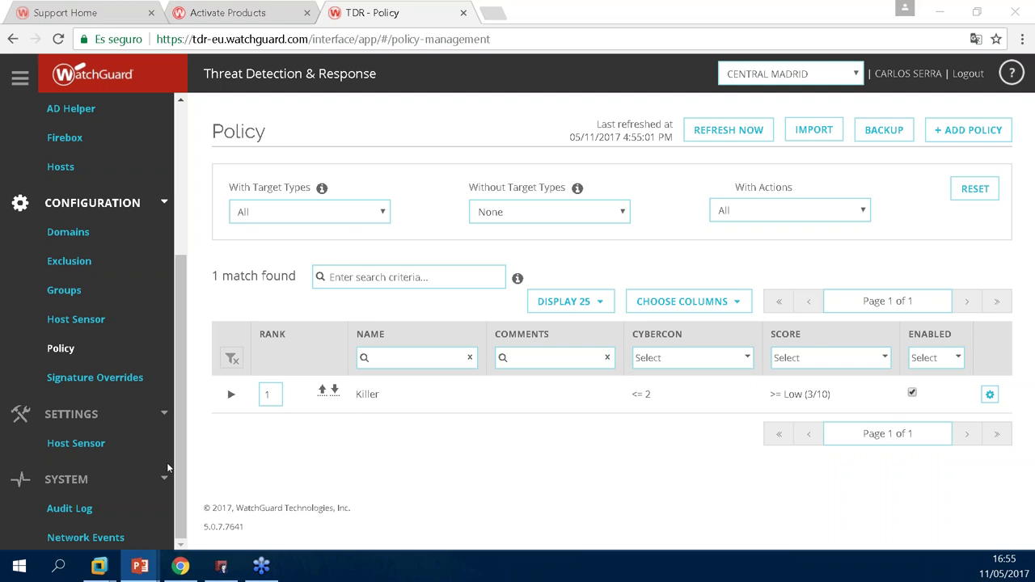
drag(178, 372, 181, 252)
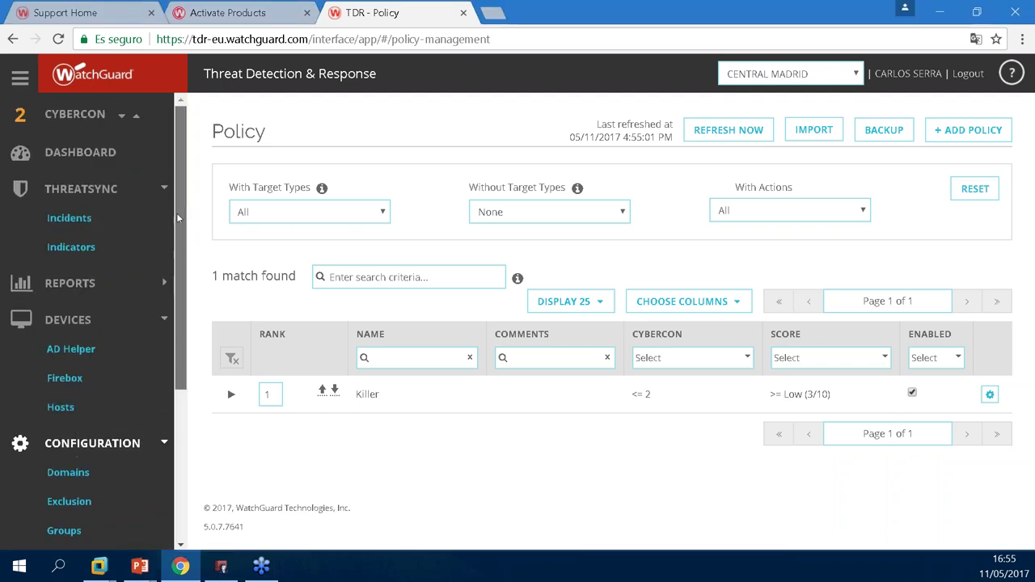
click(61, 408)
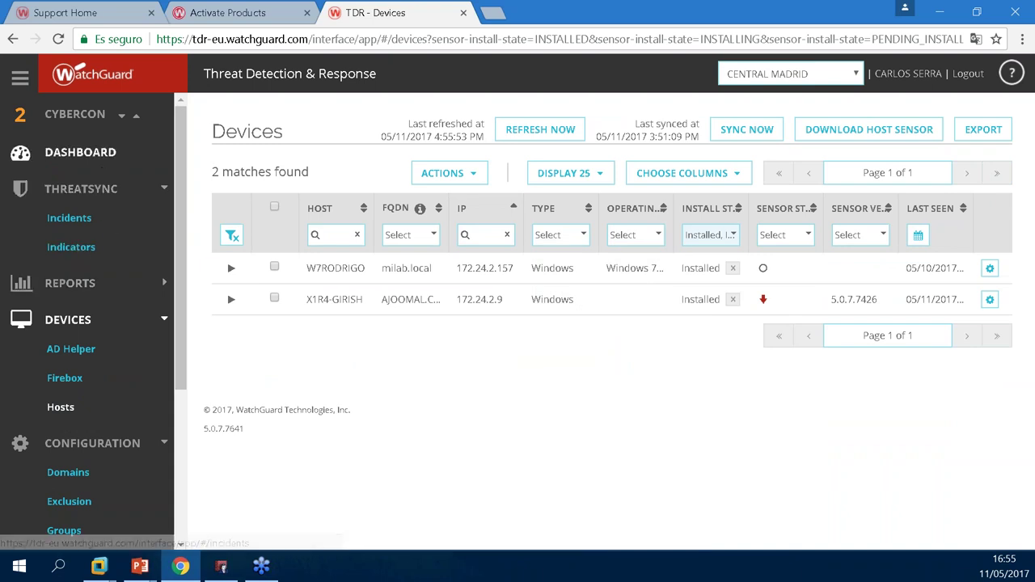
Open the Host Sensor configuration page and highlight the Account ID value for Microsoft Windows.
scroll(113, 199, down, 2)
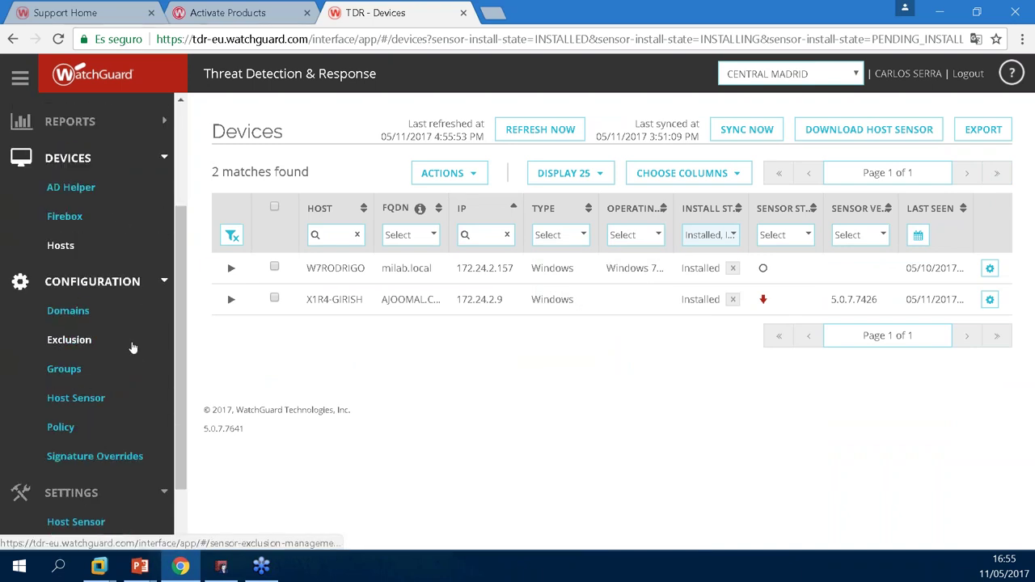
click(101, 400)
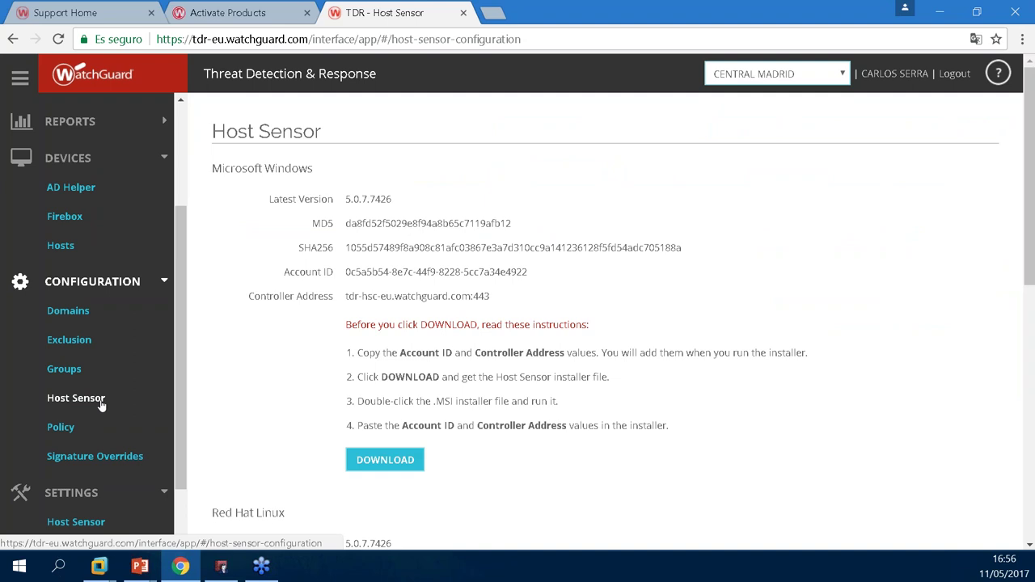
drag(285, 272, 632, 281)
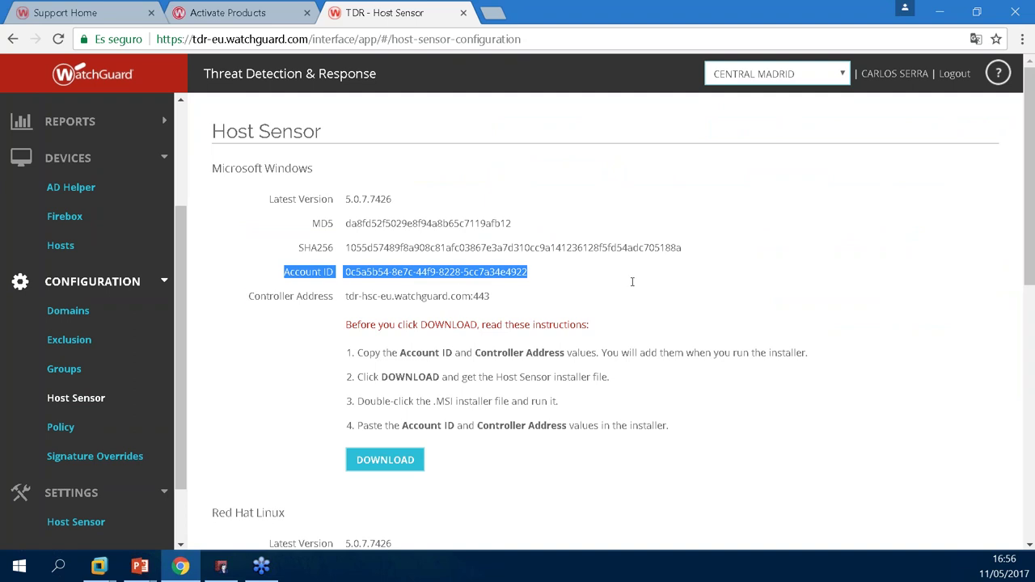
click(531, 265)
drag(541, 272, 343, 273)
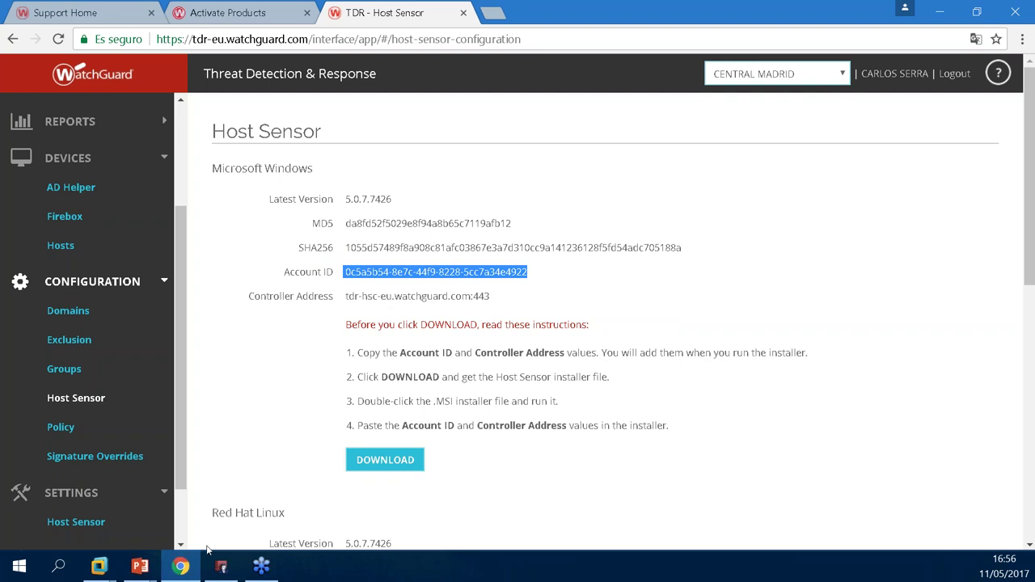
Switch to the 2017-03 TDR presentation in PowerPoint, show the ThreatSync slide 5, and return to Chrome.
mouse_move(154, 570)
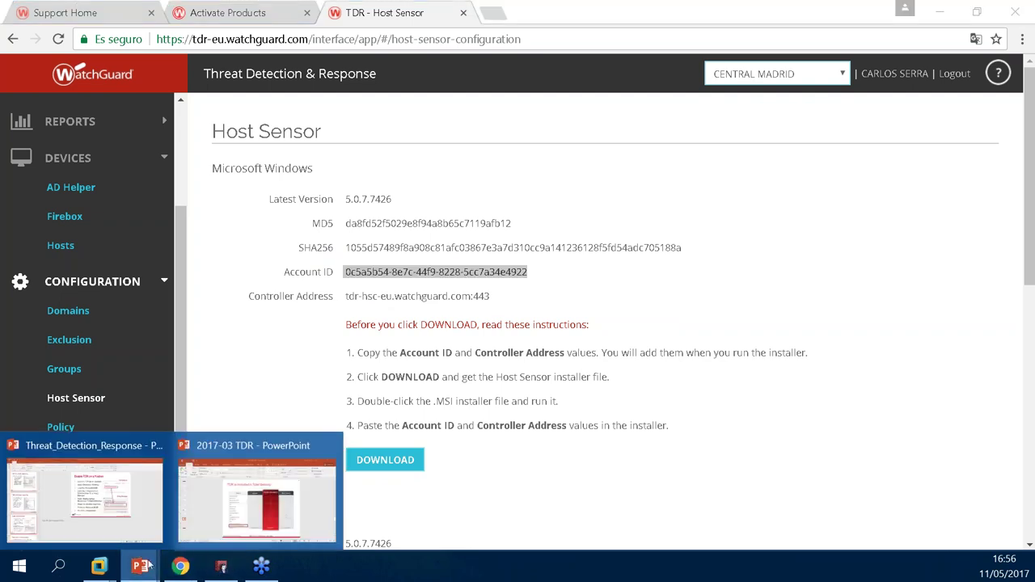
click(236, 519)
click(38, 246)
key(Down)
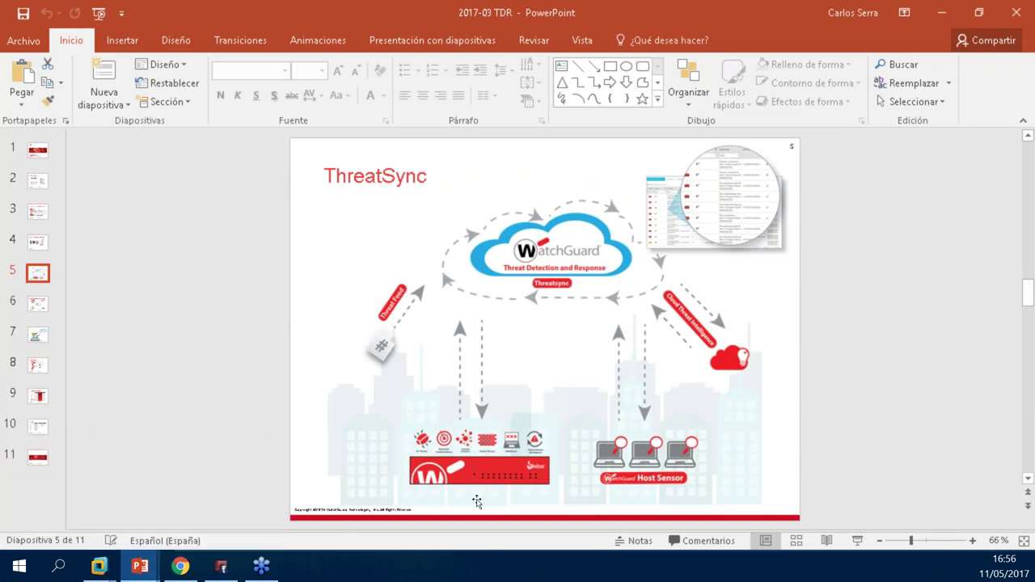
click(183, 565)
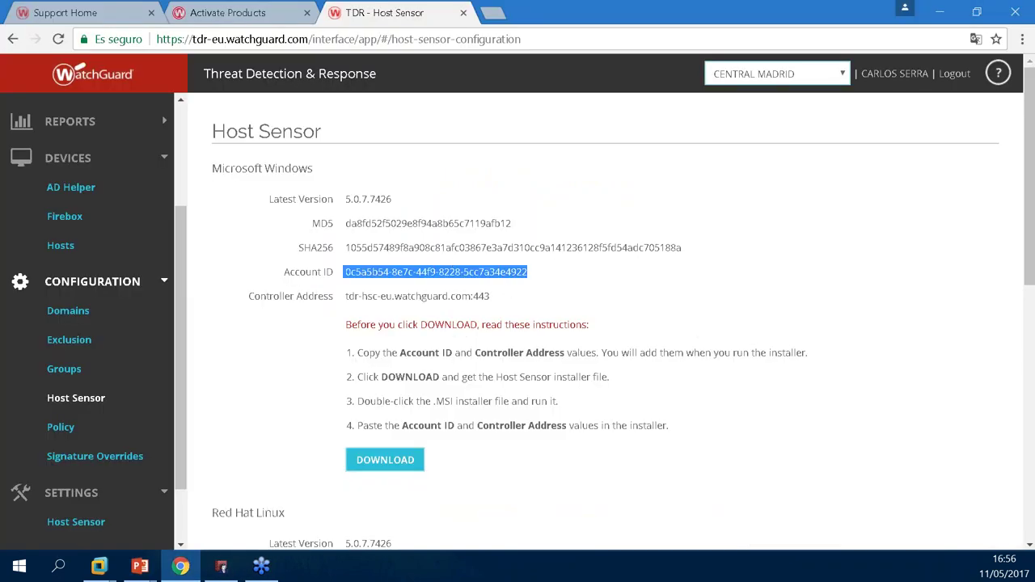
In Fireware XTM Policy Manager, close the feature key window, inspect the Account UUID in the Threat Detection settings, and return to Chrome.
key(alt+Tab)
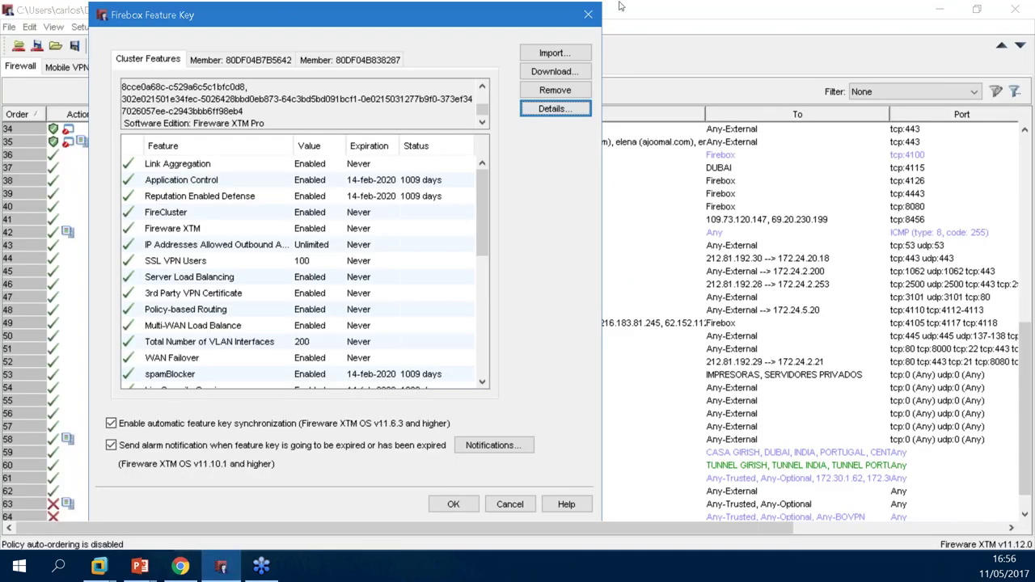
click(588, 14)
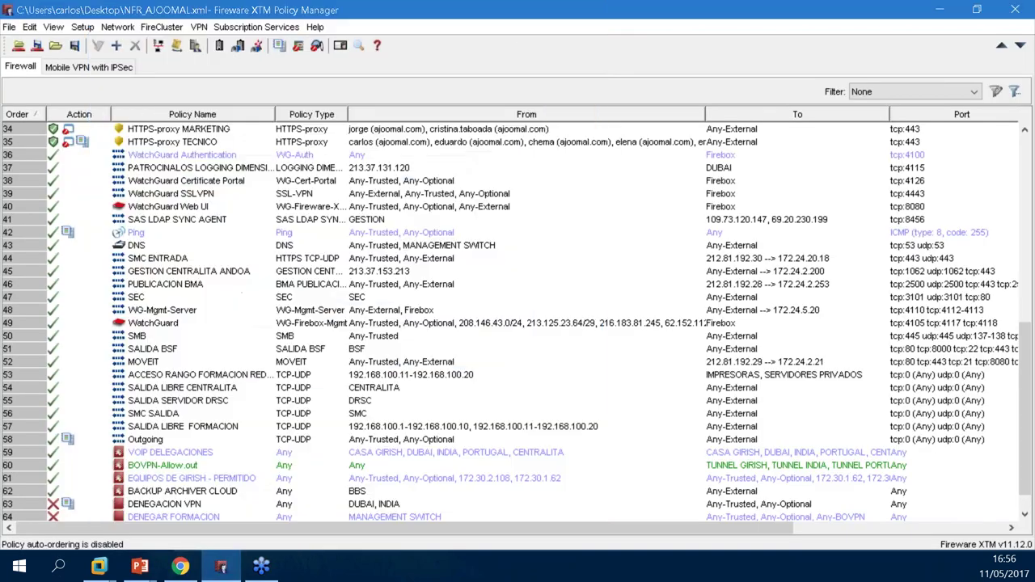
click(257, 27)
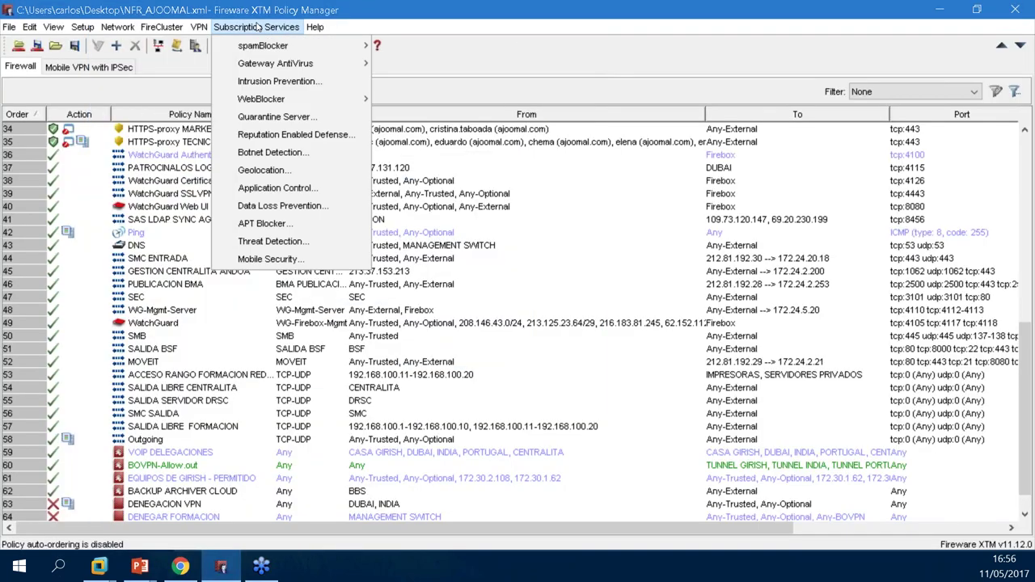
click(288, 242)
click(547, 240)
double_click(418, 242)
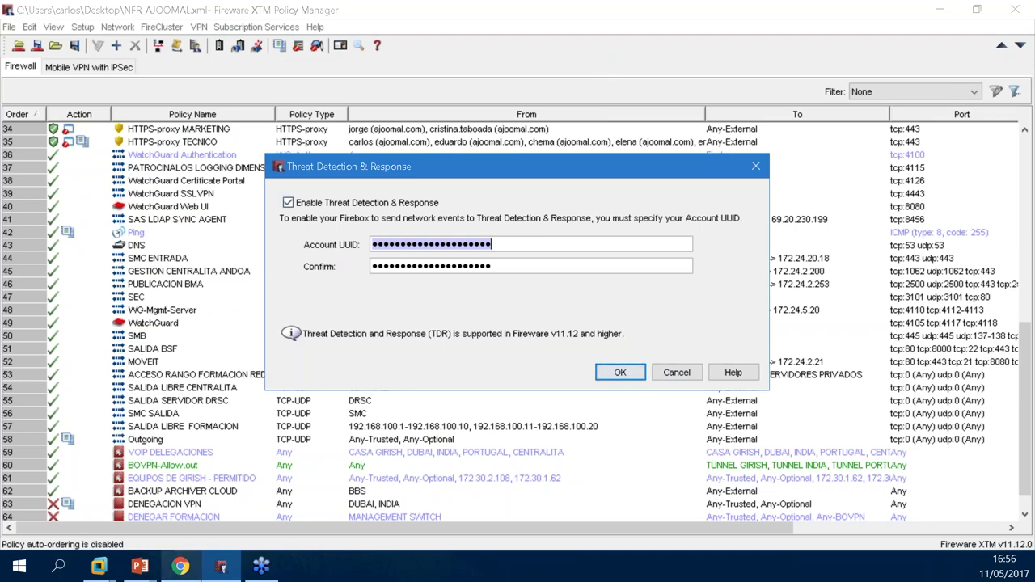
key(alt+Tab)
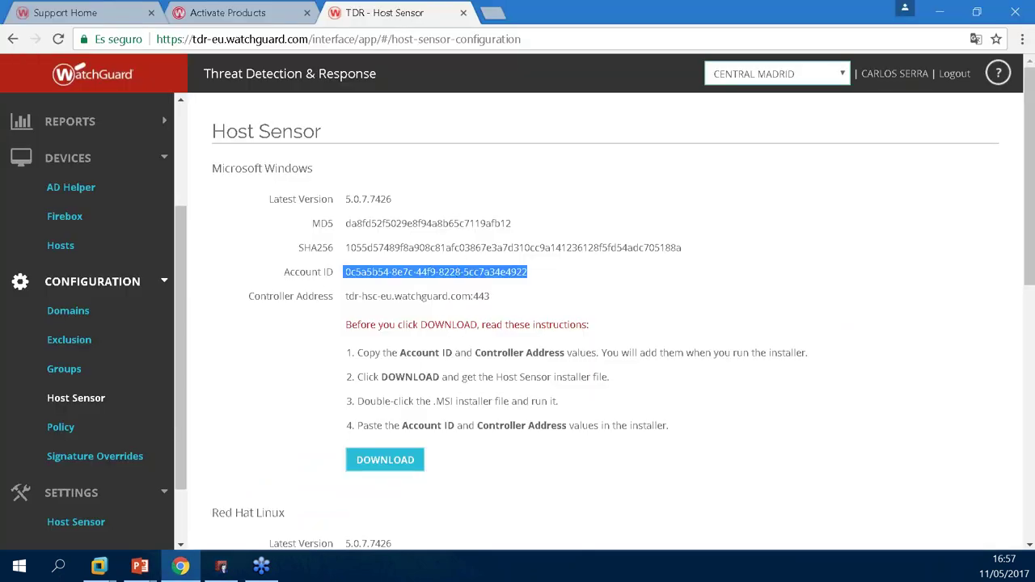
Open the Firebox page under Devices and highlight the Account UUID above the configuration instructions.
key(alt+Tab)
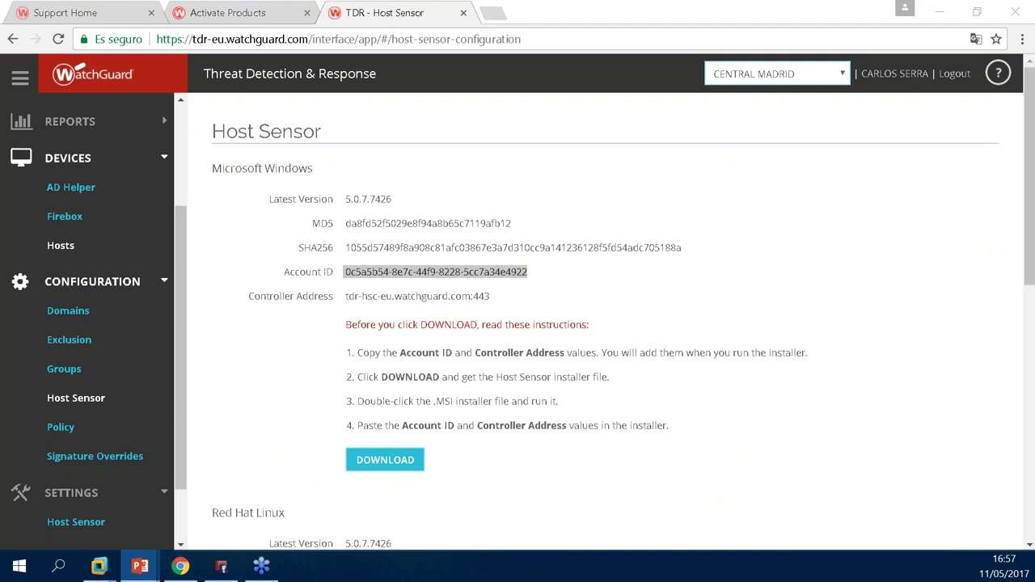
click(65, 216)
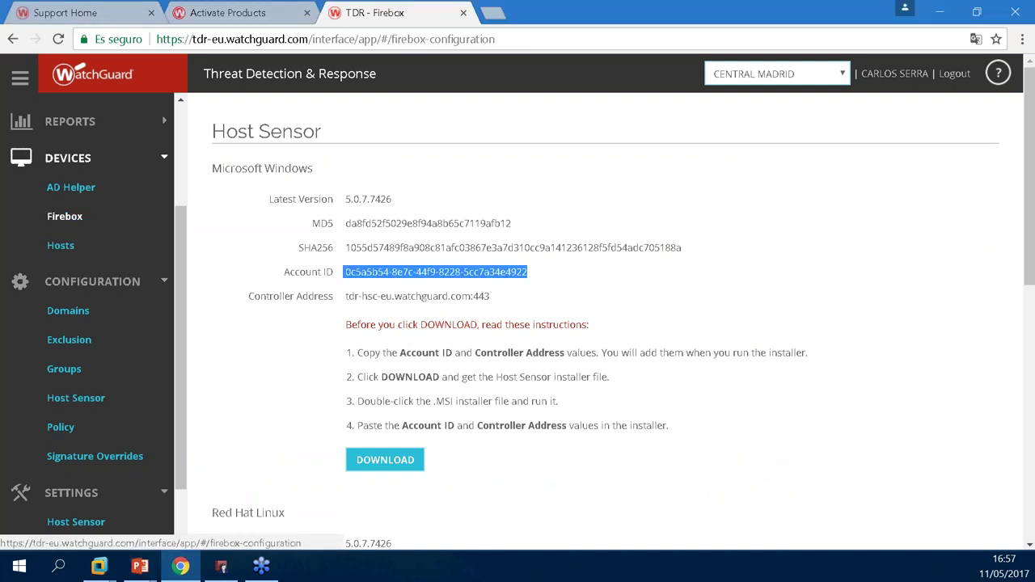
scroll(839, 315, down, 2)
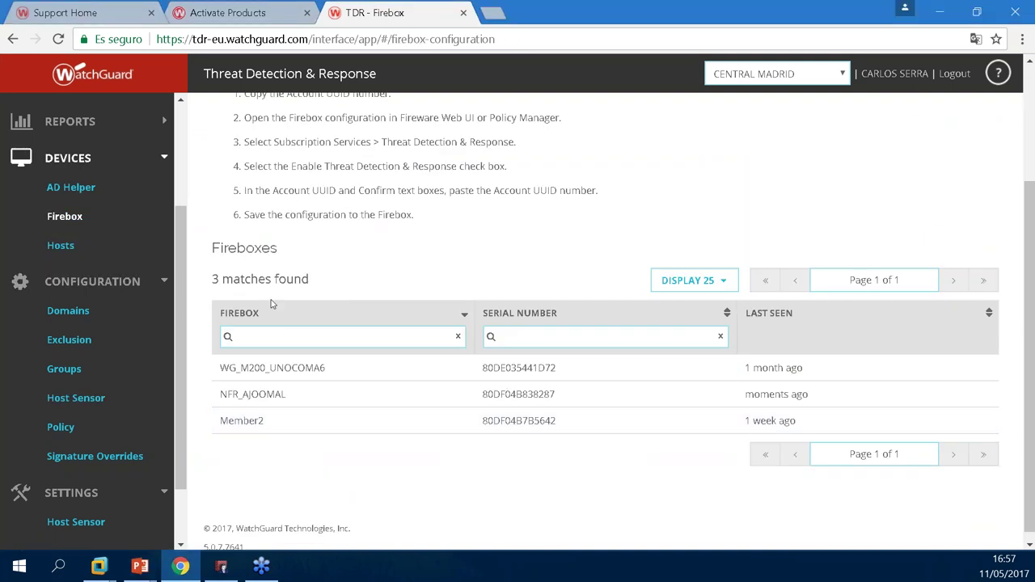
scroll(211, 234, up, 2)
drag(416, 196, 231, 196)
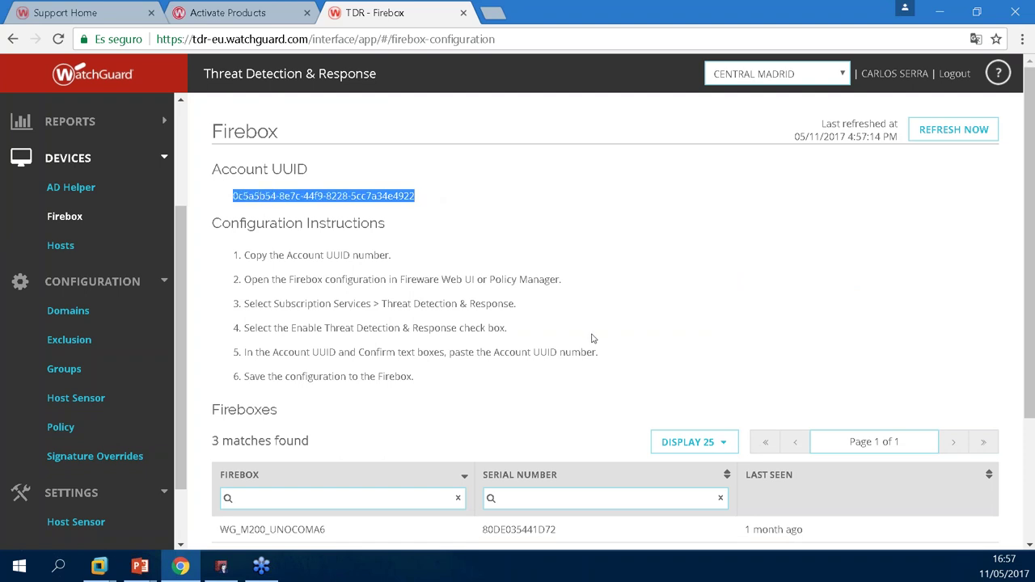
Highlight the NFR_AJOOMAL entry in the Fireboxes list, and return to the Firebox configuration instructions.
scroll(871, 235, down, 1)
scroll(844, 247, down, 1)
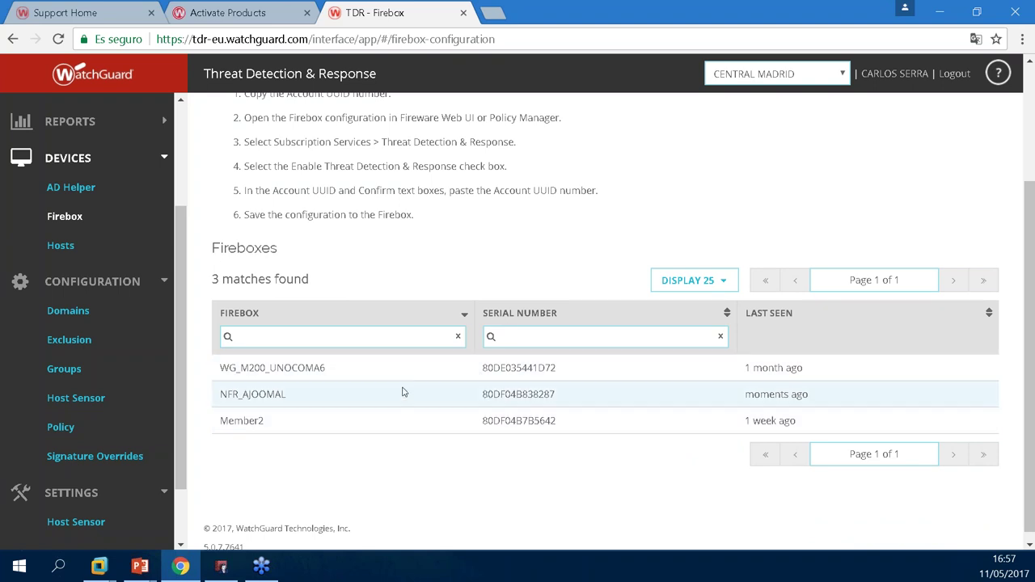
drag(849, 393, 215, 394)
click(306, 467)
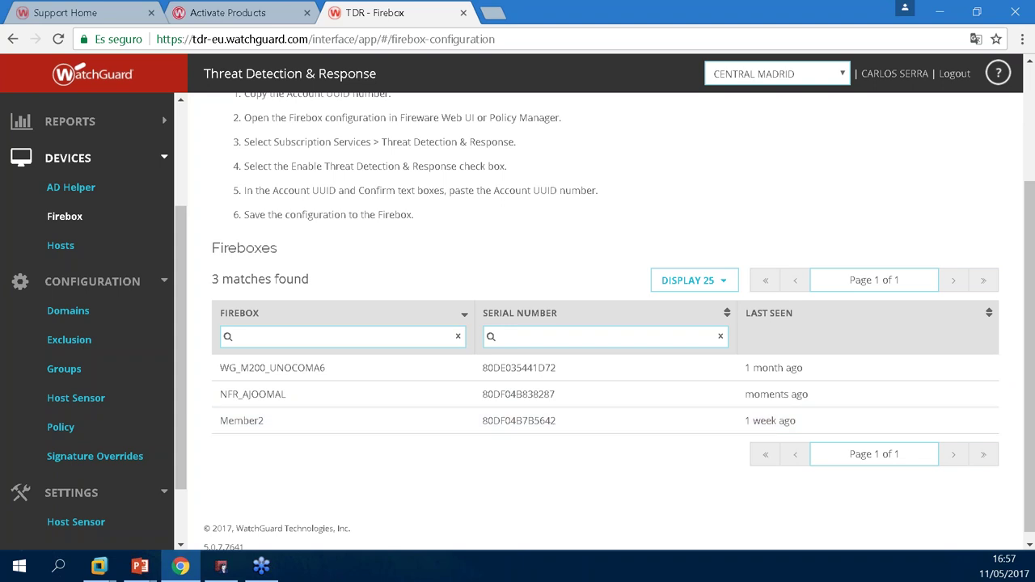
key(alt+Tab)
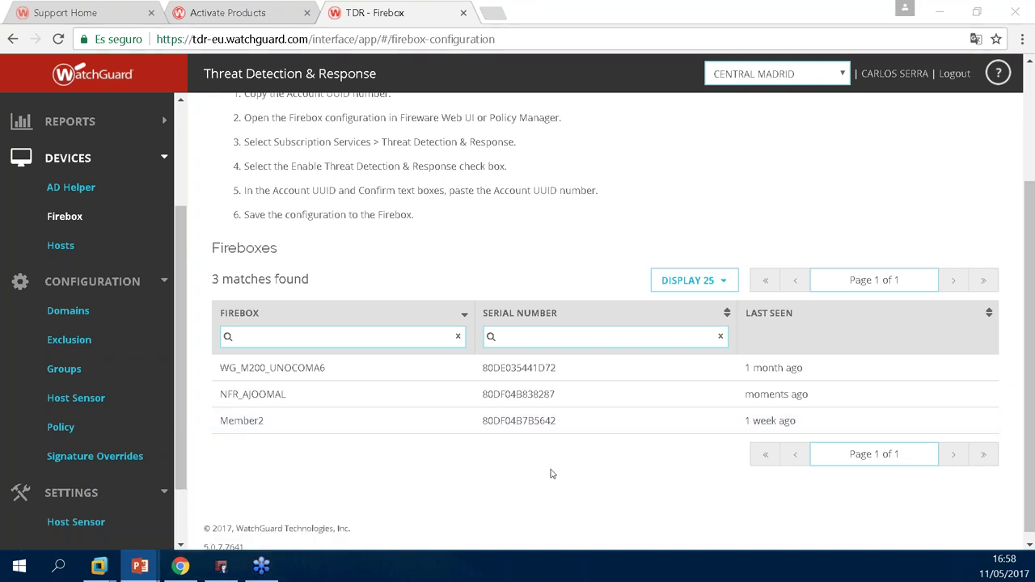
mouse_move(231, 571)
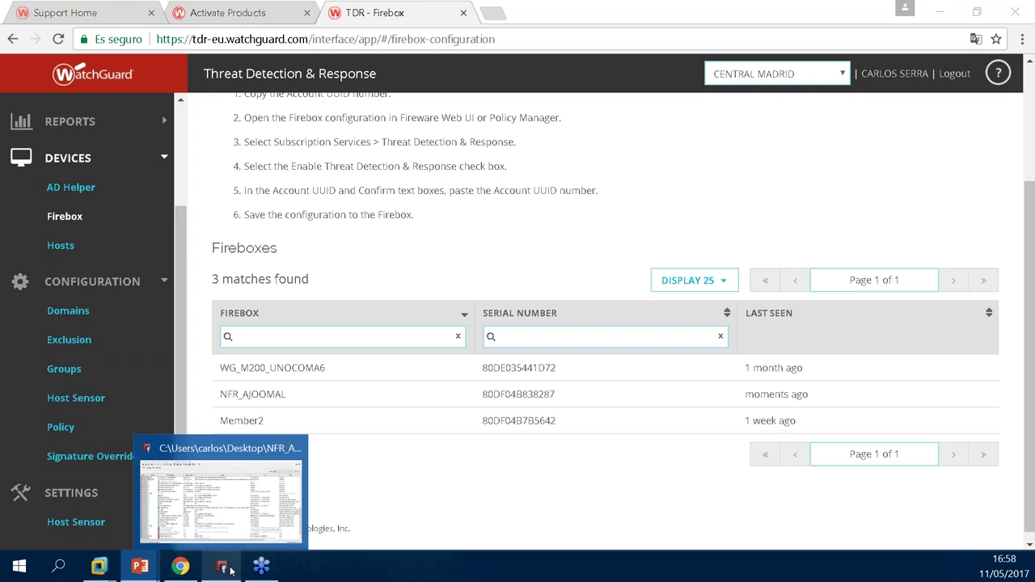
click(395, 494)
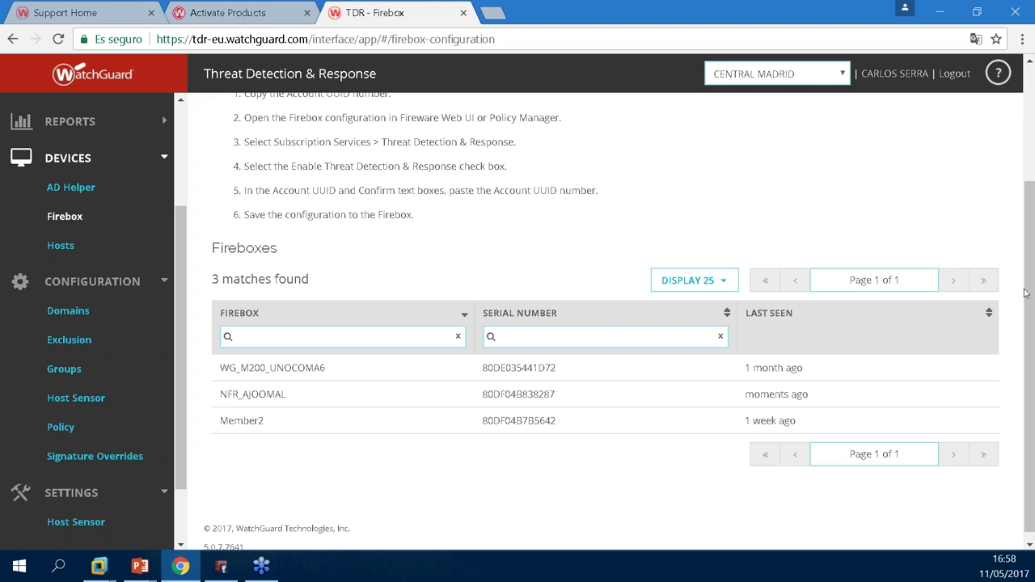
drag(1025, 294, 1033, 226)
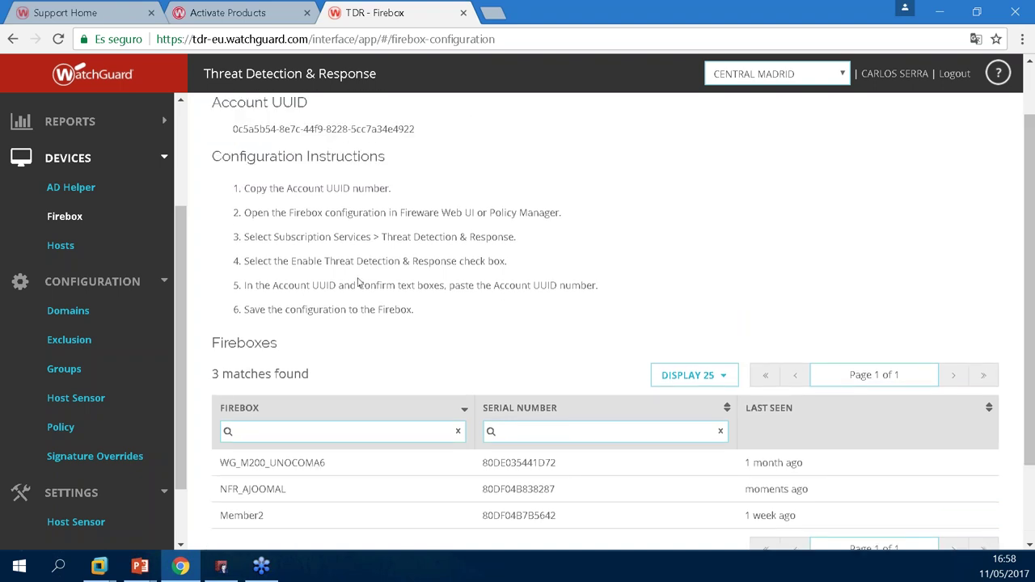
Open the Host Sensor configuration page and highlight the Controller Address for Microsoft Windows.
click(88, 400)
drag(487, 227, 346, 228)
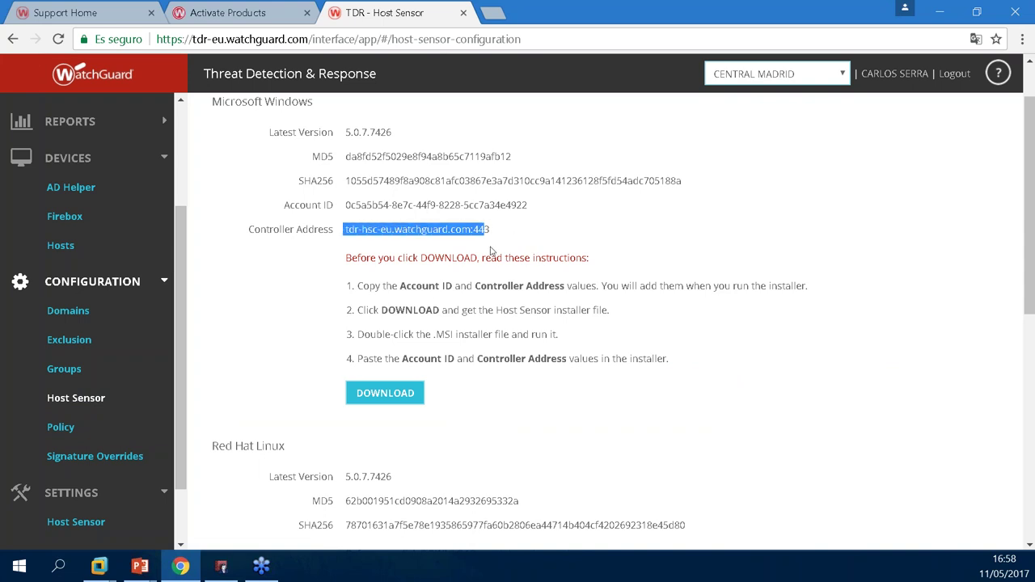
drag(489, 229, 344, 230)
drag(187, 294, 187, 339)
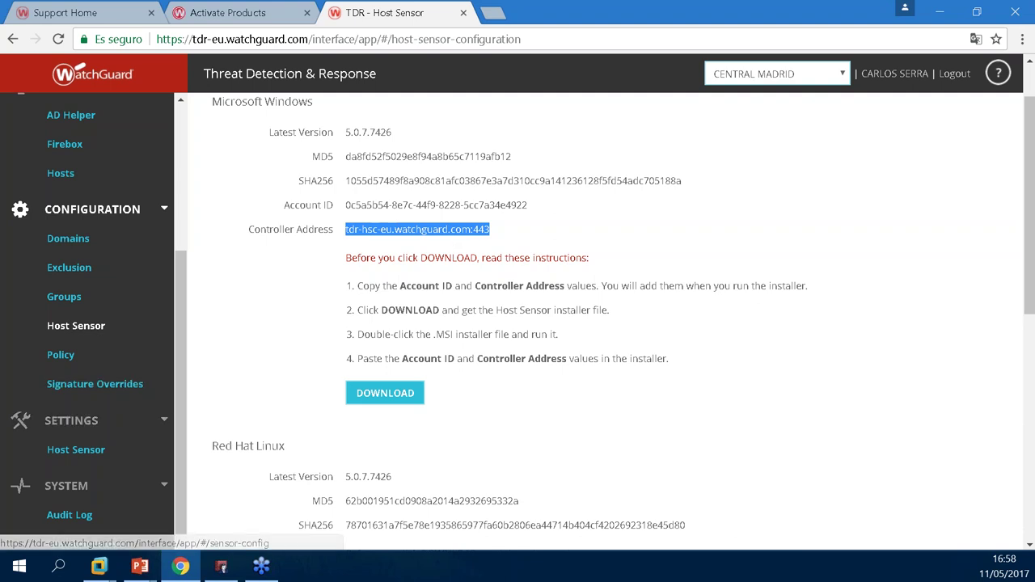
Reopen the Firebox page under Devices, and cancel the Threat Detection & Response dialog in Fireware XTM Policy Manager.
key(alt+Tab)
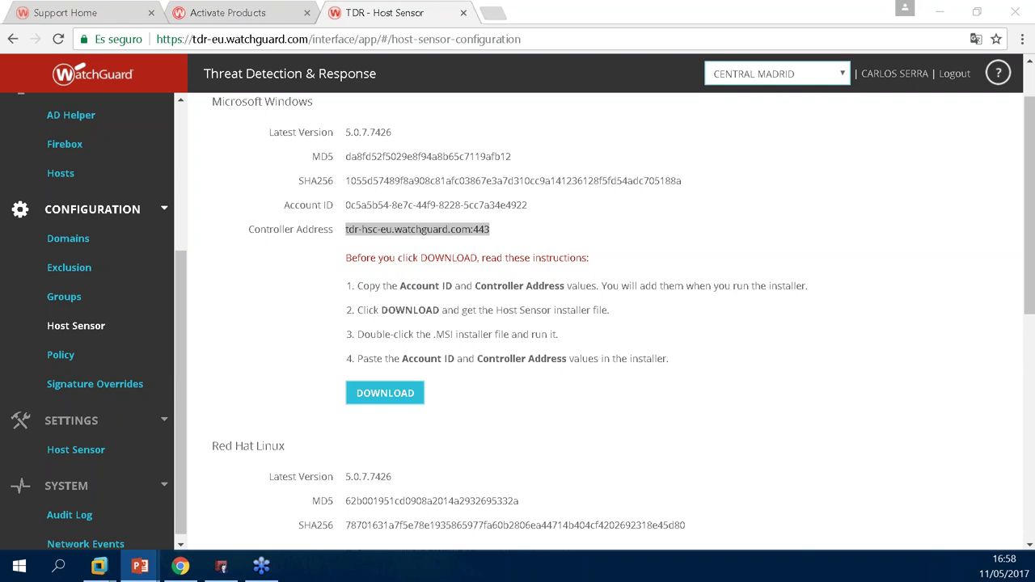
click(78, 142)
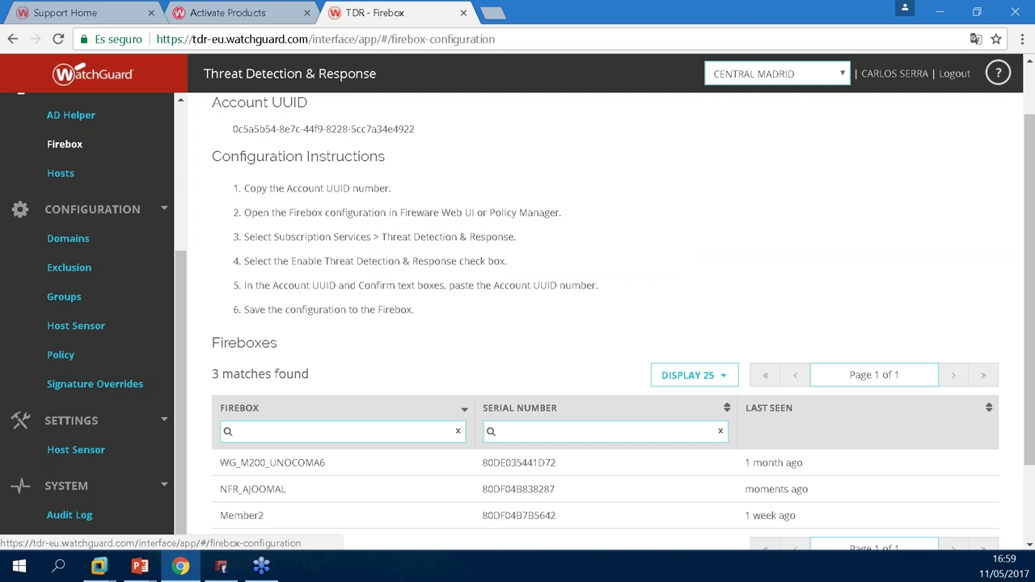
click(235, 568)
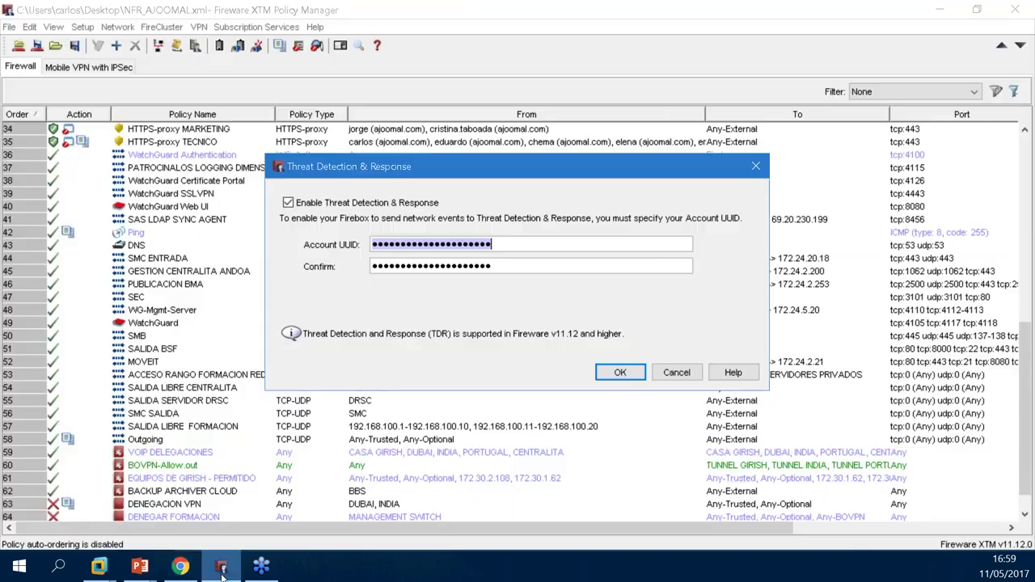
click(677, 372)
Start adding a firewall policy, show the available proxy types, and select HTTP-proxy.
click(116, 45)
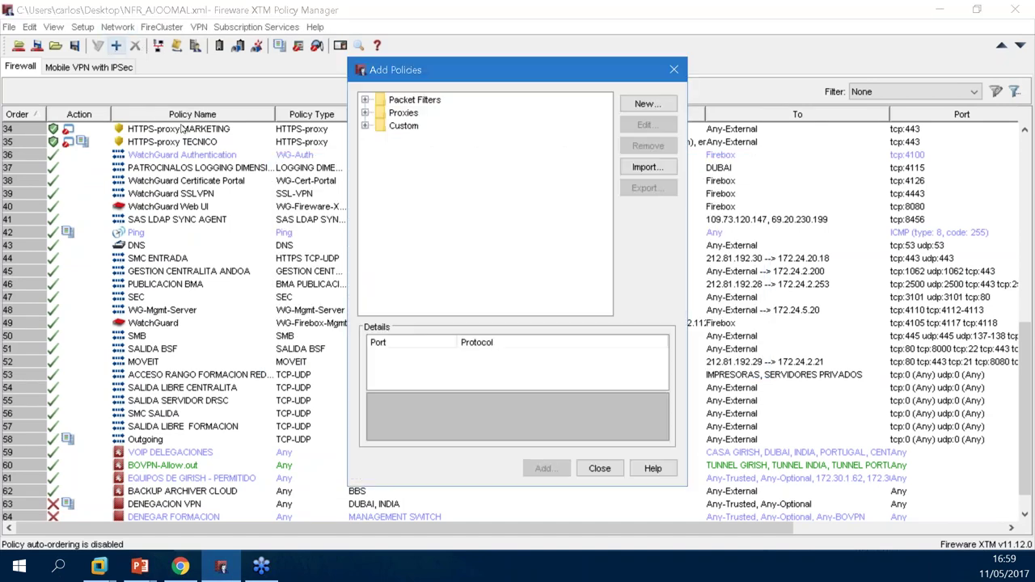
click(365, 113)
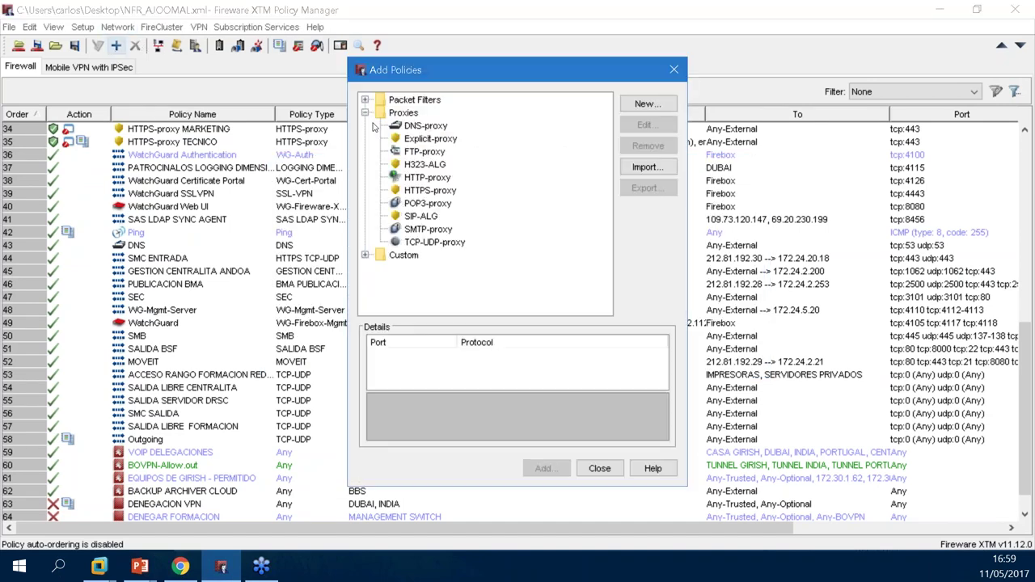
drag(429, 85, 197, 116)
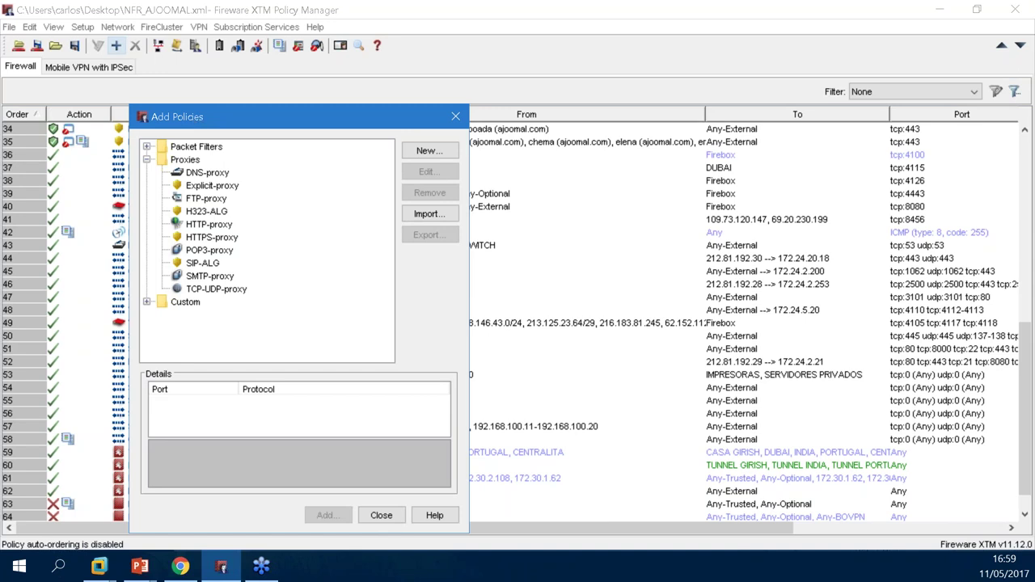
key(super+shift+q)
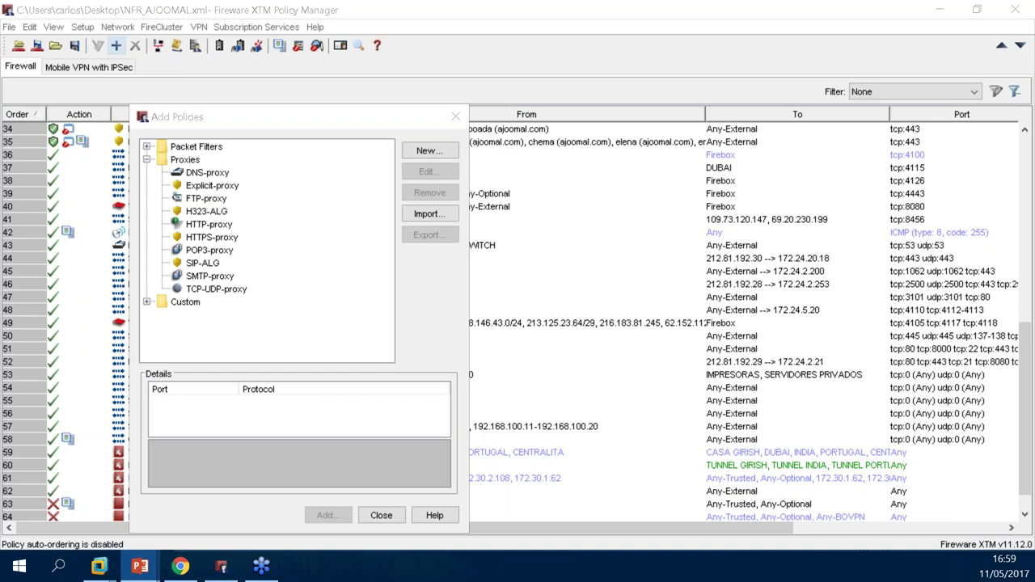
click(205, 226)
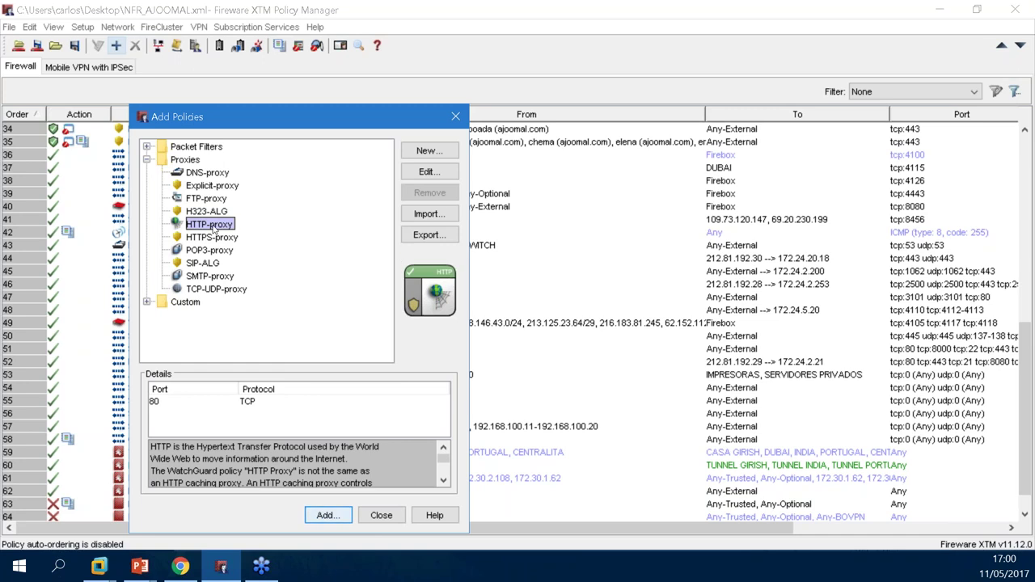
Switch to Chrome, and download the Microsoft Windows Host Sensor installer from the Hosts page.
click(179, 566)
scroll(172, 400, up, 3)
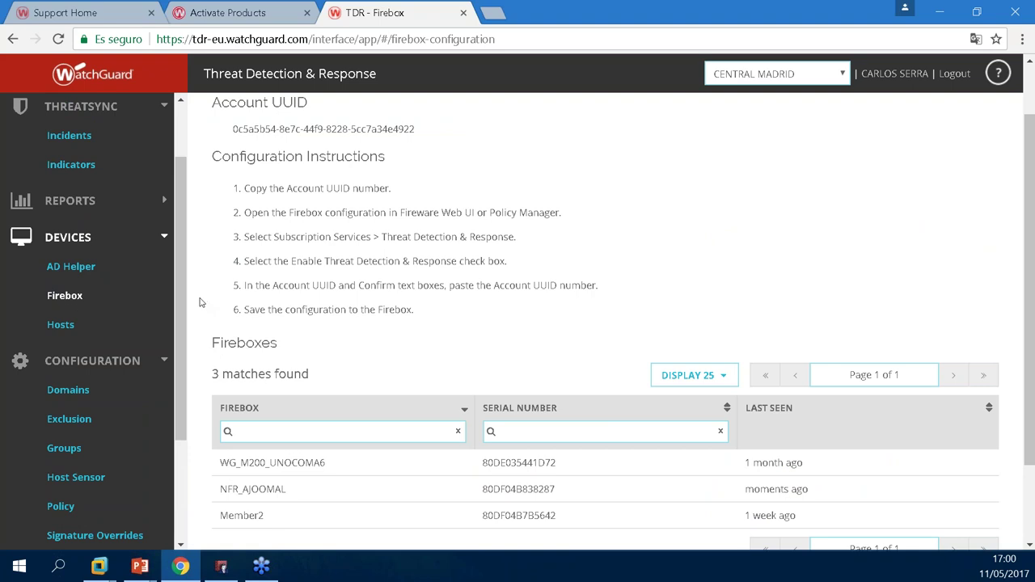
key(alt+Tab)
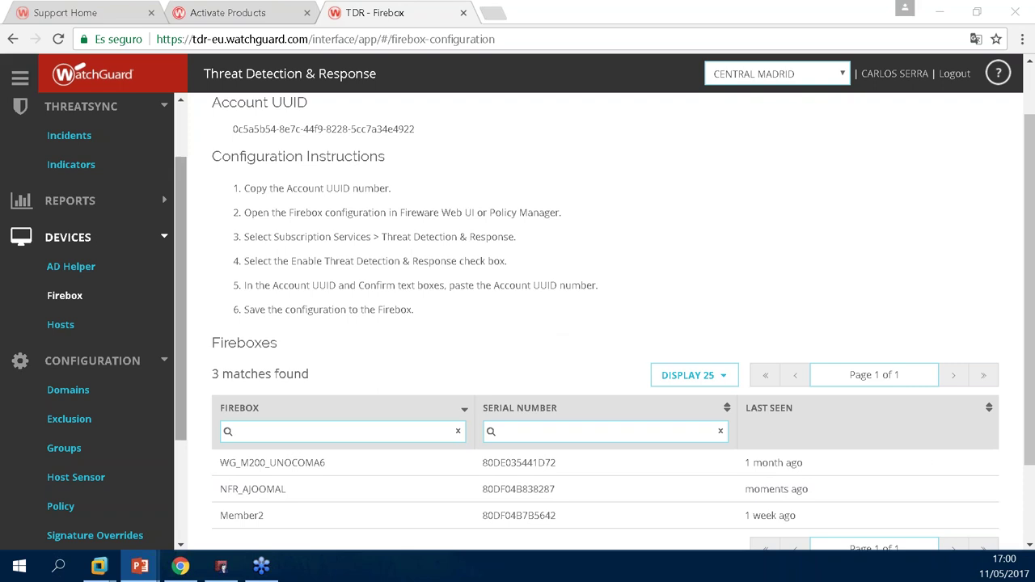
click(55, 325)
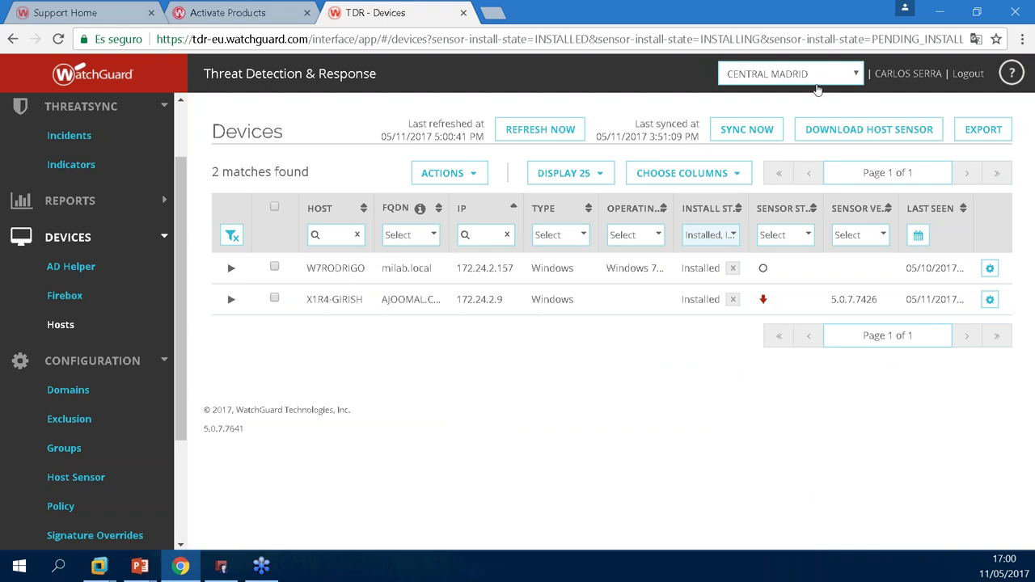
click(841, 131)
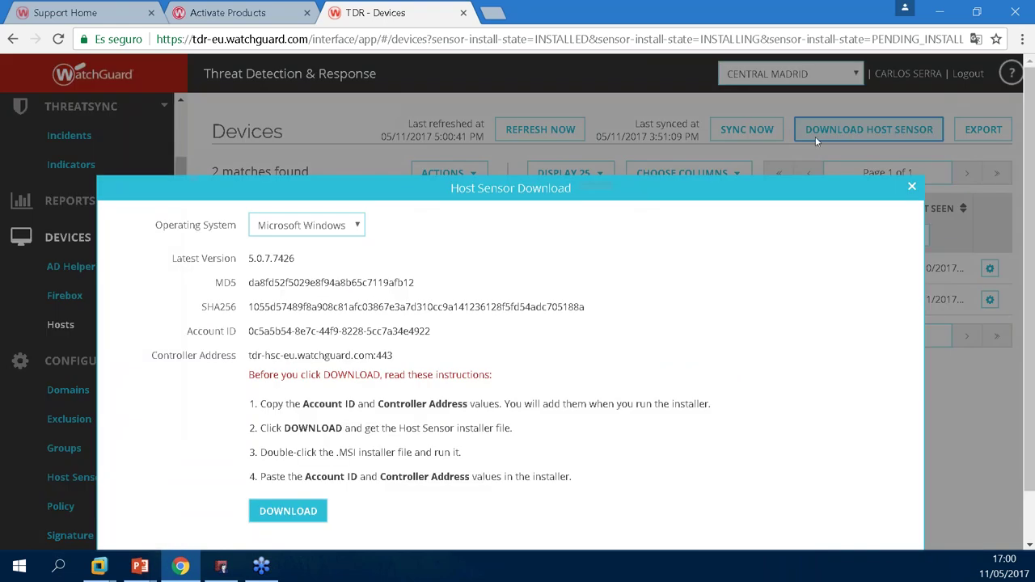
click(316, 502)
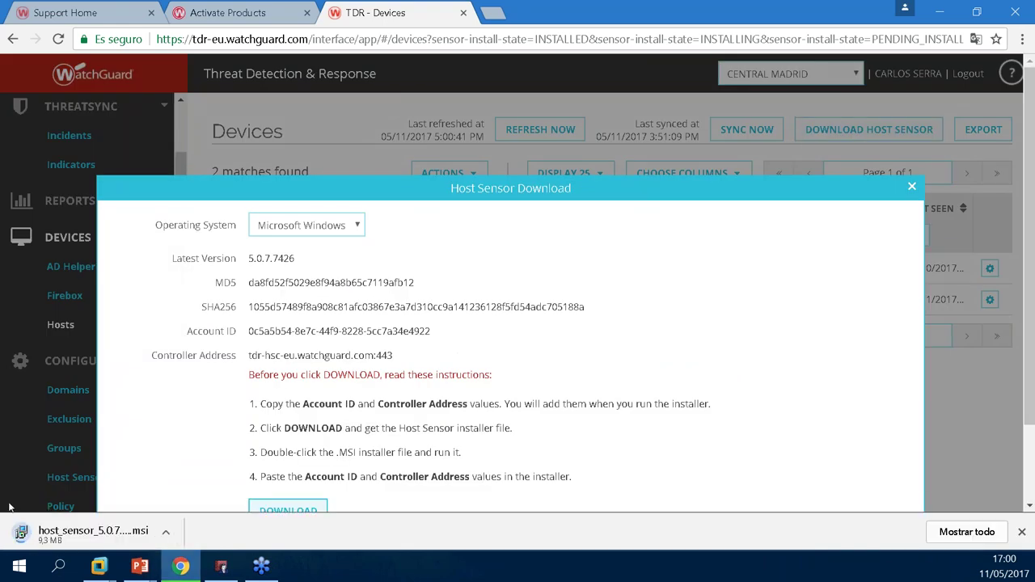
Check the operating system choices, highlight the Account ID and Controller Address values, and close the Host Sensor Download window.
click(307, 224)
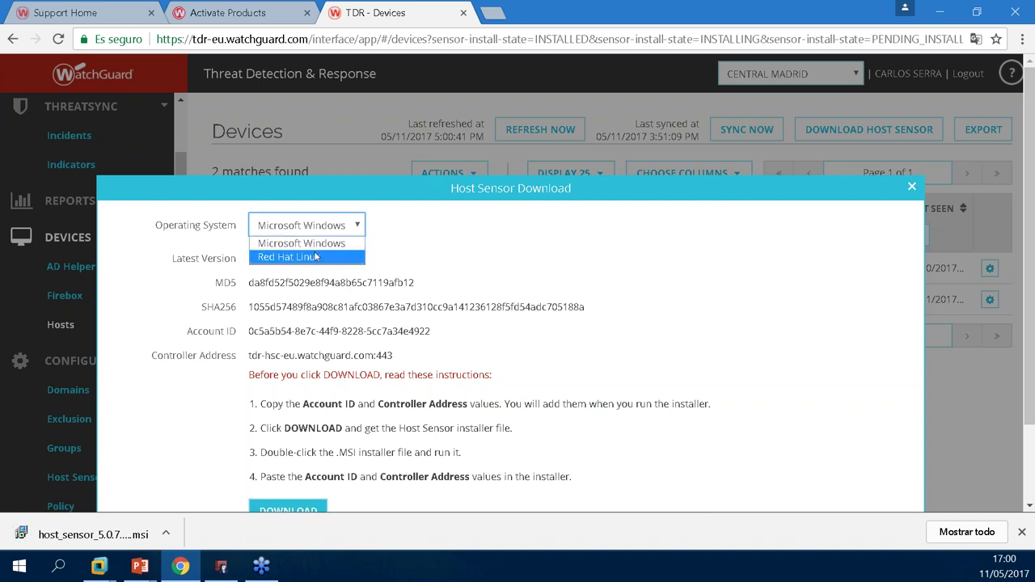
click(444, 250)
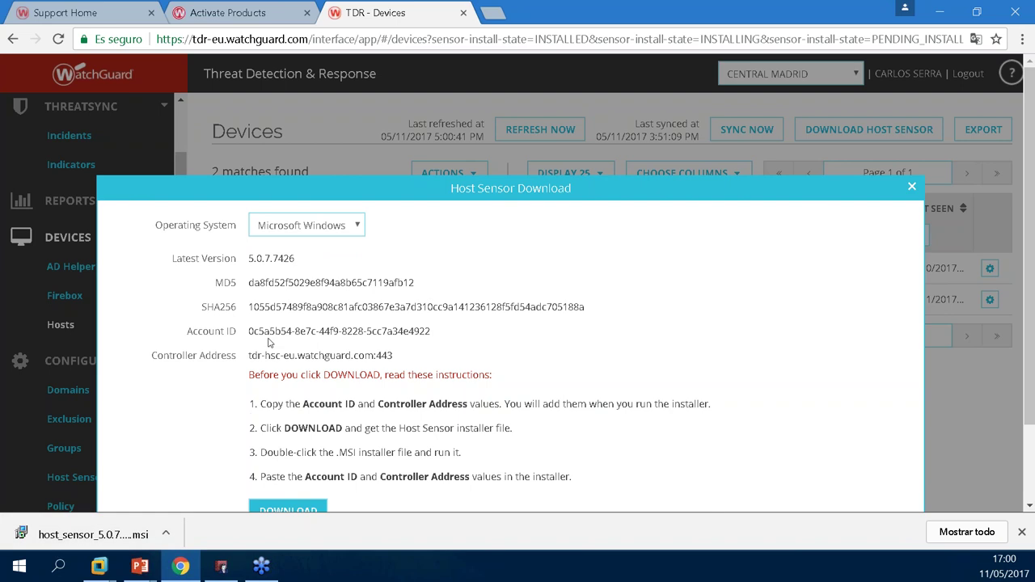
drag(270, 332, 463, 340)
drag(395, 357, 234, 357)
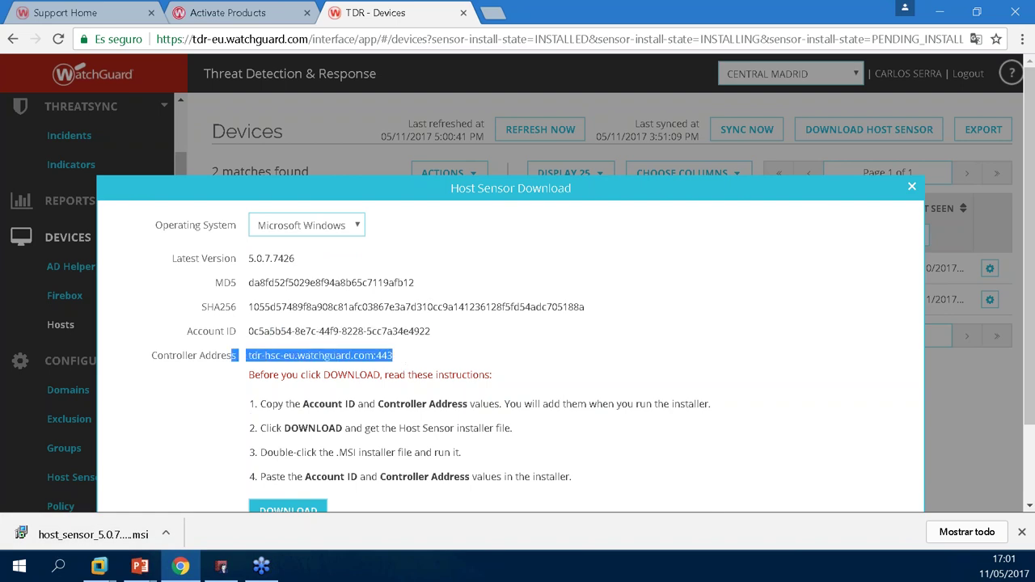
click(502, 388)
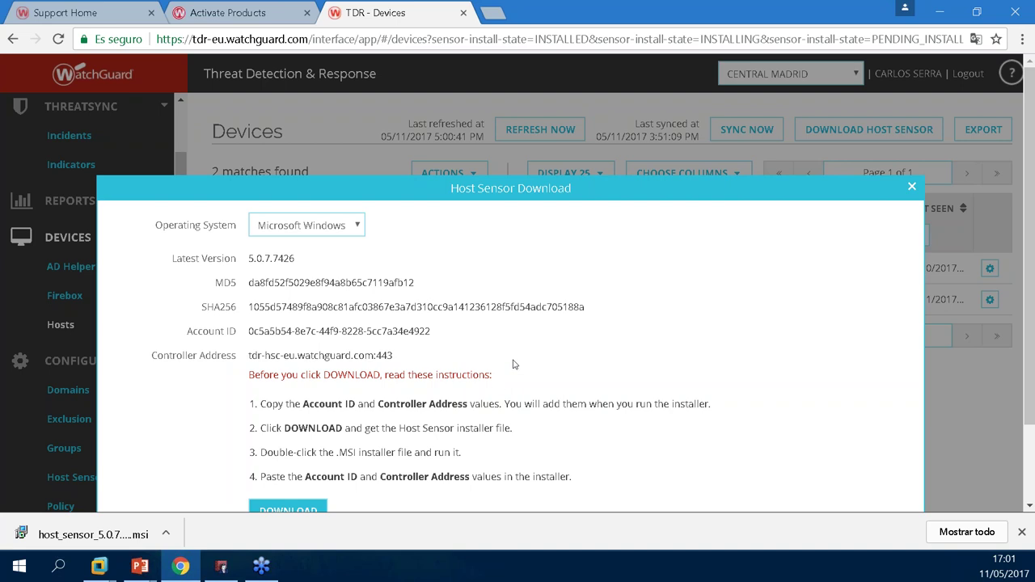
click(909, 190)
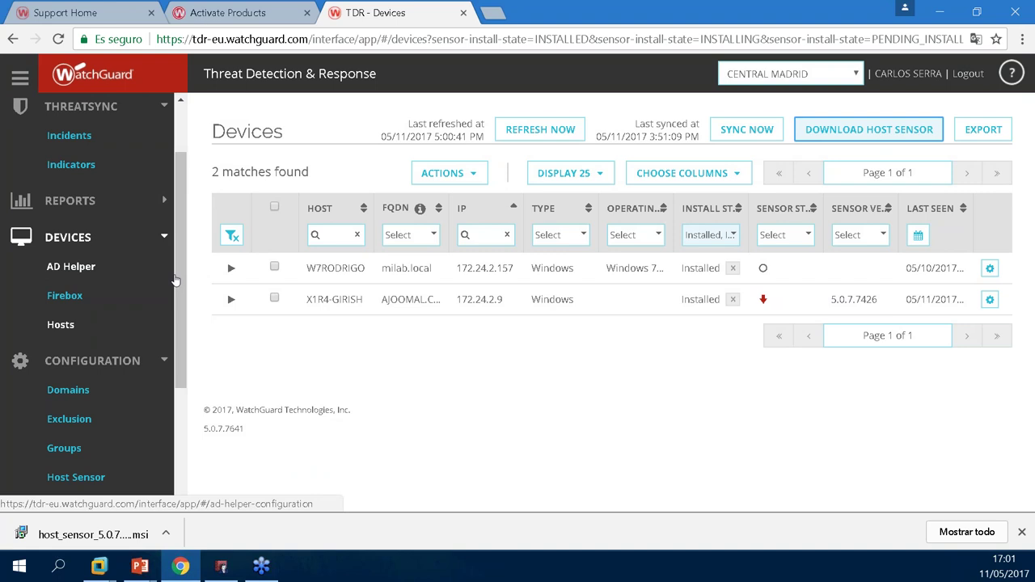
Open the AD Helper page under Devices, highlight the Java 8 prerequisite, and download the AD Helper installer.
click(95, 270)
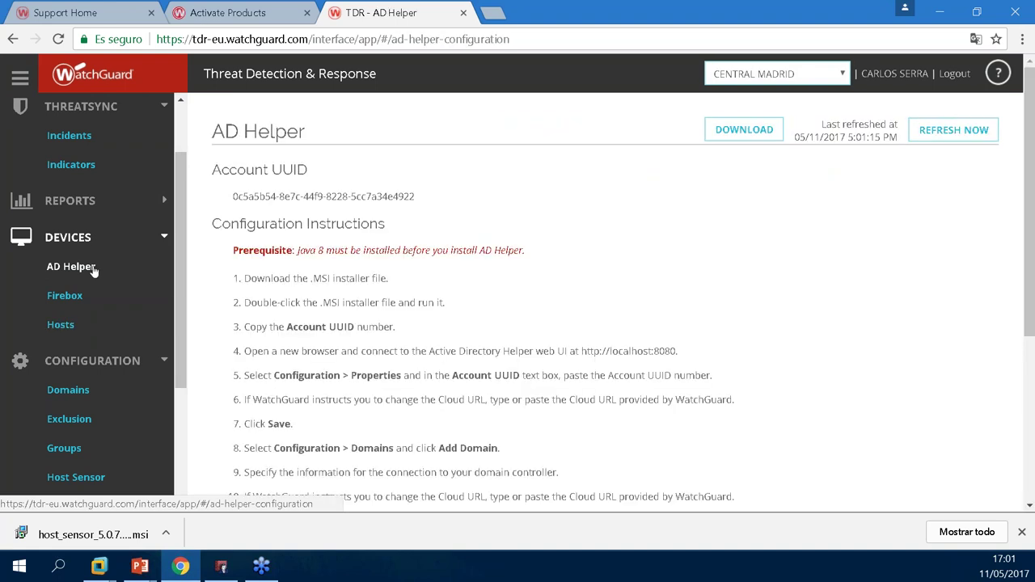
drag(1027, 165, 1031, 174)
drag(563, 231, 234, 237)
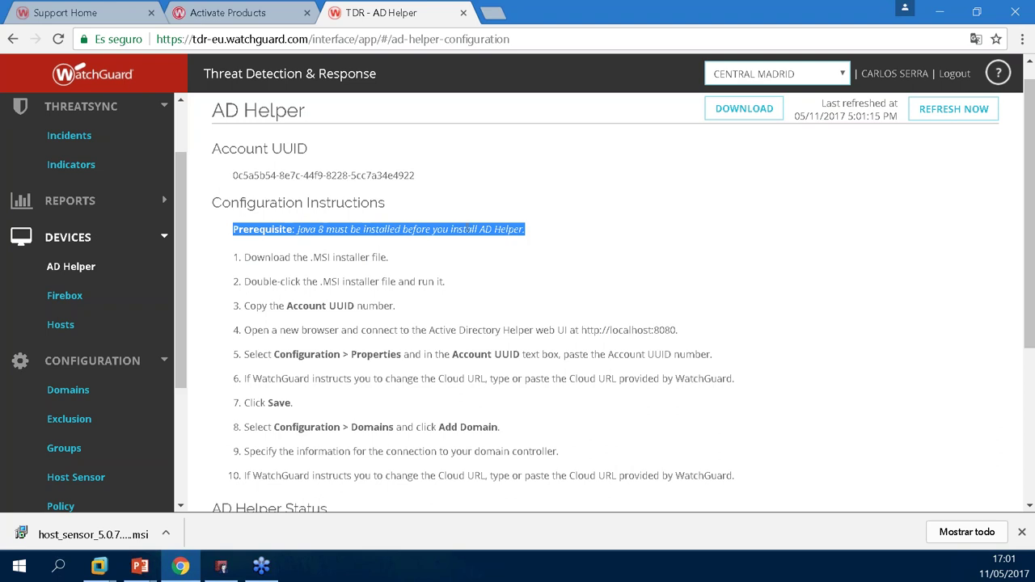
click(537, 242)
drag(529, 236, 217, 227)
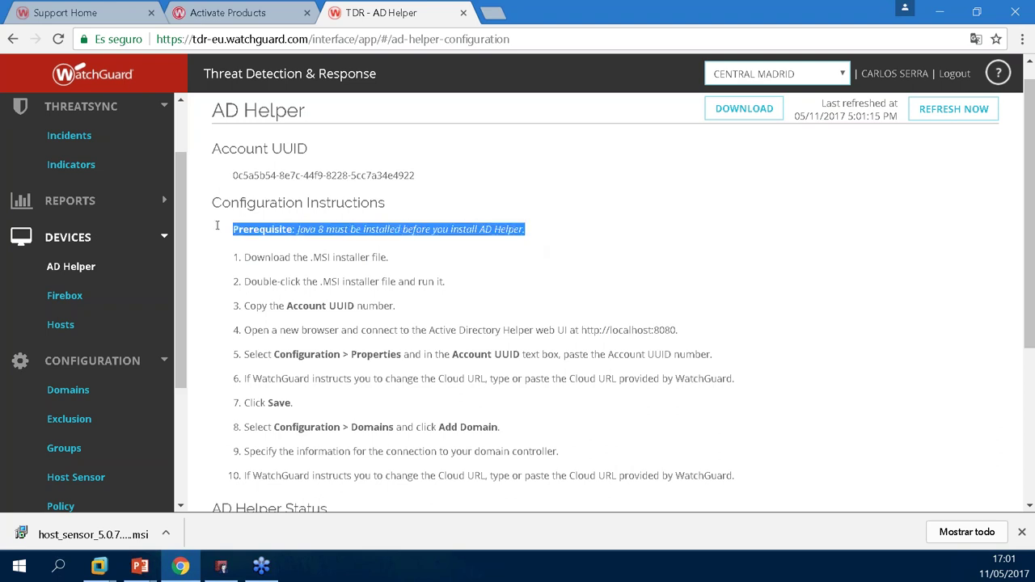
click(499, 271)
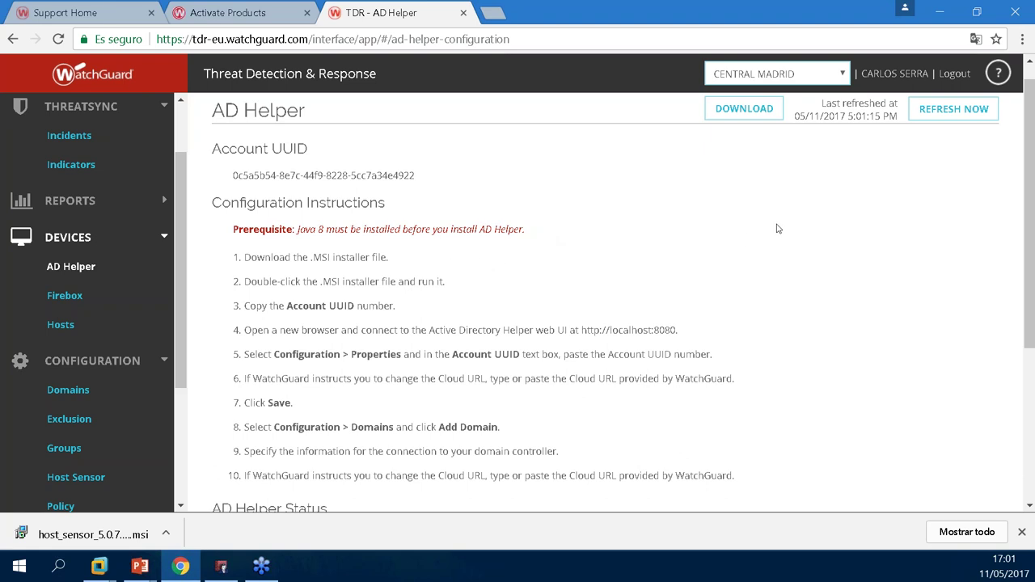
click(744, 108)
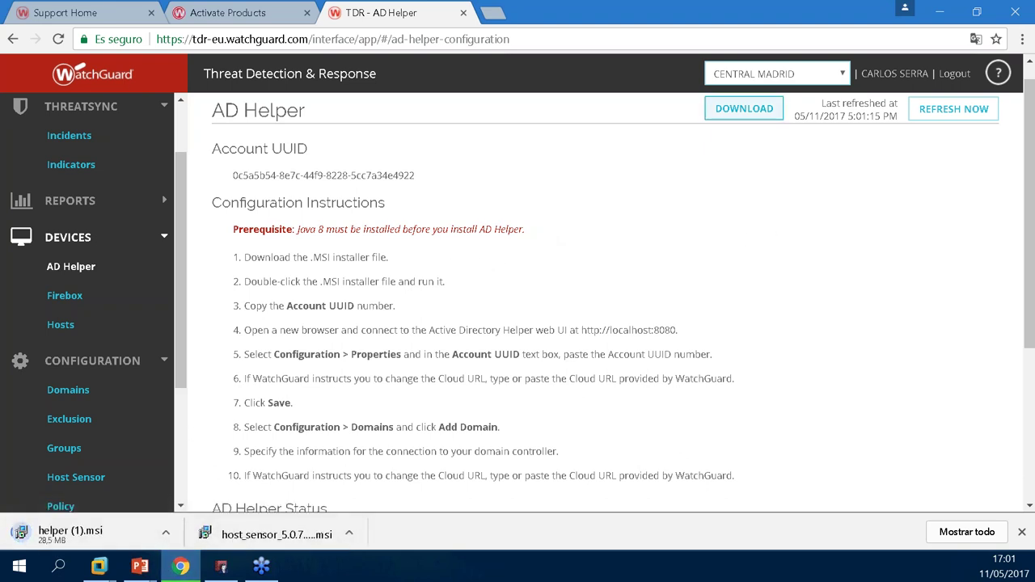
Switch to the Windows Server 2008 R2 x64 virtual machine in VMware Workstation, locate the Java installer in the Recycle Bin, and close the window.
click(99, 566)
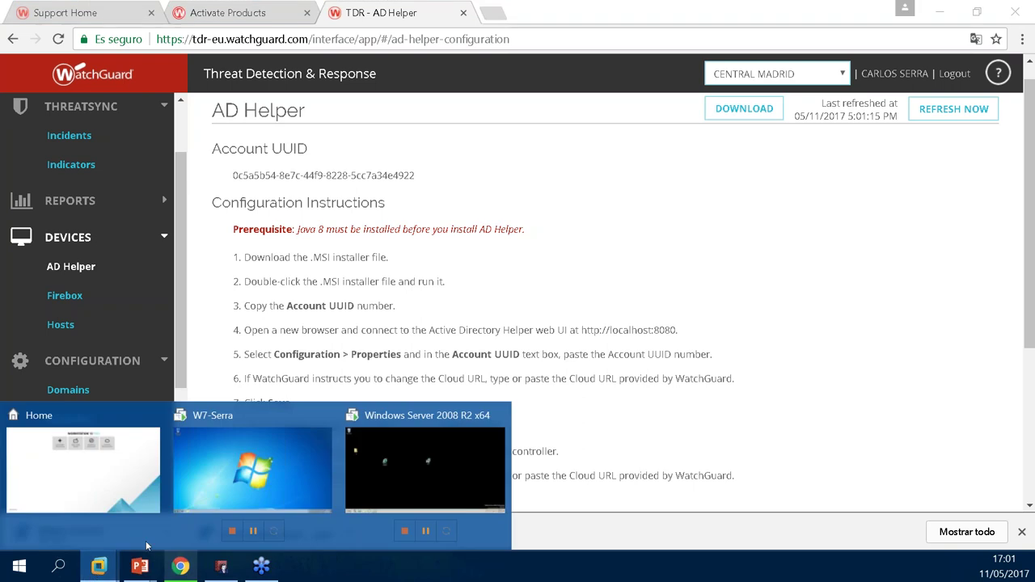
click(415, 473)
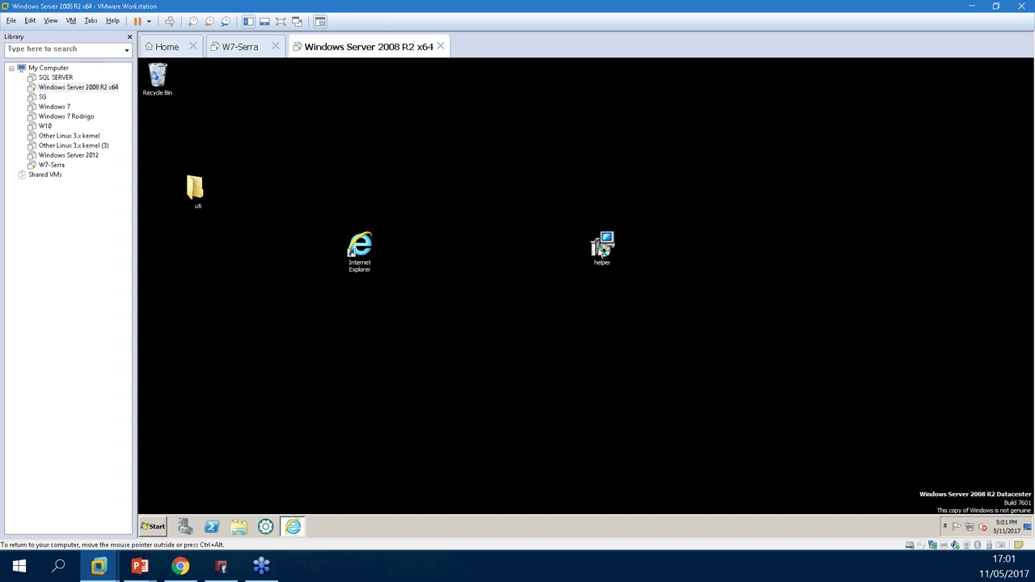
double_click(159, 78)
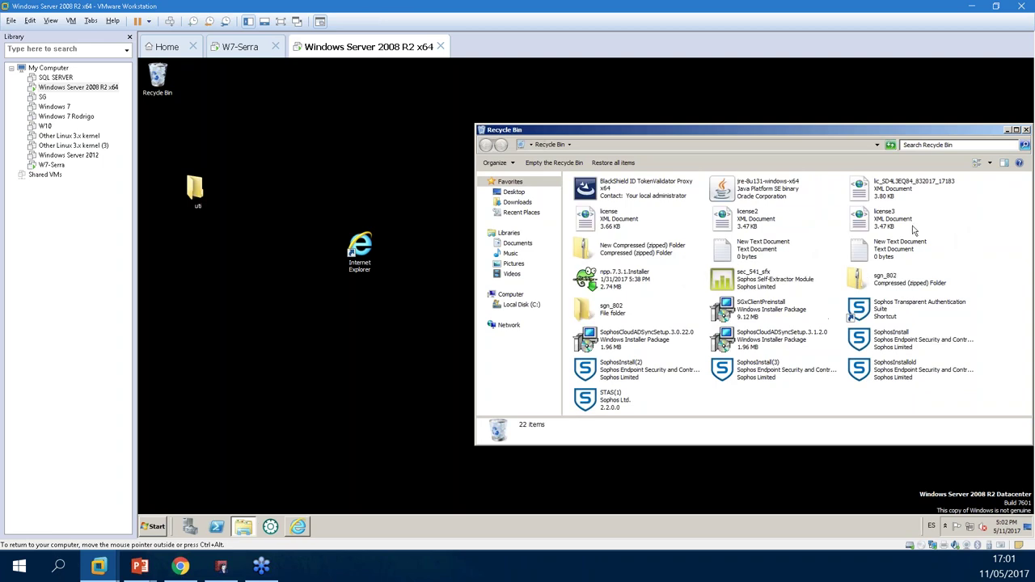
click(812, 202)
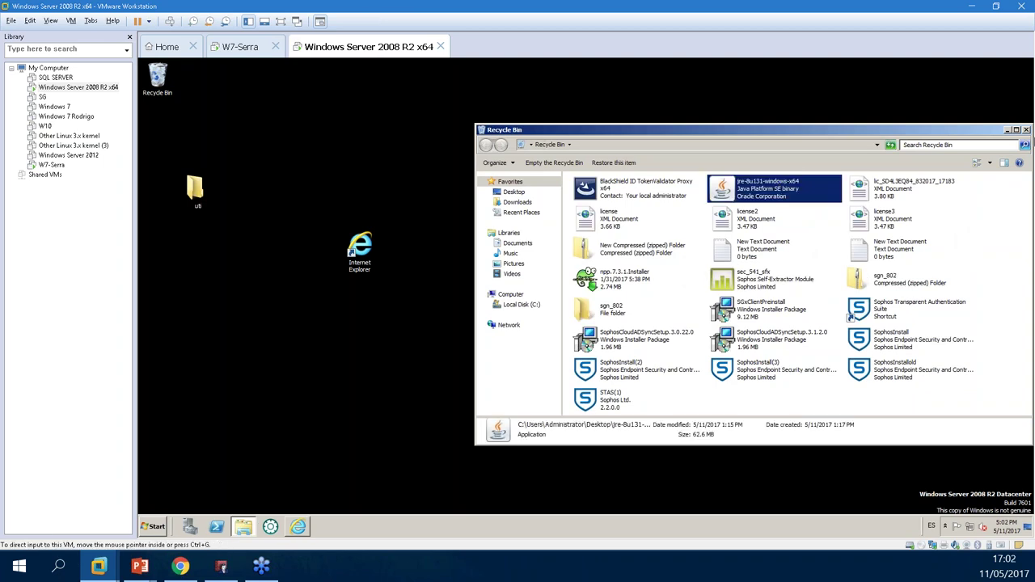
click(1026, 129)
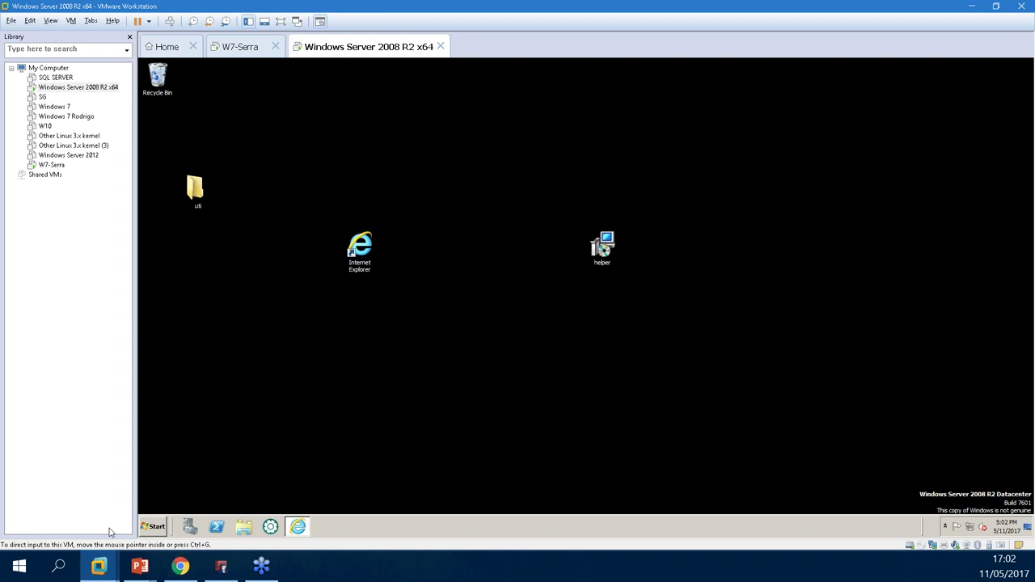
Bring up the Active Directory Helper web UI in Internet Explorer and review the Account UUID and Cloud URL under Properties.
click(299, 527)
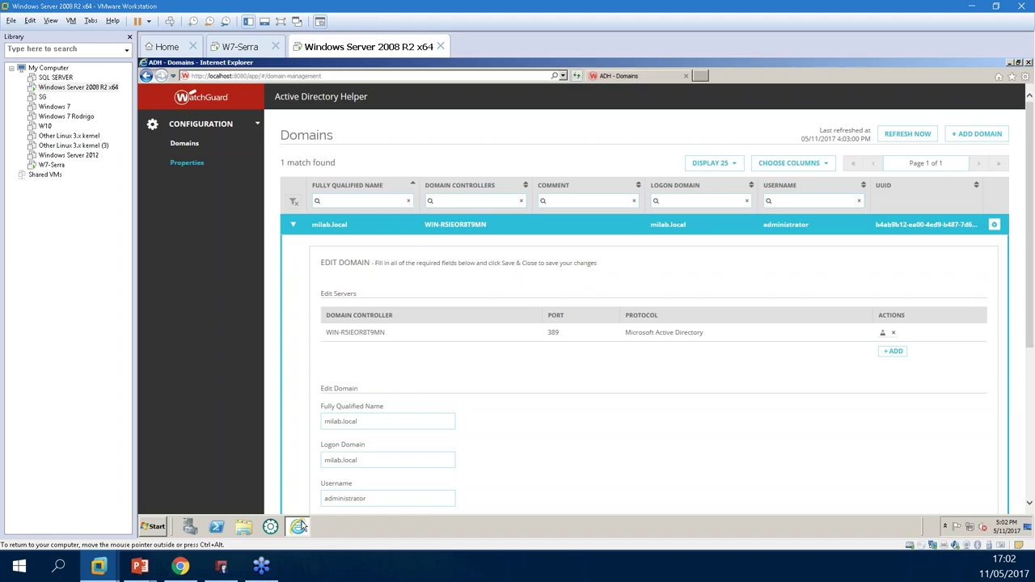
click(252, 76)
click(245, 76)
click(187, 164)
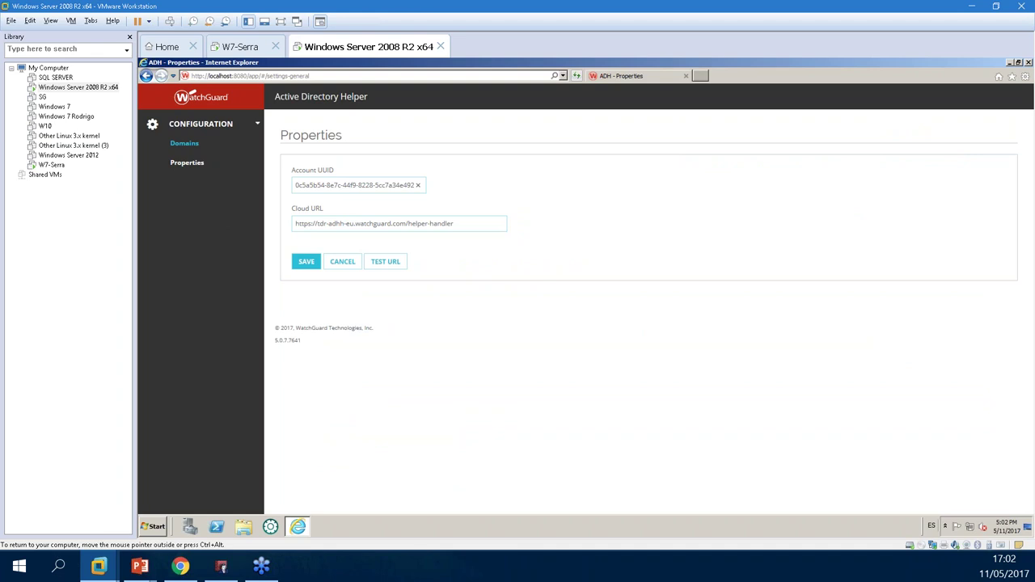
click(357, 224)
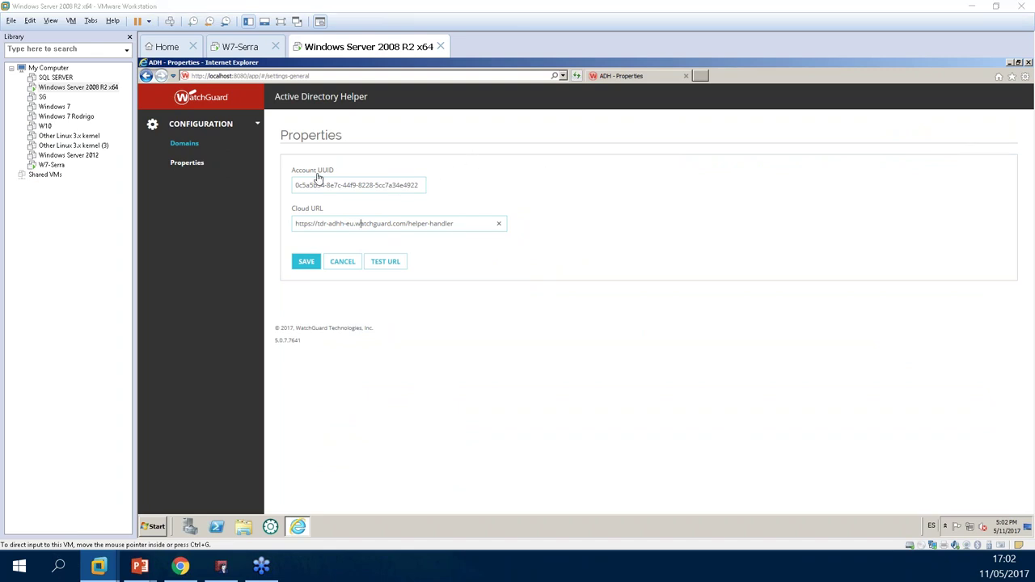
Open the Domains page, expand the milab.local domain, and review its domain controller, fully qualified name, logon domain and credential fields.
click(196, 150)
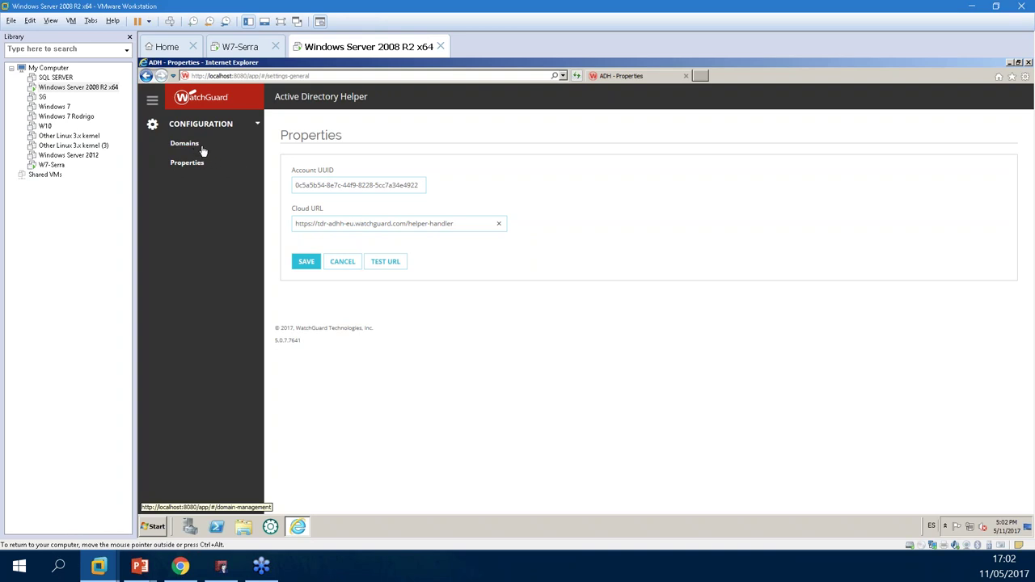
click(185, 147)
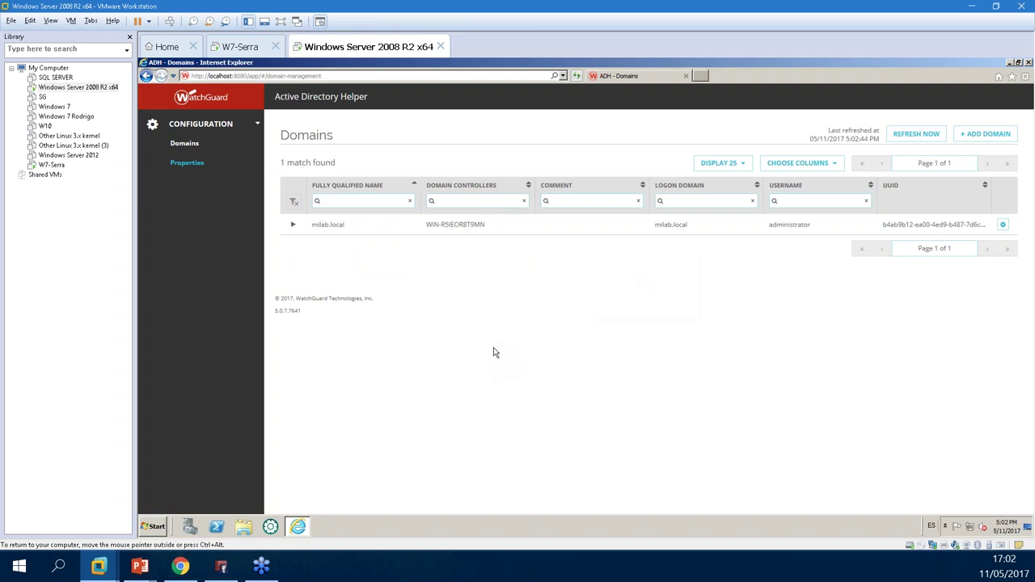
click(294, 226)
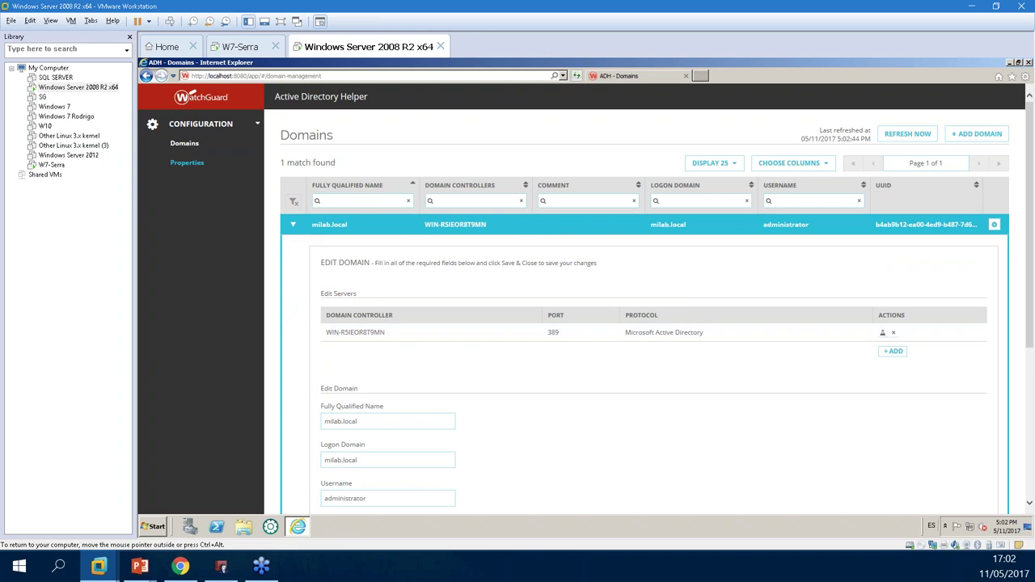
drag(1031, 183, 1033, 228)
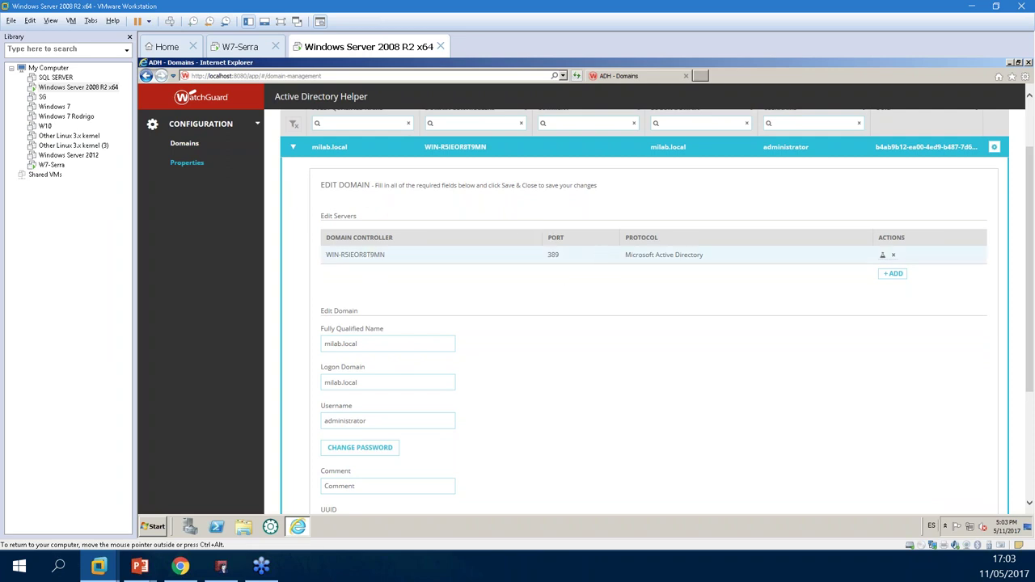
drag(409, 346, 294, 359)
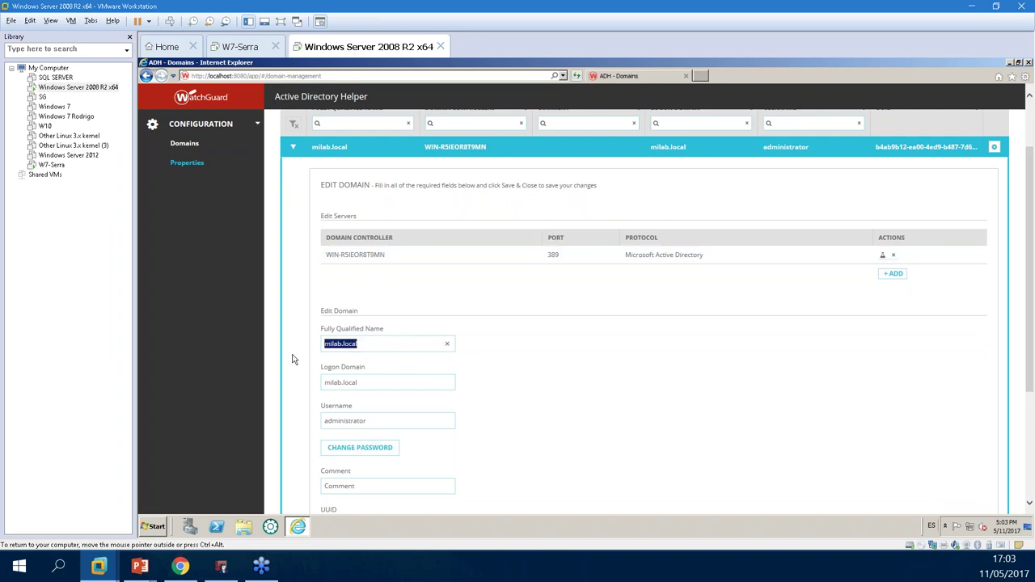
click(376, 381)
drag(1030, 335, 994, 400)
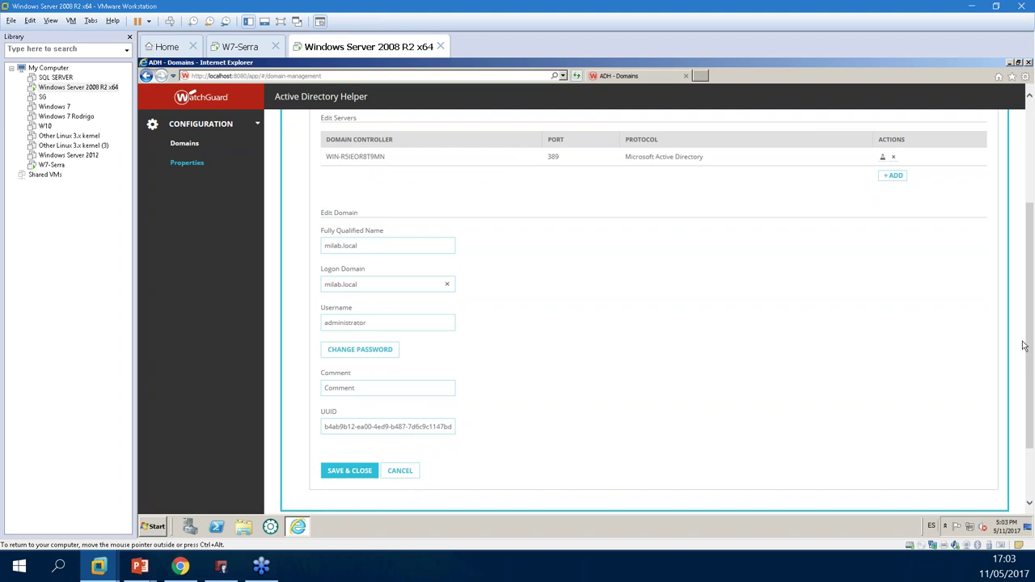
scroll(902, 299, up, 3)
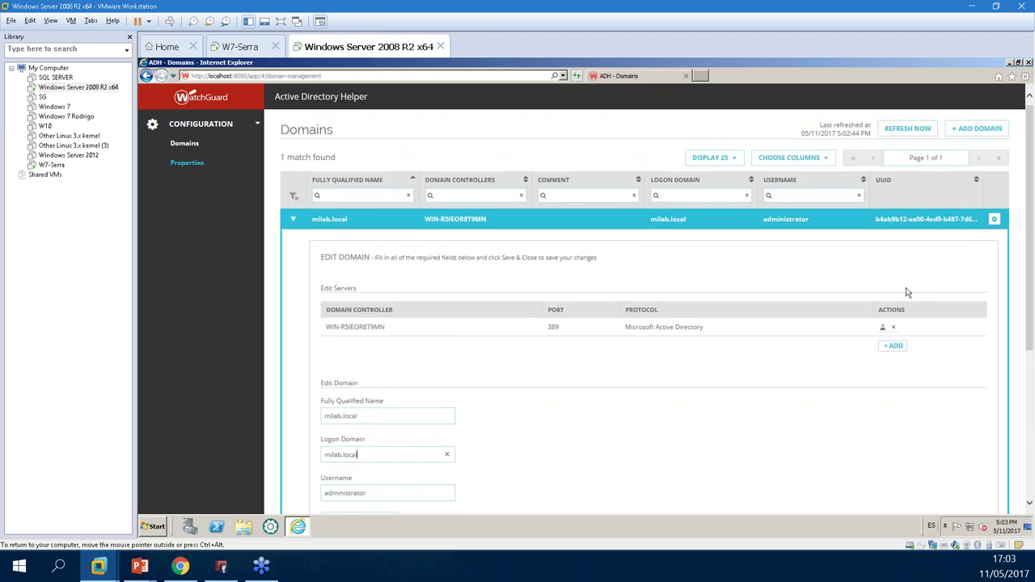
Test the milab.local domain controller's settings and dismiss the resulting notification.
click(883, 326)
click(883, 328)
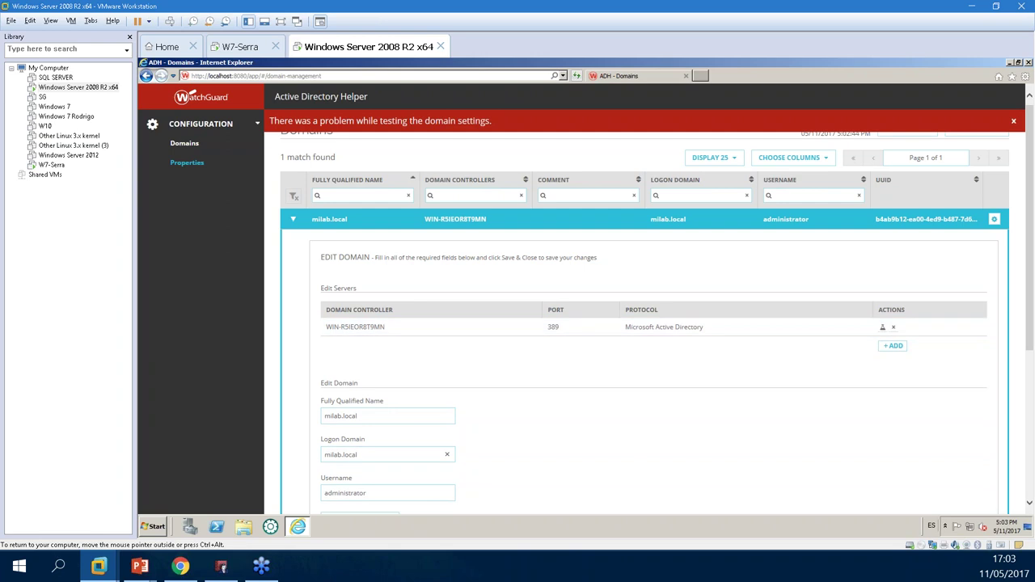
click(1010, 124)
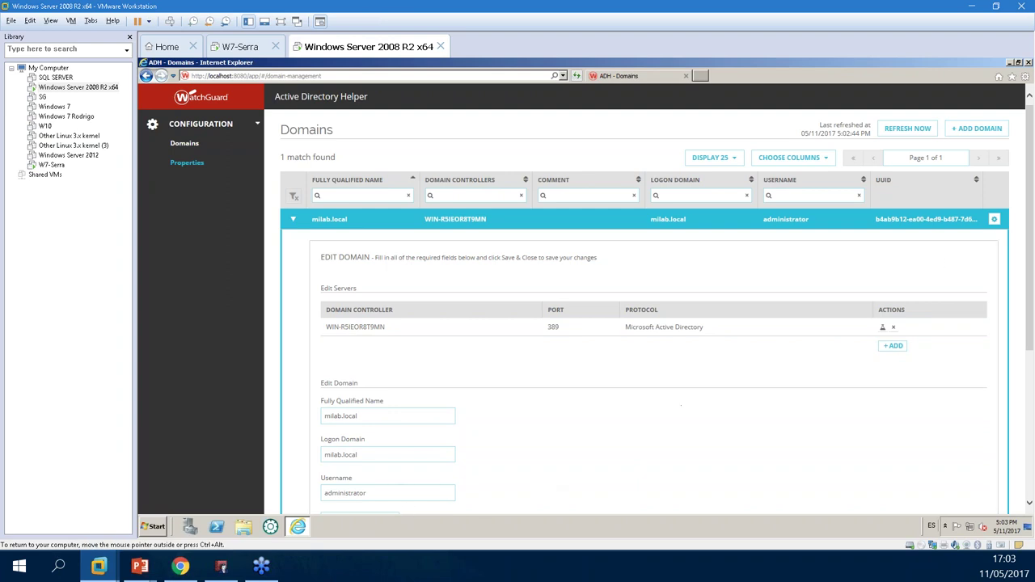
Switch to Chrome, open the Hosts page, clear the install state filter, and look through the full host list for W7SERRA.
click(182, 566)
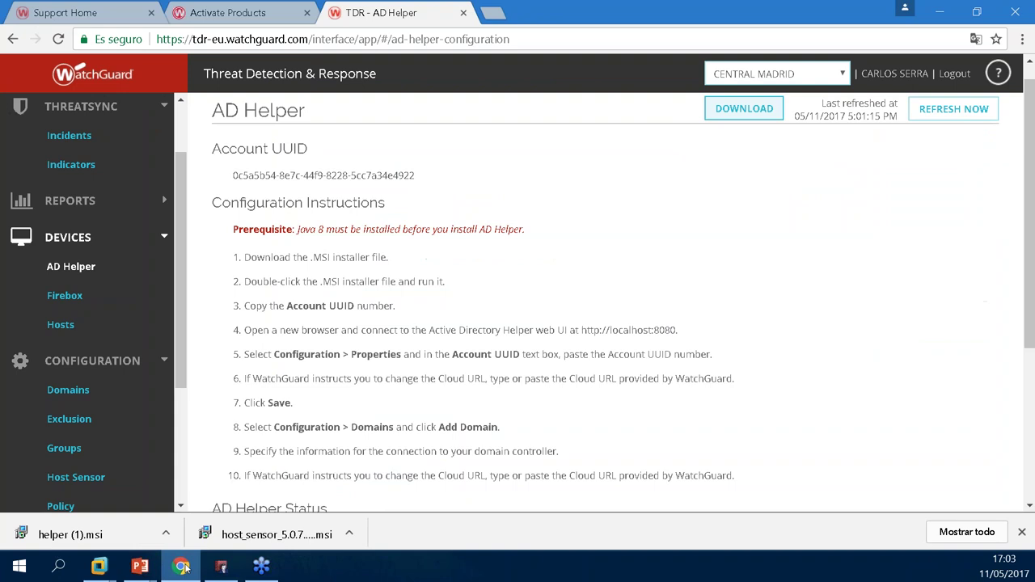
click(60, 324)
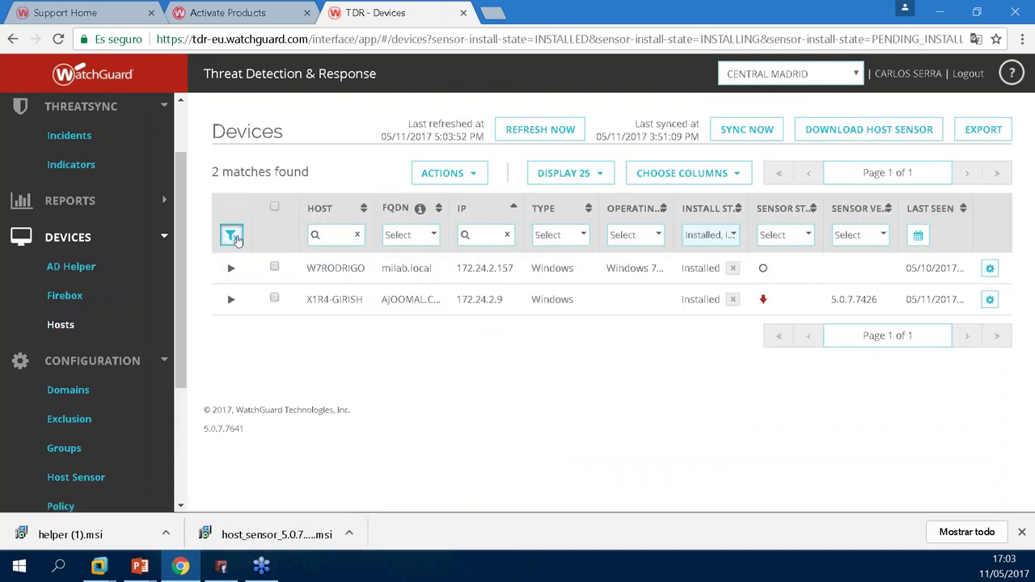
click(232, 235)
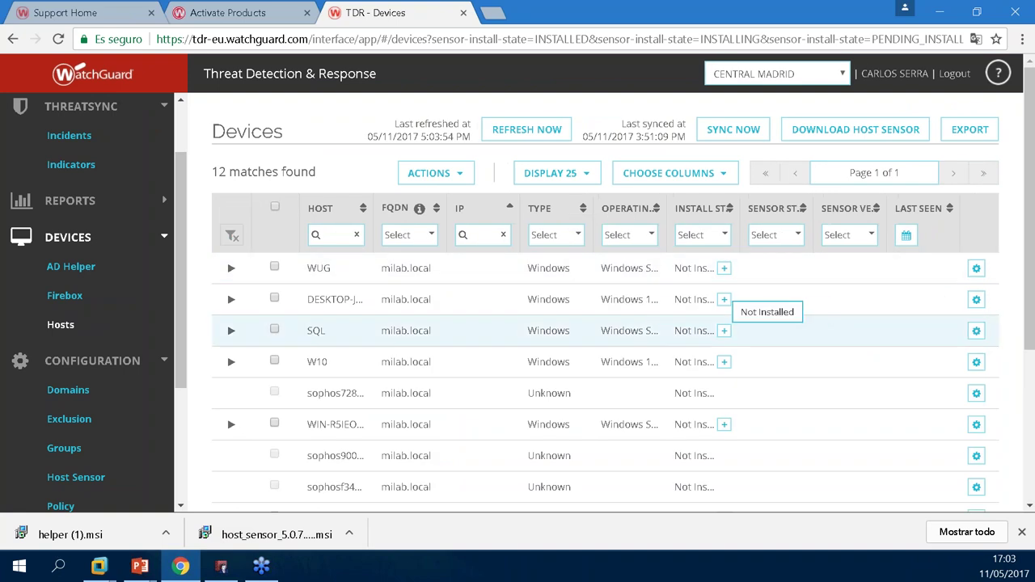
drag(1033, 133, 1033, 242)
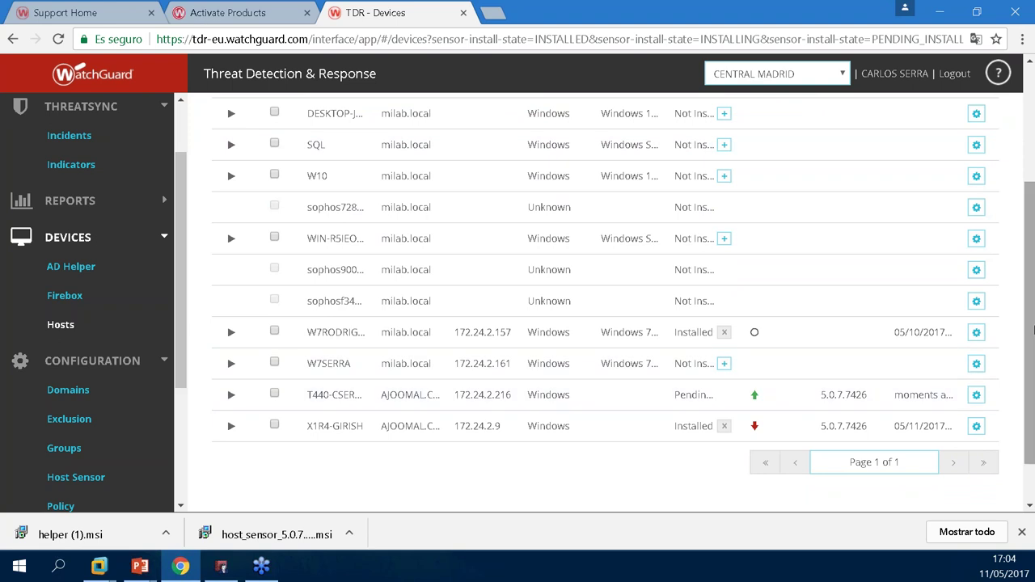
scroll(1033, 328, up, 1)
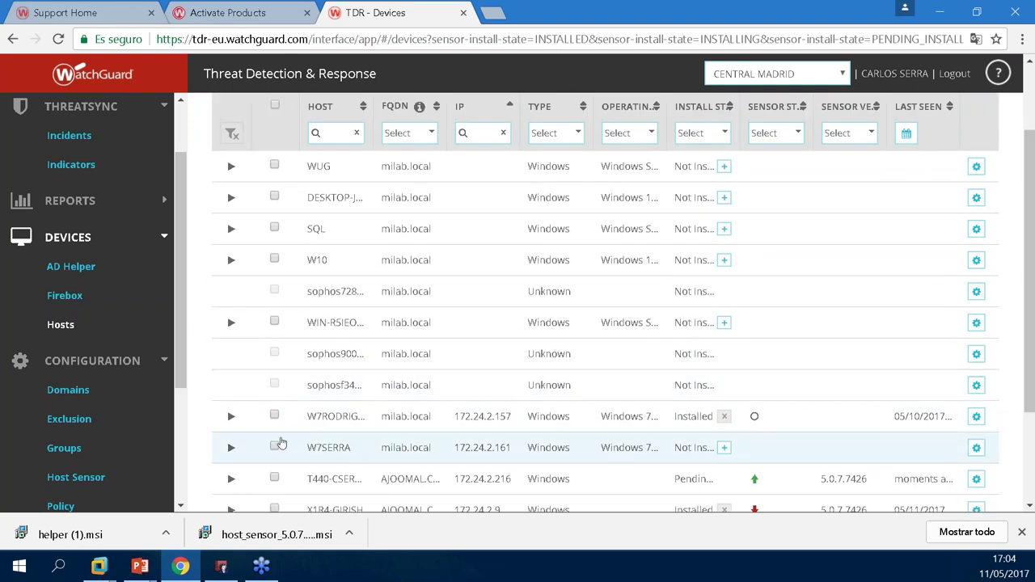
Switch to the W7-Serra virtual machine in VMware Workstation, check its desktop, and return to the TDR host list.
click(98, 566)
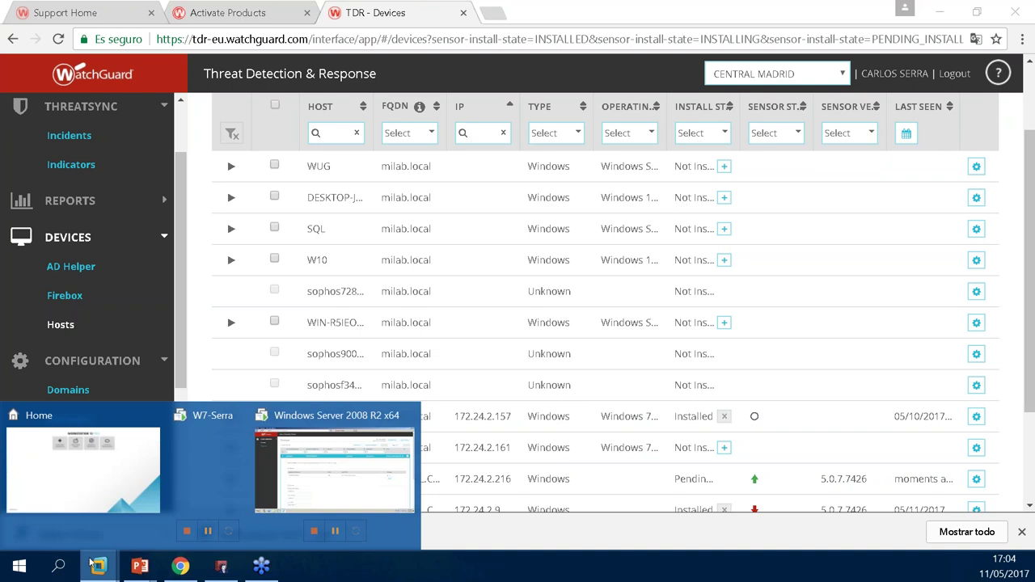
click(243, 453)
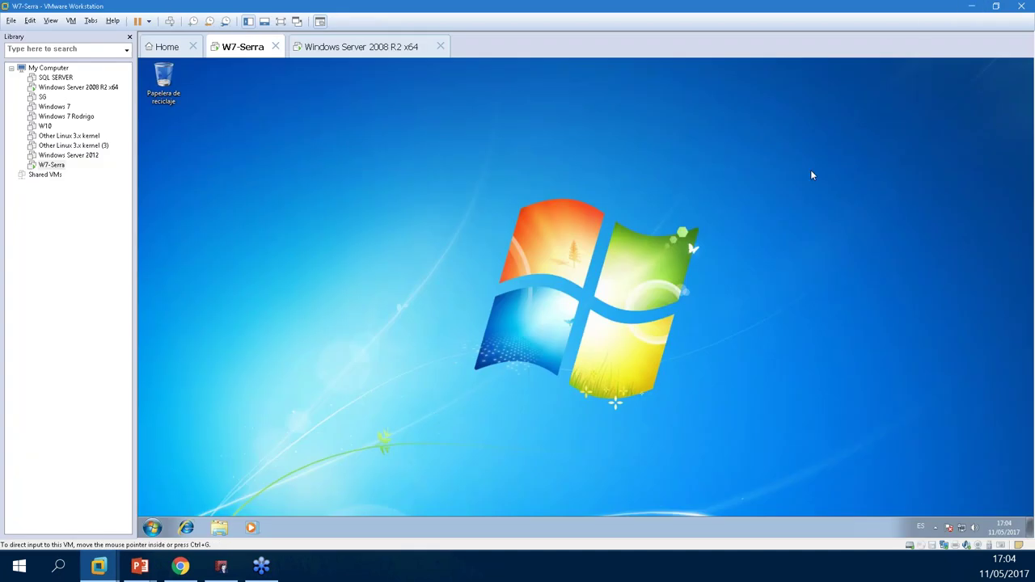
click(971, 6)
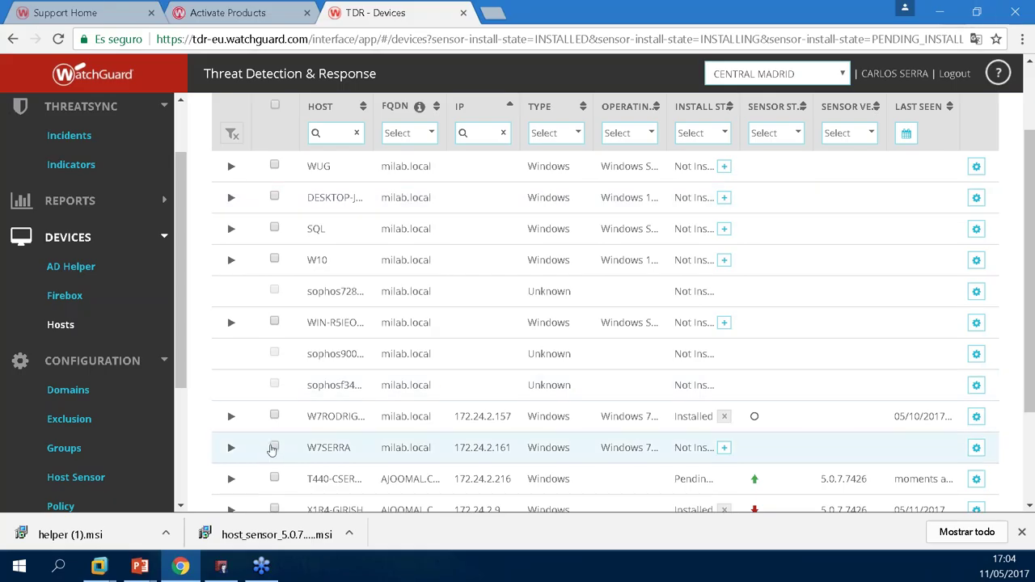
Select the W7SERRA host and execute the Install Sensor action on it.
click(274, 447)
scroll(1031, 362, up, 2)
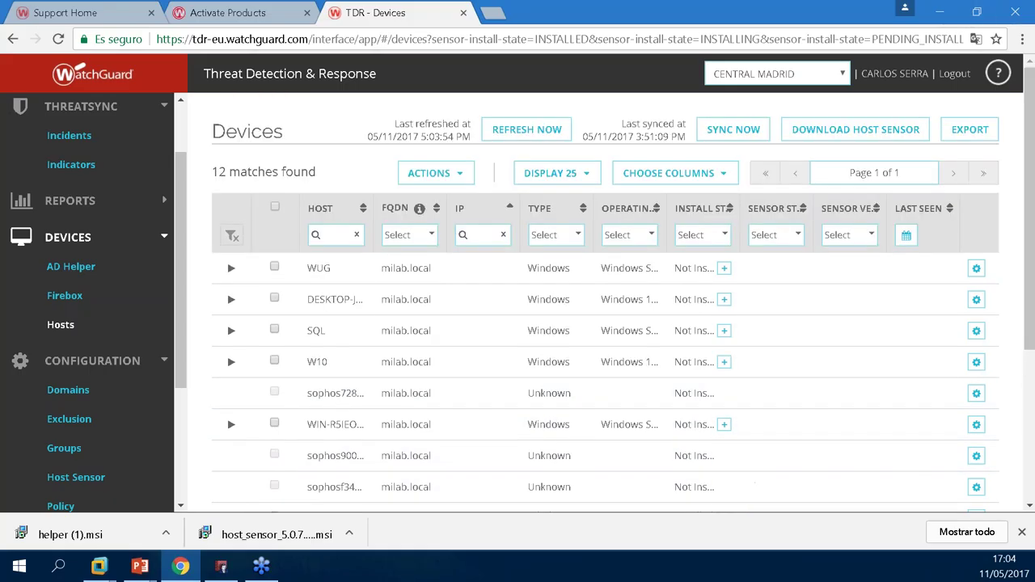
click(465, 171)
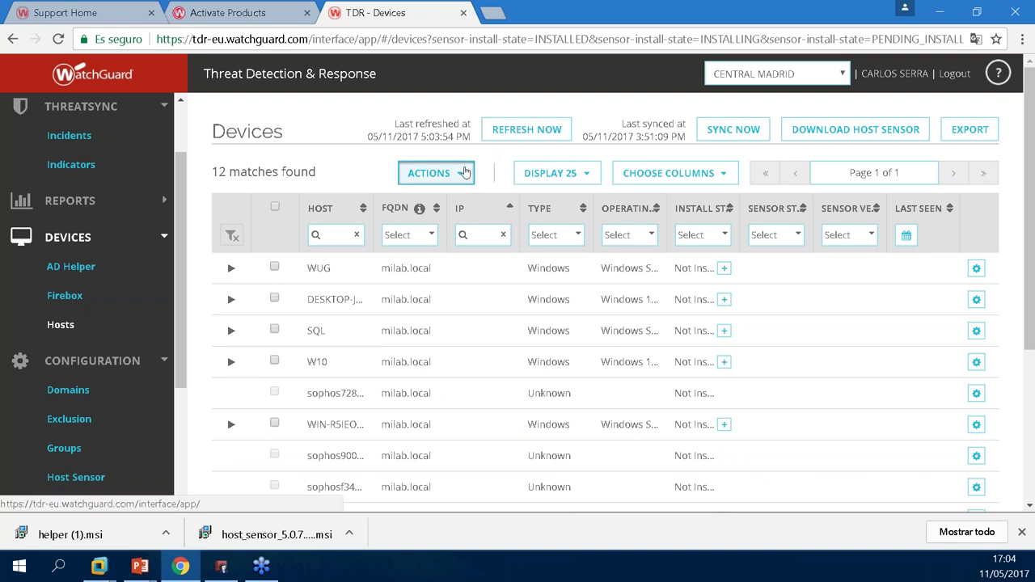
click(451, 202)
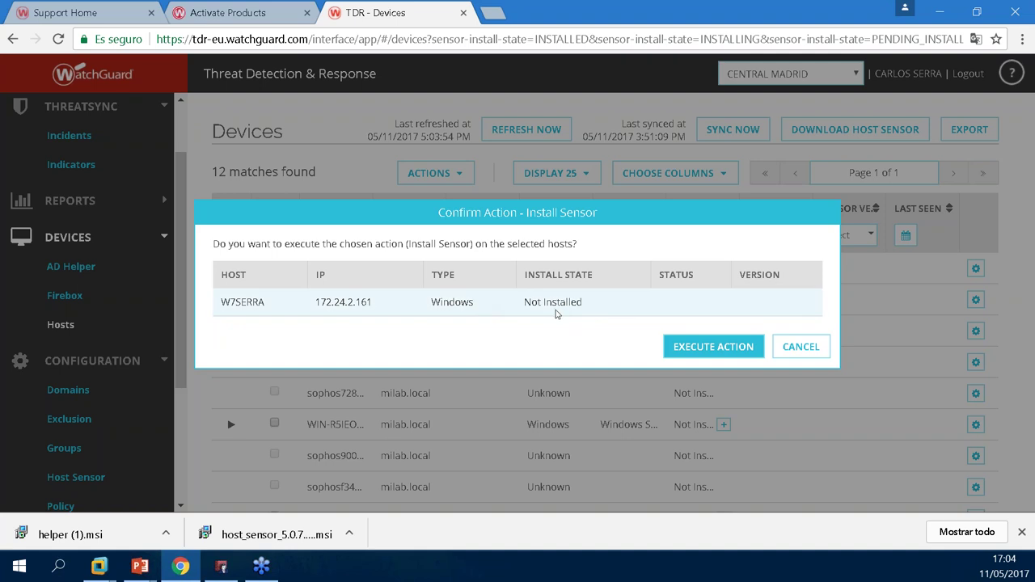
click(679, 347)
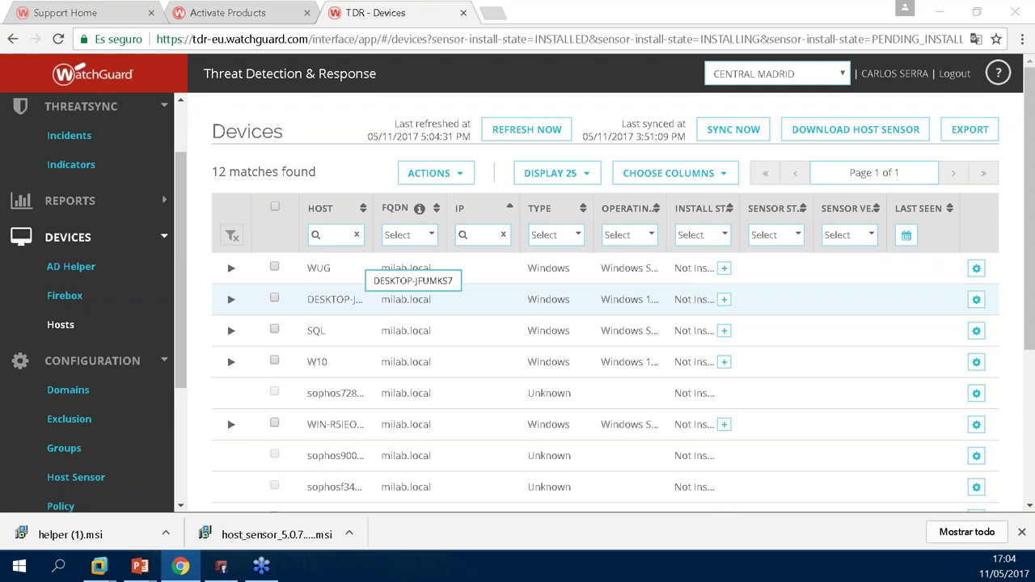
Check the W7-Serra virtual machine's desktop again, then return to Chrome and examine W7SERRA's install state in the host list.
click(940, 10)
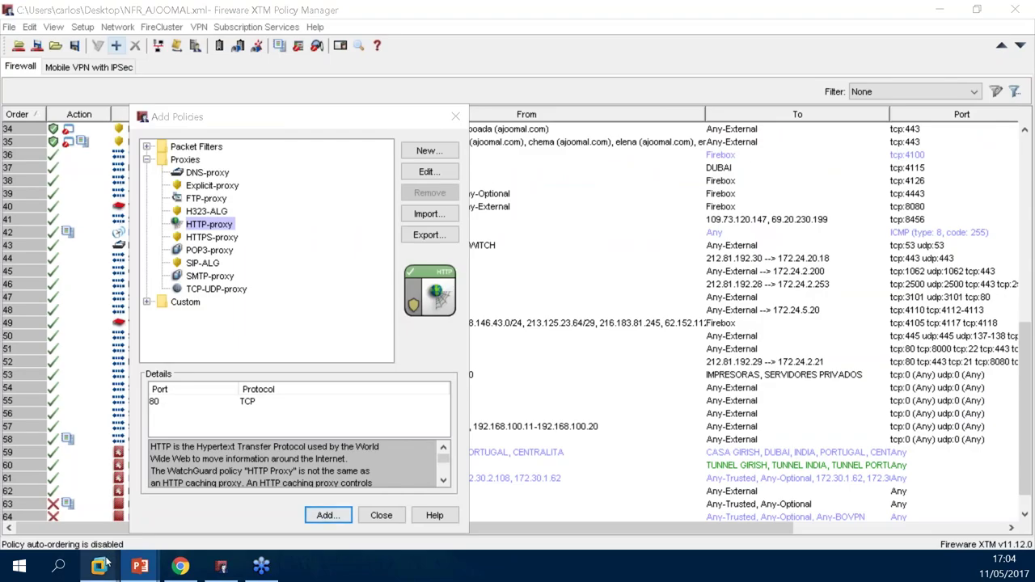
mouse_move(98, 567)
click(241, 490)
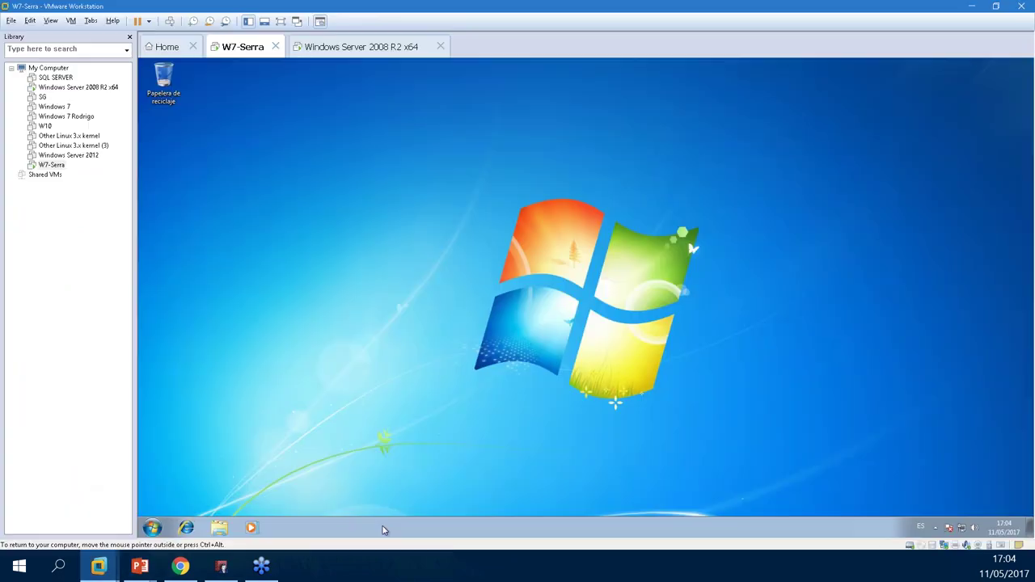
click(181, 567)
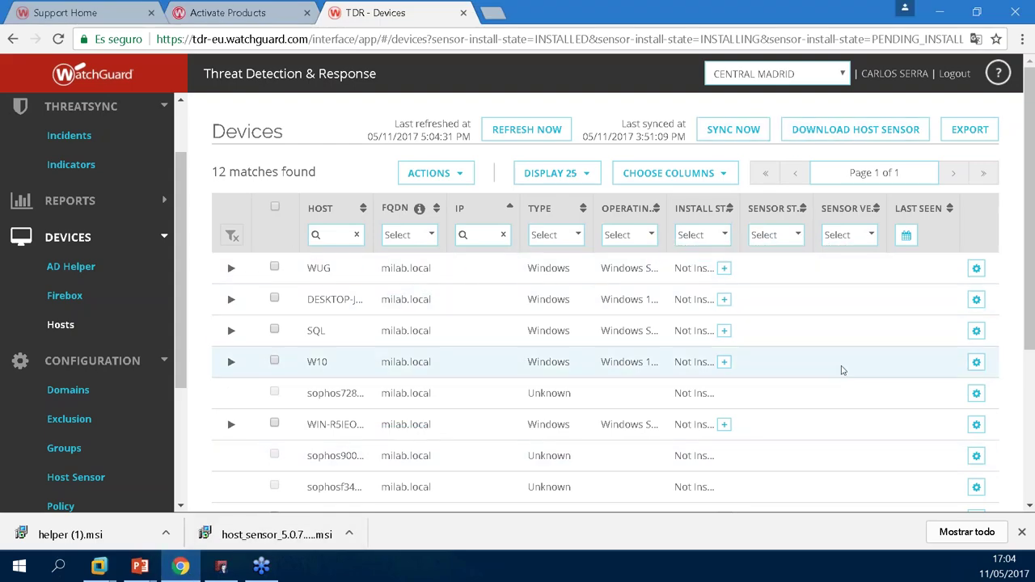
scroll(1032, 302, down, 3)
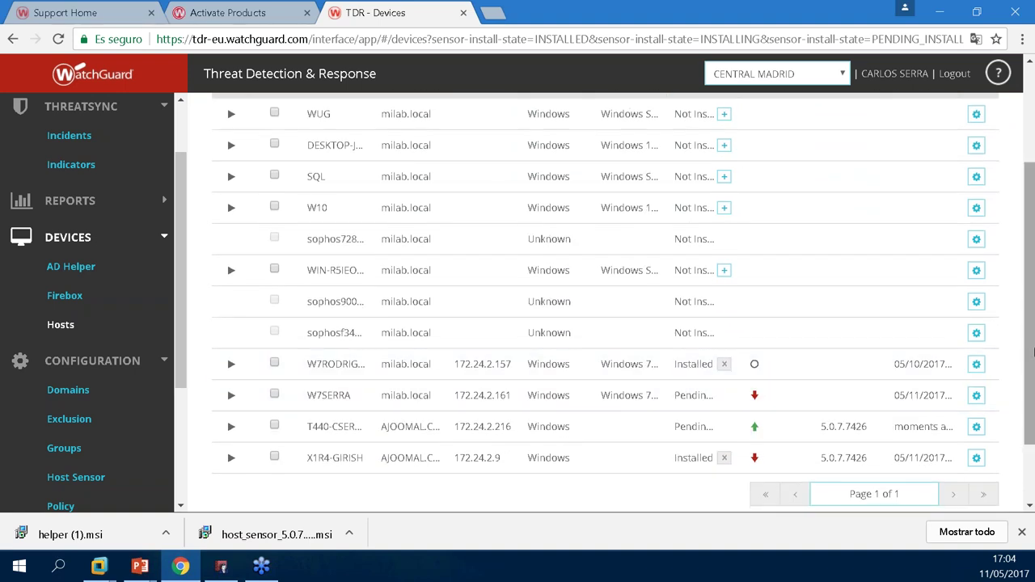
scroll(1030, 353, up, 3)
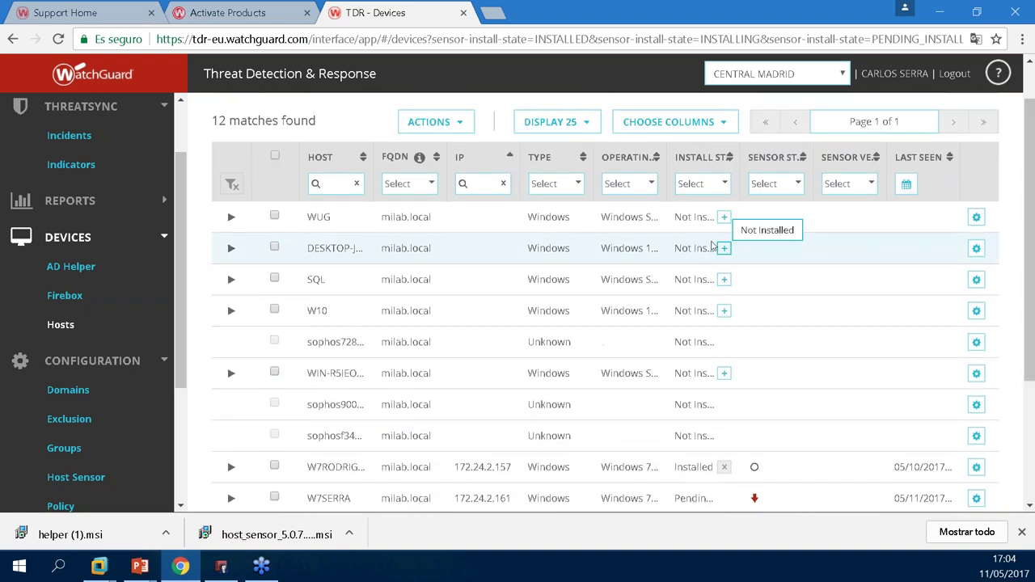
scroll(1024, 231, up, 1)
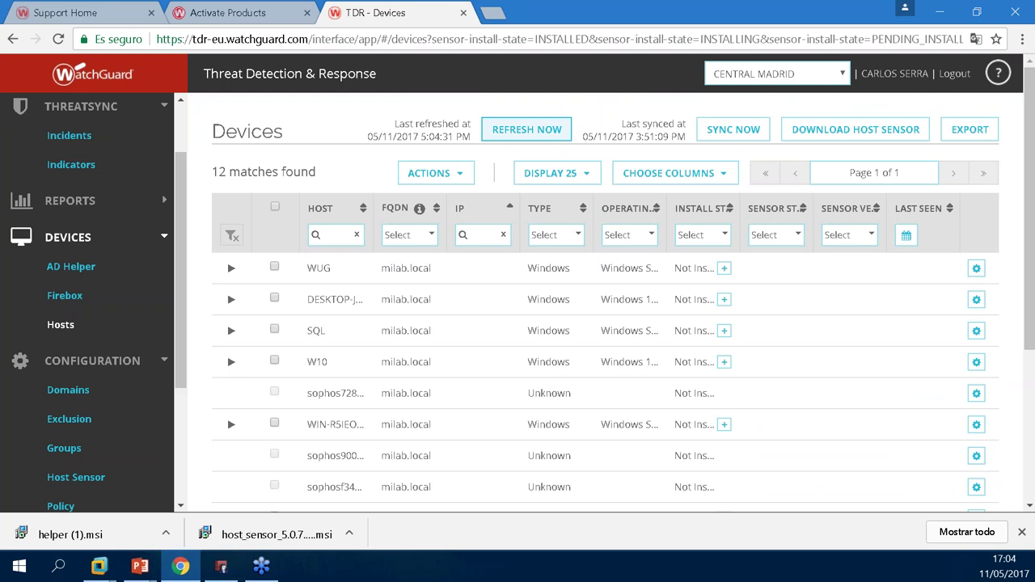
Refresh the Devices list, start a device sync, and check W7SERRA's install state.
click(543, 136)
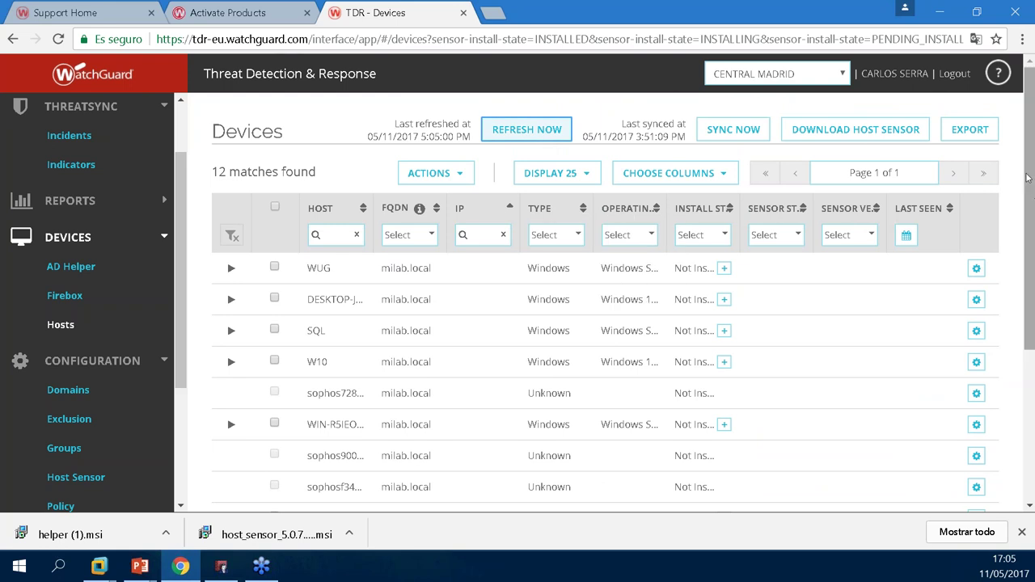
click(756, 135)
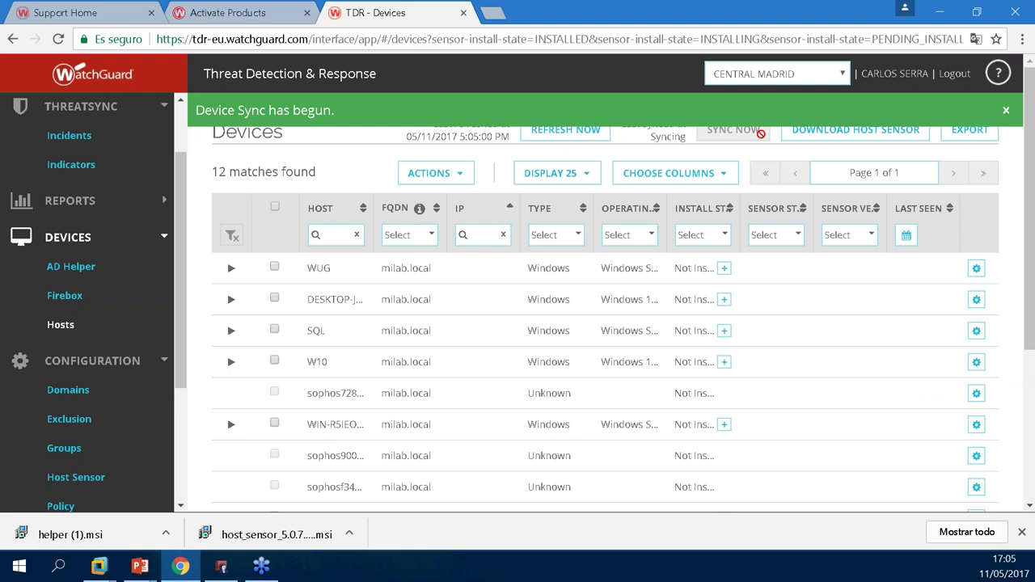
drag(1033, 214, 1033, 324)
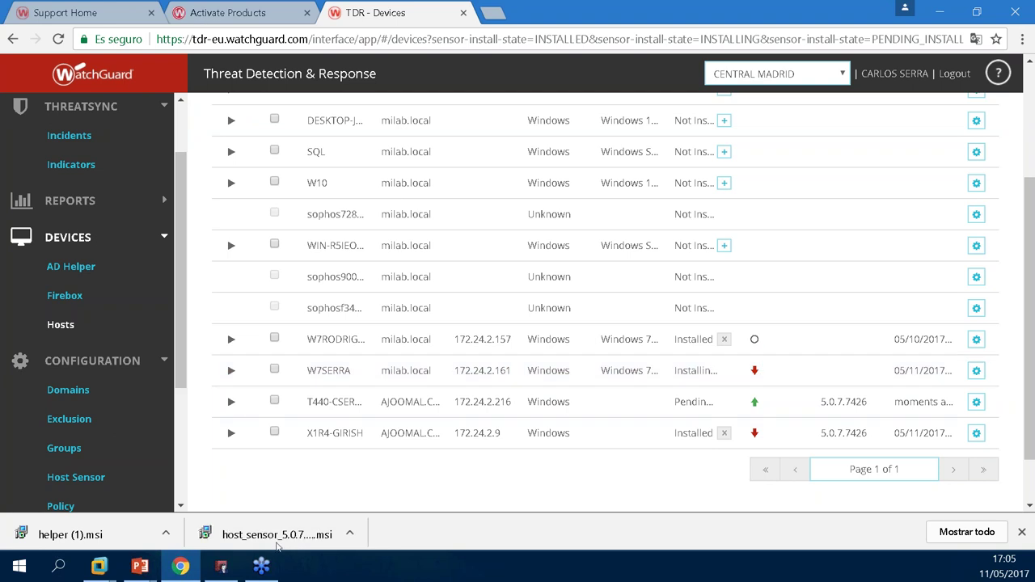
Switch to the W7-Serra virtual machine and find TDRSensorService32 among Task Manager's services, widening the description column to read it in full.
mouse_move(98, 566)
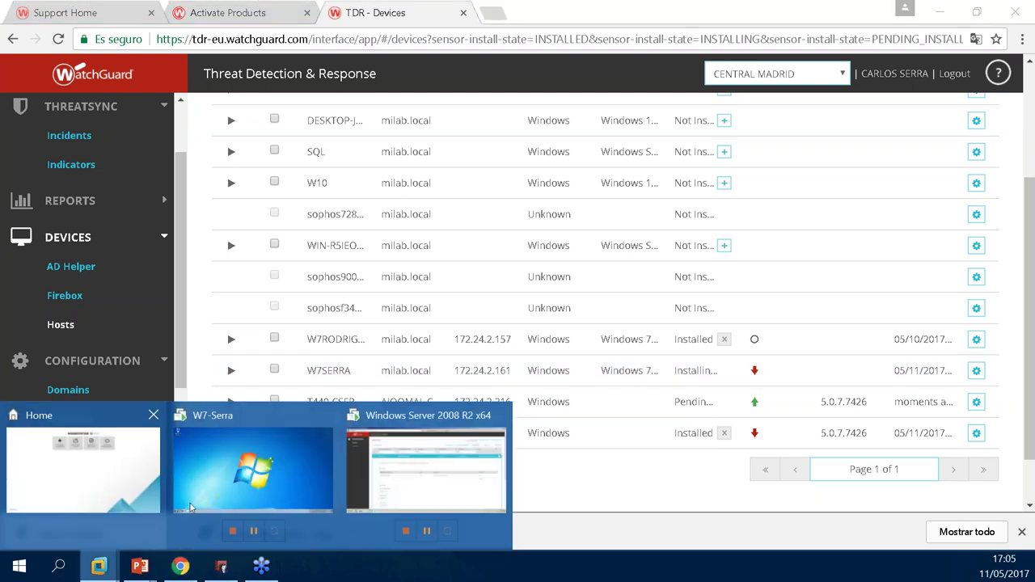
click(198, 453)
right_click(526, 535)
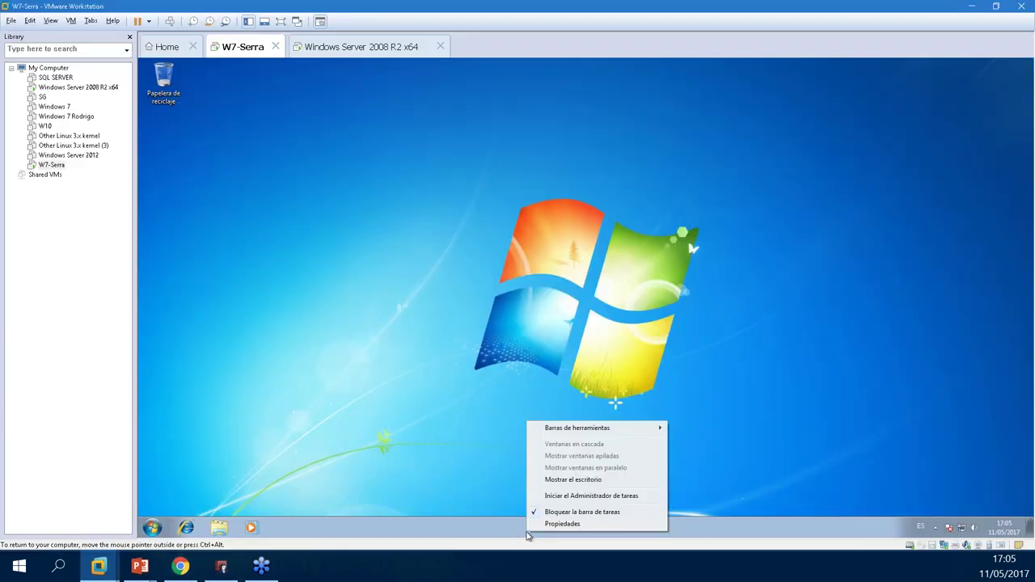
click(579, 496)
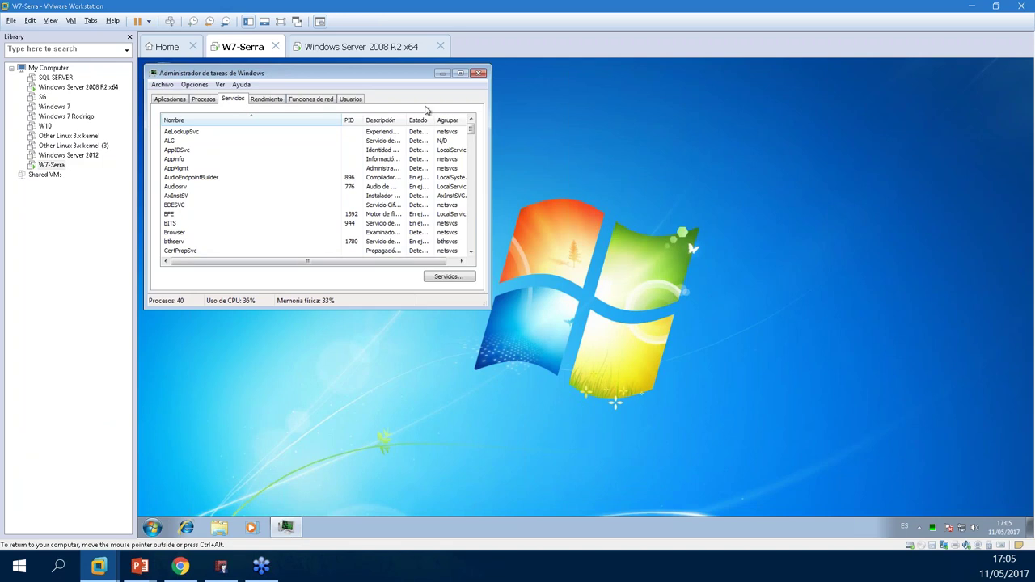
drag(471, 129, 476, 212)
click(214, 205)
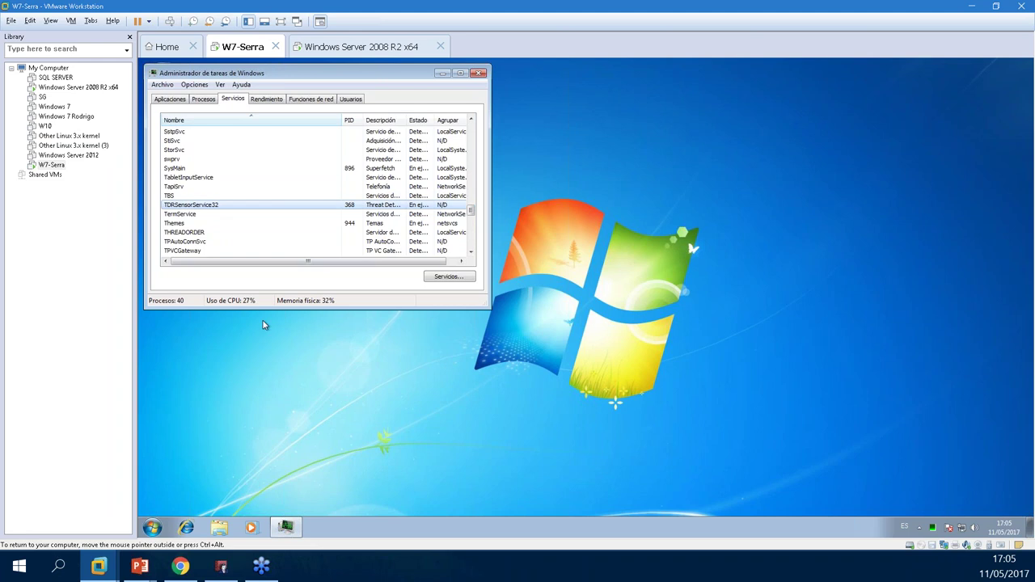
drag(343, 117, 279, 118)
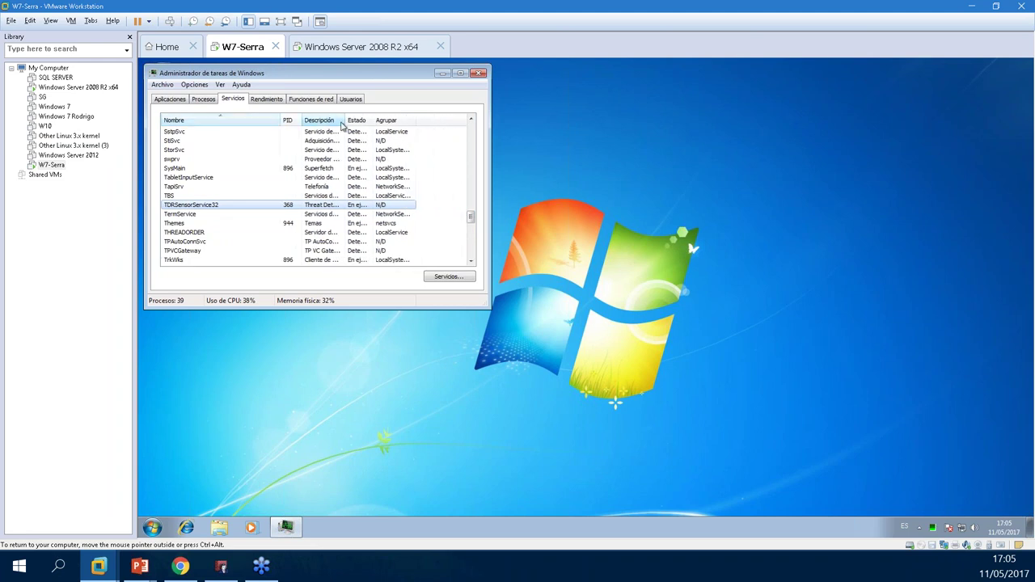
drag(344, 120, 427, 128)
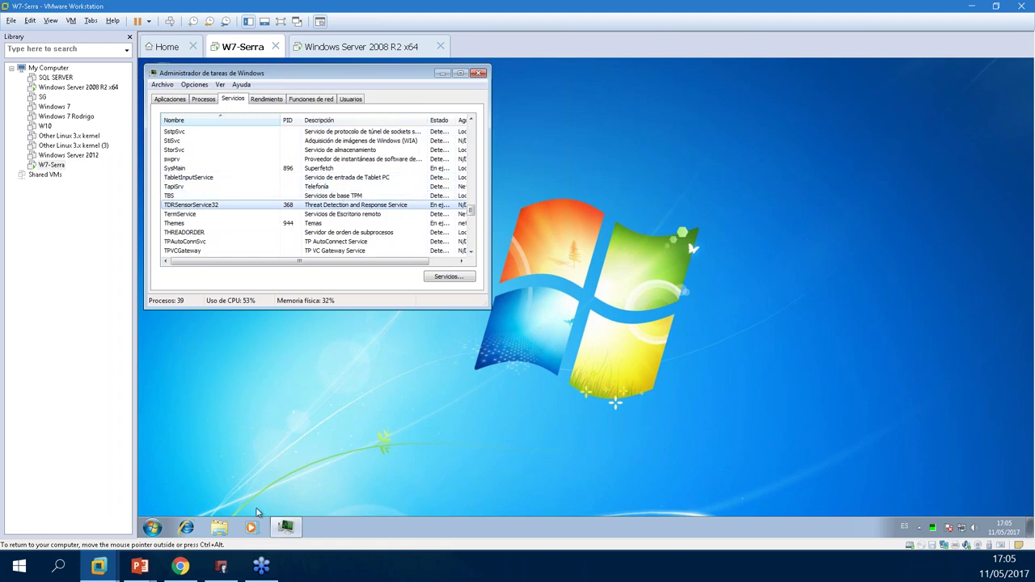
Return to Chrome, refresh the Devices list, and check W7SERRA's install state and sensor status.
click(180, 566)
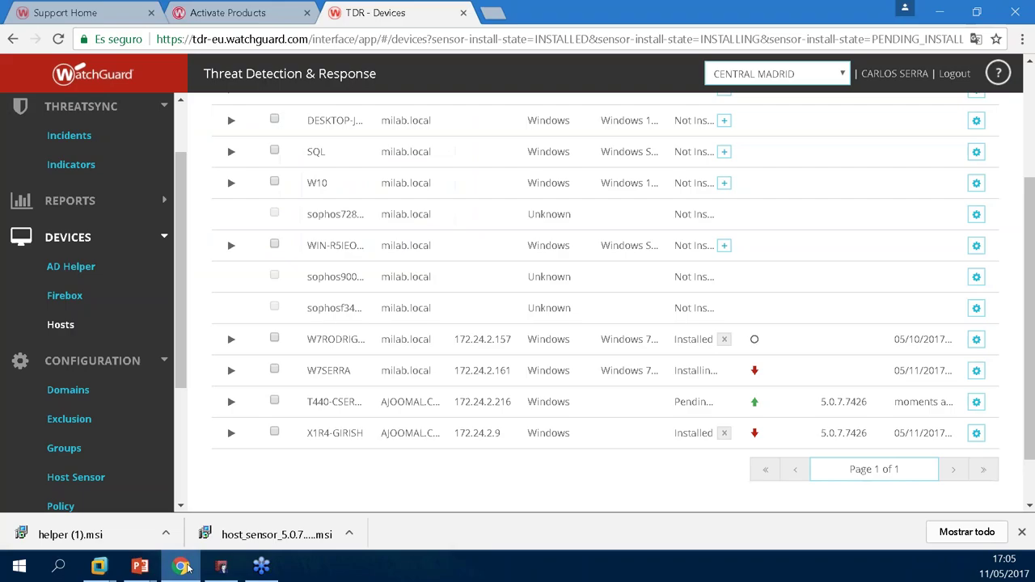
scroll(453, 342, up, 3)
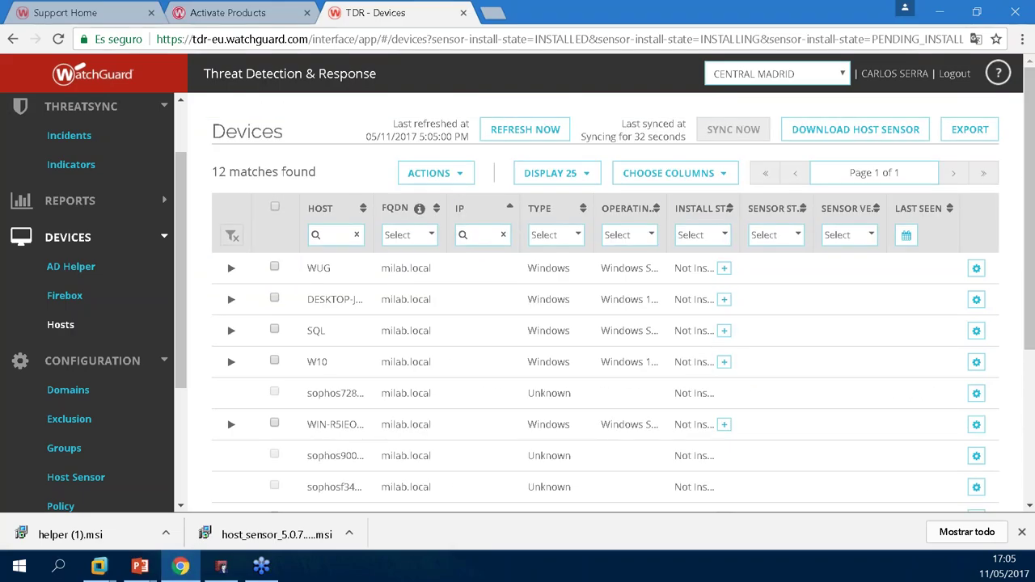
click(526, 130)
drag(1028, 216, 1033, 314)
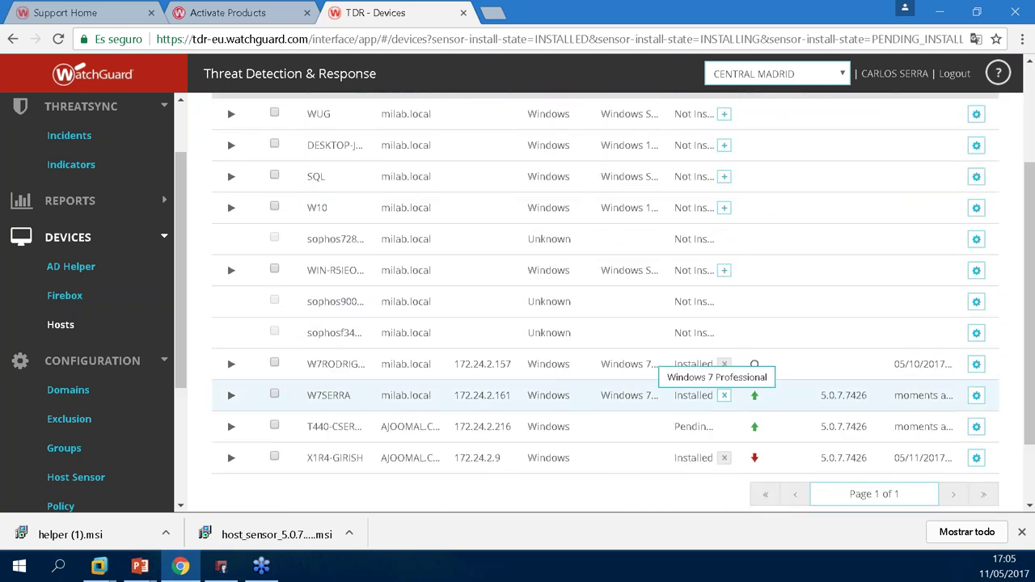
mouse_move(755, 396)
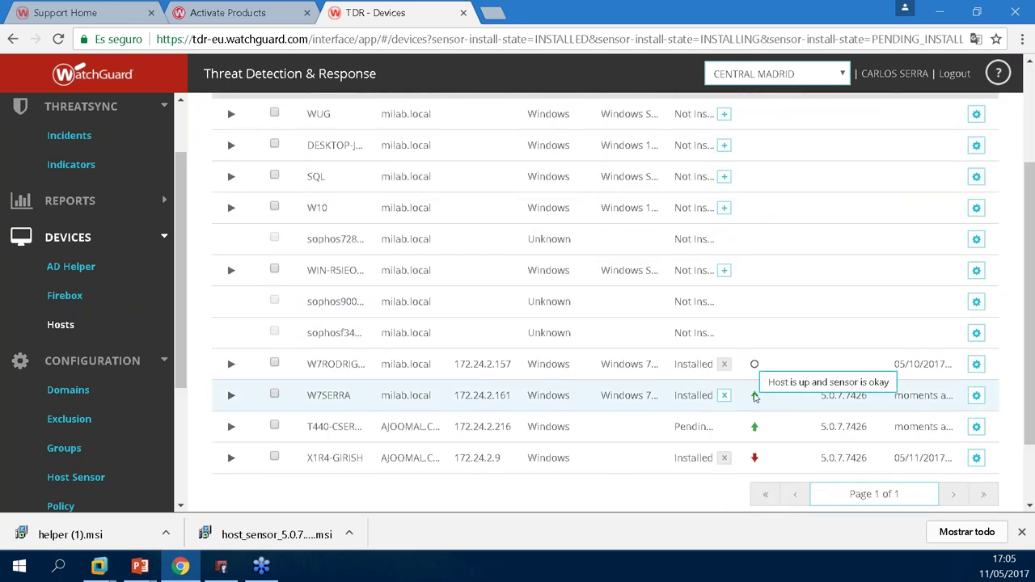
Expand the W7SERRA host, examine its IP history and sensor history, and collapse its details.
click(232, 394)
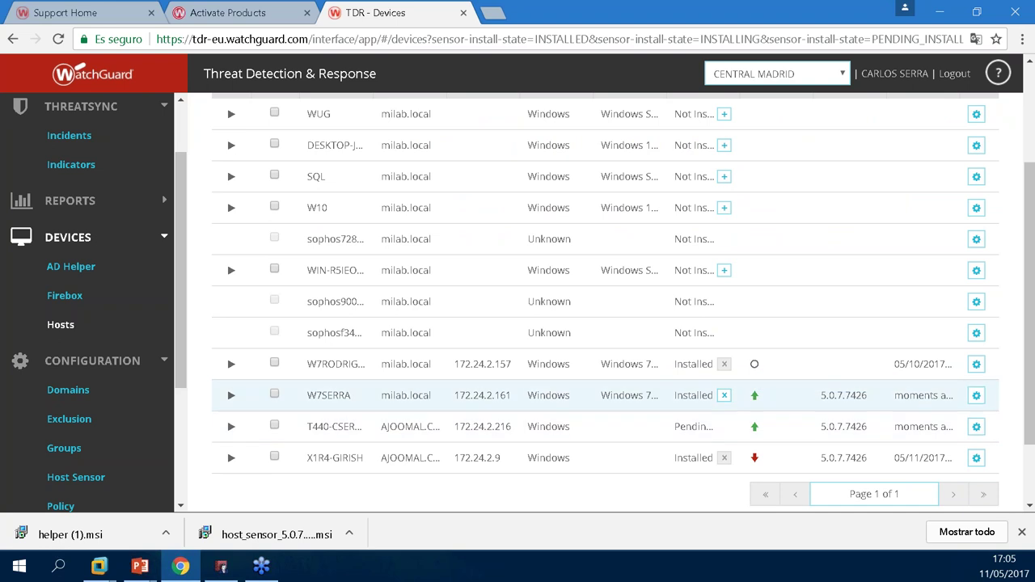
drag(1034, 235, 1033, 322)
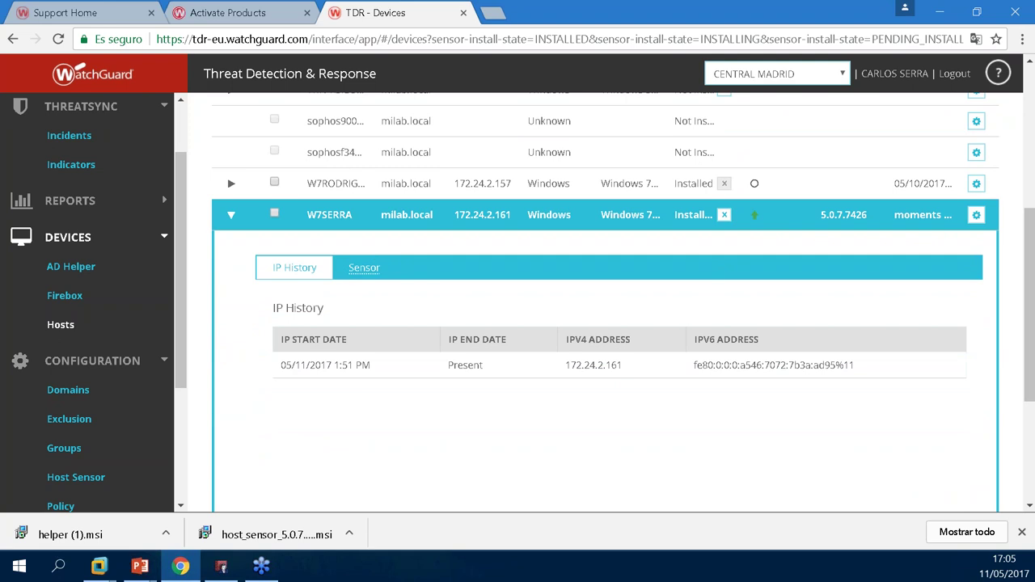
click(364, 268)
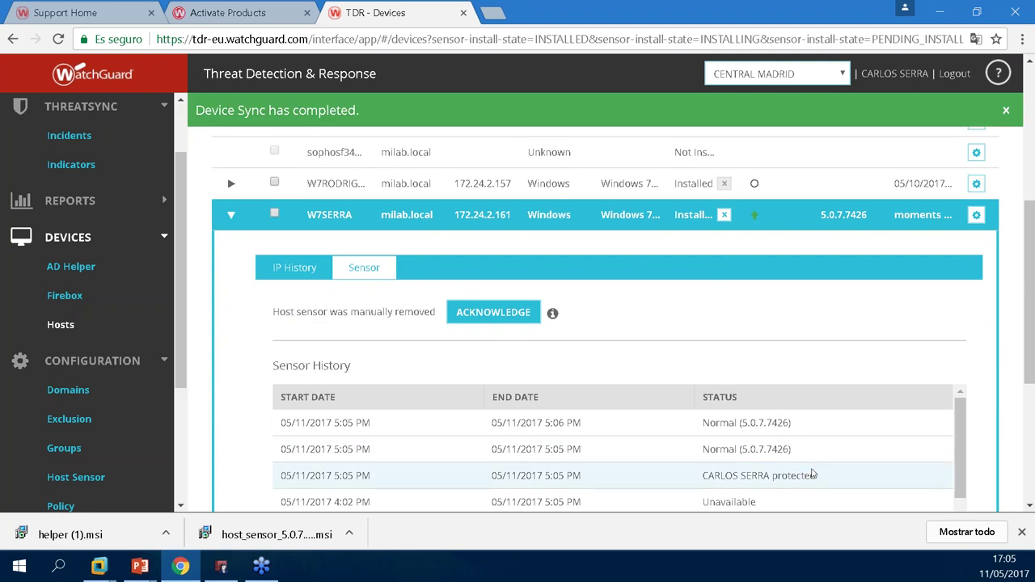
drag(813, 472, 699, 455)
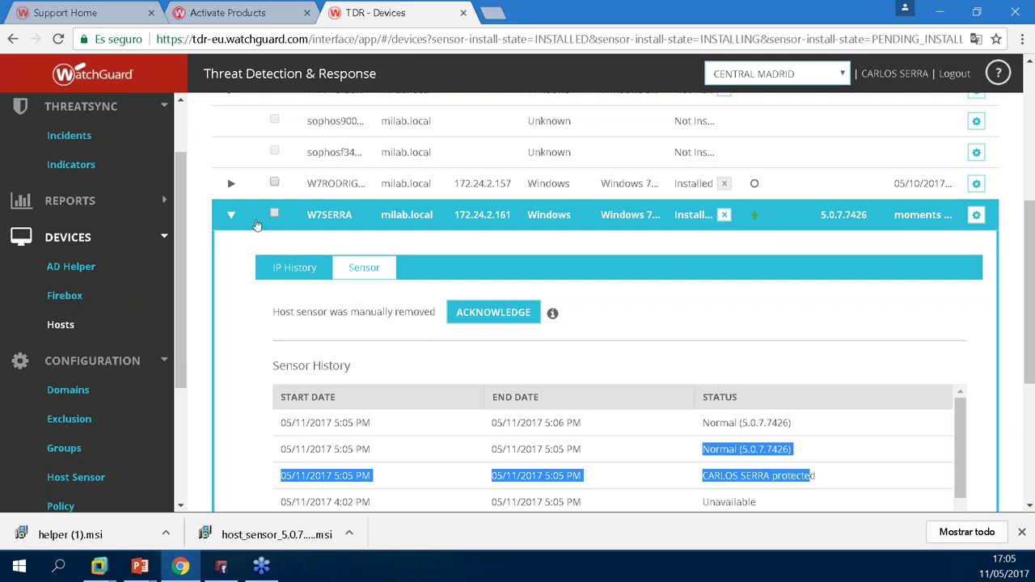
click(228, 215)
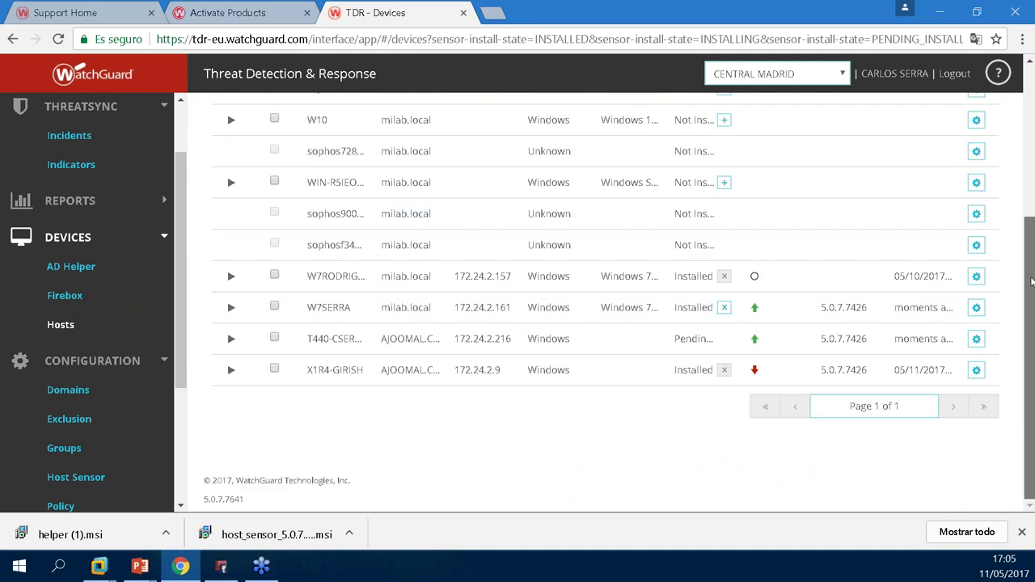
Select the W7SERRA host and view the sensor actions available for it without running one.
scroll(1032, 224, up, 2)
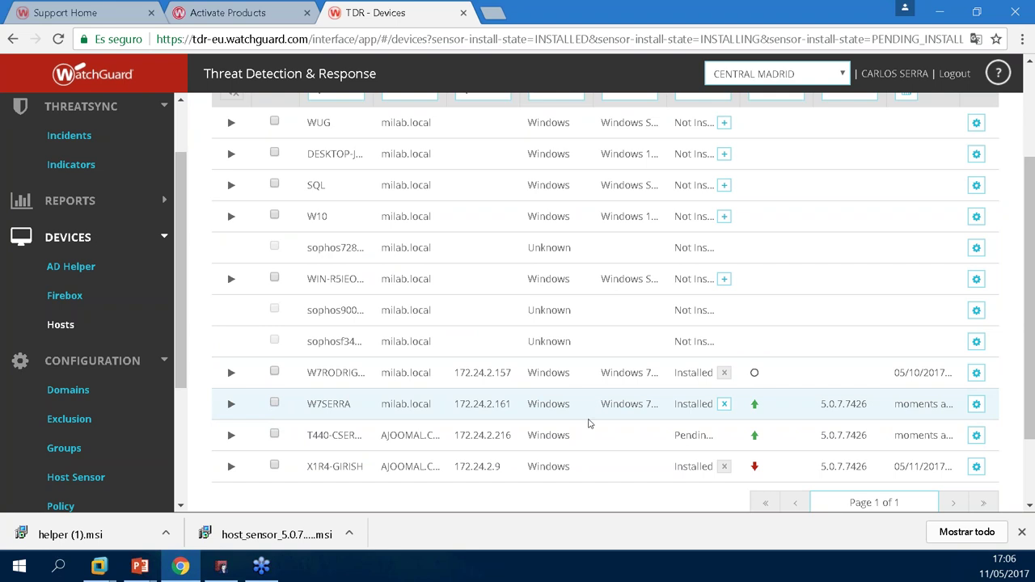
scroll(1026, 347, down, 2)
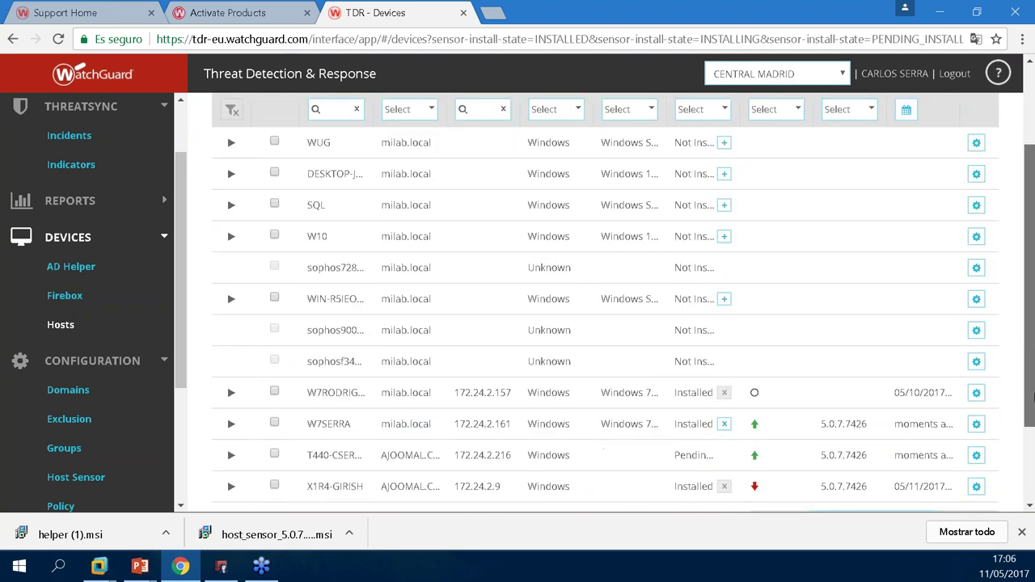
drag(1031, 397, 1031, 407)
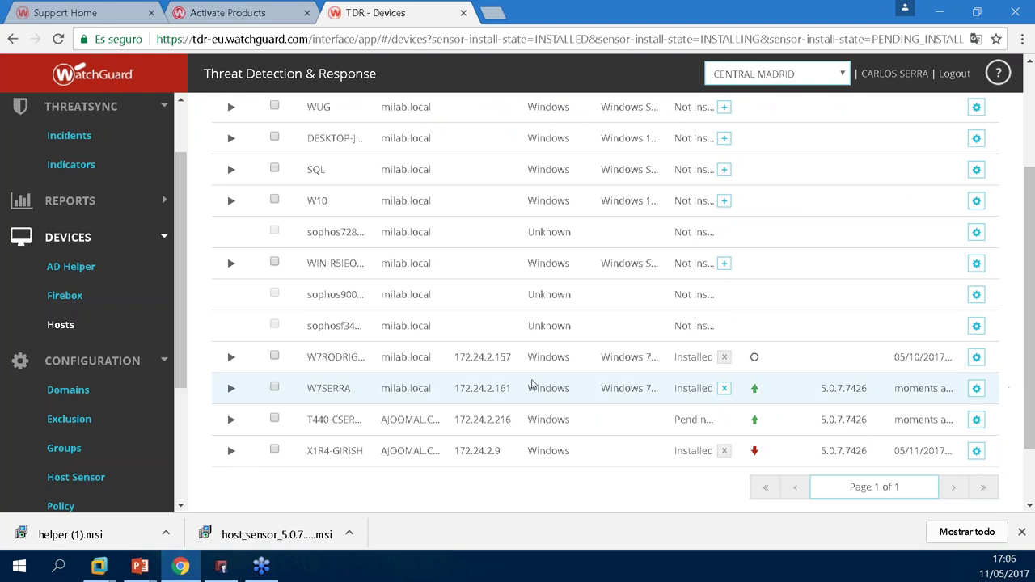
click(275, 388)
drag(1032, 351, 1031, 172)
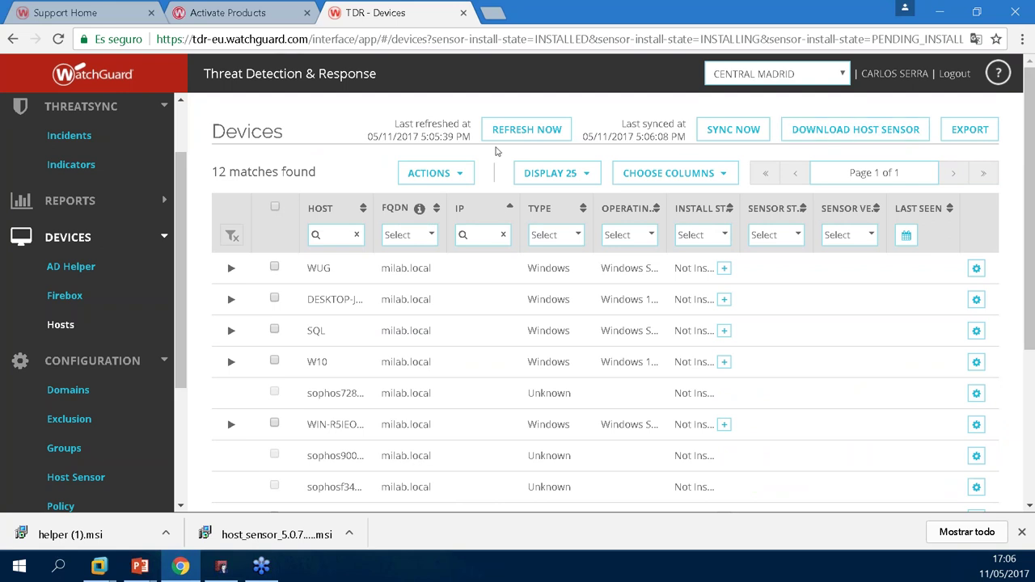
click(435, 181)
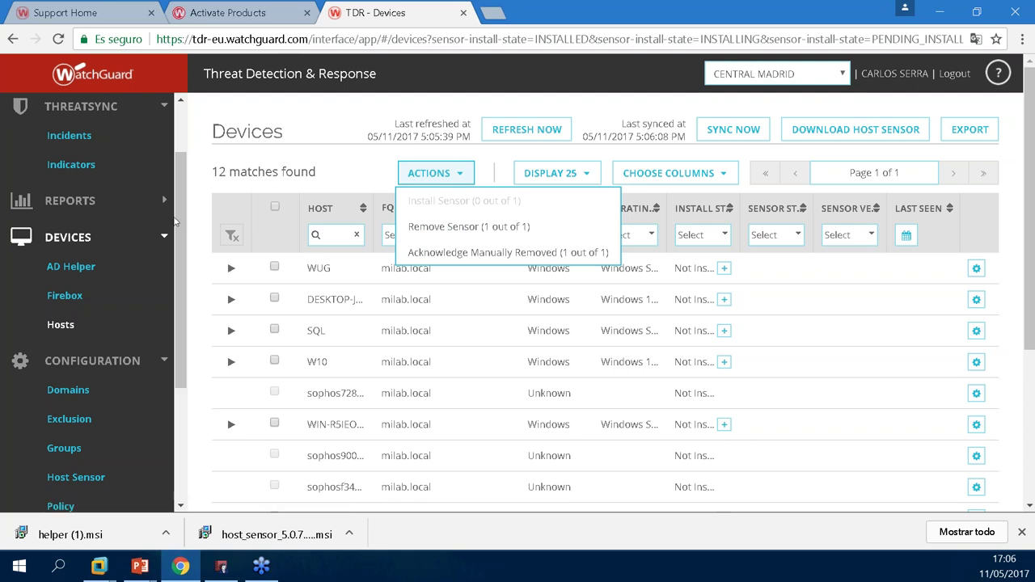
key(alt+Tab)
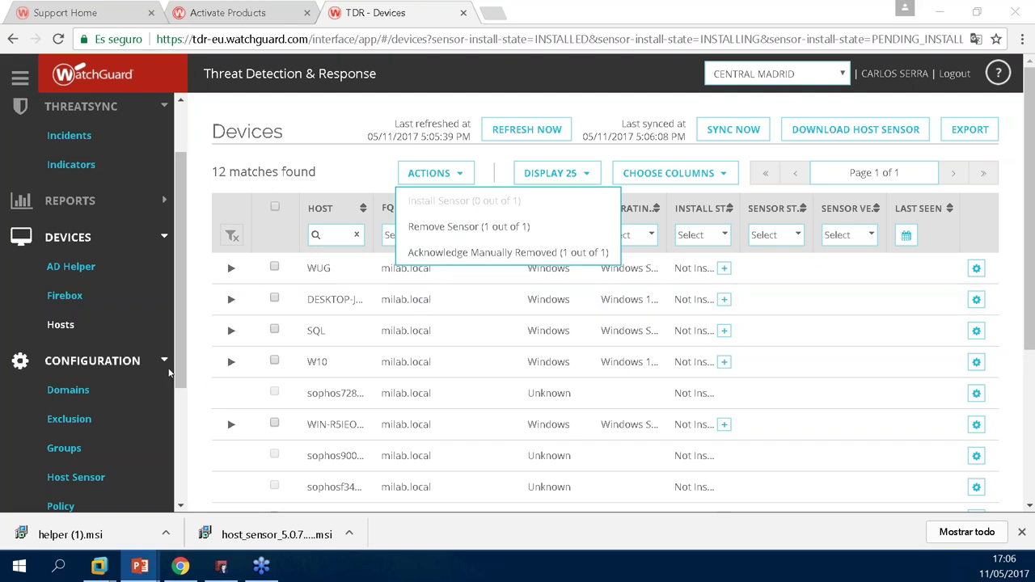
Open the Host Sensor configuration page and look through it down to the age-off option for quarantined files.
drag(182, 364, 178, 381)
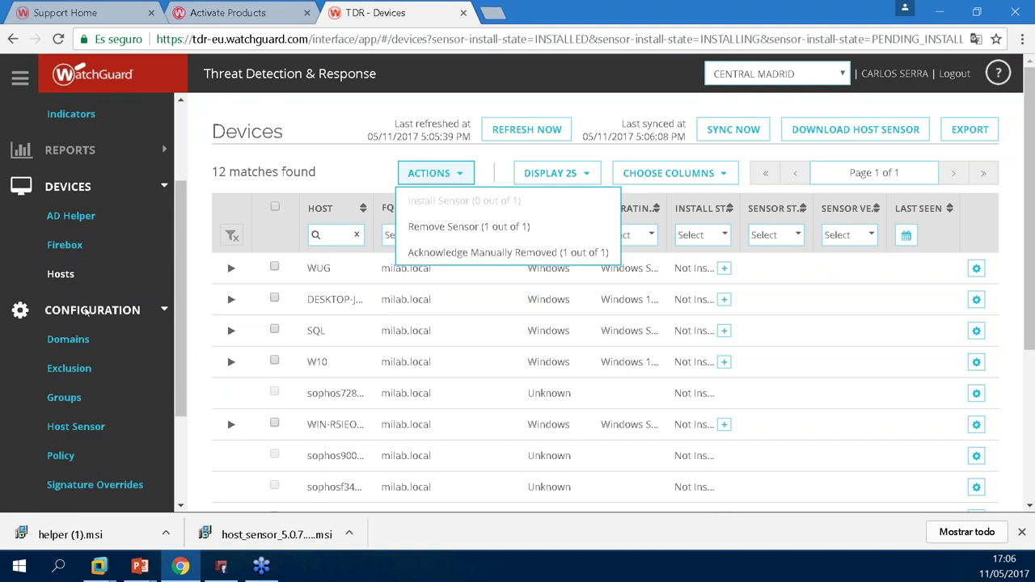
click(76, 430)
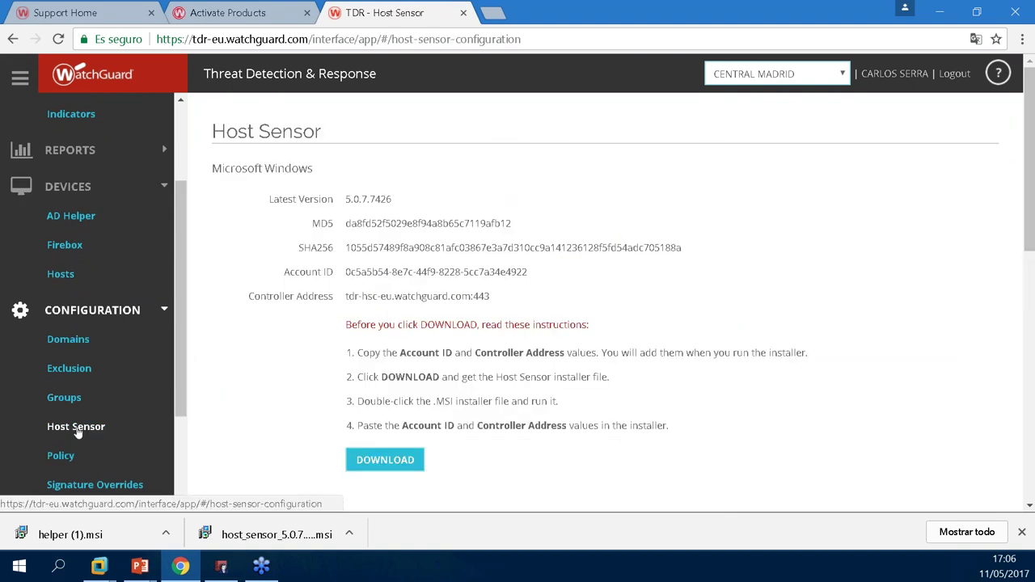
drag(1031, 234, 1030, 479)
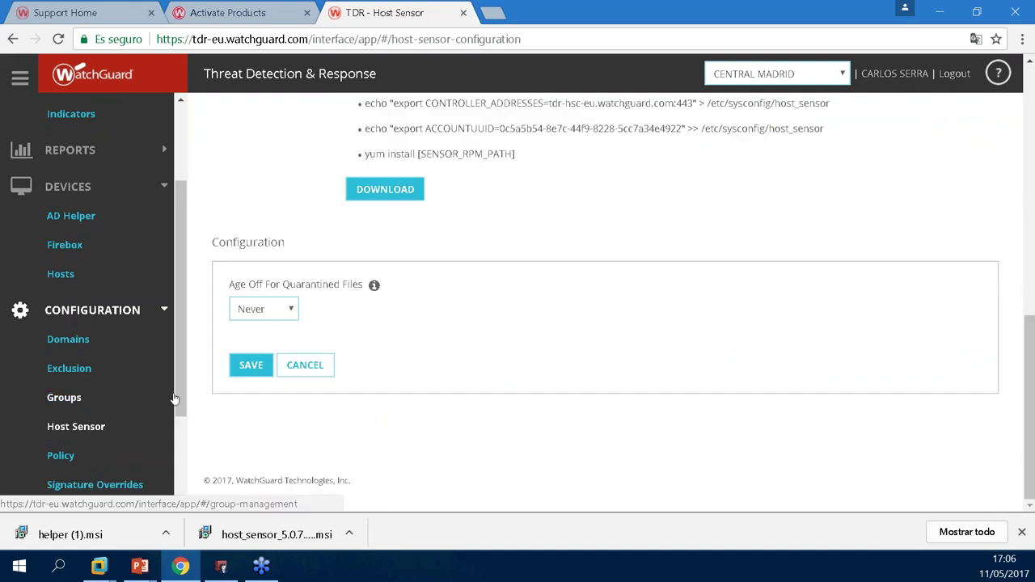
scroll(173, 441, down, 2)
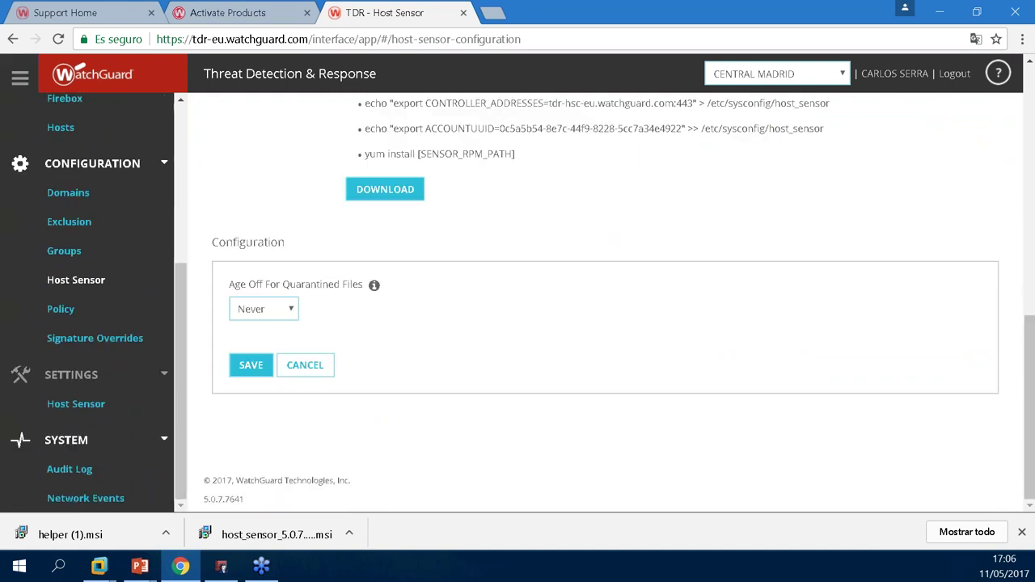
Open the Host Sensor settings page and review the general sensor settings and the kernel driver options.
click(71, 404)
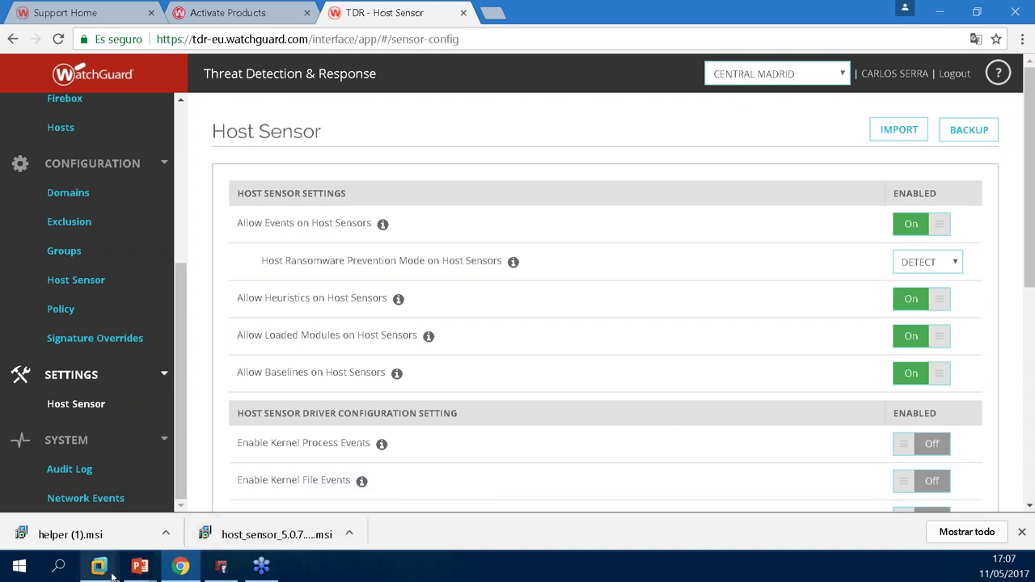
mouse_move(111, 574)
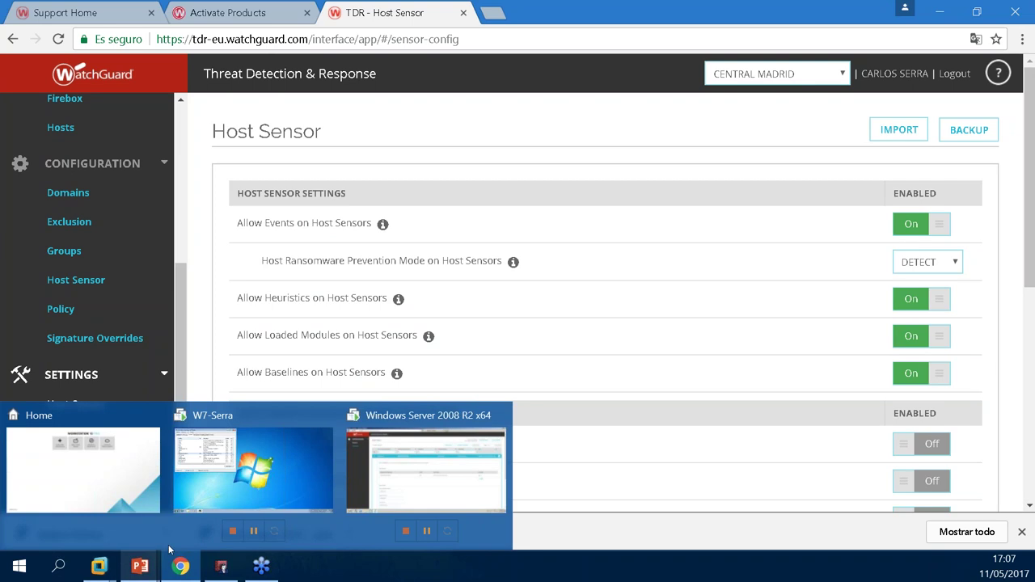
drag(1029, 178, 1031, 279)
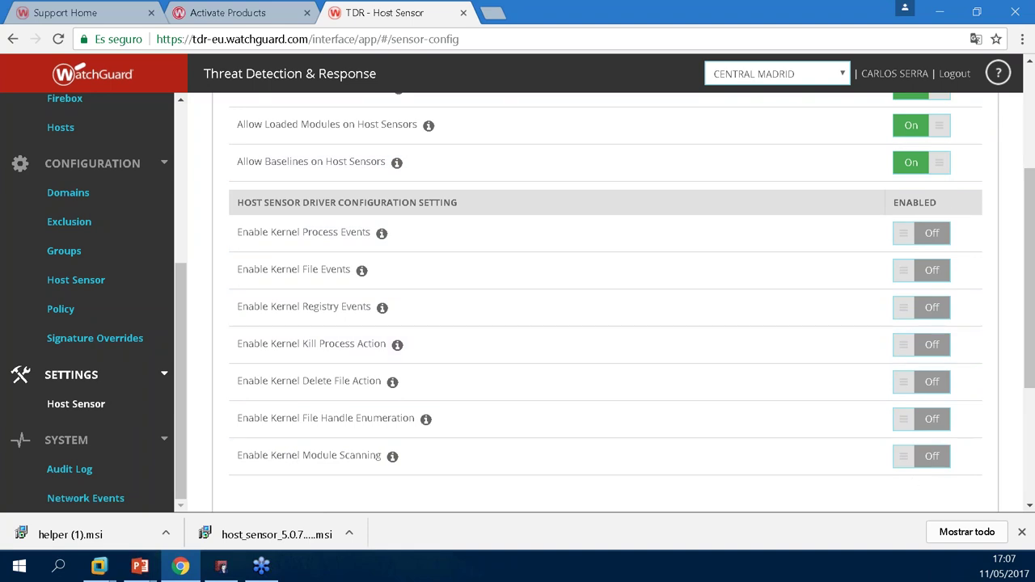
drag(1032, 302, 1031, 191)
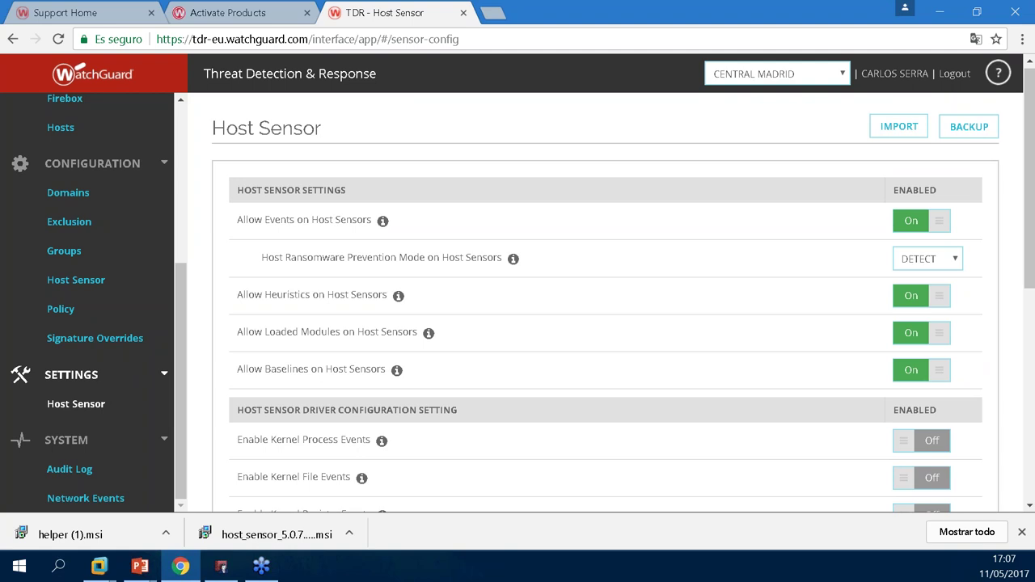
Set Host Ransomware Prevention Mode on Host Sensors to PREVENT.
key(alt+Tab)
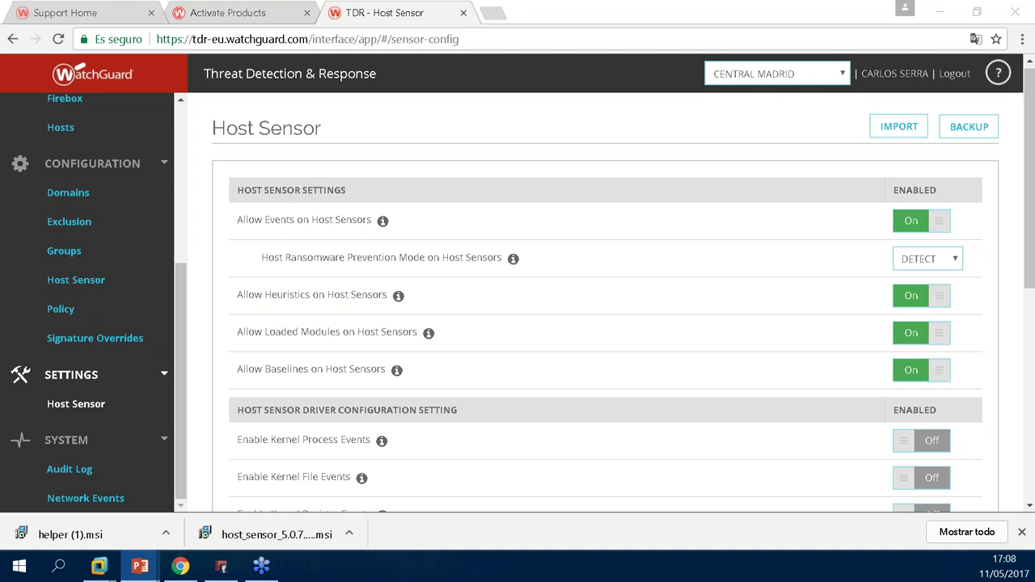
click(949, 252)
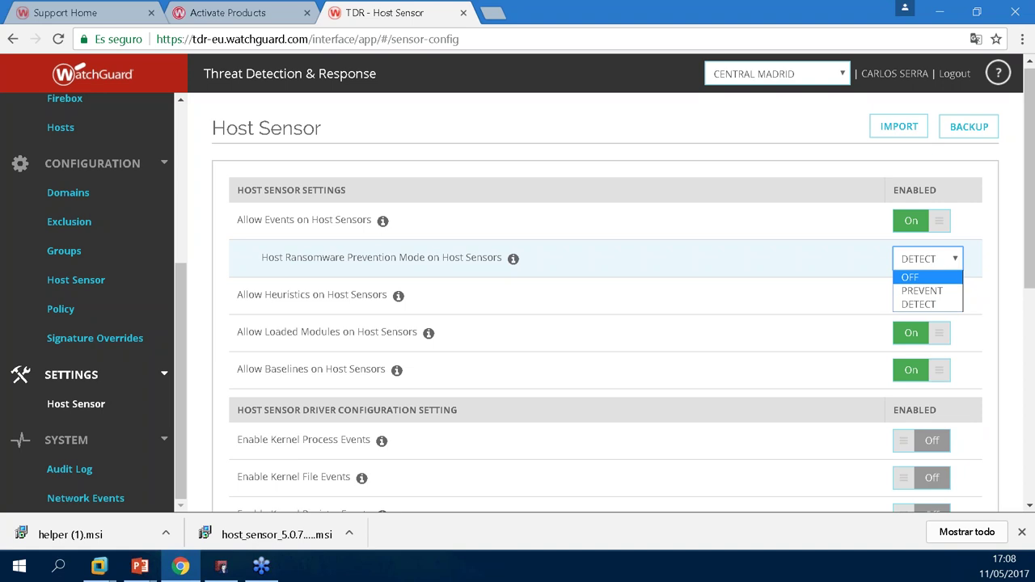
click(911, 293)
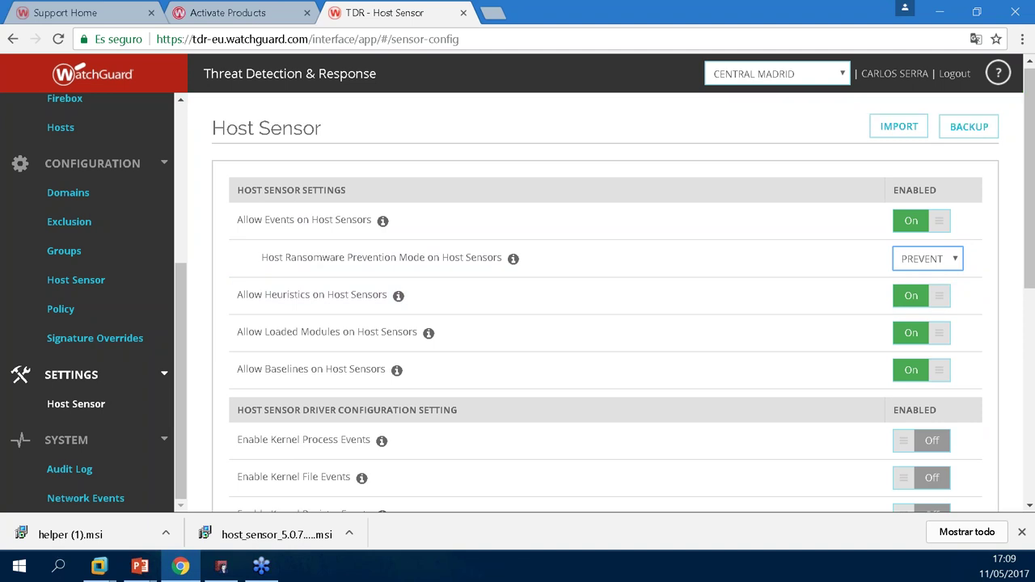
Look through the remaining Host Sensor settings down to the Baselines Maximum Delay Minutes option.
key(alt+Tab)
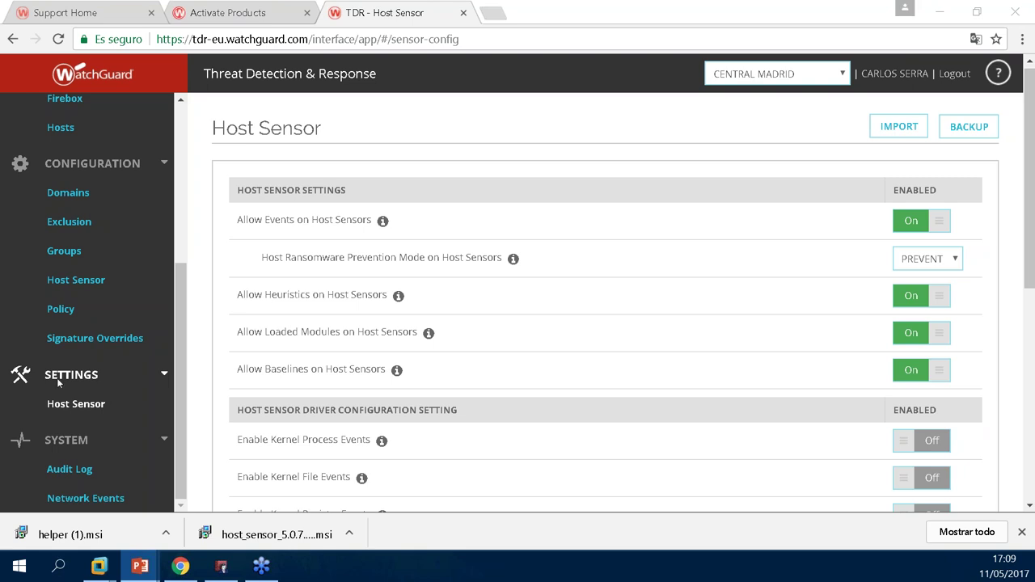
click(1033, 172)
scroll(330, 350, down, 5)
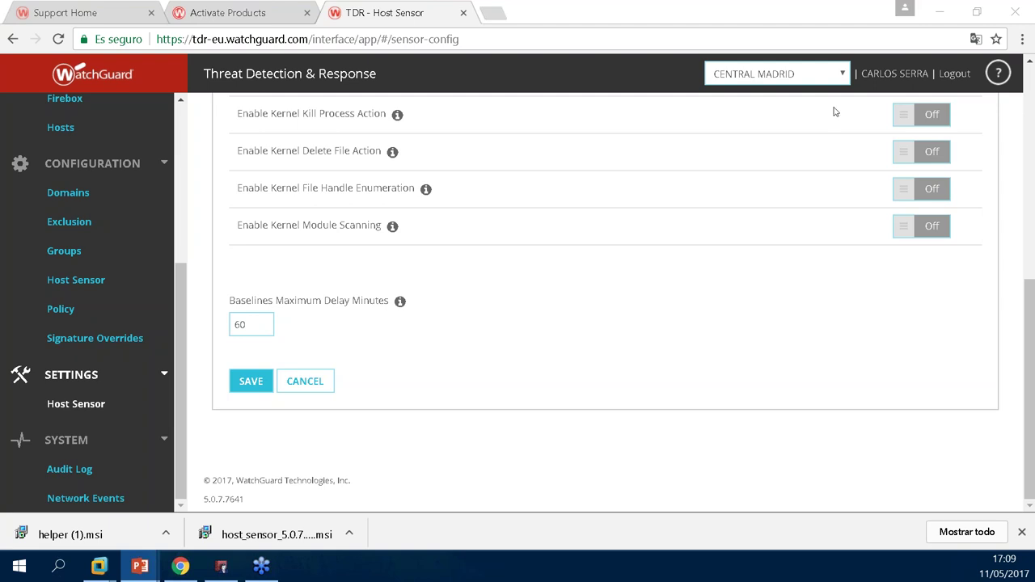
Return to the dashboard and open the list of high-score indicators from its Indicators summary.
click(186, 161)
click(73, 158)
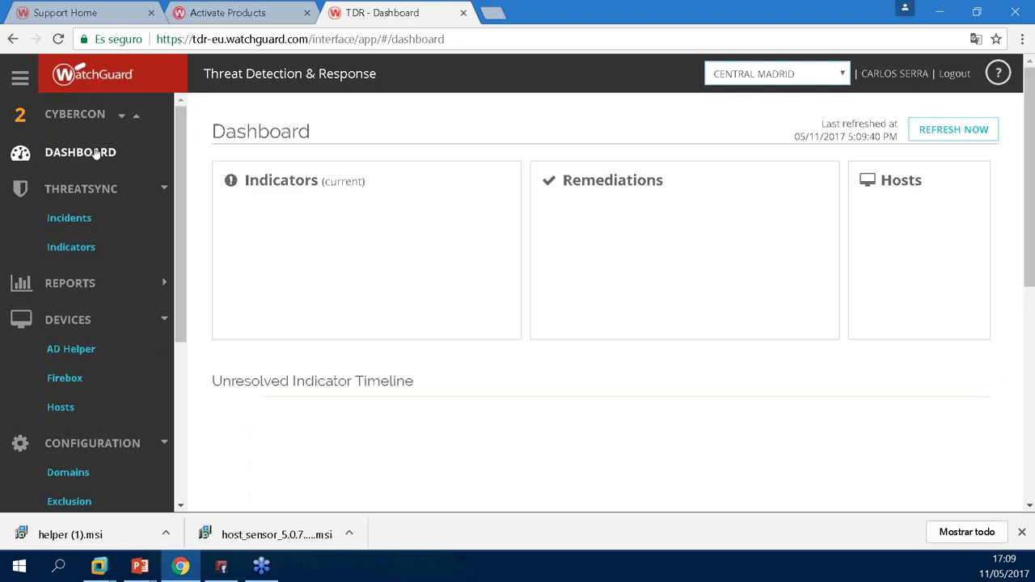
click(343, 246)
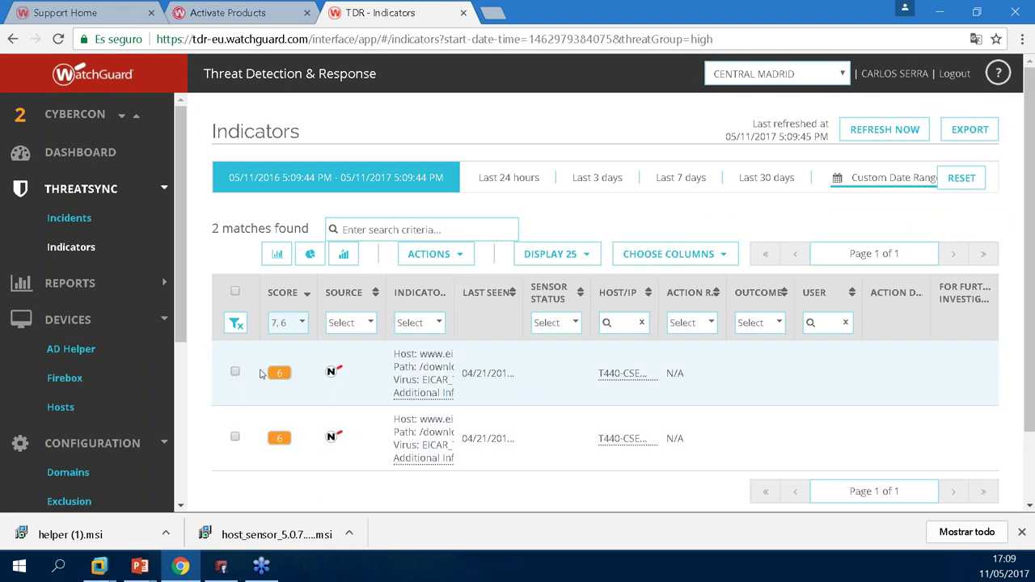
Widen the Indicator column, then view the additional information for the first EICAR_Test indicator, including its policy, and close it.
mouse_move(277, 375)
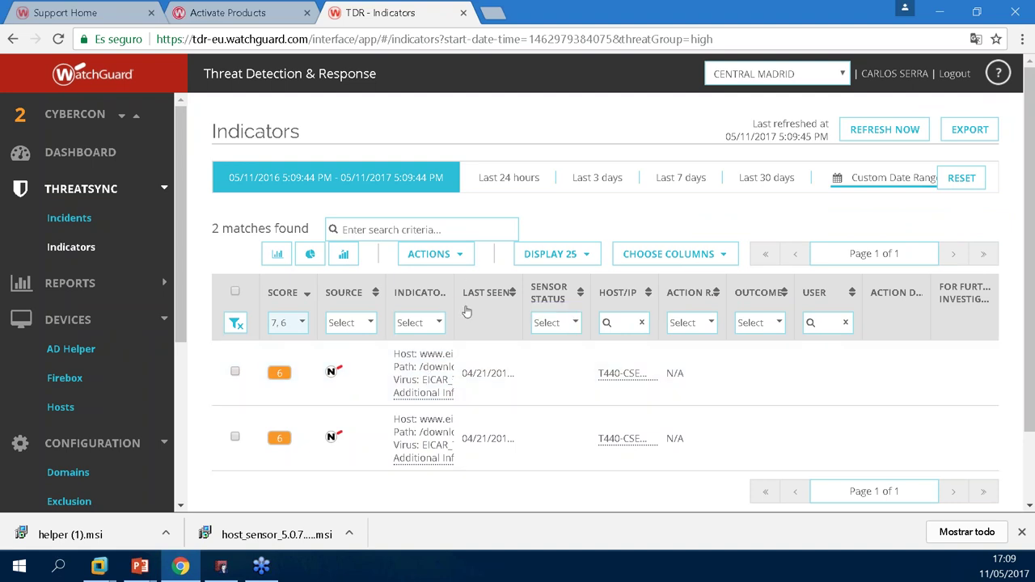
drag(459, 296, 488, 296)
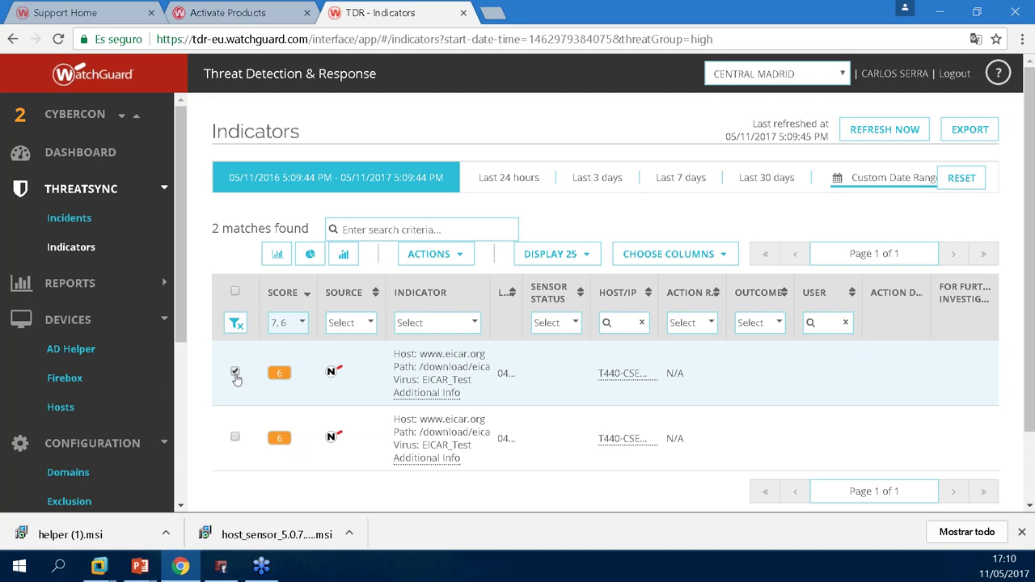
click(410, 393)
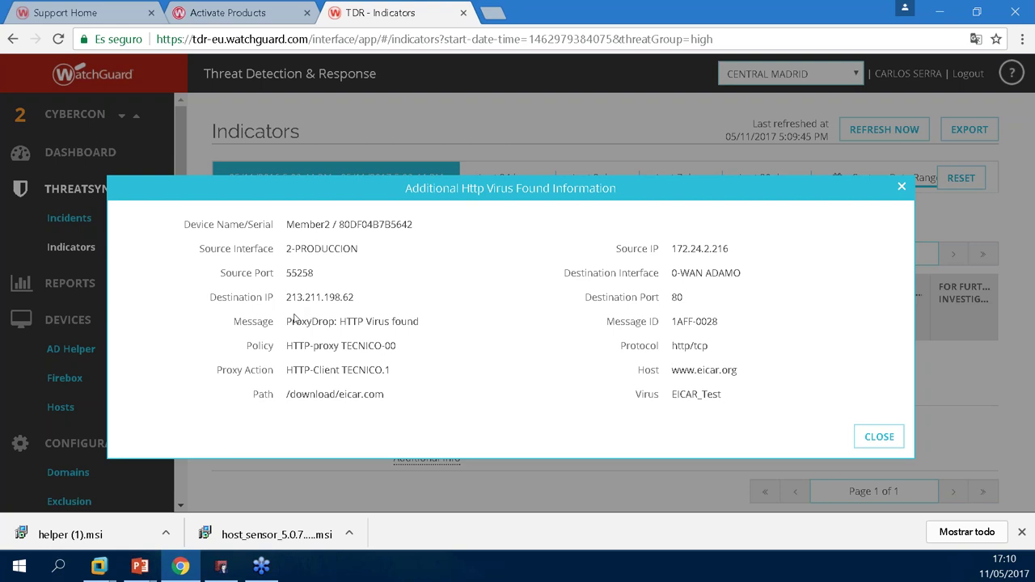
drag(418, 324, 421, 344)
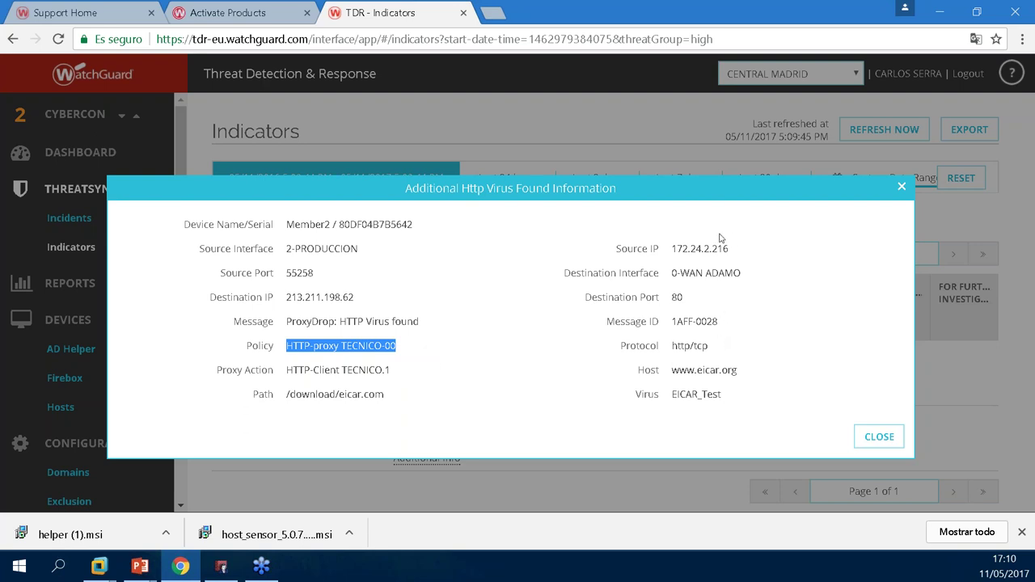
click(902, 187)
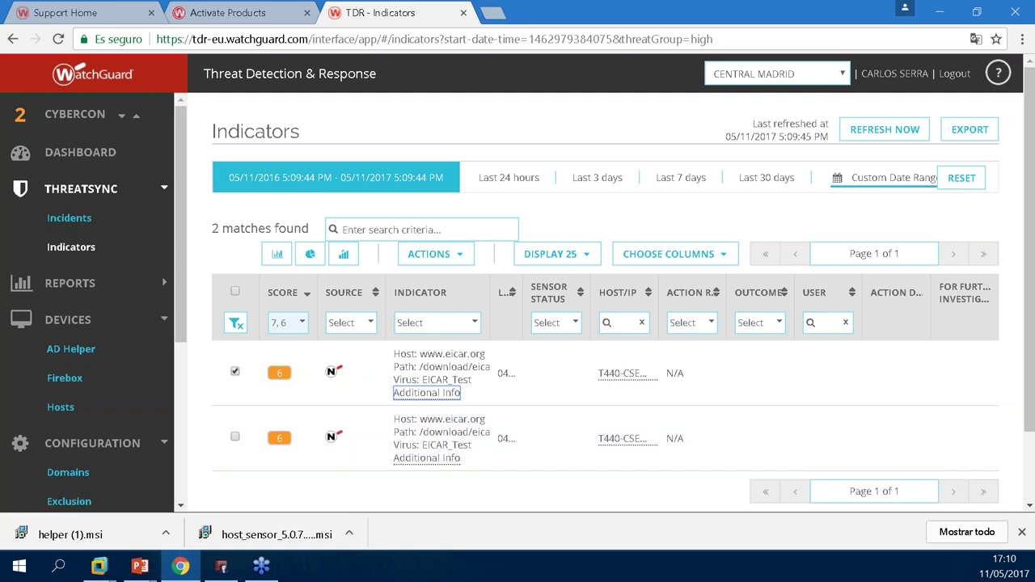
Review the score and action filter choices of the indicator list and widen the Action Date column.
key(alt+Tab)
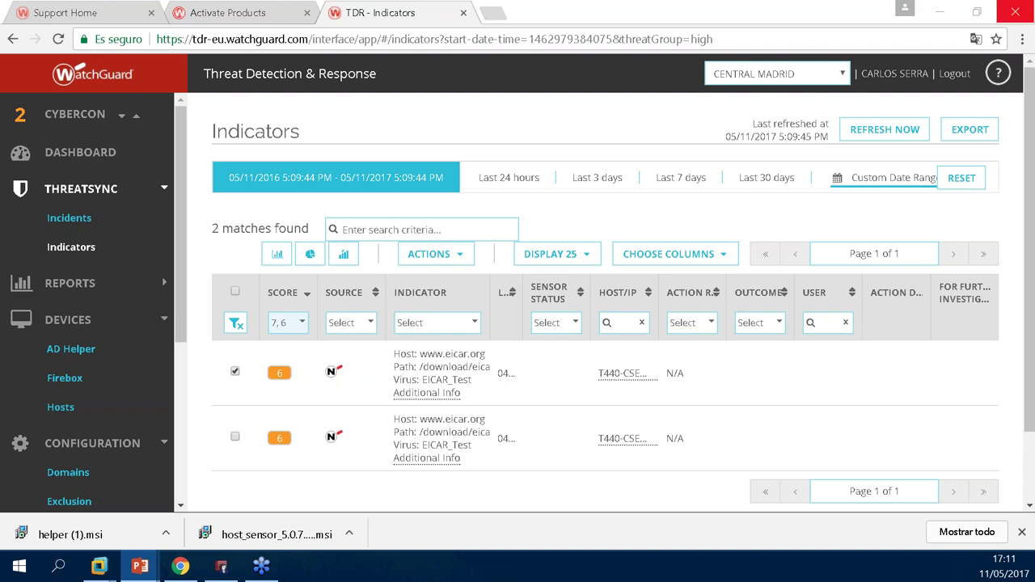
click(299, 322)
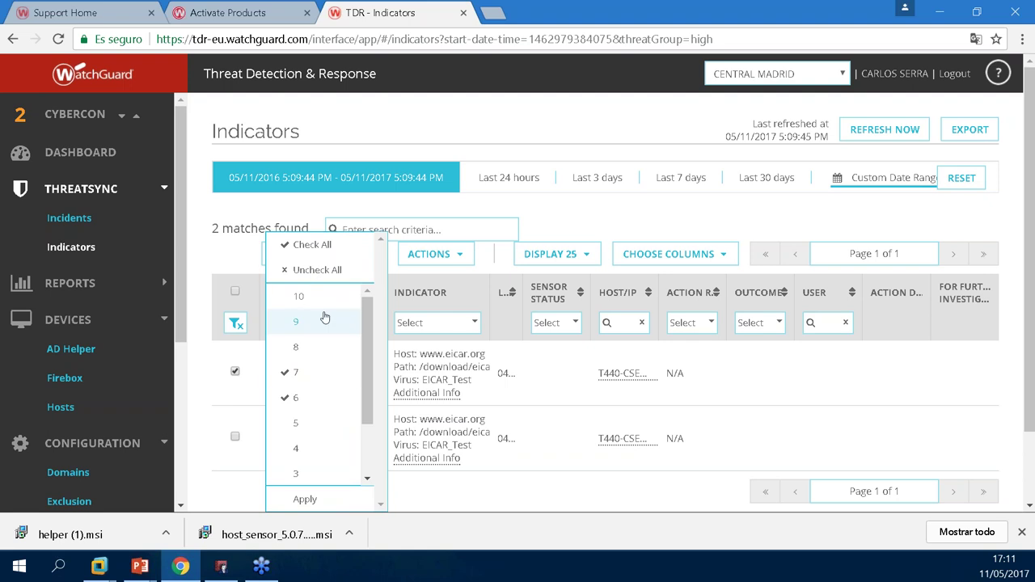
click(895, 431)
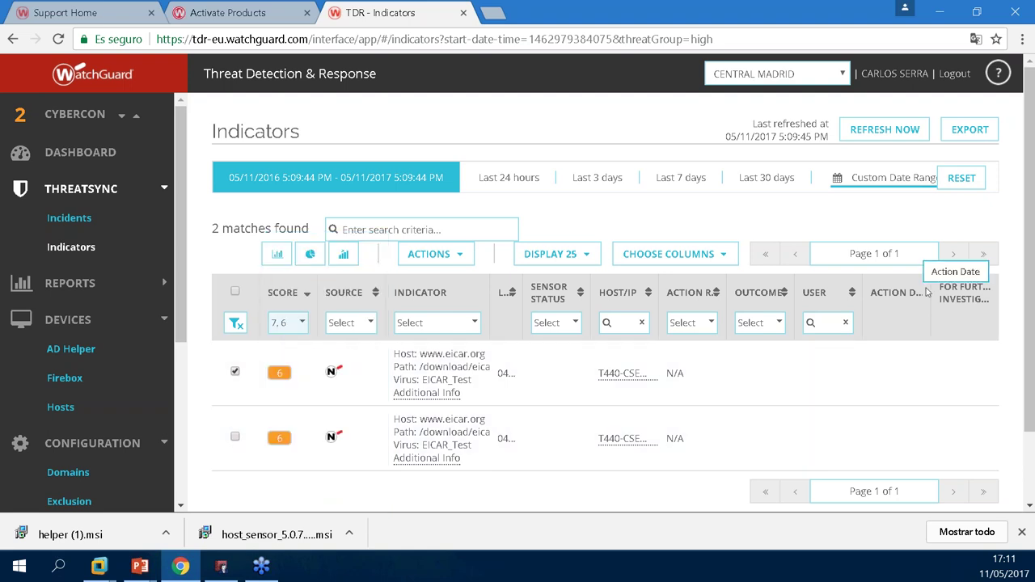
drag(931, 289, 969, 288)
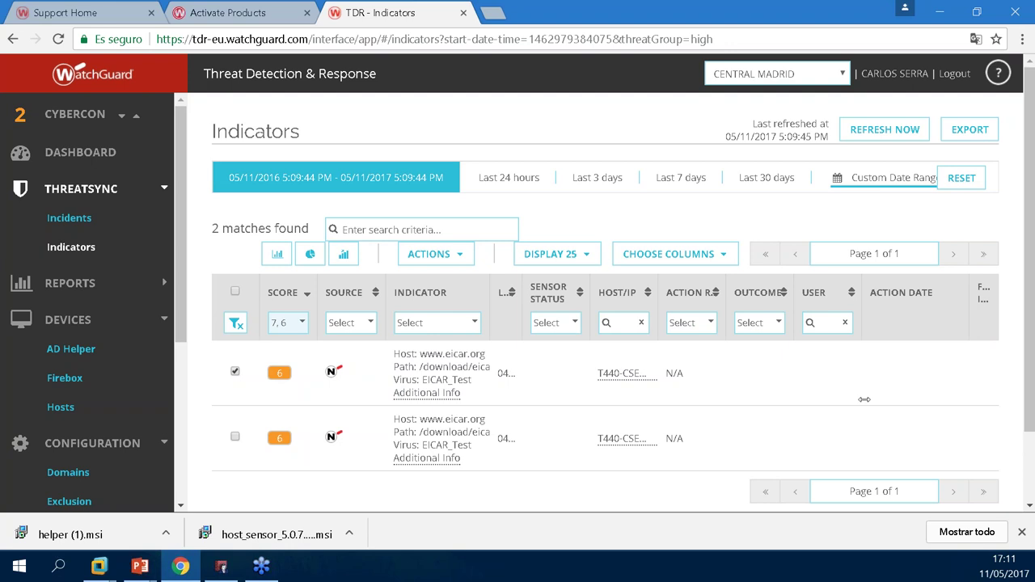
click(712, 323)
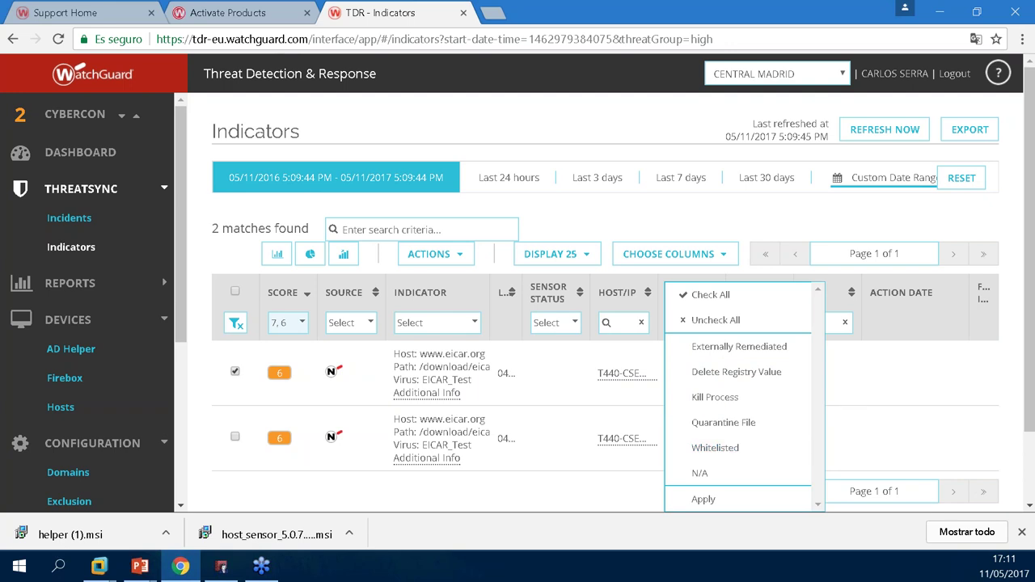
key(alt+Tab)
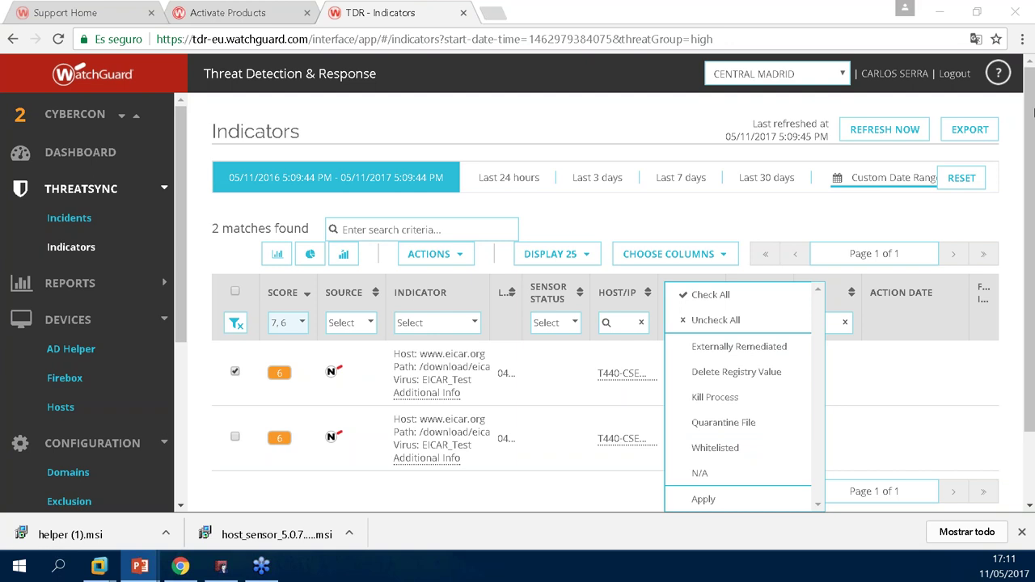
Open the Policy configuration page and expand the Killer policy down to its rules, targets and actions.
scroll(182, 247, down, 1)
scroll(183, 247, down, 3)
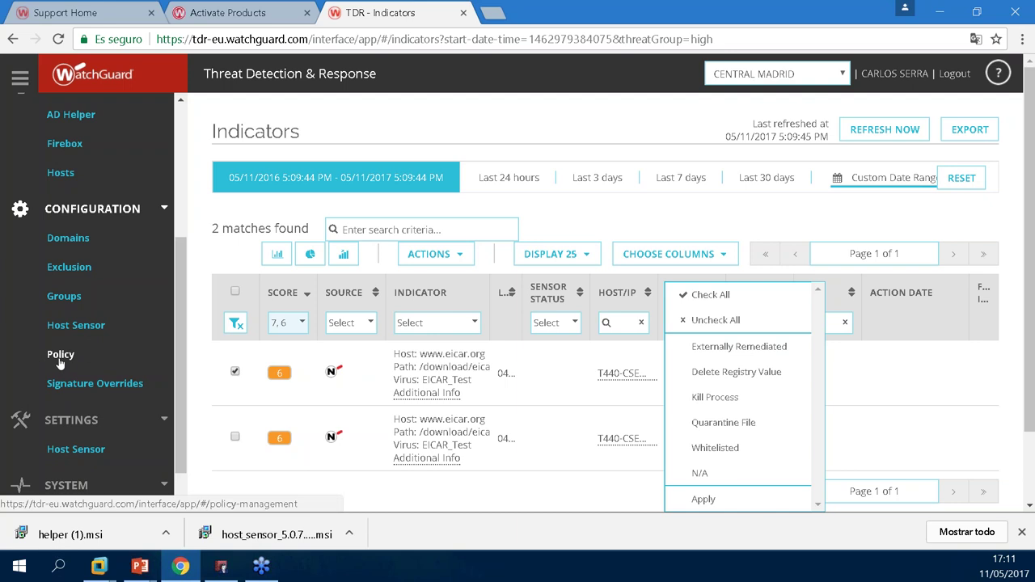
click(60, 356)
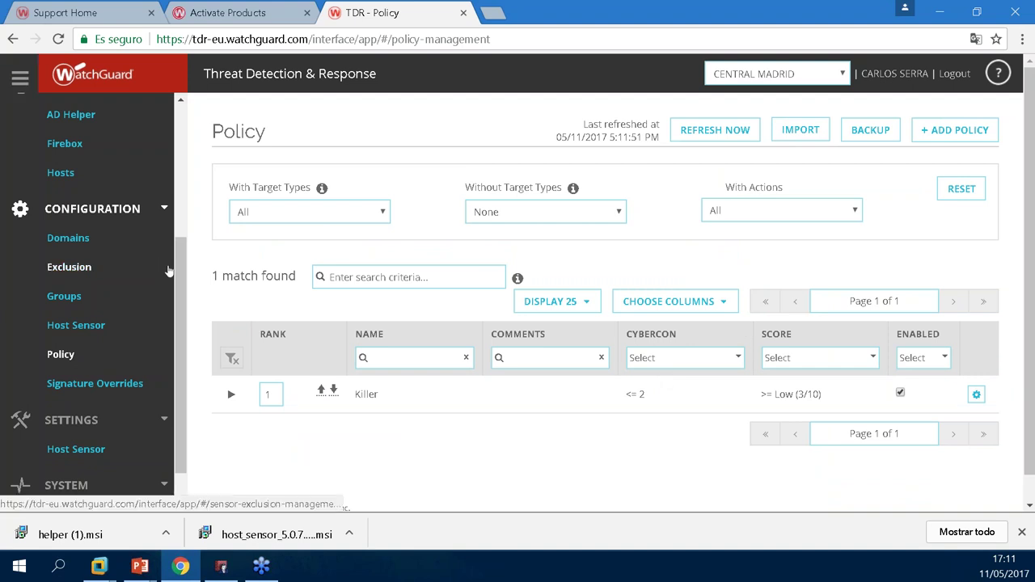
drag(180, 261, 184, 234)
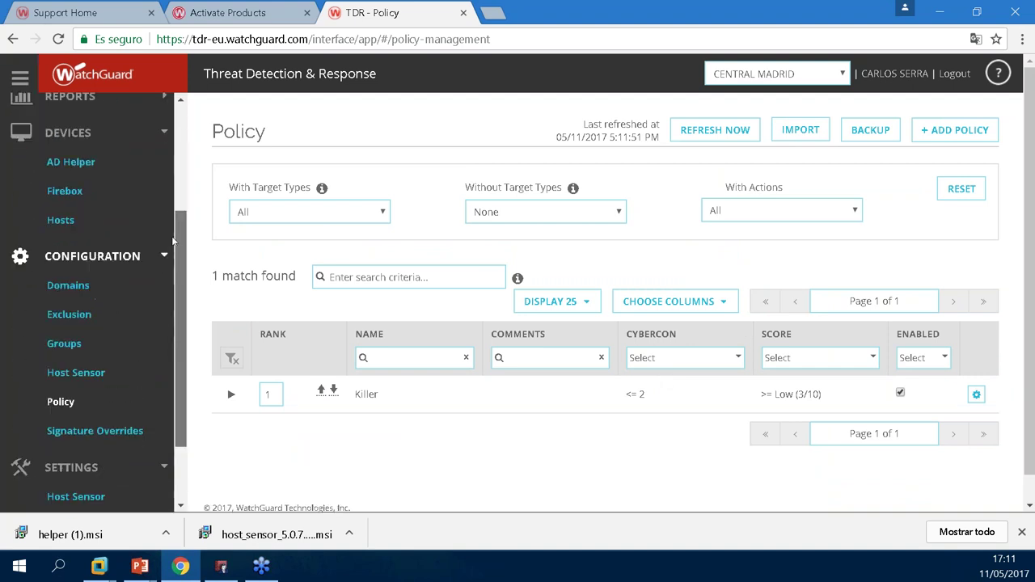
click(231, 395)
drag(1028, 216, 1024, 382)
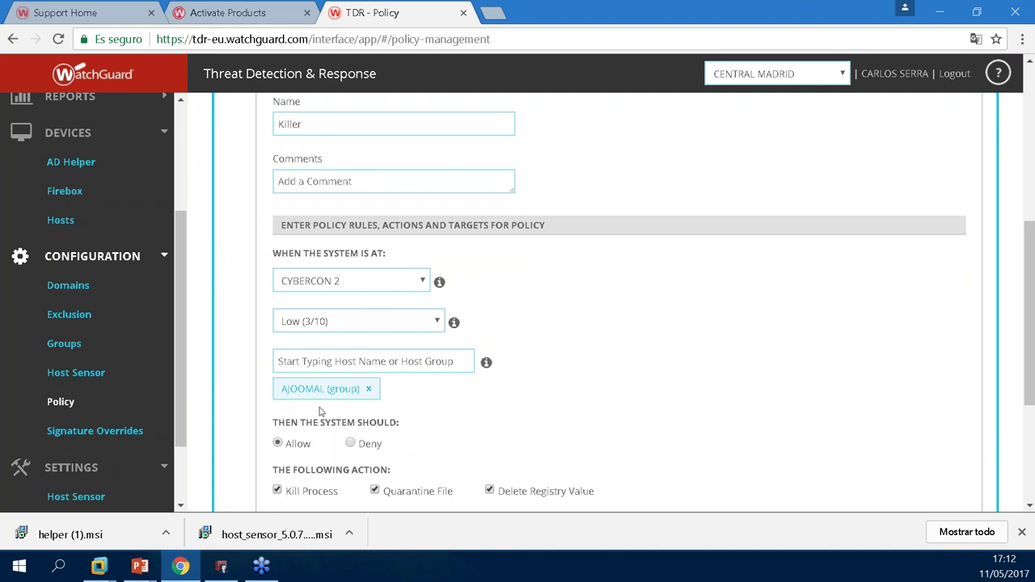
Add the host milab.local\W7SERRA to the Killer policy's targets, save the policy and dismiss the notification.
click(330, 365)
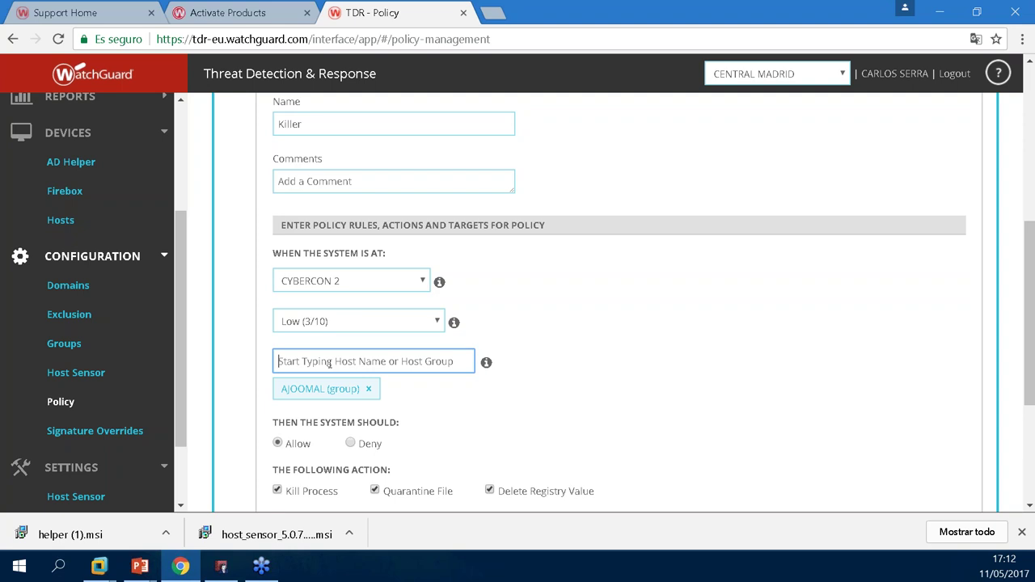
text(w7serra)
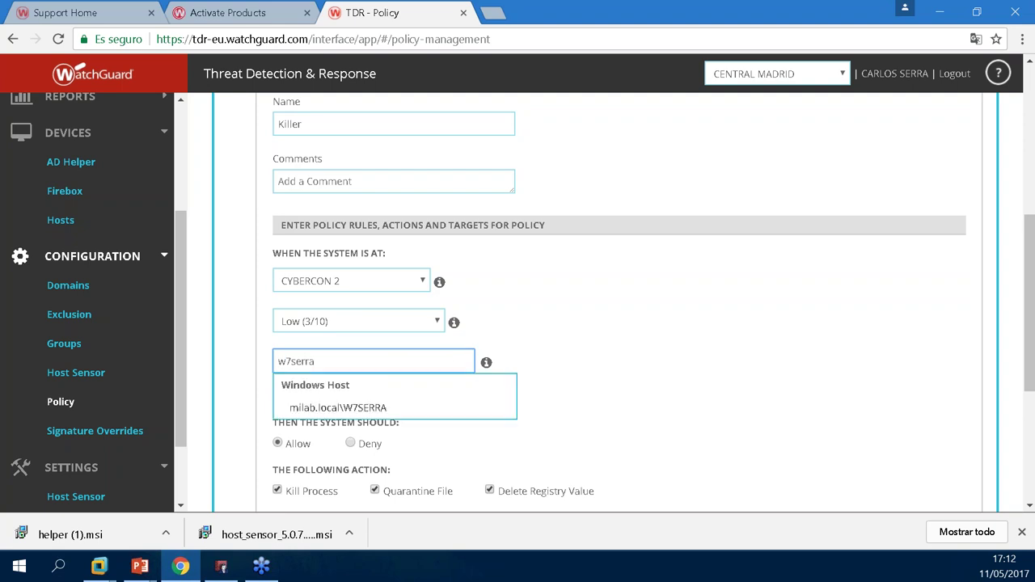
click(395, 411)
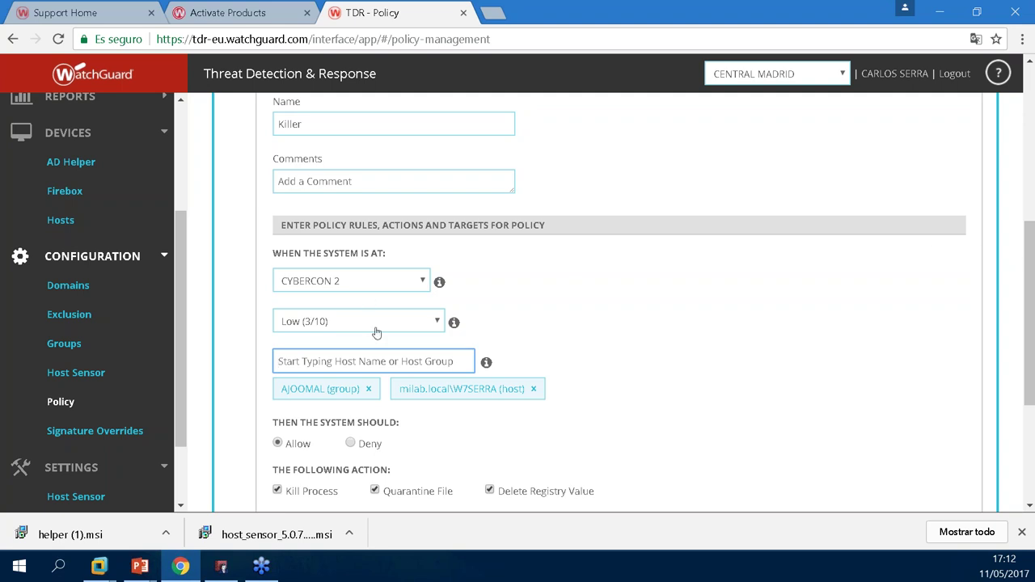
scroll(1028, 330, down, 1)
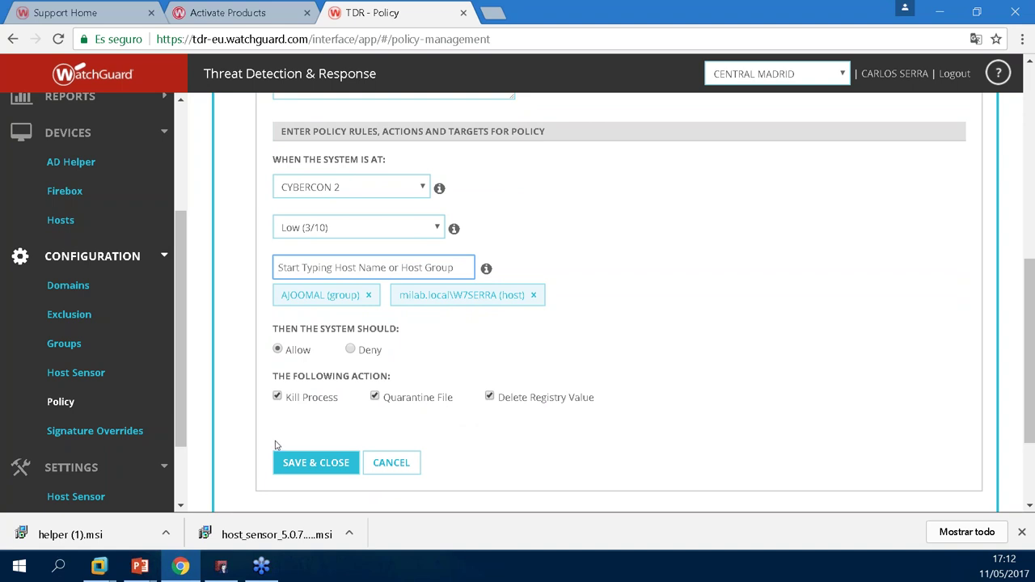
click(314, 469)
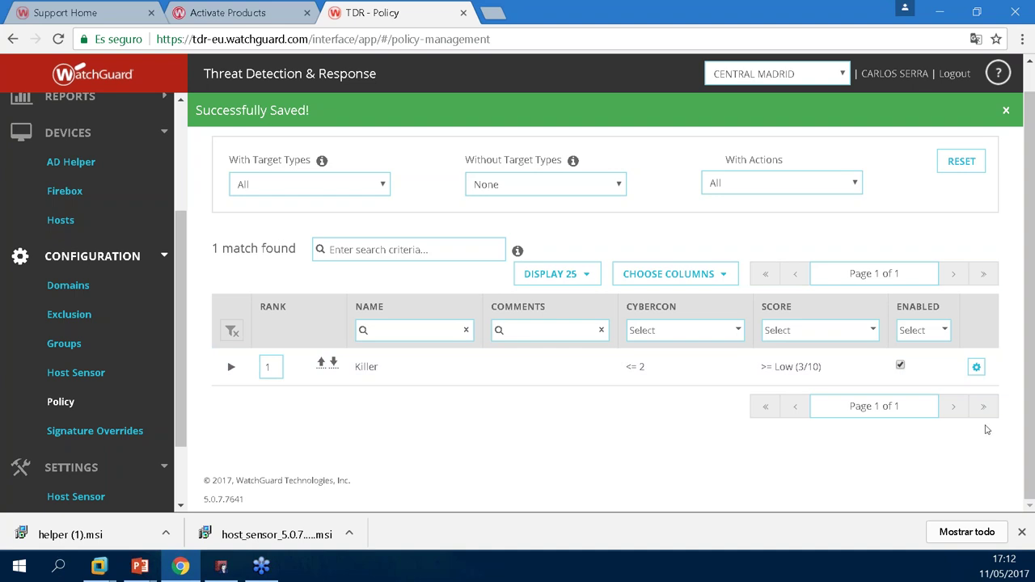
scroll(1029, 230, up, 1)
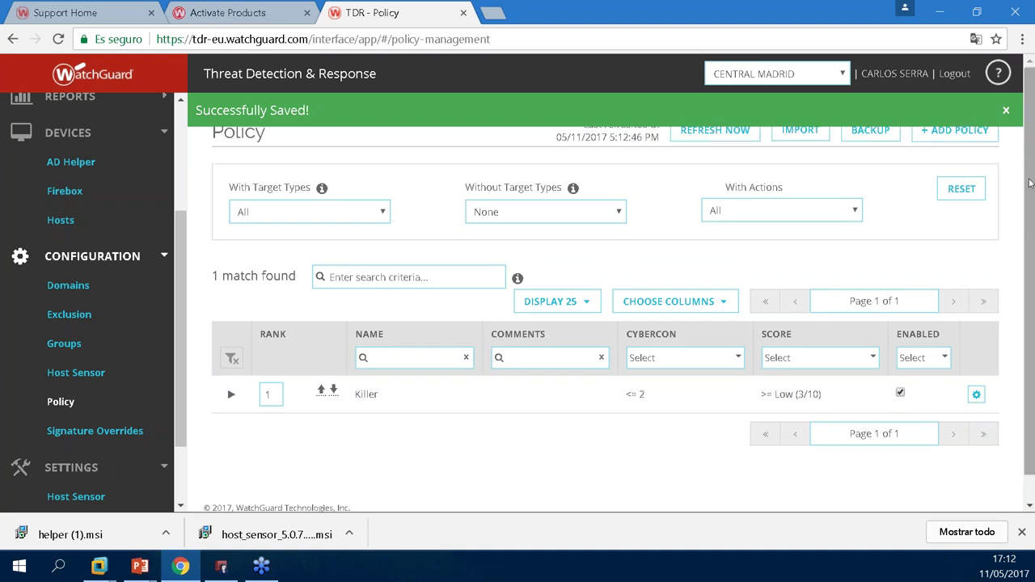
click(1005, 113)
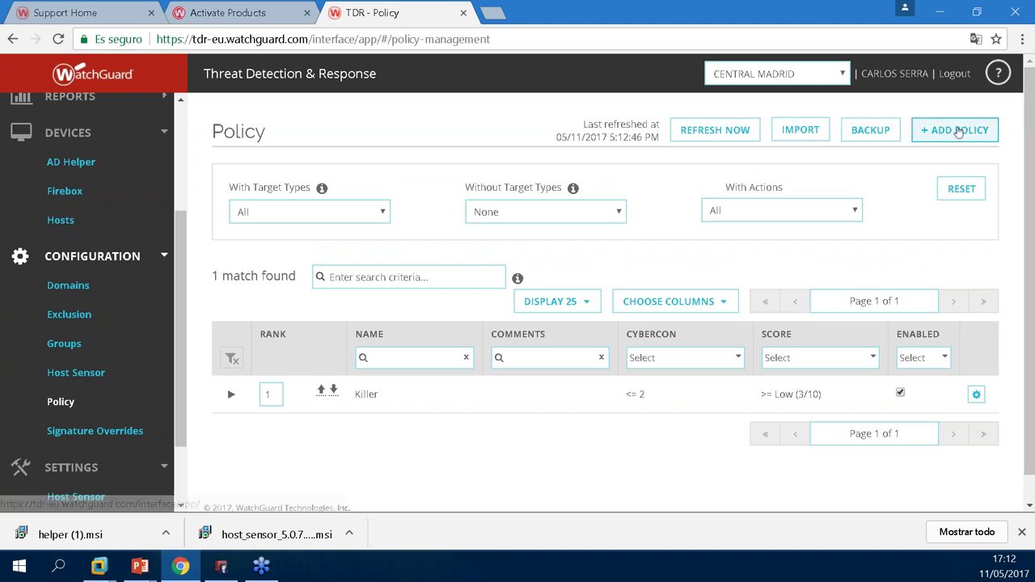
Start a new policy and name it Soft.
click(958, 132)
click(257, 291)
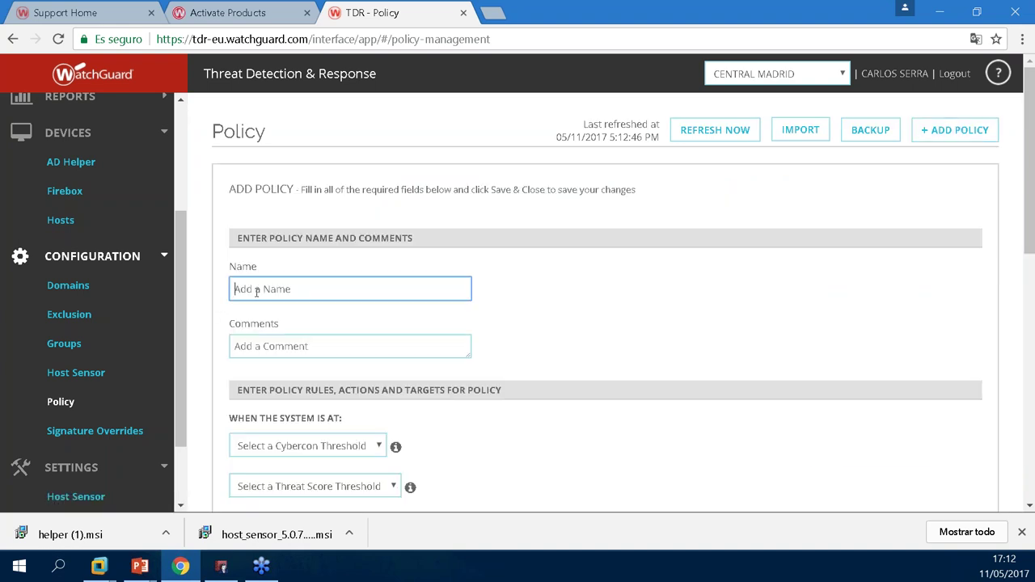
text(Soft)
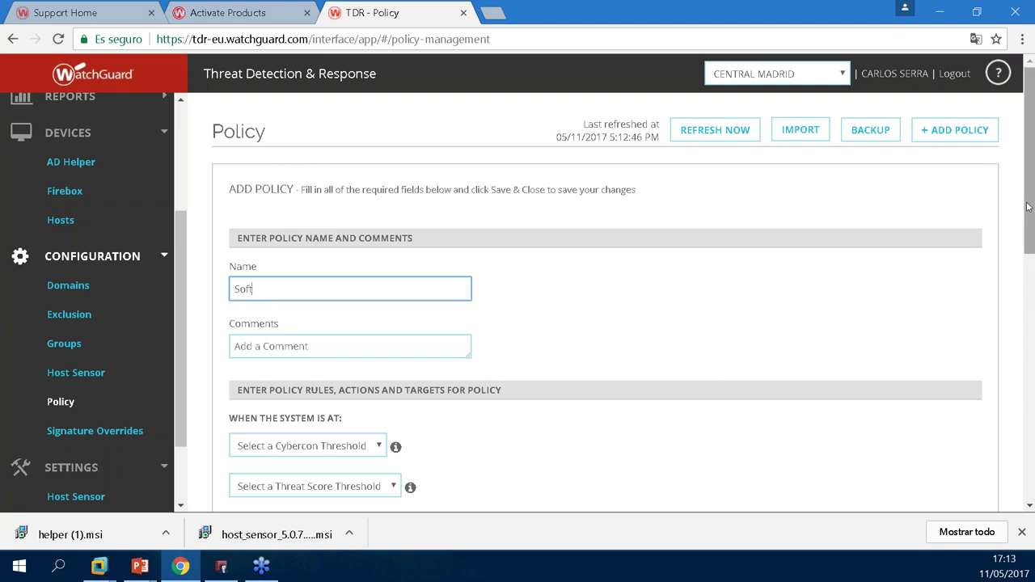
Set the Soft policy's Cybercon threshold to CYBERCON 4 and its threat score threshold to High (6/10).
scroll(1030, 226, down, 1)
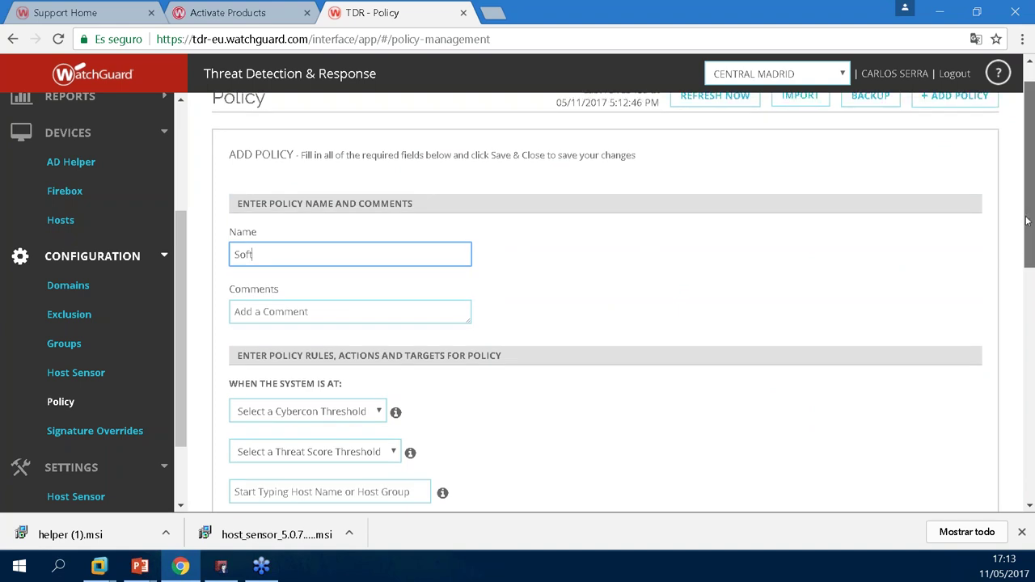
click(328, 407)
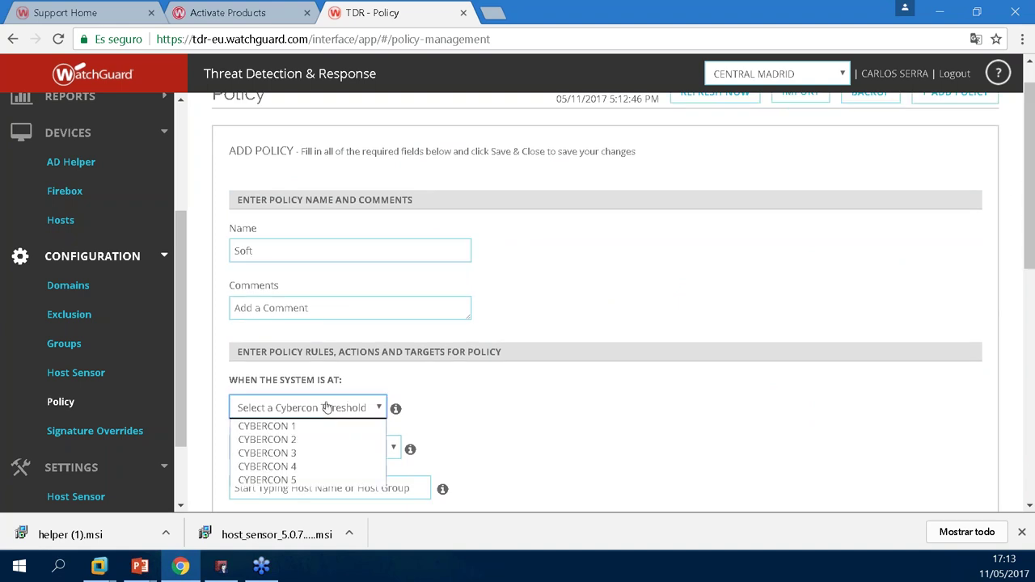
click(287, 467)
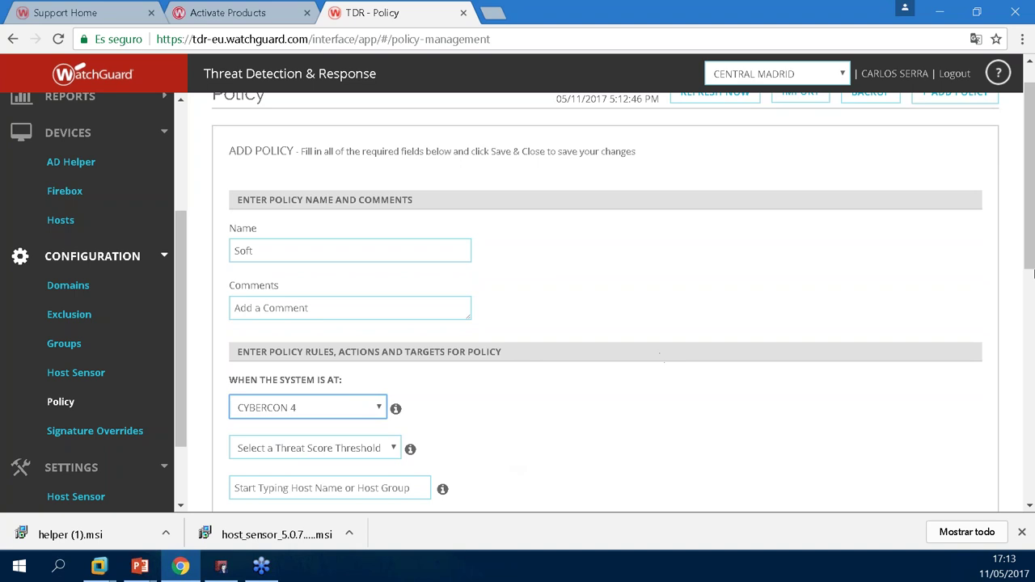
scroll(1030, 291, down, 2)
scroll(1031, 295, down, 2)
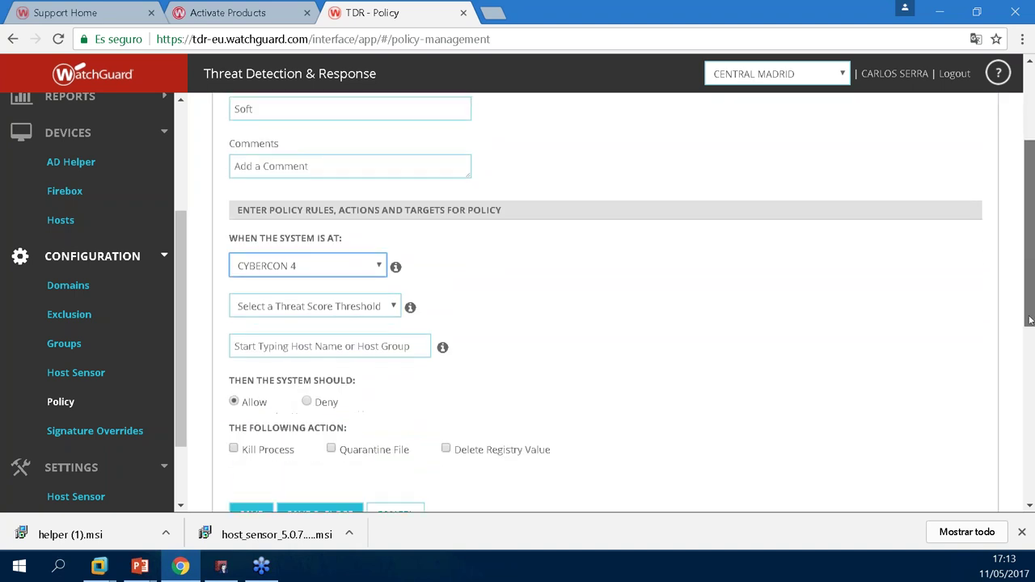
click(379, 283)
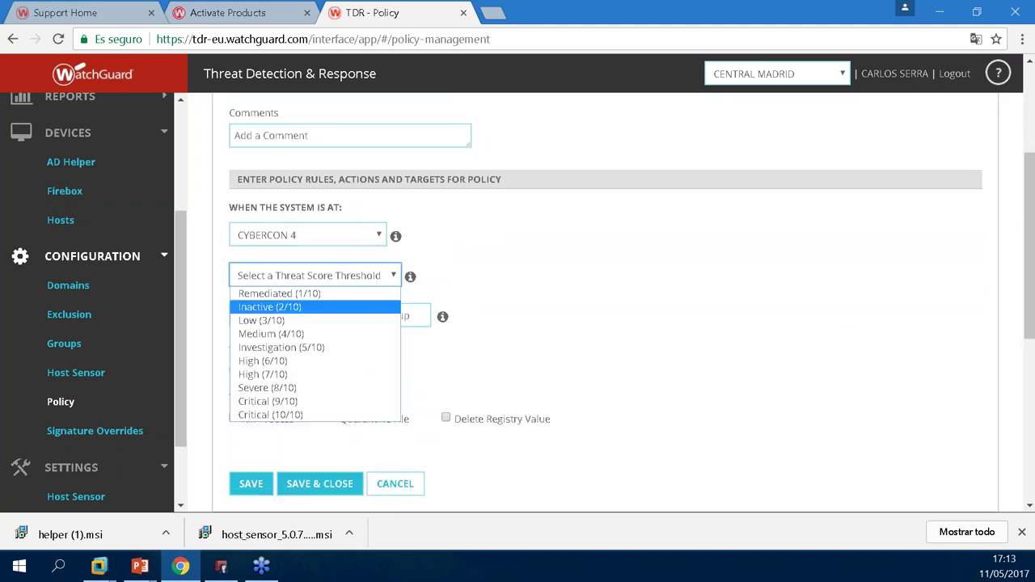
click(288, 361)
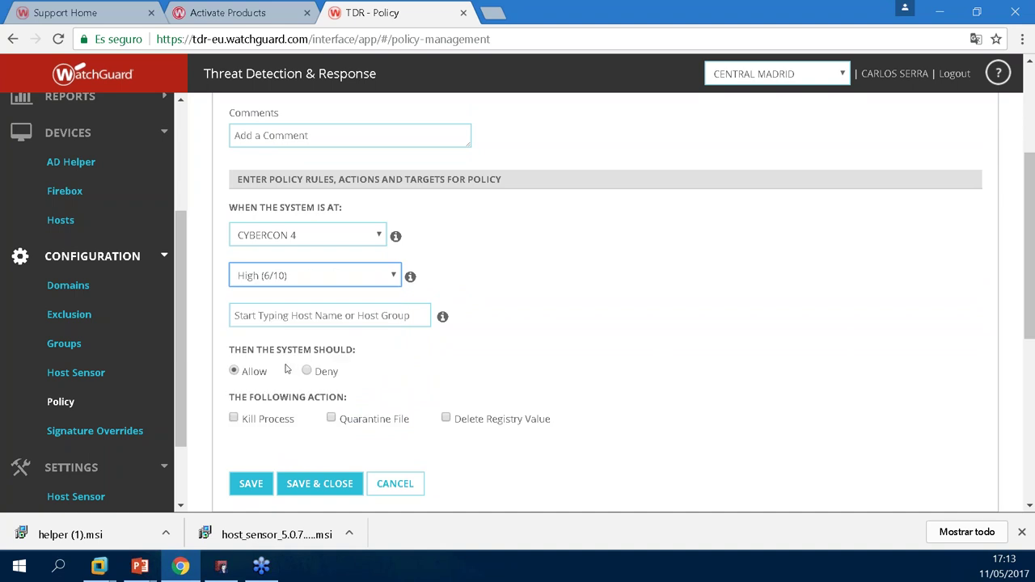
Add the host milab.local\W7SERRA as a target of the new Soft policy.
click(287, 323)
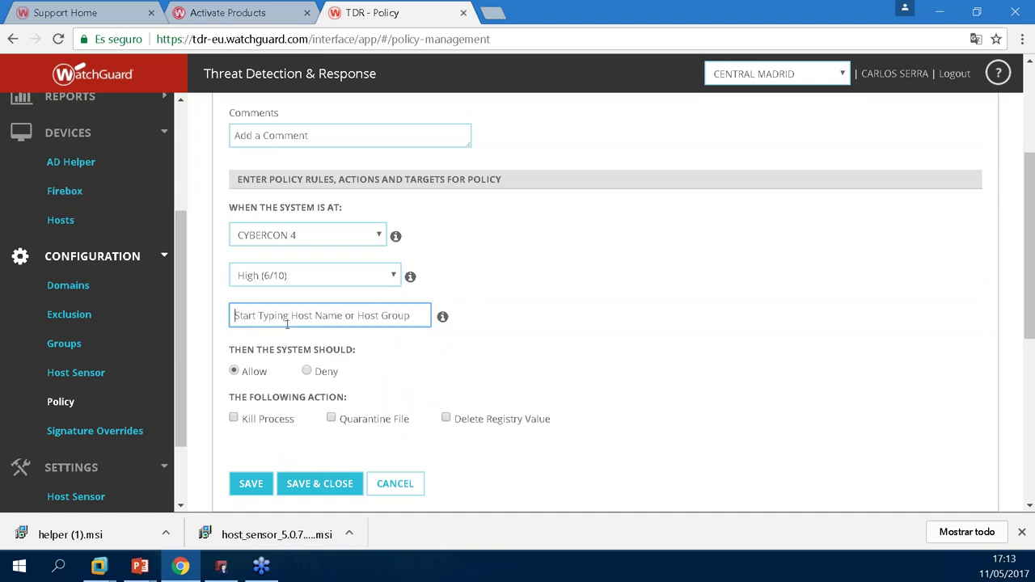
text(w7s)
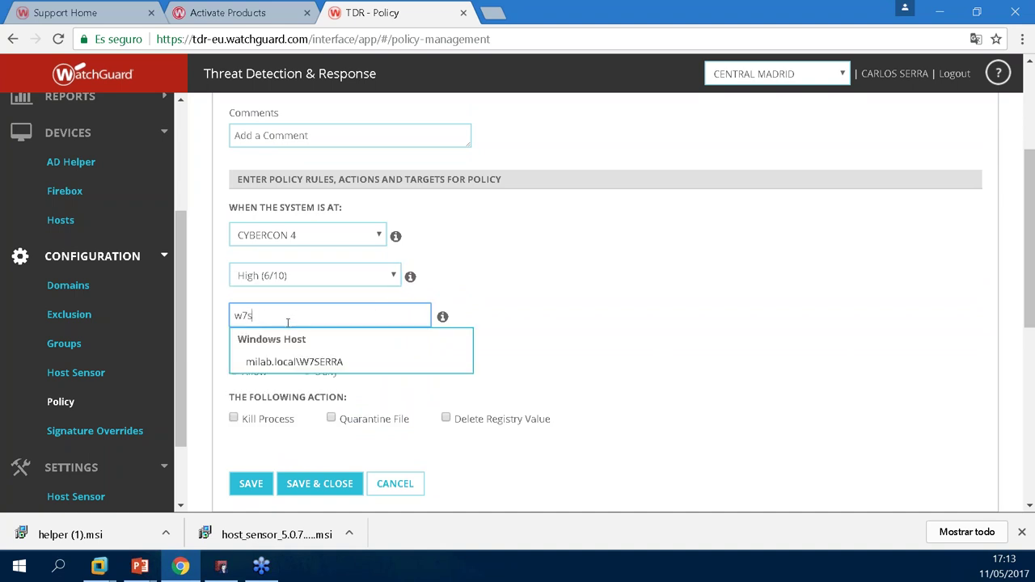
click(282, 361)
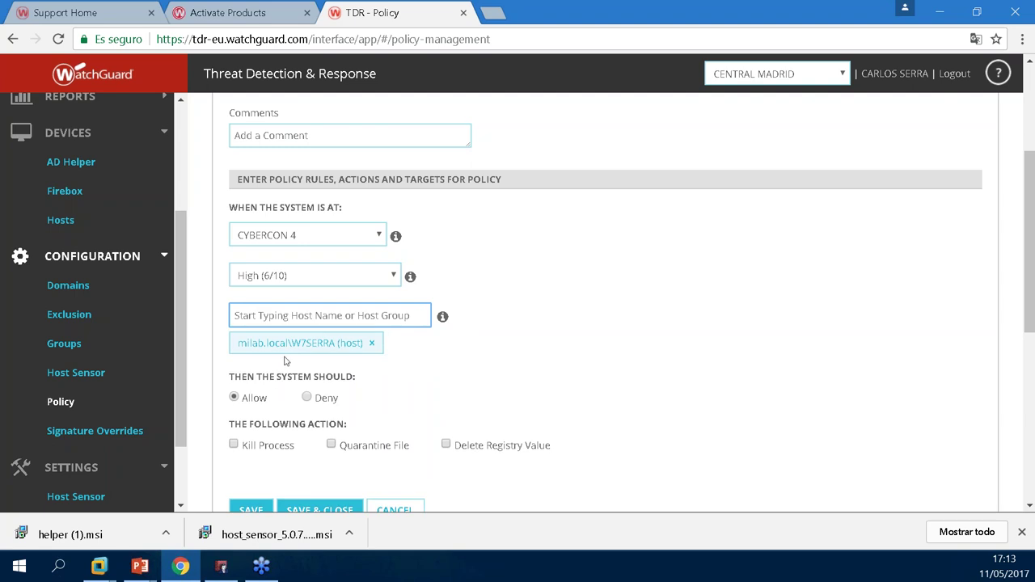
Enable the Quarantine File action for the Soft policy and save it.
click(416, 370)
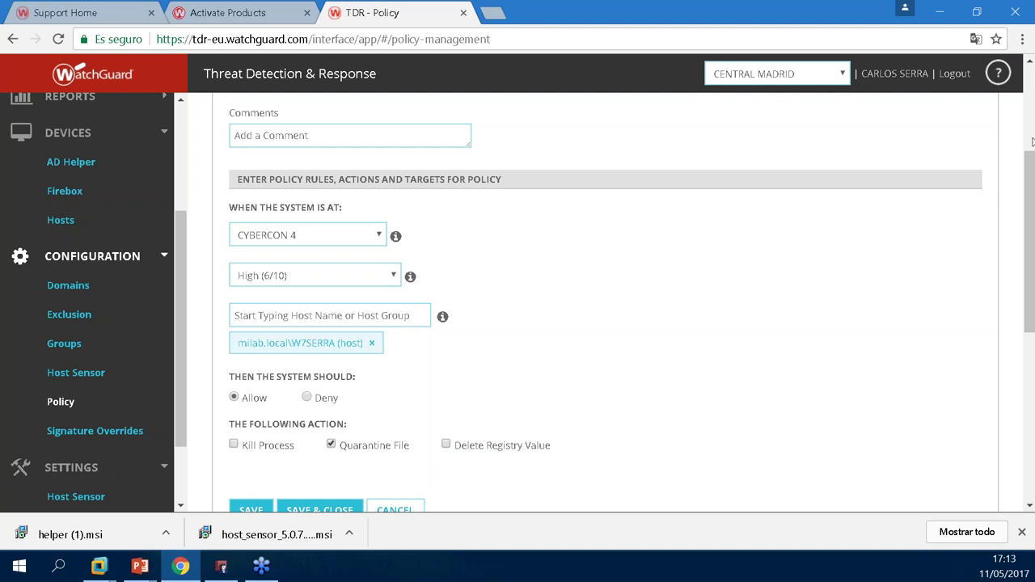
drag(1030, 162, 1030, 240)
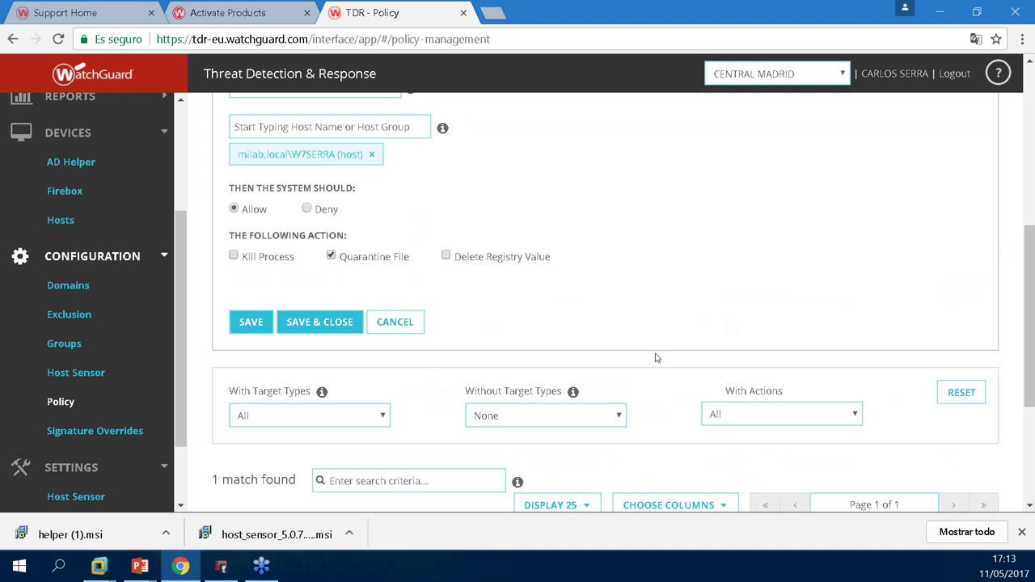
click(269, 328)
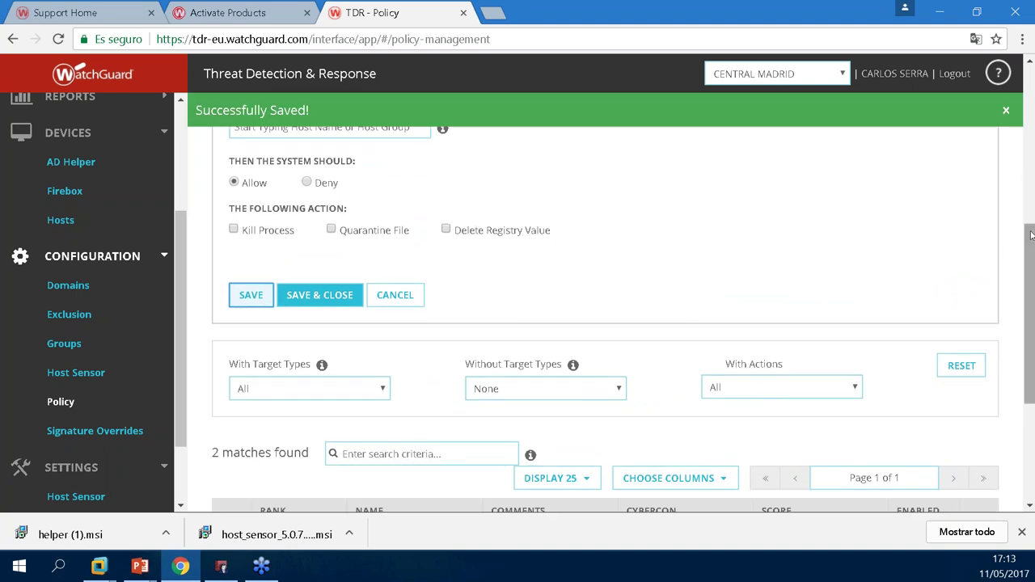
Expand the Soft and Killer policies in turn to compare their targets and actions, and review their rank order in the policy list.
scroll(1032, 210, down, 3)
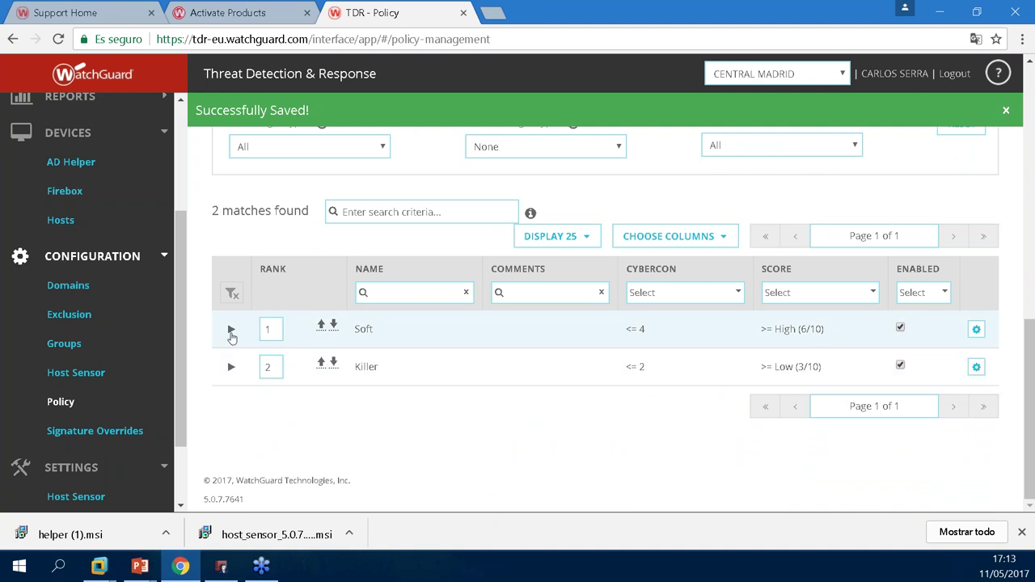
click(231, 331)
drag(1032, 272, 1033, 438)
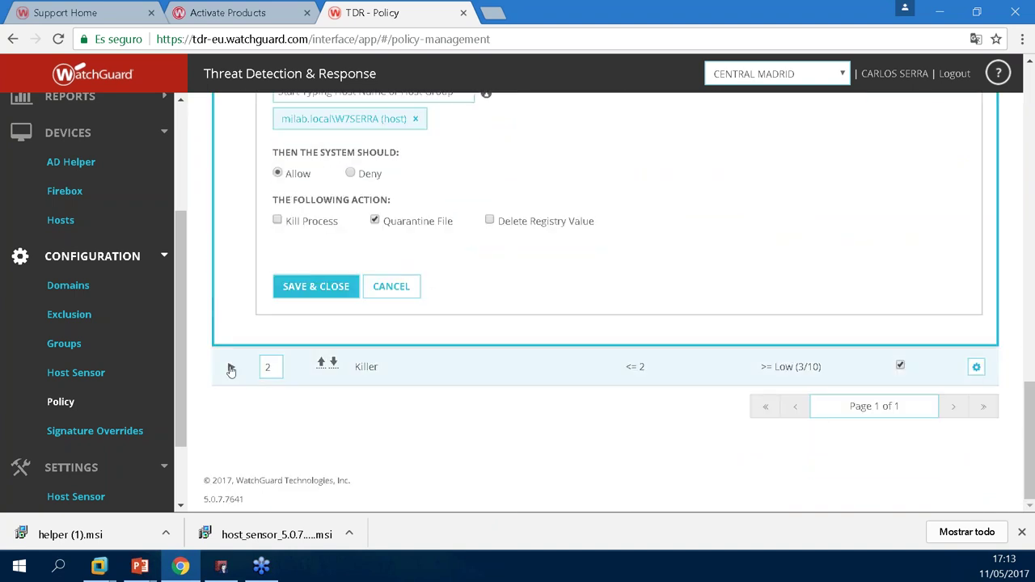
click(230, 366)
drag(1032, 315, 1032, 417)
click(316, 499)
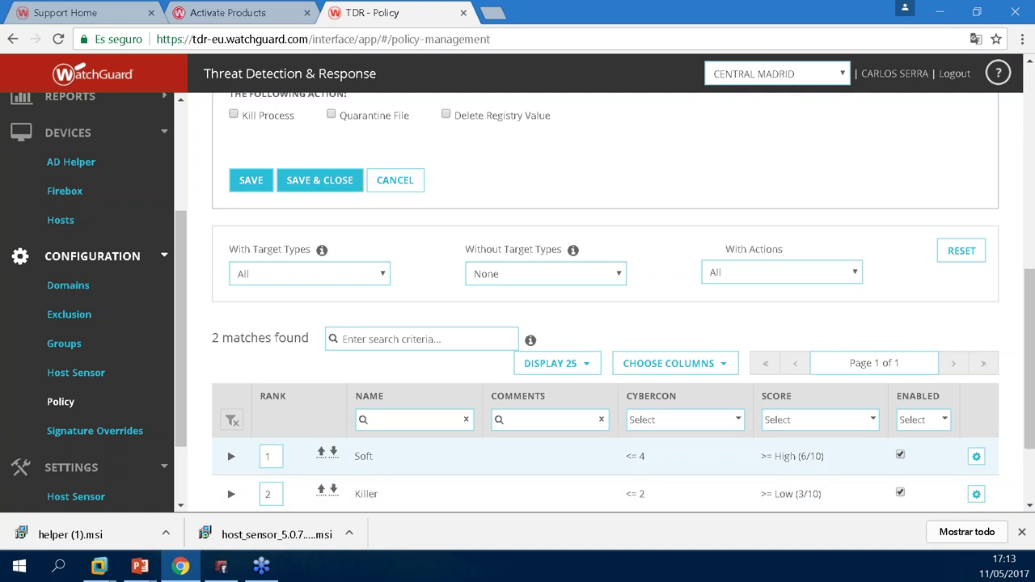
drag(1032, 295, 1033, 339)
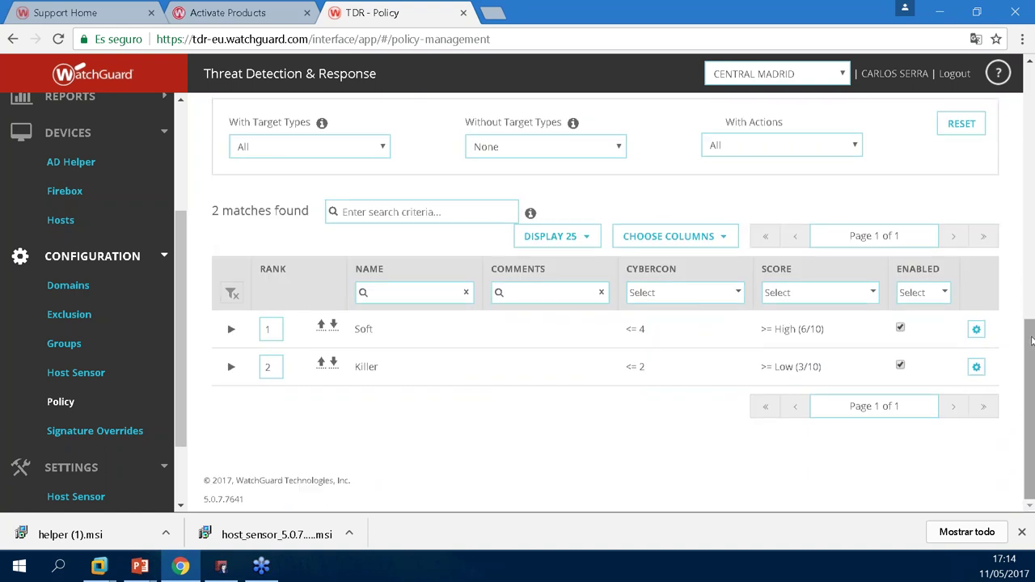
drag(432, 364, 426, 332)
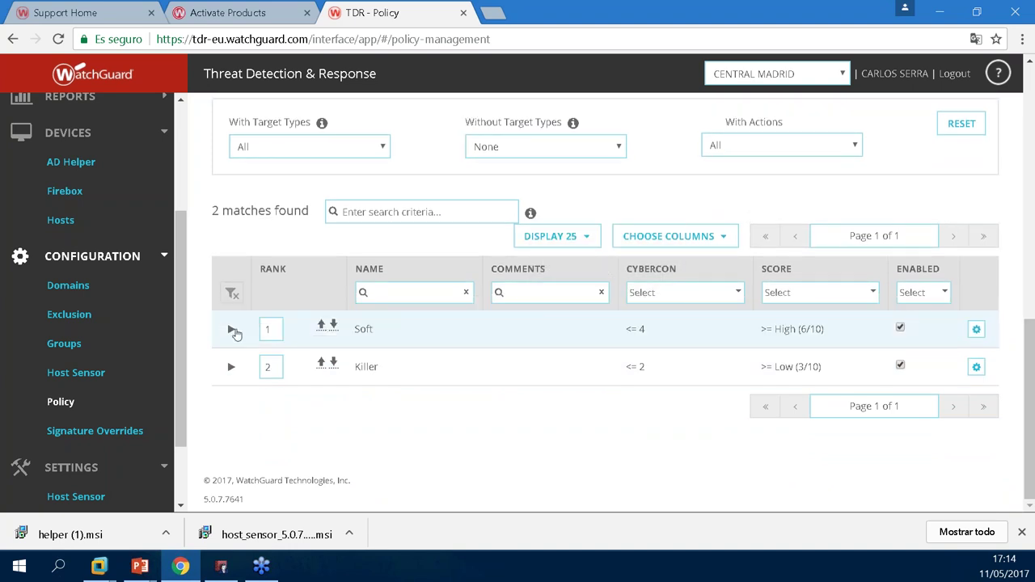
Set the Soft policy's Cybercon threshold to CYBERCON 2, then save and close the policy.
click(231, 330)
click(232, 330)
click(231, 331)
drag(1032, 253, 1032, 300)
click(411, 405)
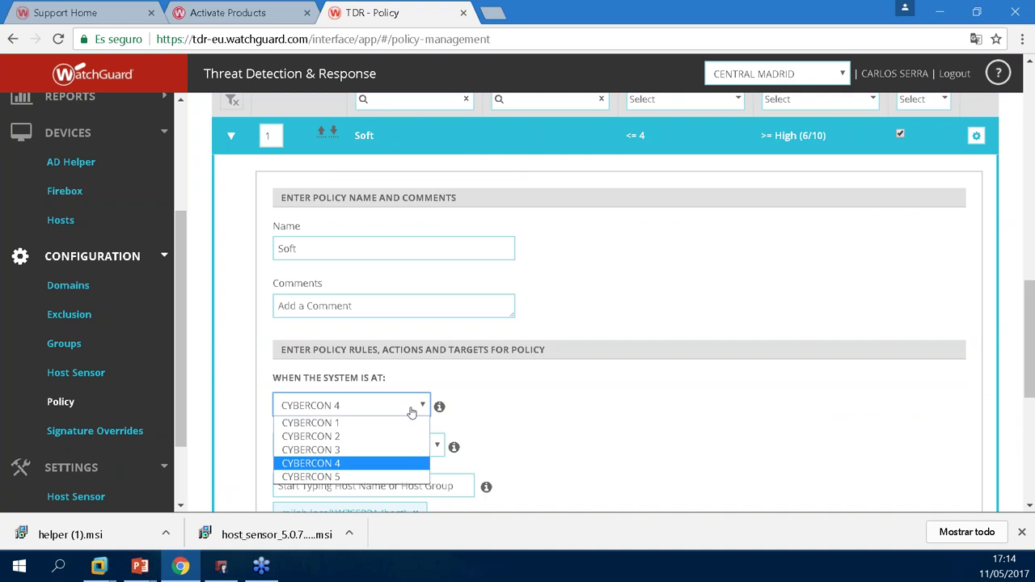
click(347, 434)
scroll(945, 330, down, 5)
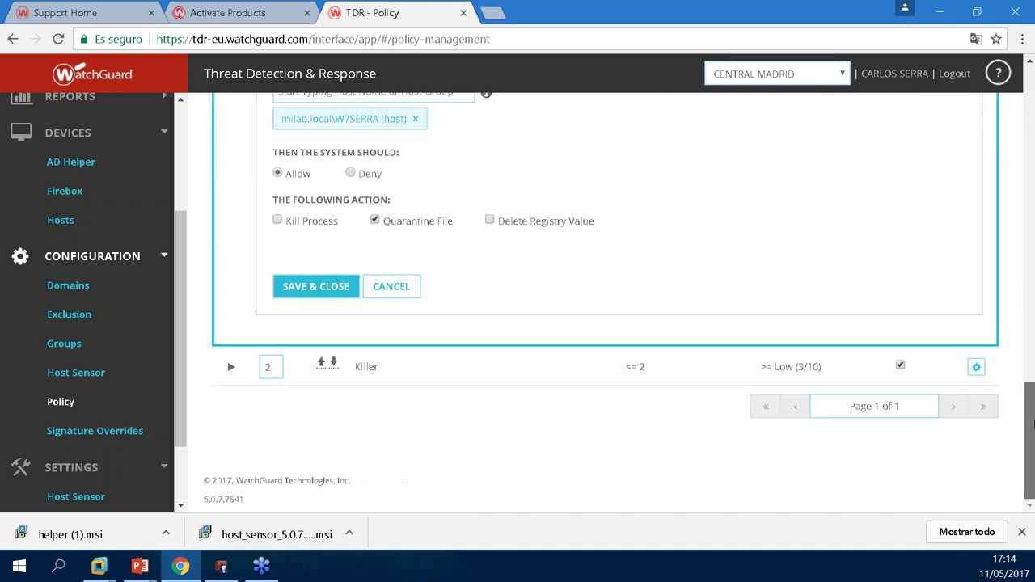
click(320, 286)
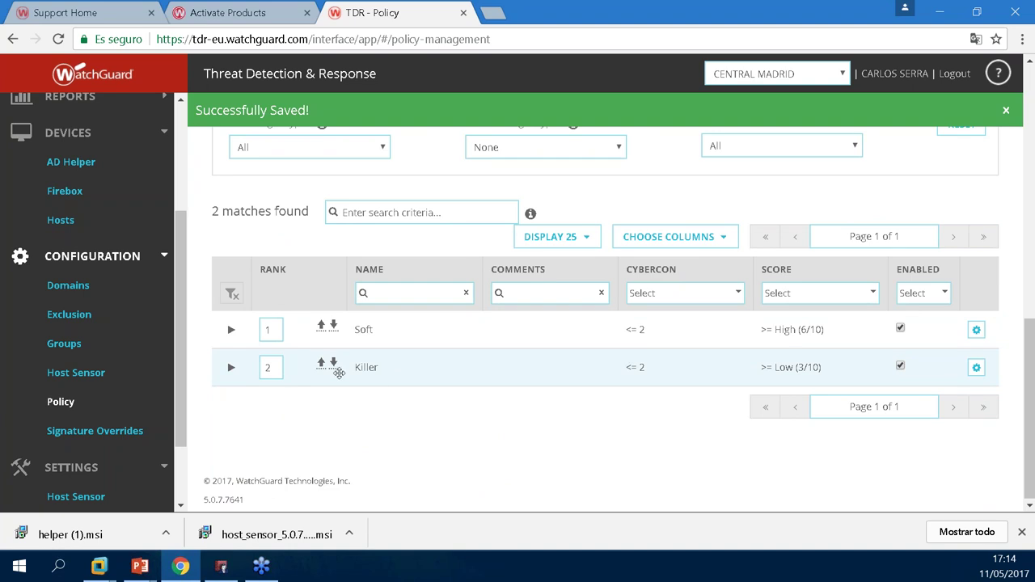
Set the Soft policy's threat score threshold to Low (3/10), then save and close the policy.
click(228, 369)
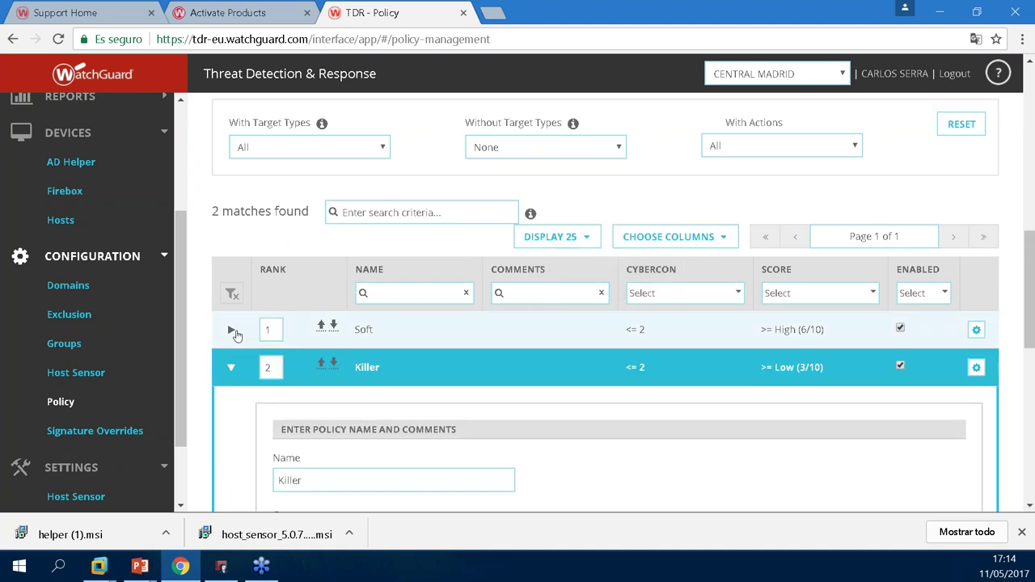
click(236, 331)
drag(1032, 279, 1033, 322)
click(408, 383)
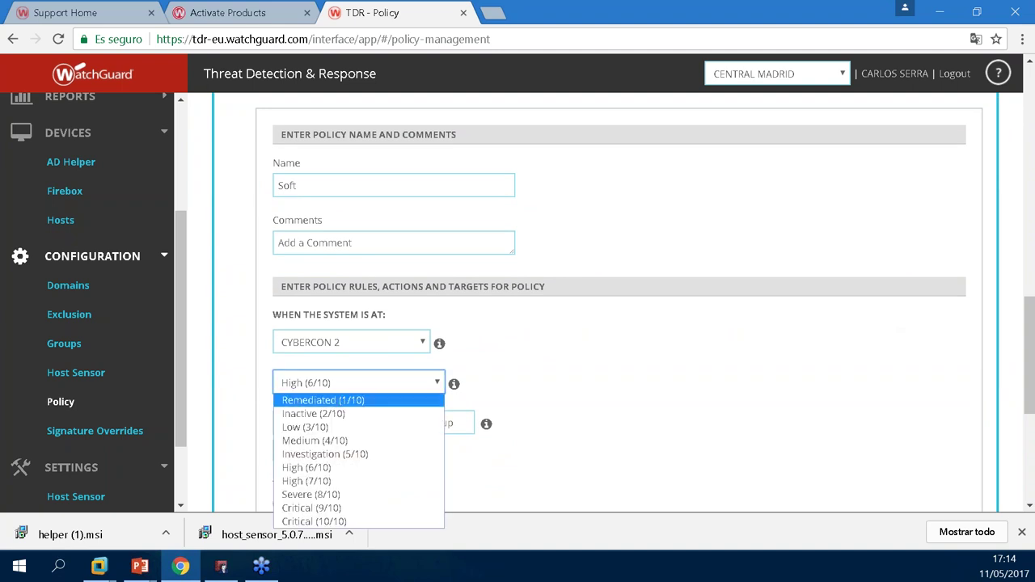
click(348, 428)
scroll(758, 419, down, 3)
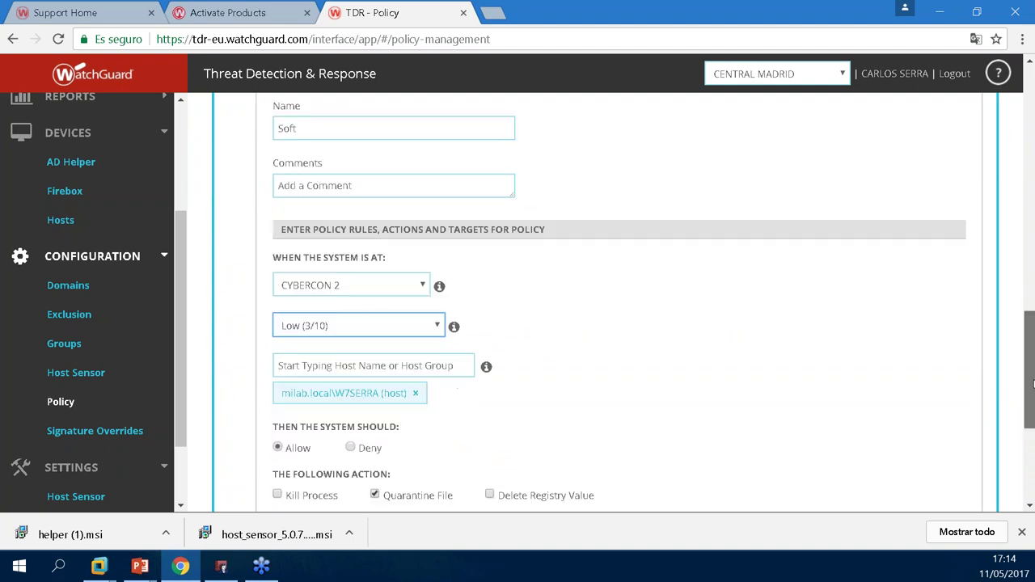
click(333, 419)
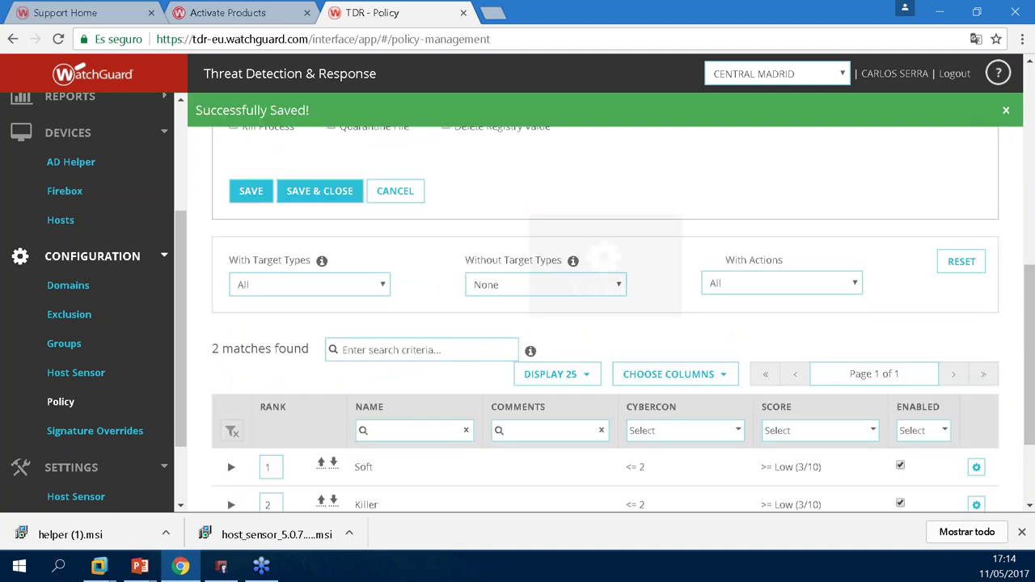
Expand the Soft policy again and examine its thresholds, target host and actions.
drag(1032, 344, 1033, 376)
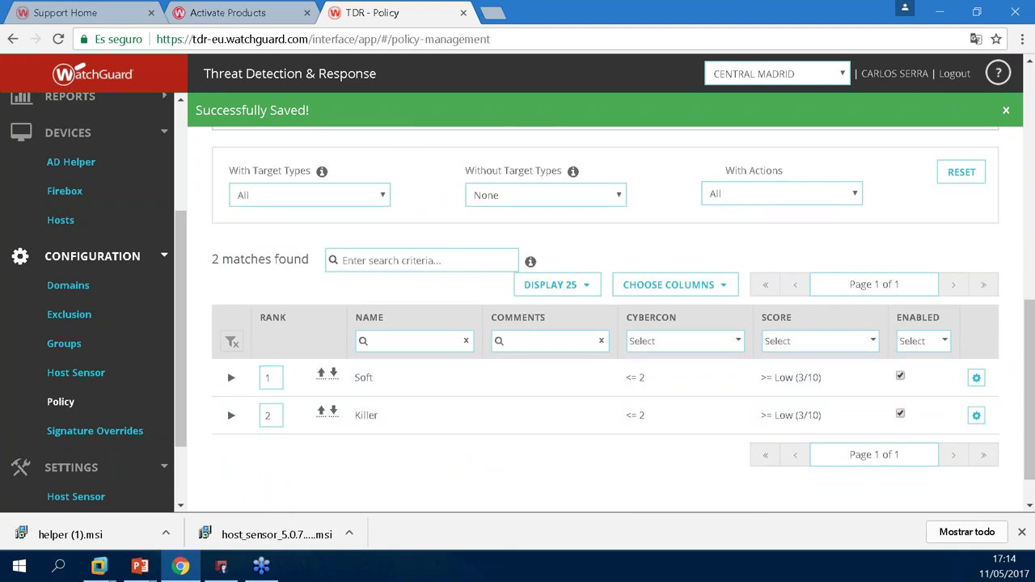
key(alt+Tab)
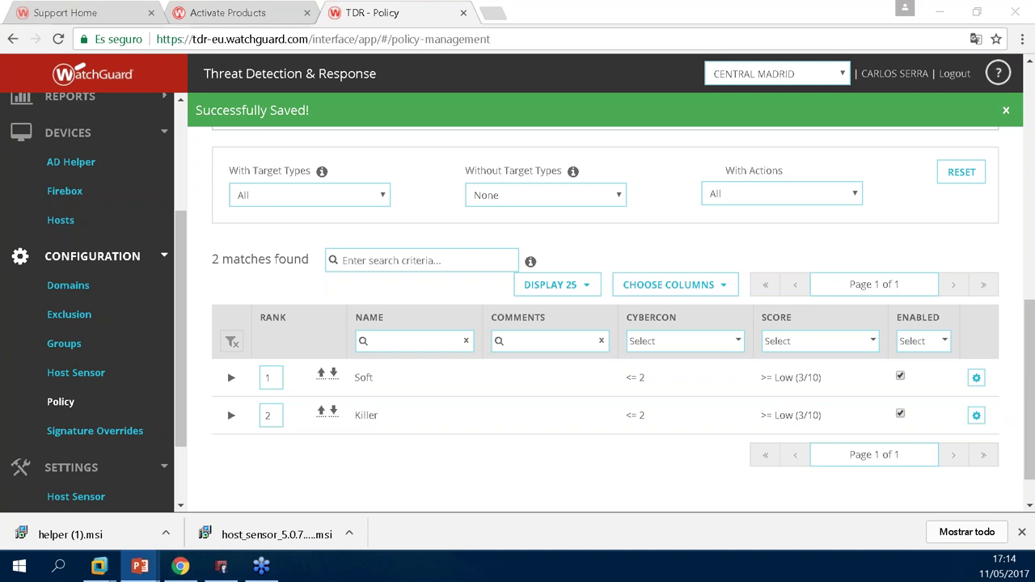
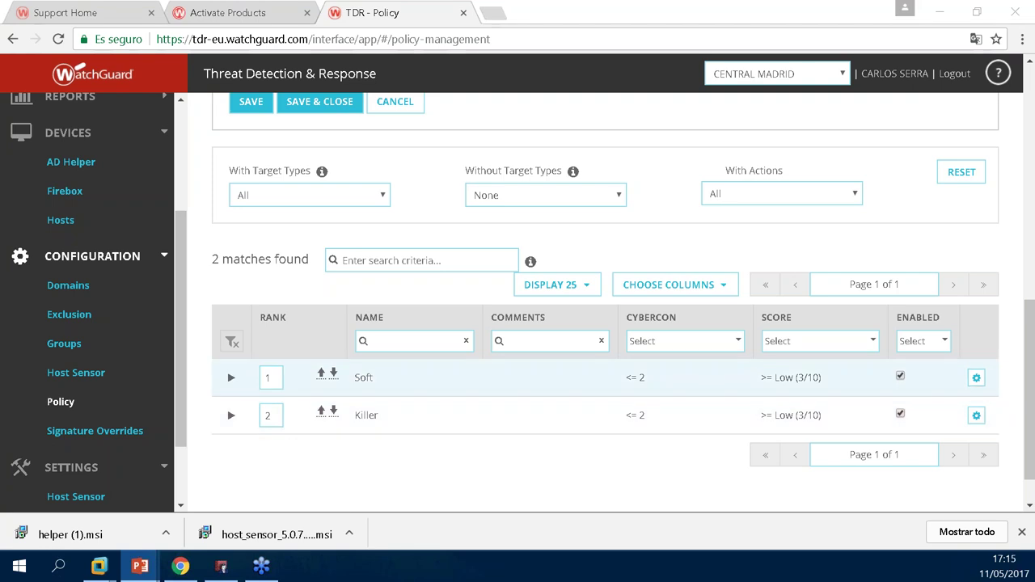
click(232, 378)
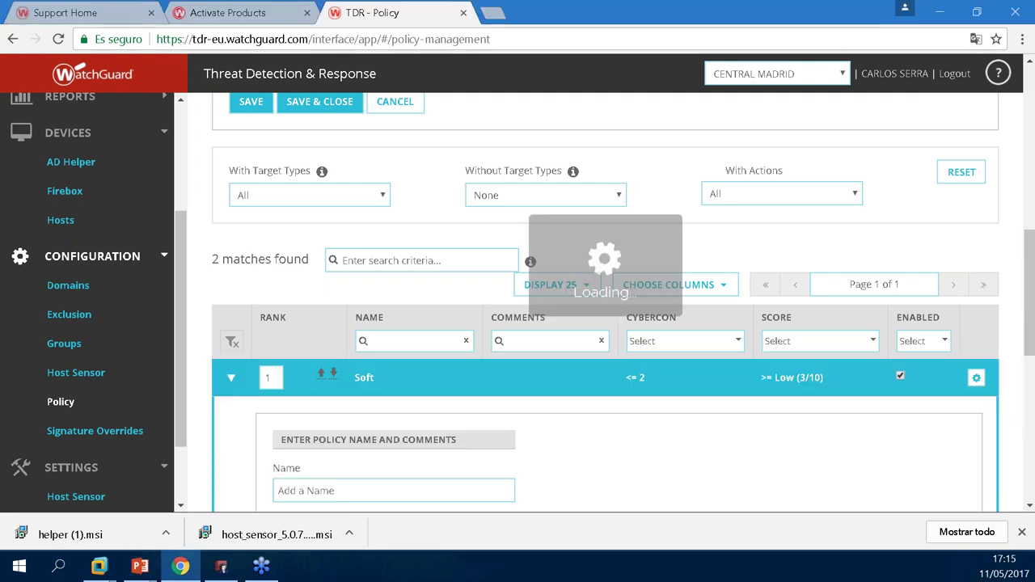
drag(1032, 291, 1033, 418)
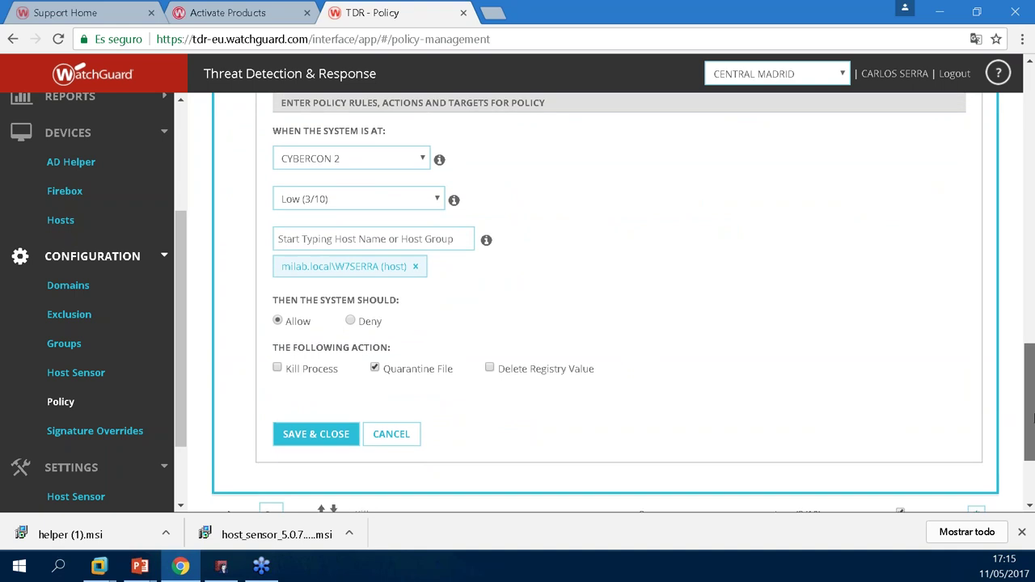
drag(1033, 418, 1033, 467)
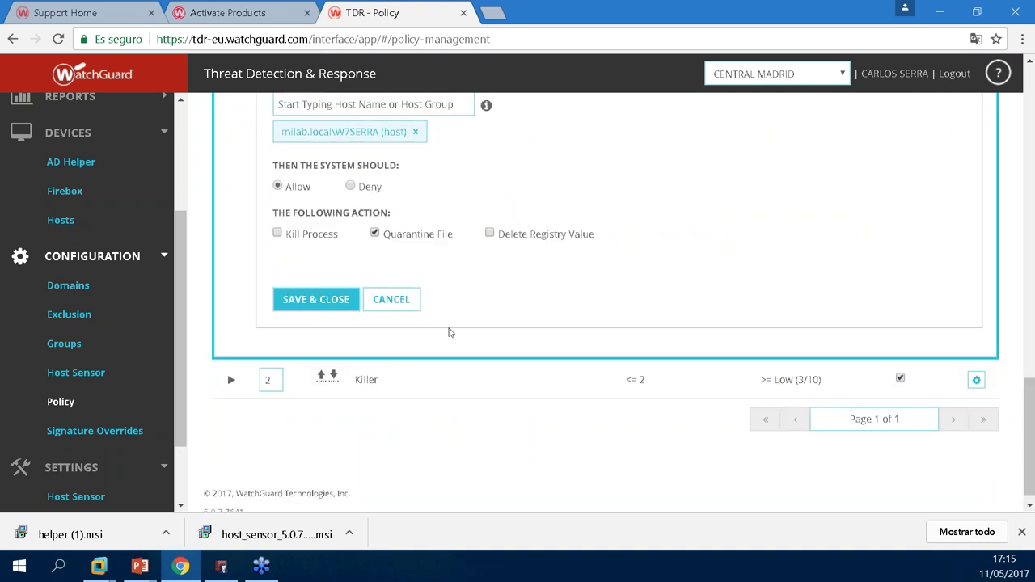
Open the Groups configuration page, clear its Host type filter and examine both pages of groups and one group's available action.
click(61, 345)
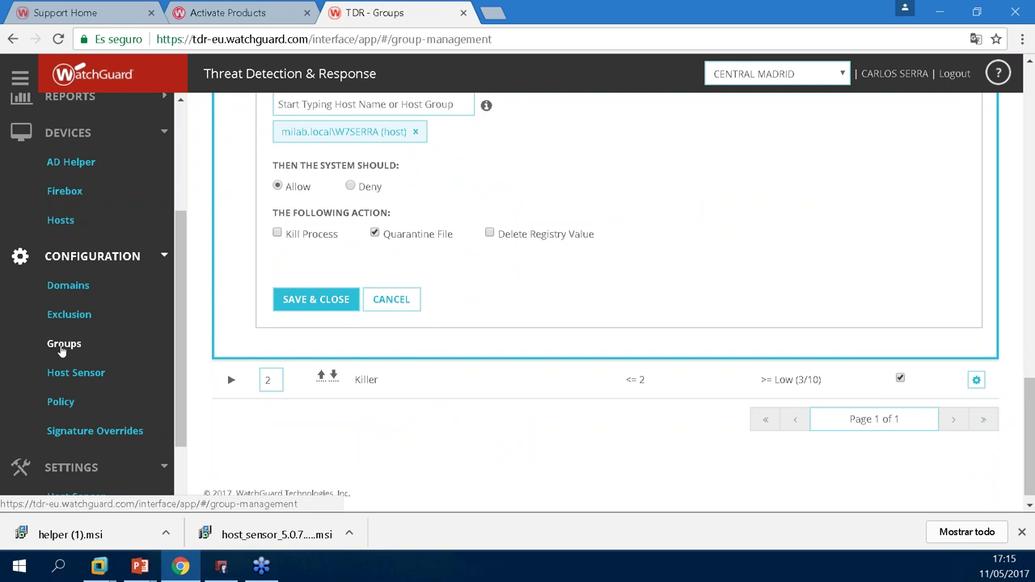
click(233, 254)
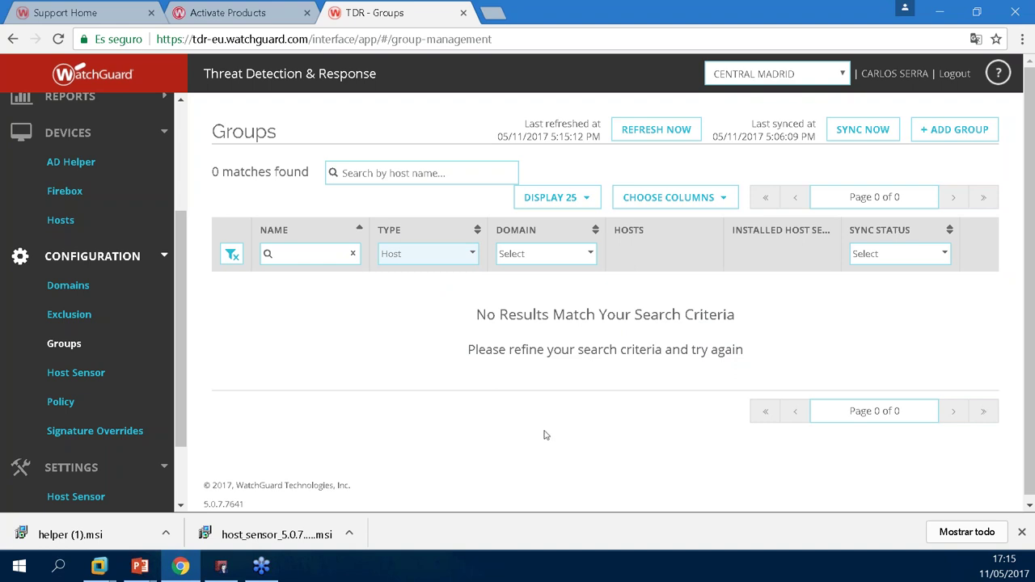
click(230, 255)
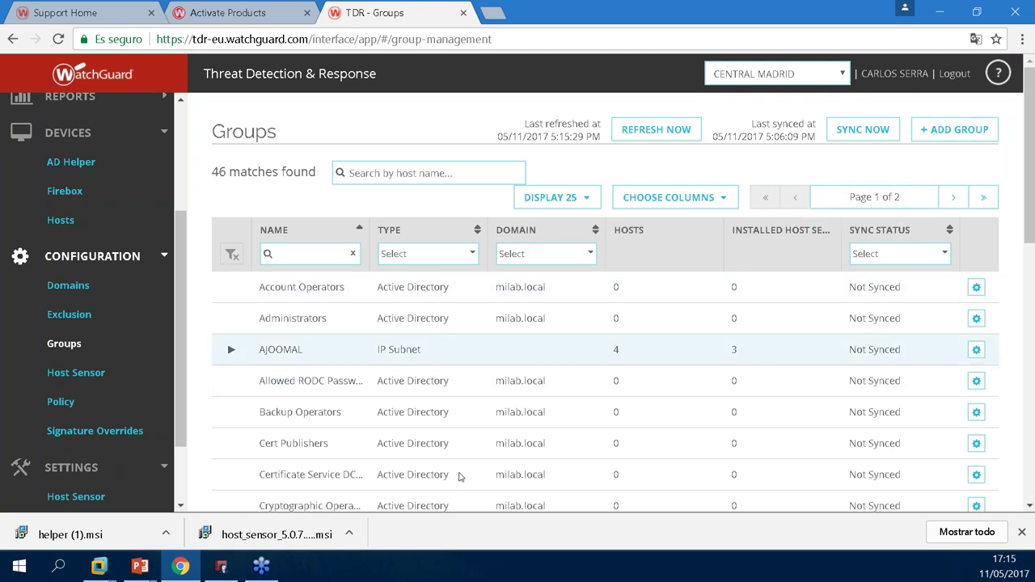
drag(1032, 214, 1031, 496)
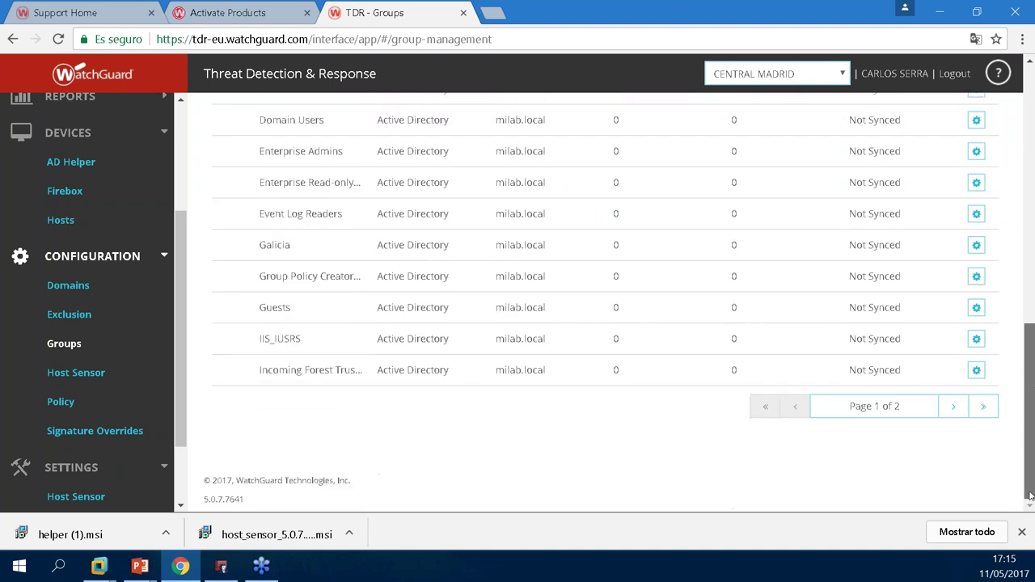
click(952, 406)
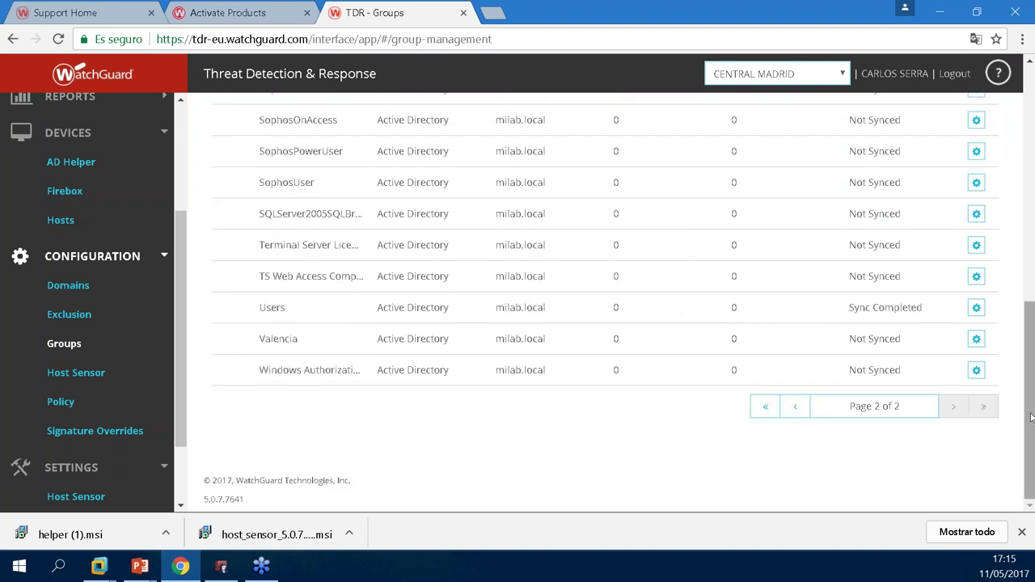
drag(1030, 418, 1031, 105)
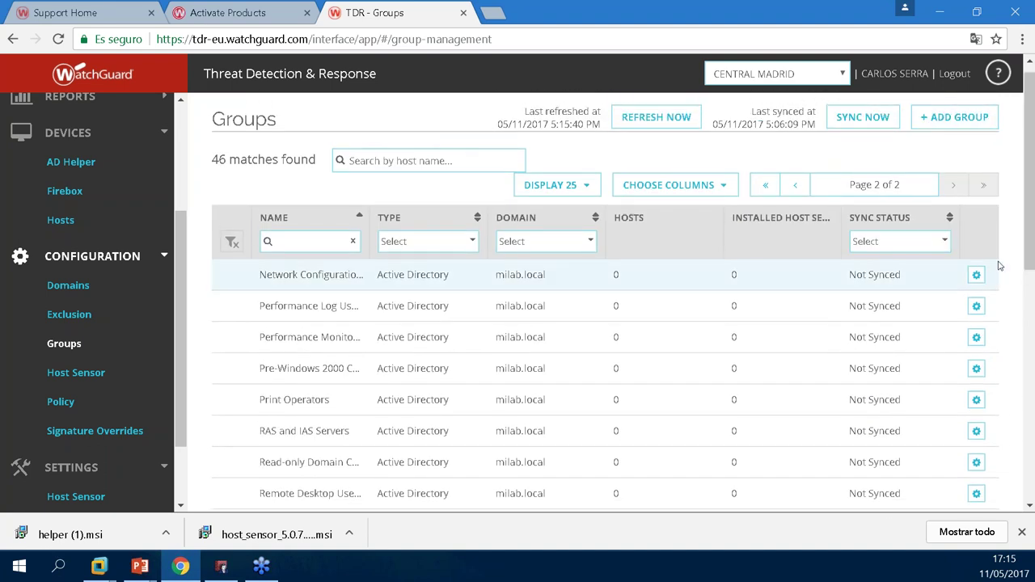
click(976, 275)
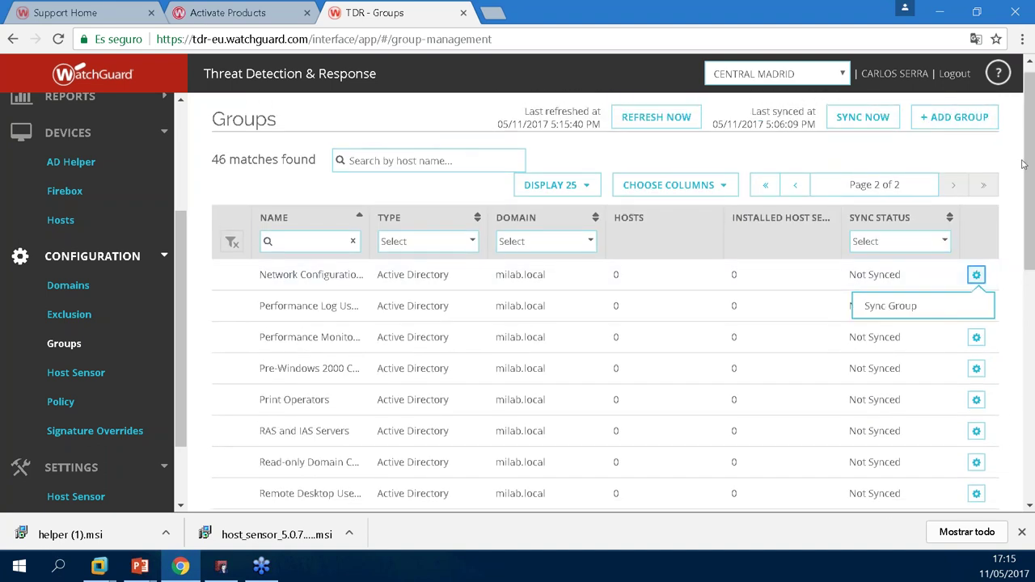
Start a new group of type Host and name it Usuarios-peligrosos.
click(979, 120)
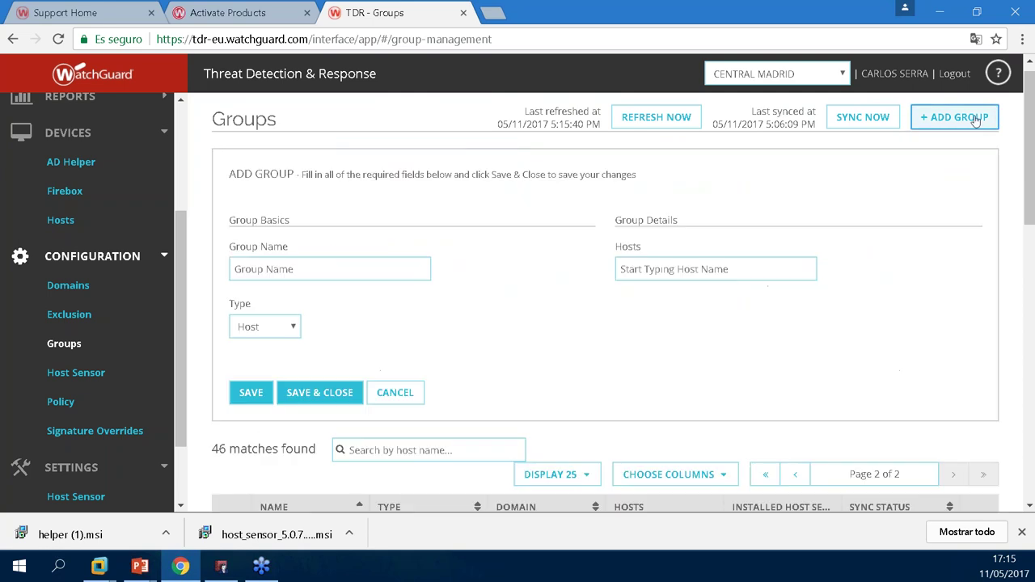
click(298, 277)
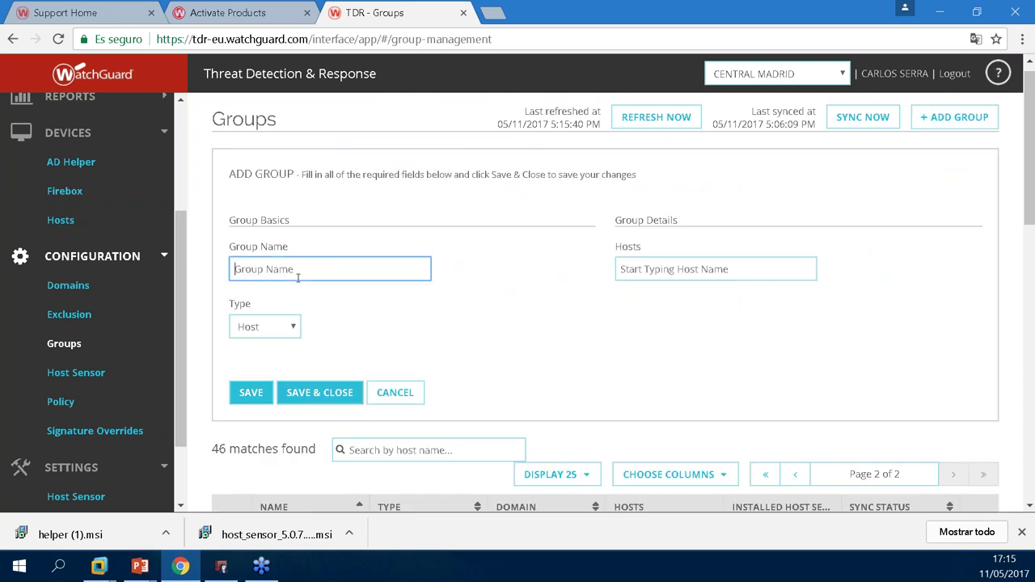
text(Ususarios)
text(-peligrosos)
Add the host milab.local\W7SERRA to the new Usuarios-peligrosos group.
click(670, 272)
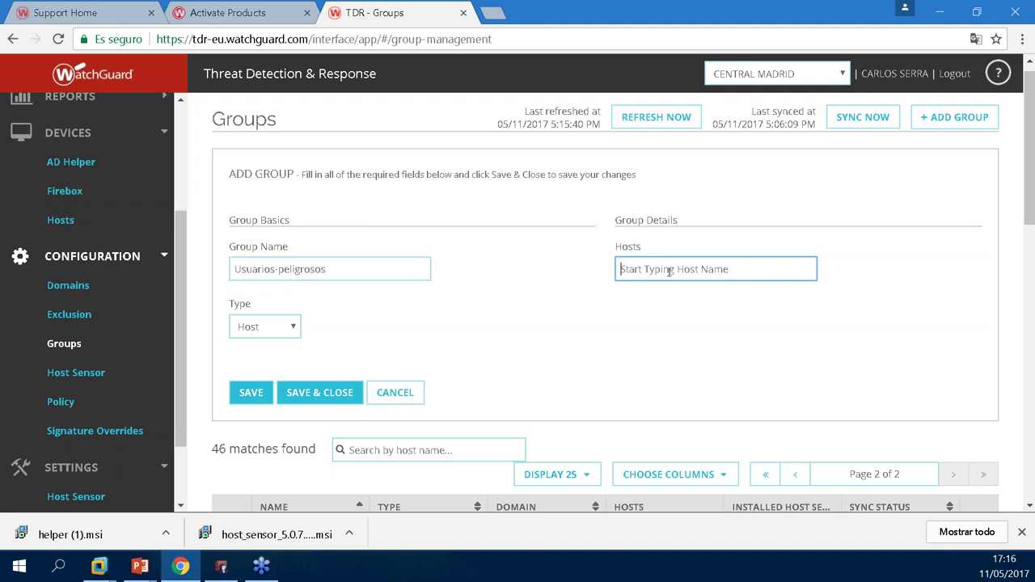
text(w7s)
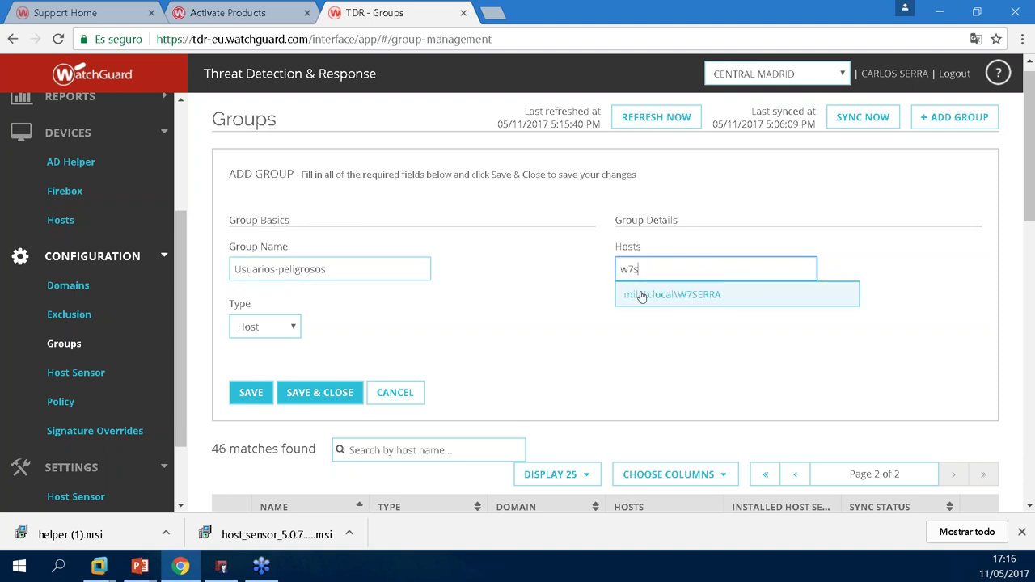
click(641, 295)
Switch the new group's type to IP Subnet to examine its address and mask fields, and set it back to Host.
click(280, 332)
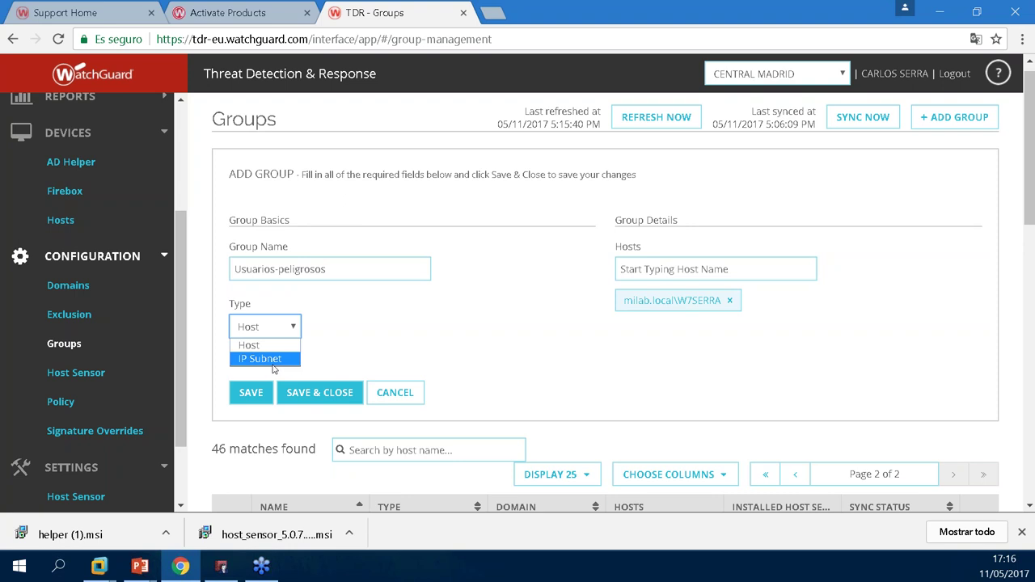
click(275, 361)
click(688, 269)
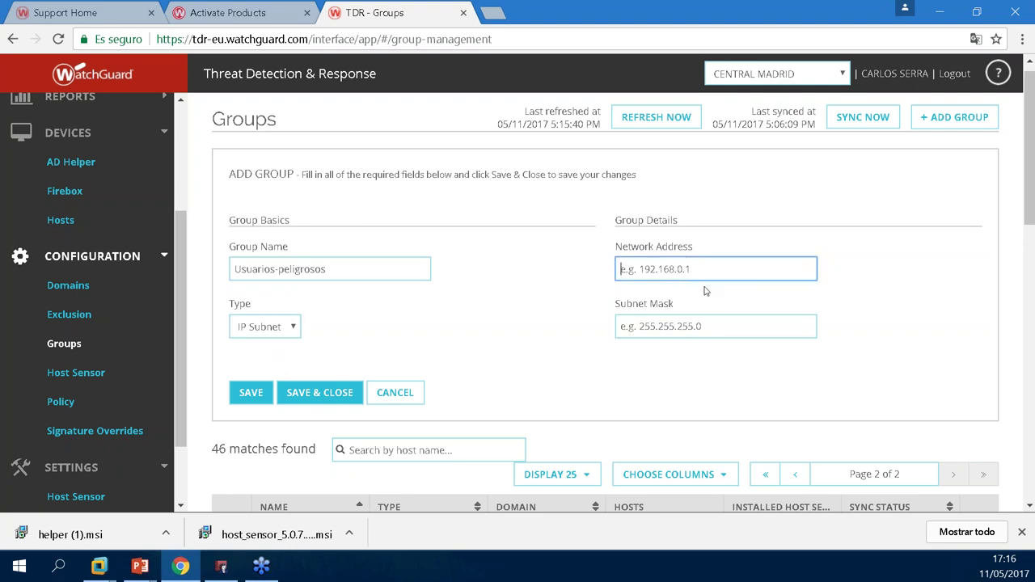
click(273, 334)
click(262, 346)
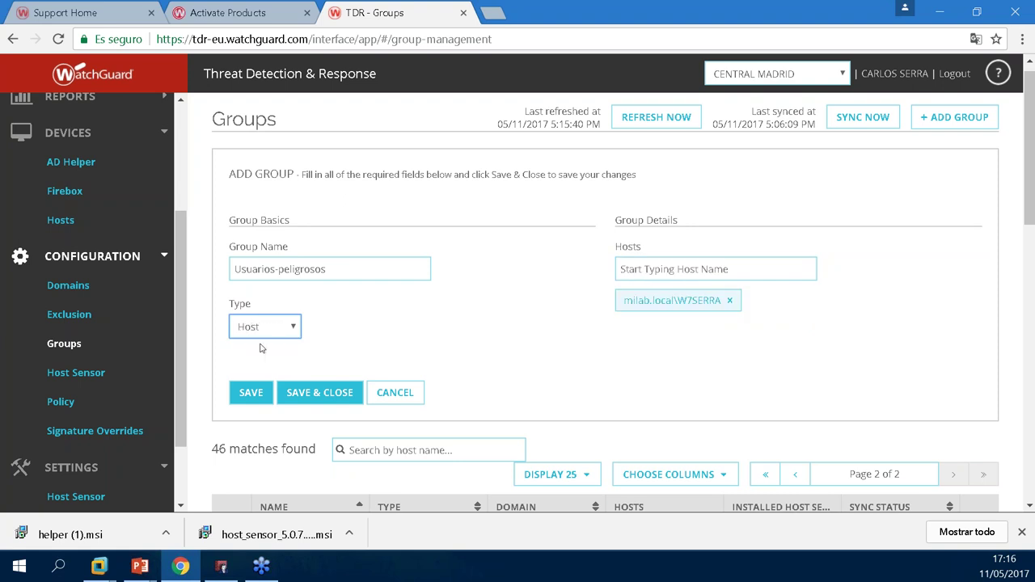
scroll(1031, 194, down, 1)
mouse_move(1033, 195)
mouse_down()
mouse_move(1033, 299)
mouse_move(1033, 210)
mouse_up()
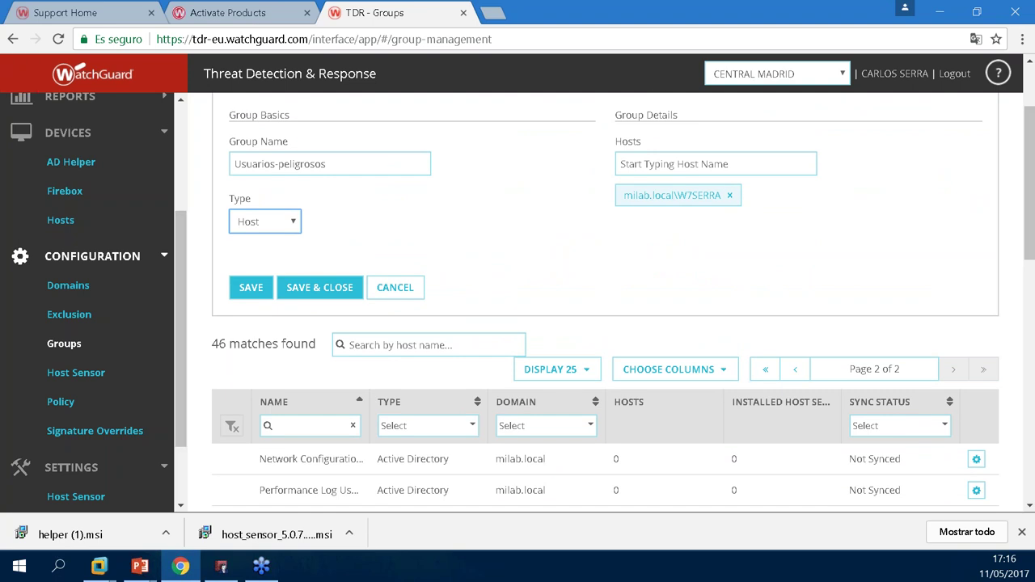
Leave the new group without saving, open the Domains configuration page and check the synchronization status of milab.local.
key(alt+Tab)
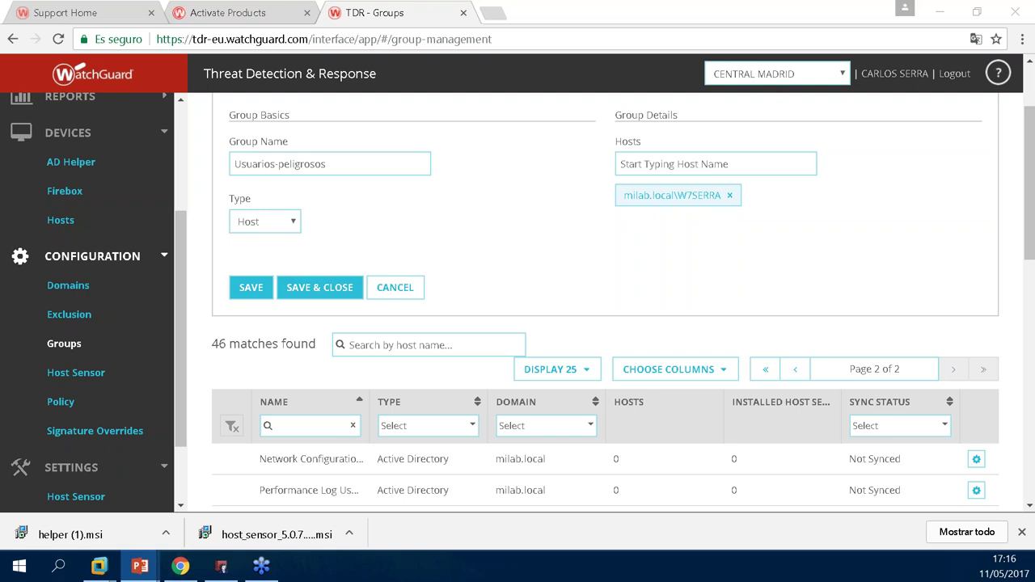
mouse_move(19, 77)
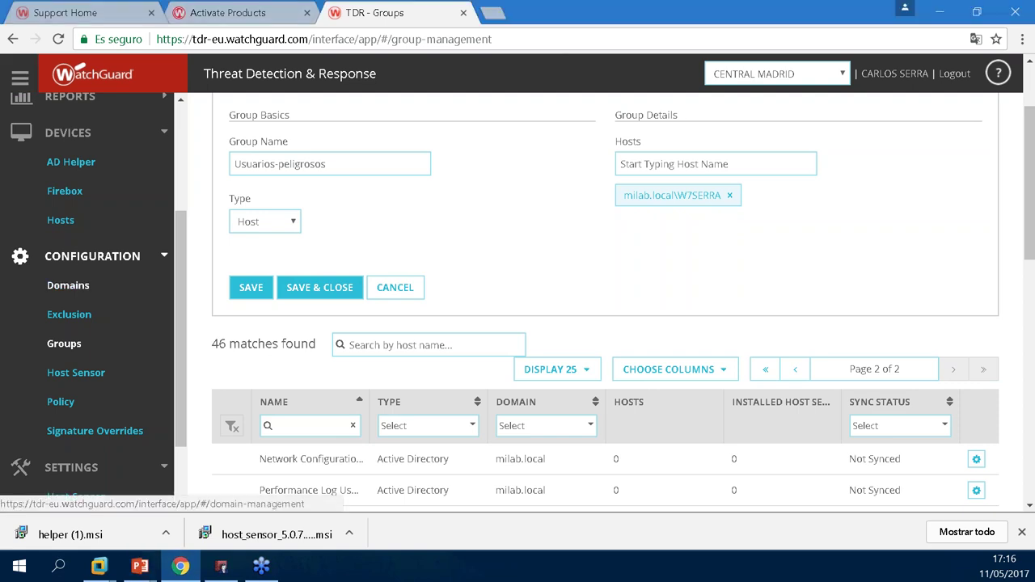
click(69, 285)
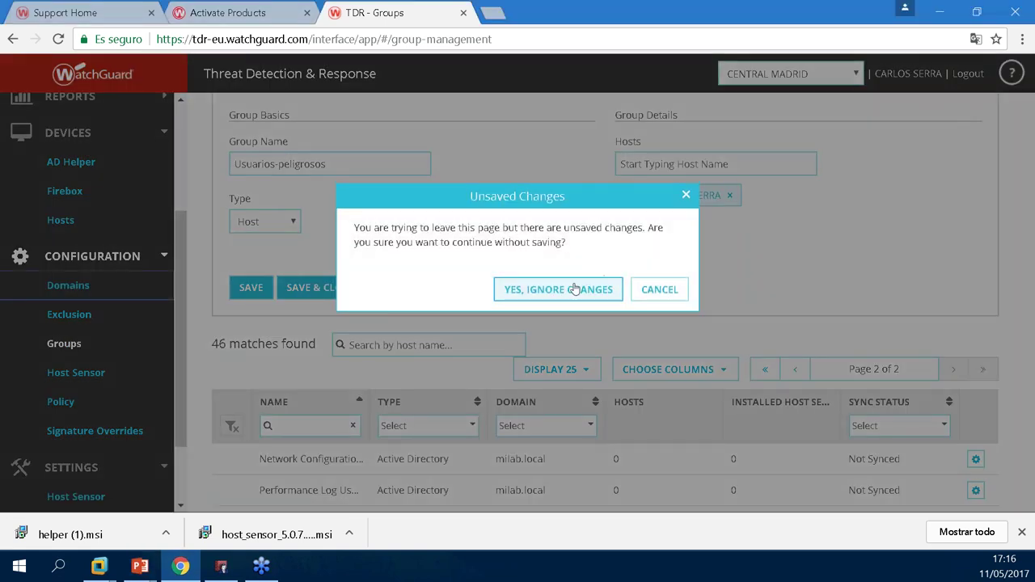
click(575, 288)
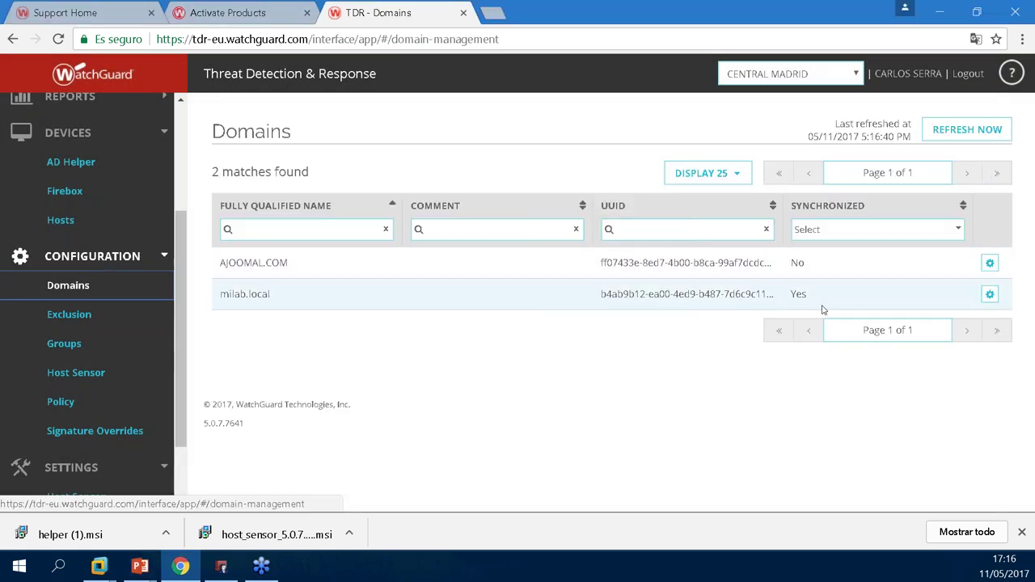
double_click(248, 293)
click(811, 299)
double_click(809, 298)
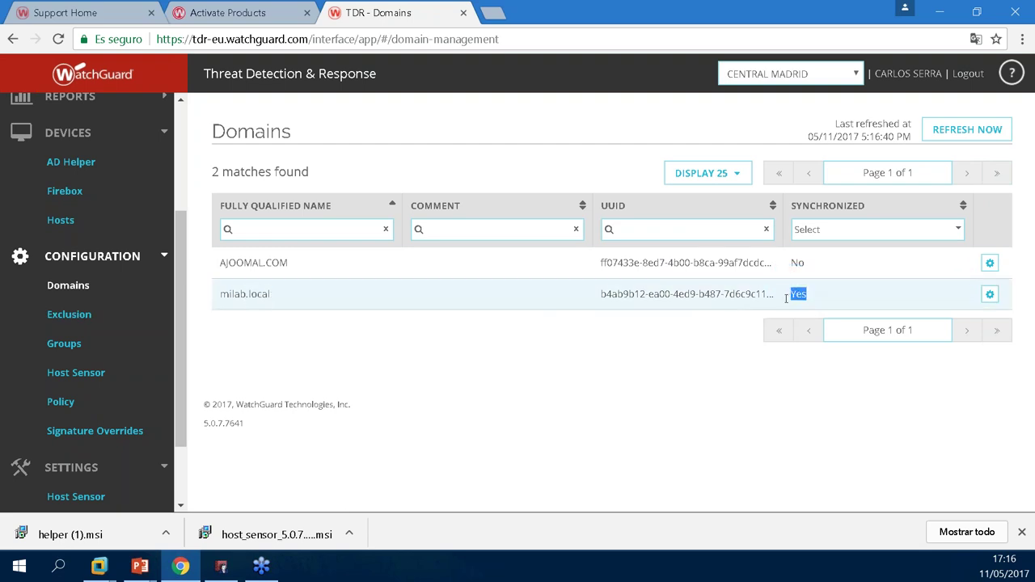
Open the Exclusion page and start a new exclusion to examine its path, subfolder, entity and description options.
click(73, 316)
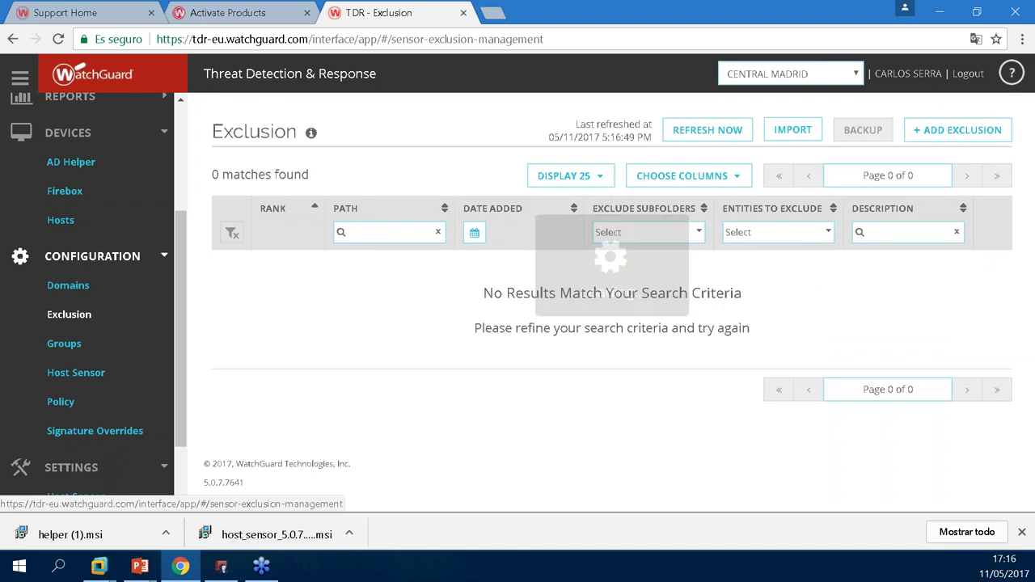
click(982, 138)
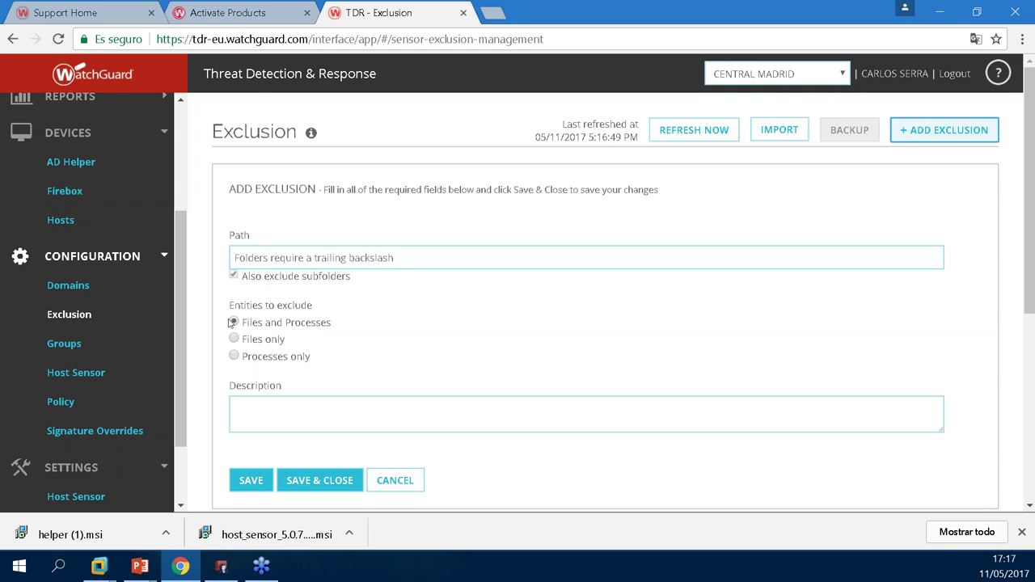
click(306, 566)
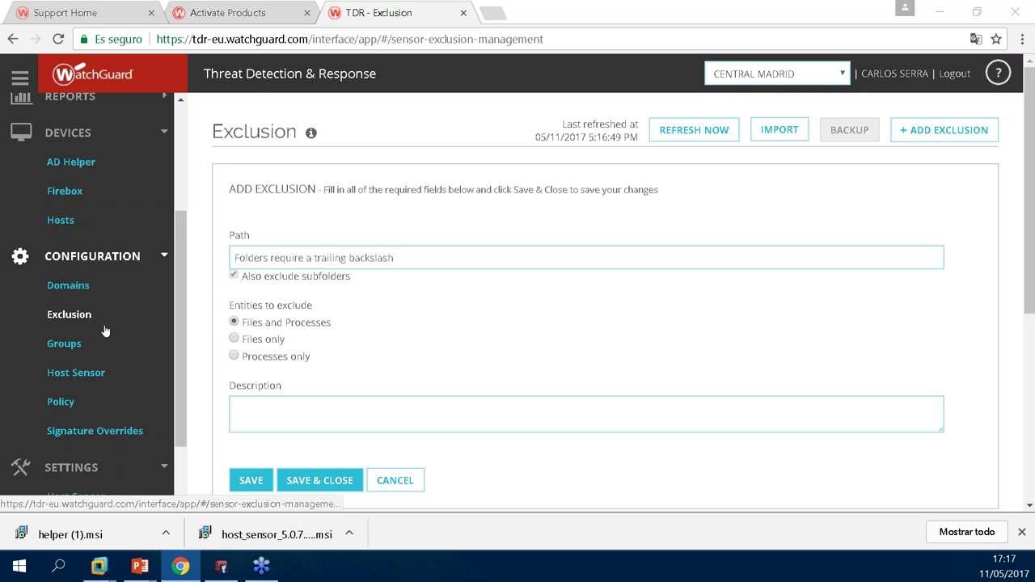
Open the Signature Overrides page, start a new override and enable its Whitelist option.
click(105, 429)
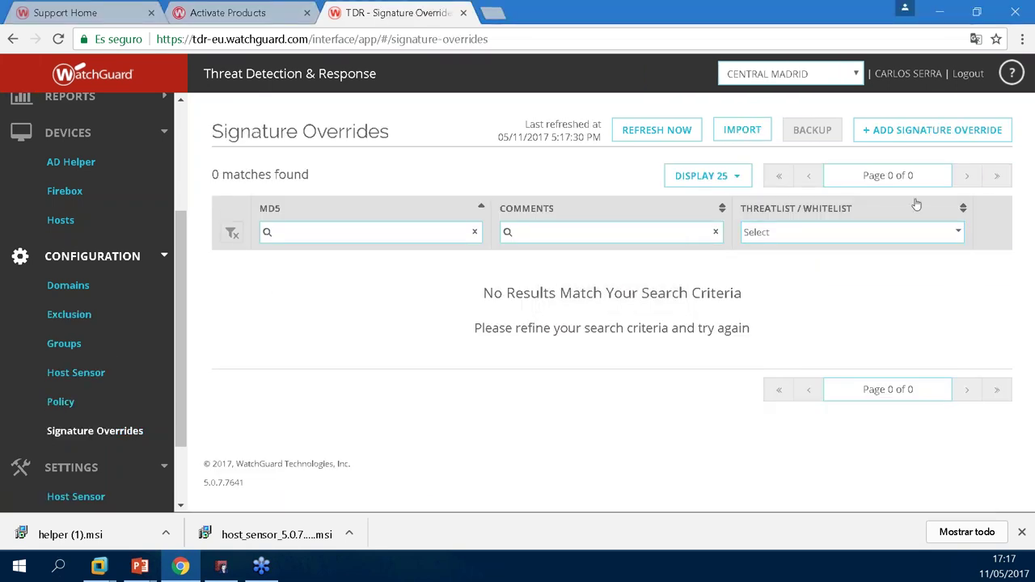
click(931, 129)
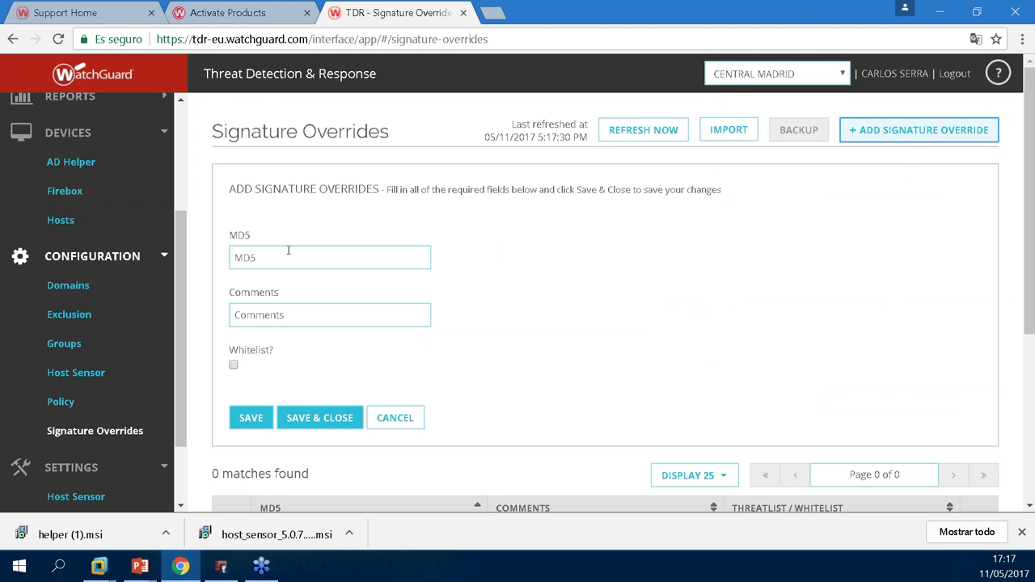
click(251, 256)
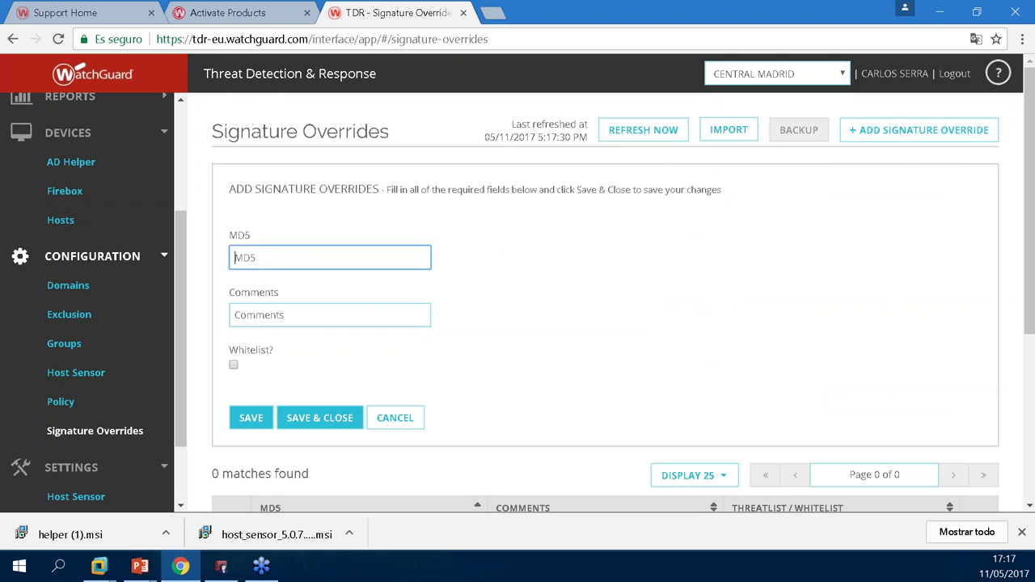
click(241, 361)
click(233, 365)
scroll(1028, 199, down, 2)
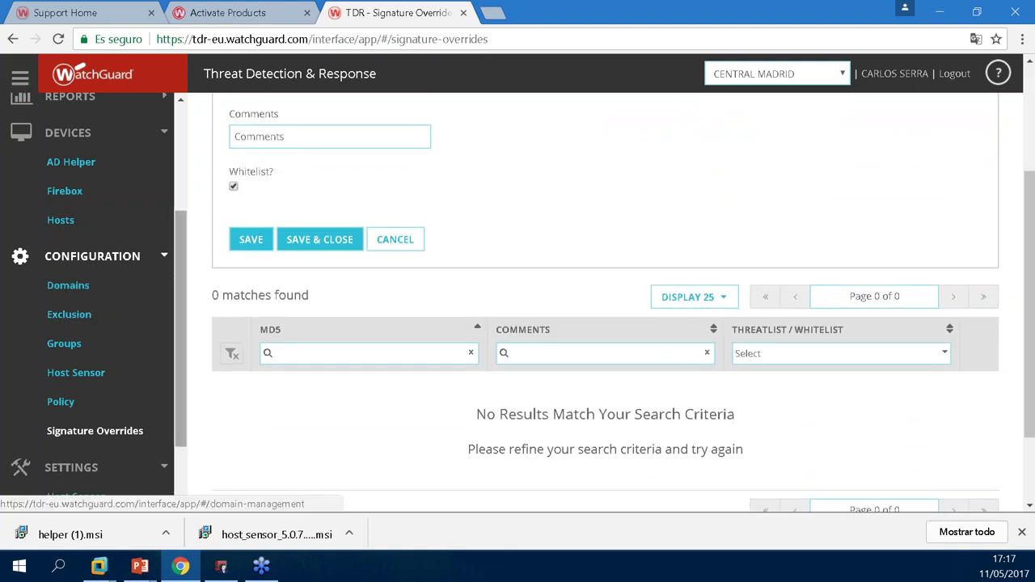
scroll(123, 193, up, 2)
Discard the unsaved signature override, return to the Dashboard and open its list of Medium/Low indicators.
click(95, 152)
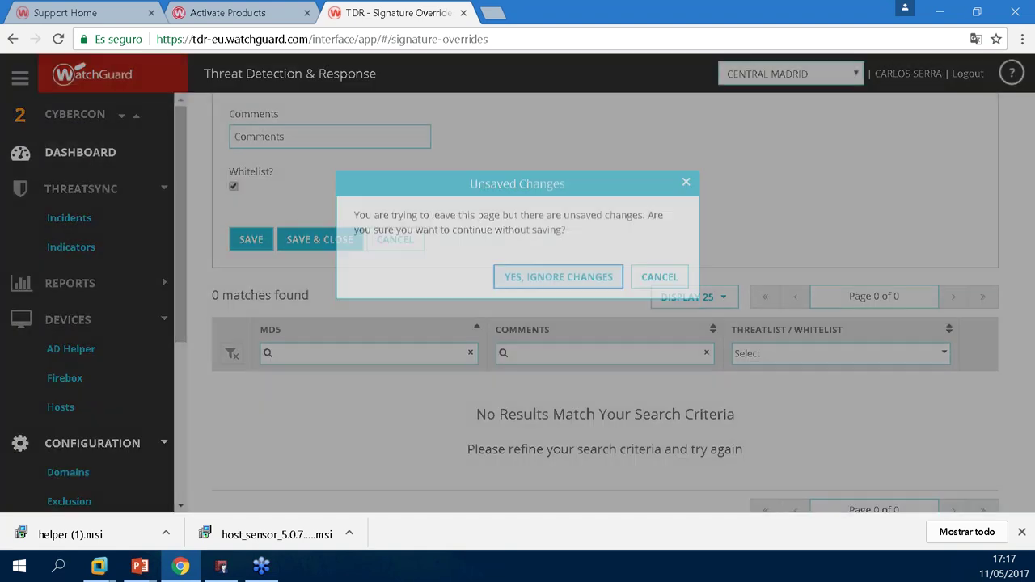
click(571, 286)
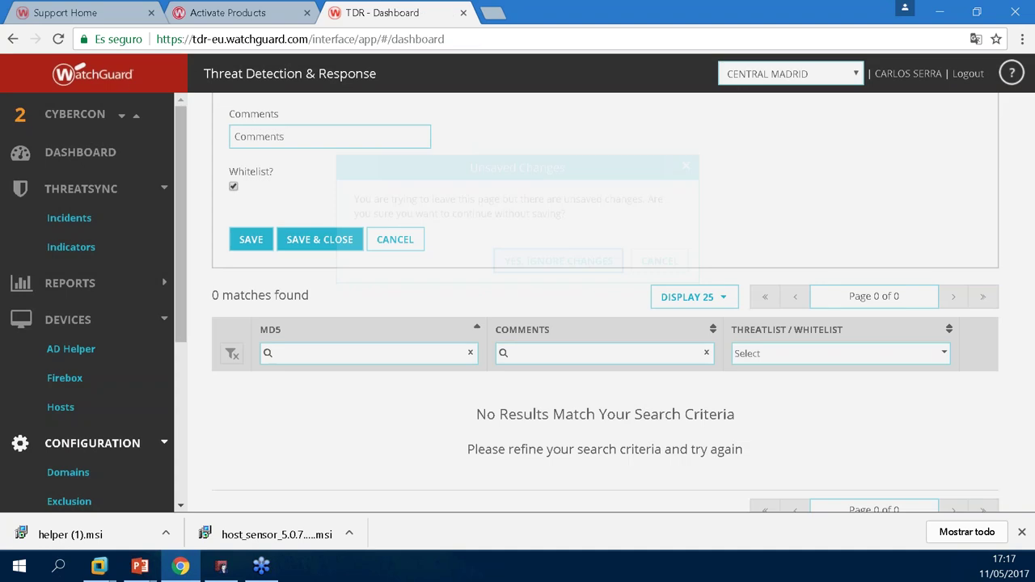
drag(1032, 259, 1033, 169)
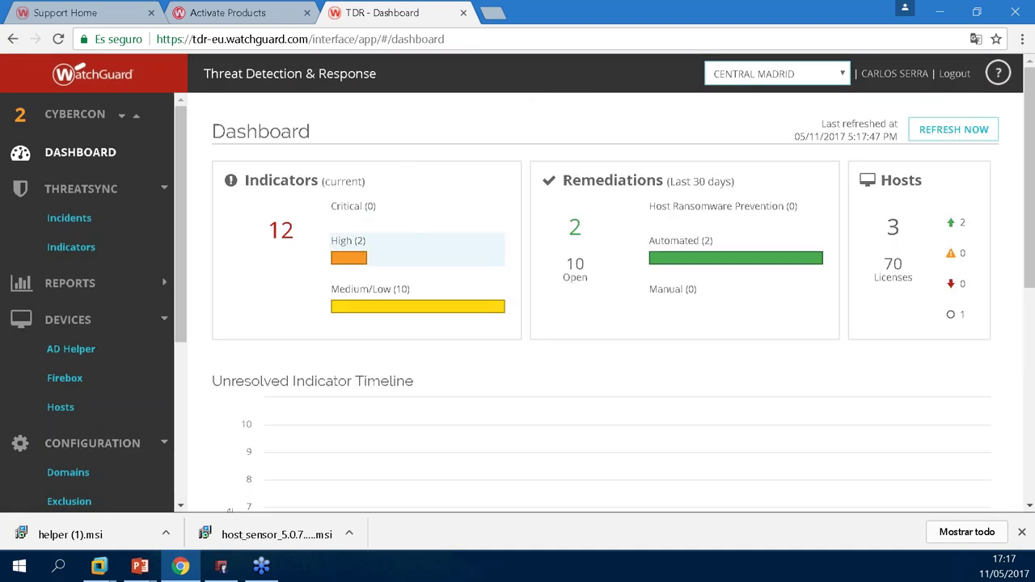
click(364, 305)
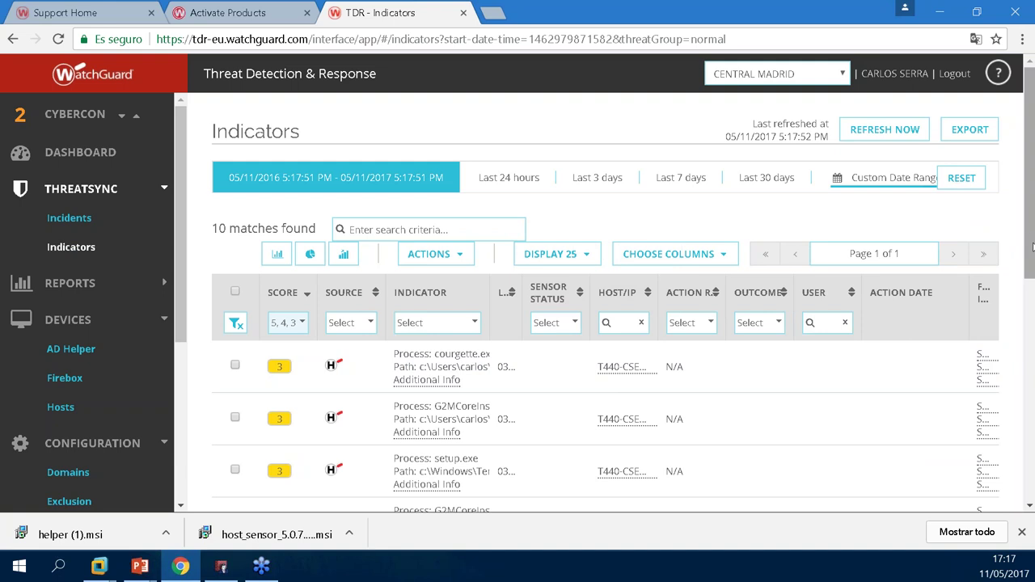
scroll(1031, 236, down, 2)
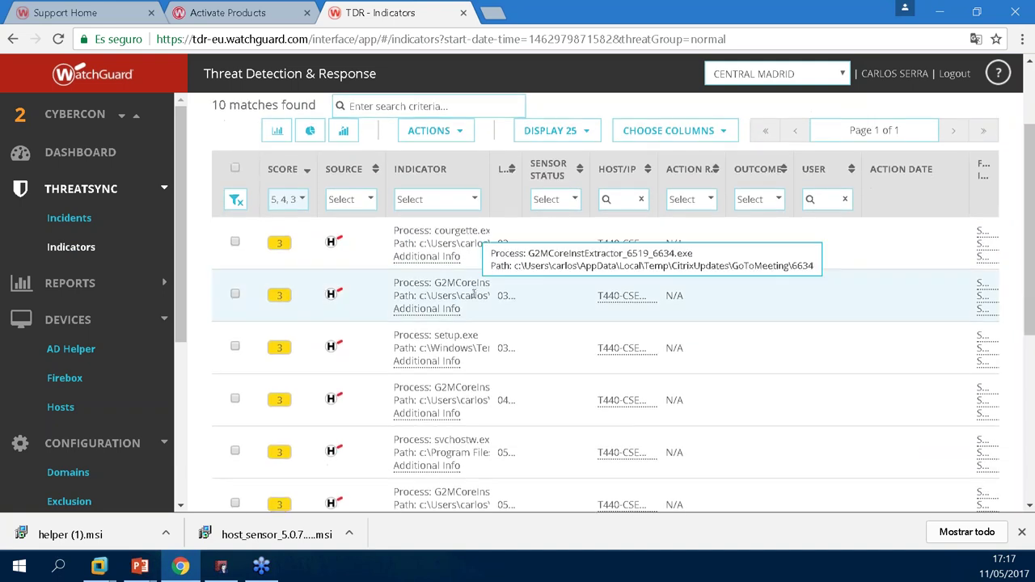
Examine the additional information of the G2MCoreInstExtractor_6519_6634.exe indicator, close it and look through the whole indicator list.
click(439, 310)
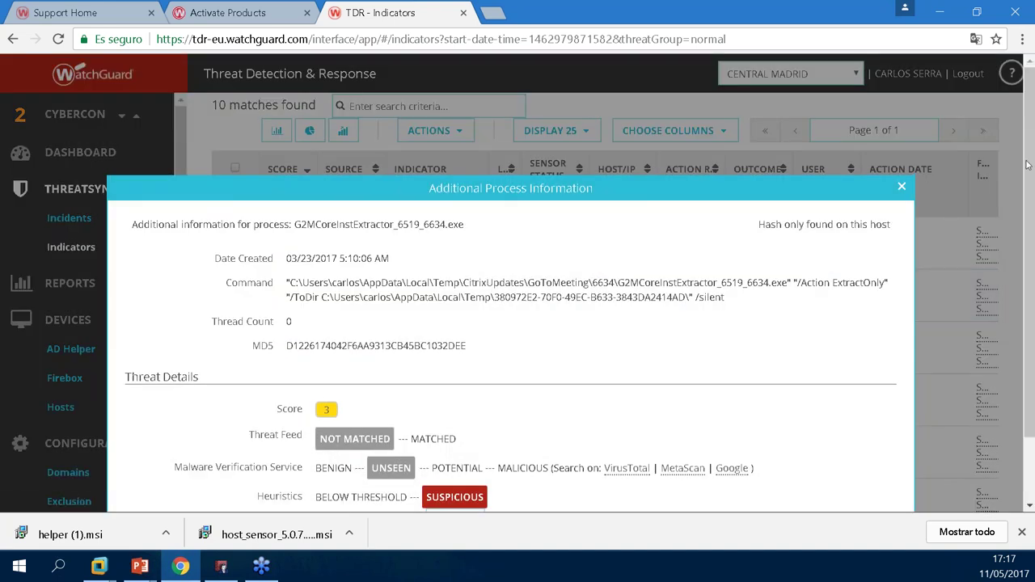
click(1027, 189)
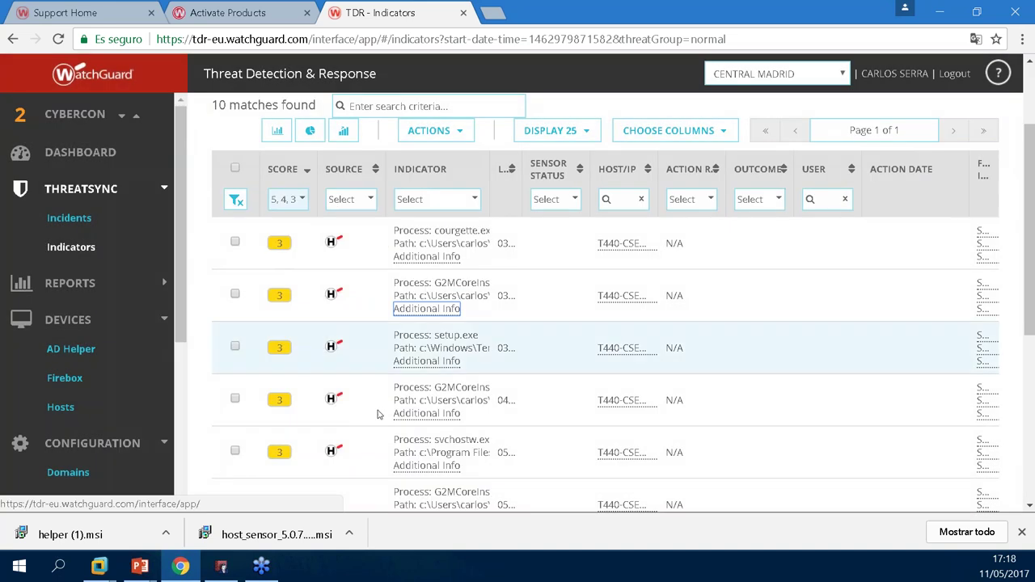
drag(1030, 271, 1031, 429)
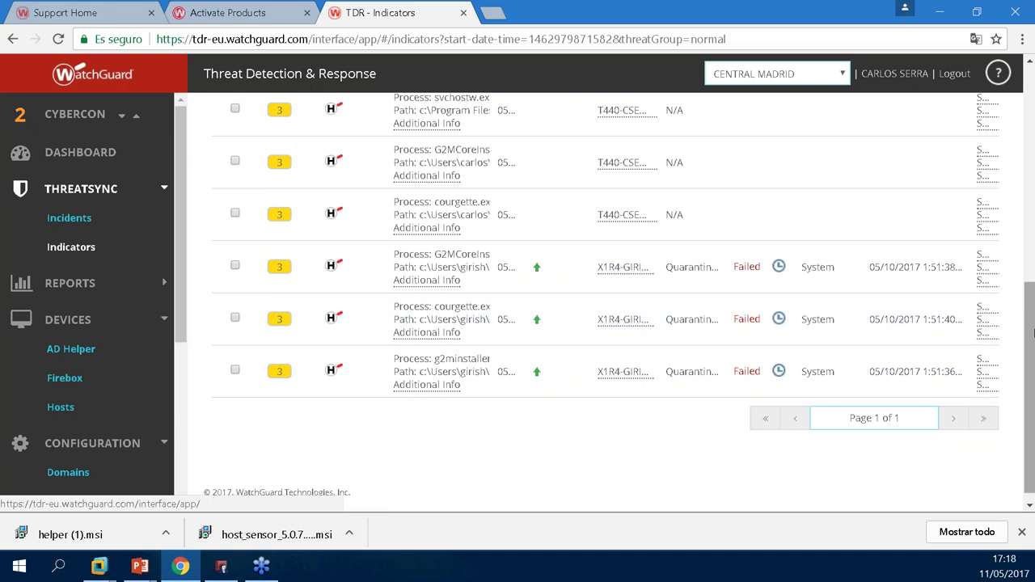
drag(1028, 344, 1032, 187)
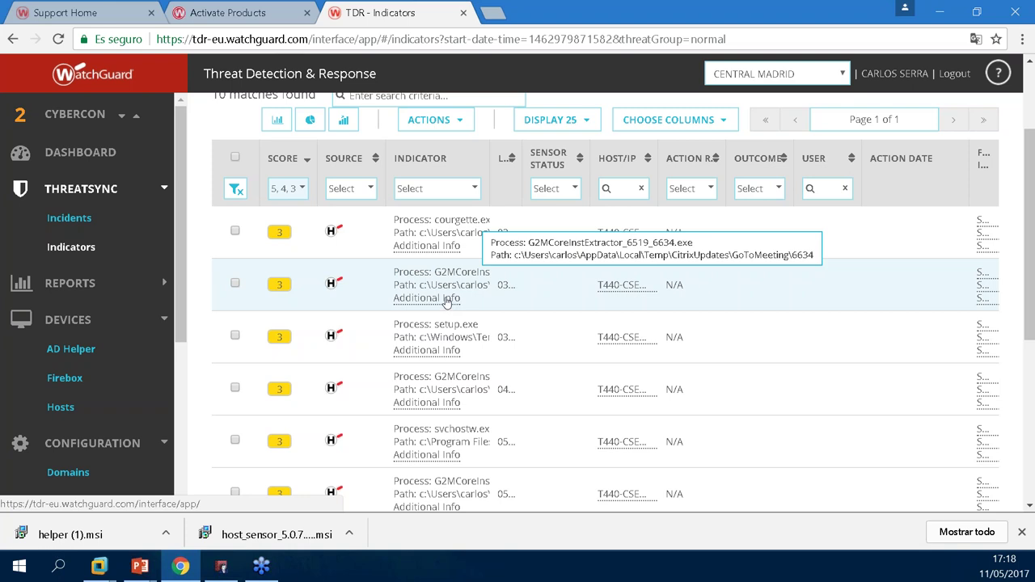
Reopen the additional information for G2MCoreInstExtractor_6519_6634.exe and copy its MD5 hash.
click(446, 298)
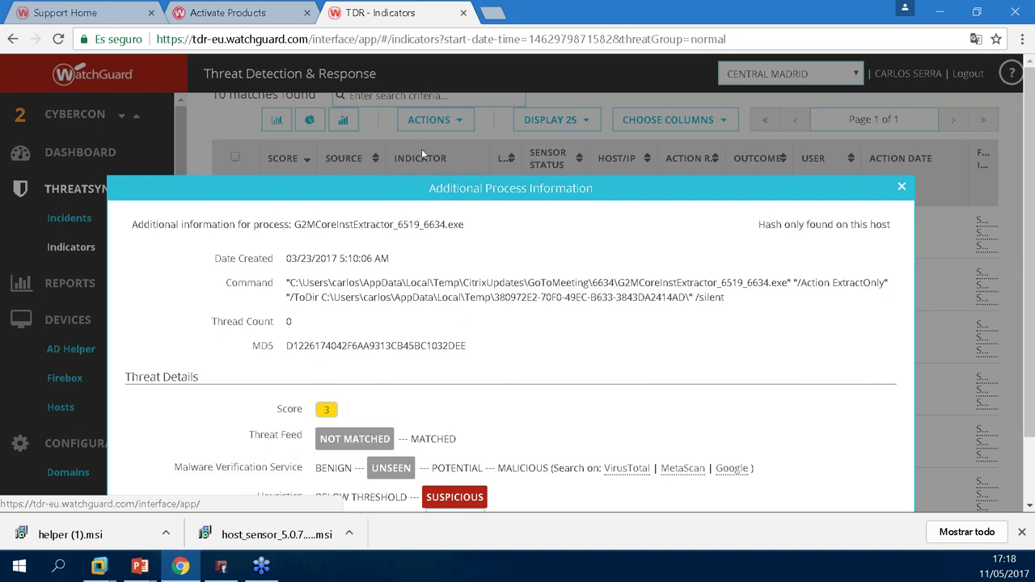
drag(389, 179, 422, 72)
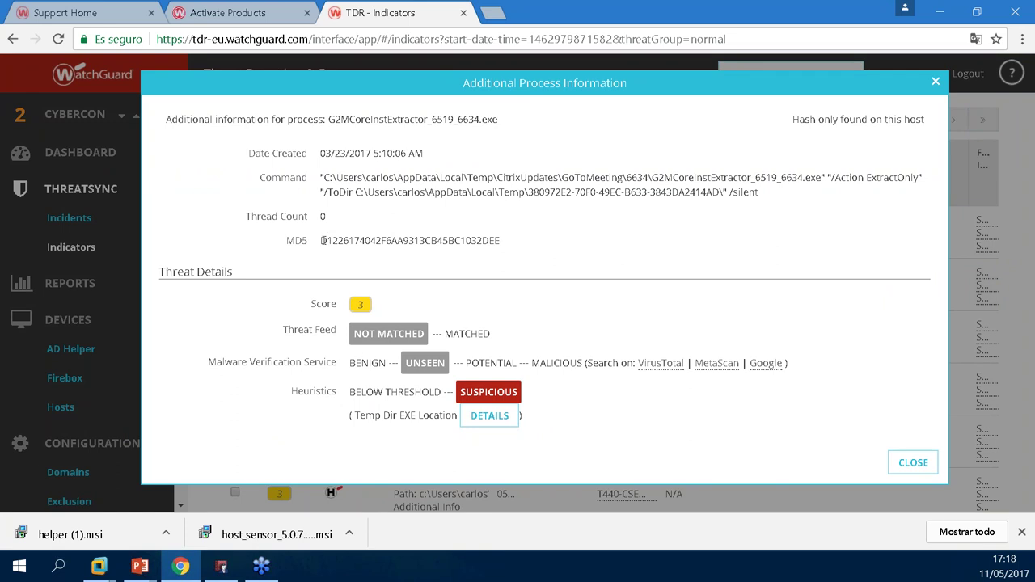
drag(321, 240, 511, 244)
key(ctrl+c)
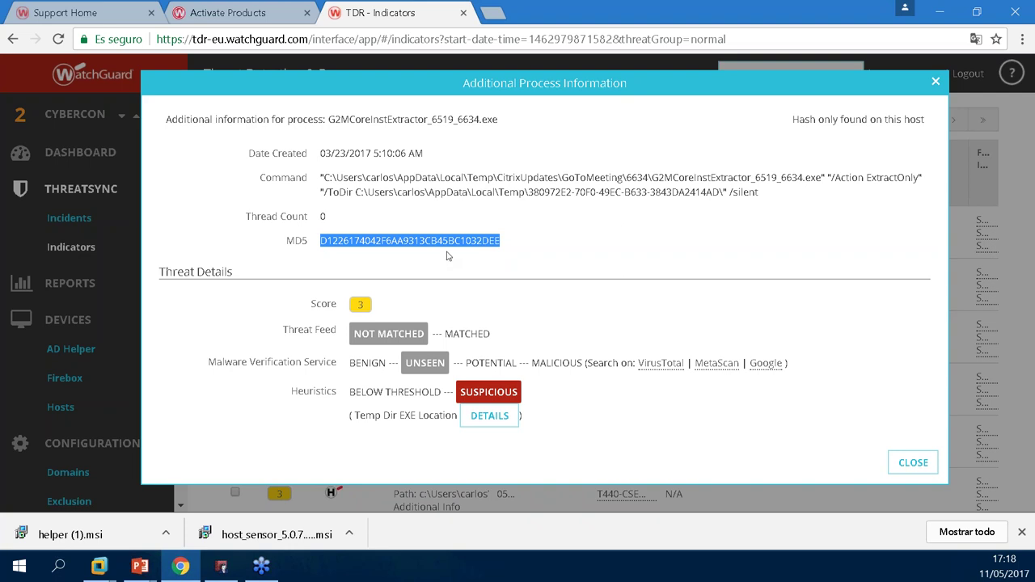
Look up the process on VirusTotal, examine its antivirus analysis and return to the indicator's additional information.
click(674, 364)
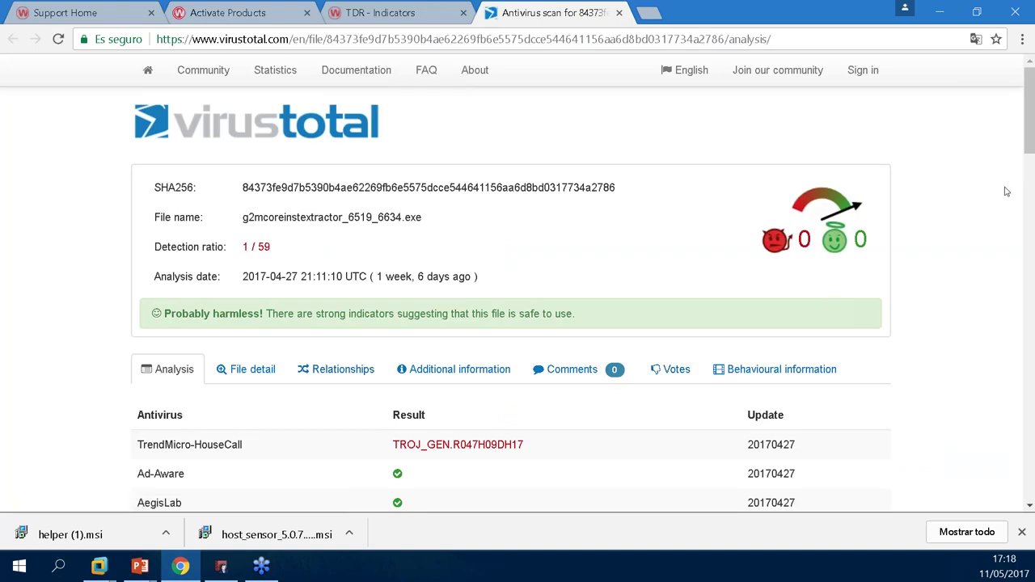
mouse_move(1029, 123)
mouse_down()
mouse_move(1032, 171)
mouse_move(1031, 121)
mouse_up()
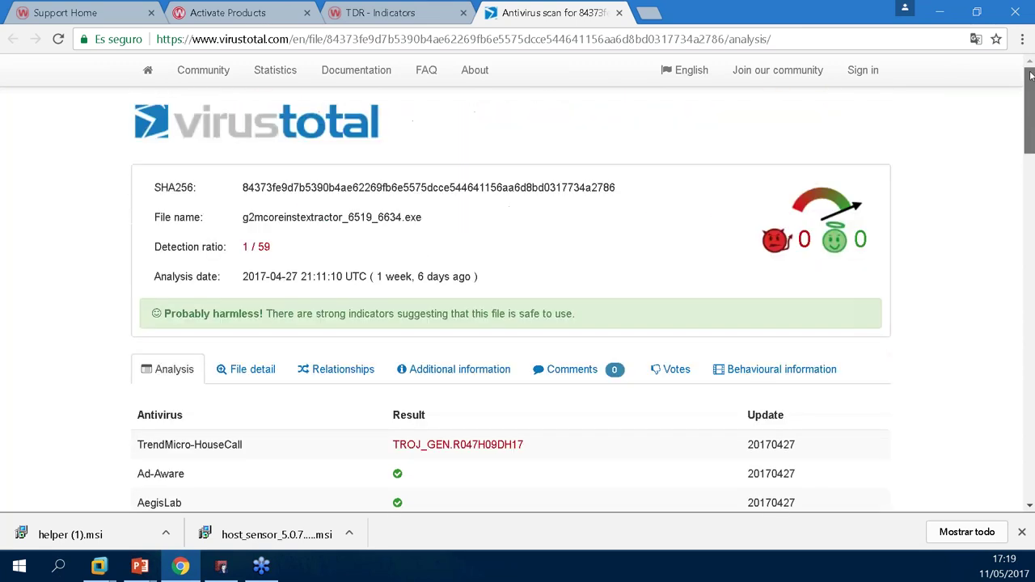
click(373, 15)
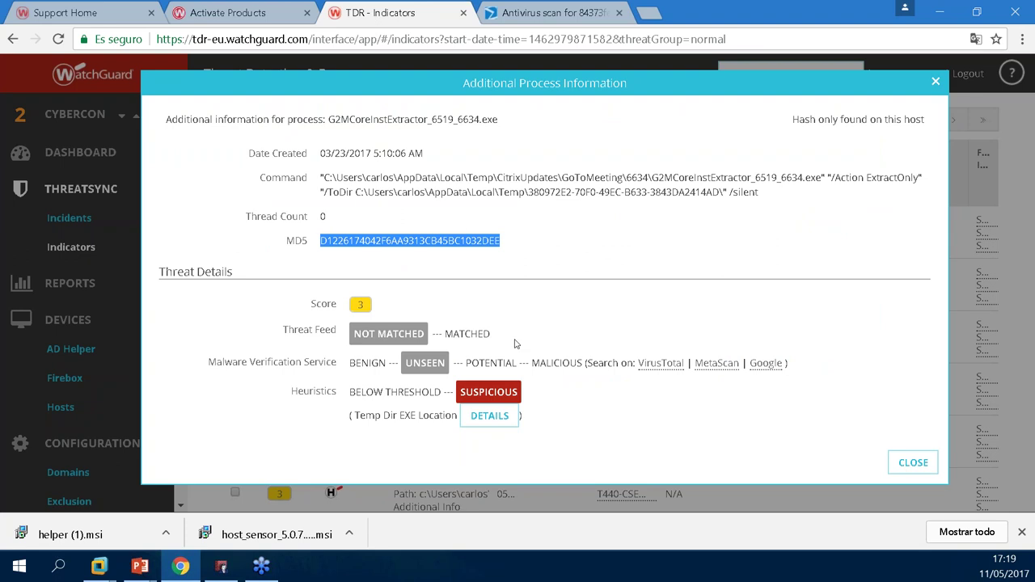
Copy the process's MD5 hash again and close its additional information.
right_click(412, 241)
click(450, 249)
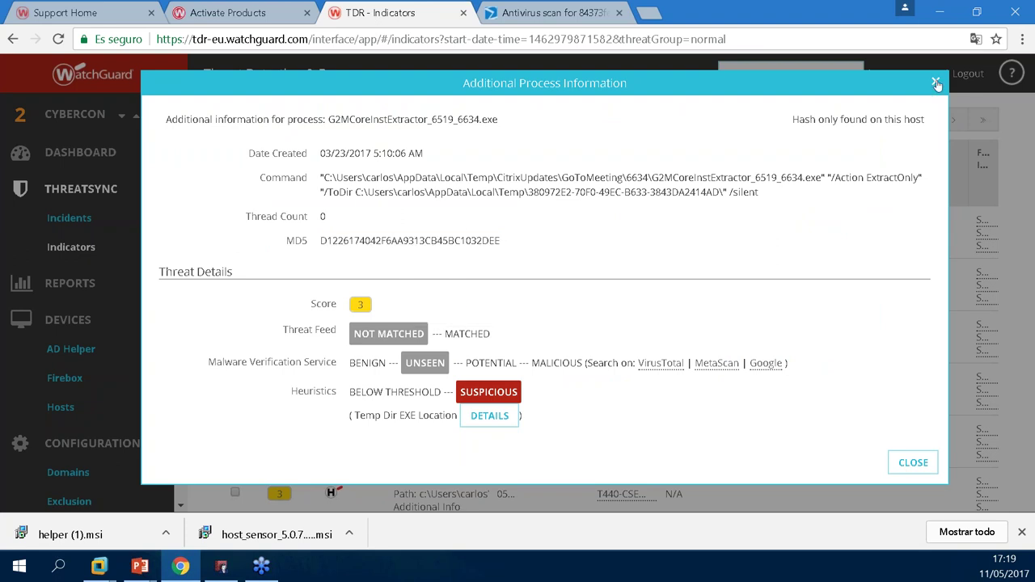
click(936, 81)
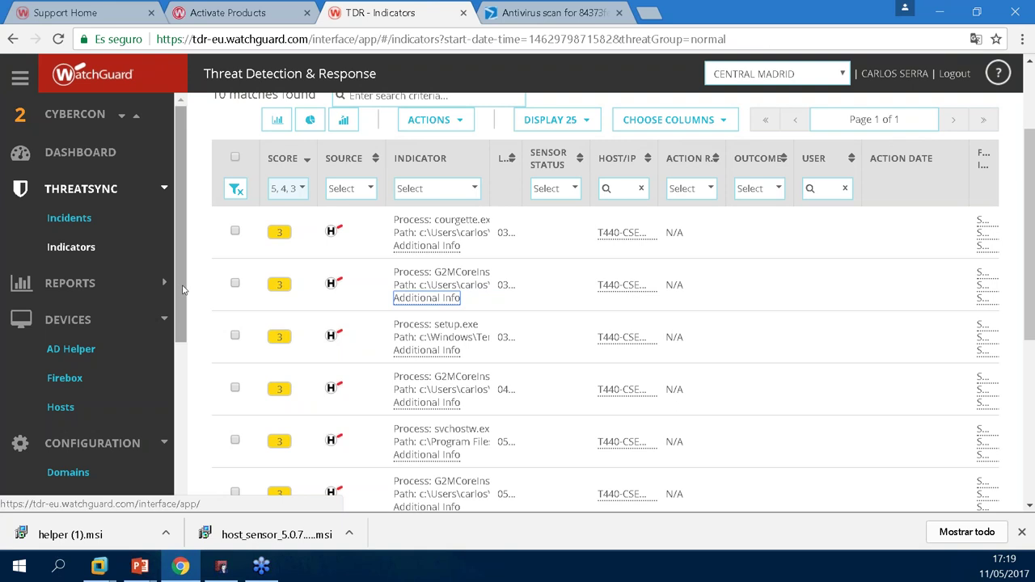
Add a signature override for the copied MD5 hash with the comment gotomeeting, mark it as whitelisted and save it.
scroll(182, 290, down, 2)
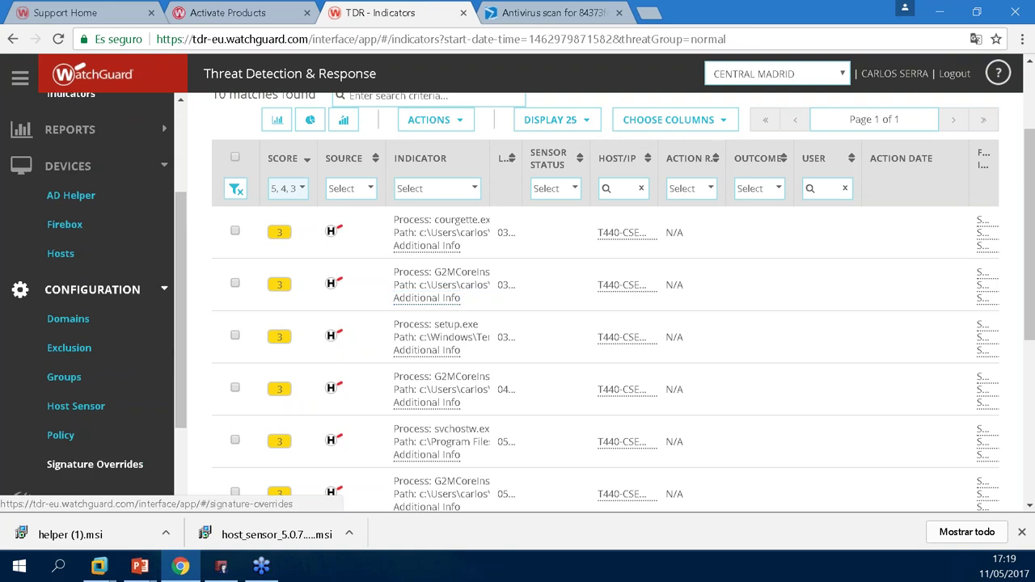
click(94, 465)
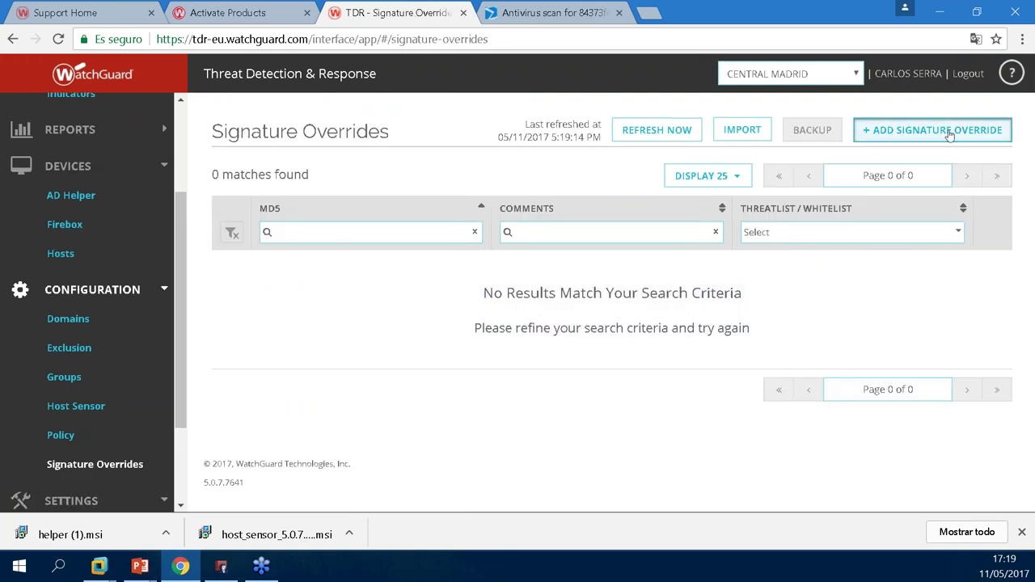
click(945, 129)
click(299, 265)
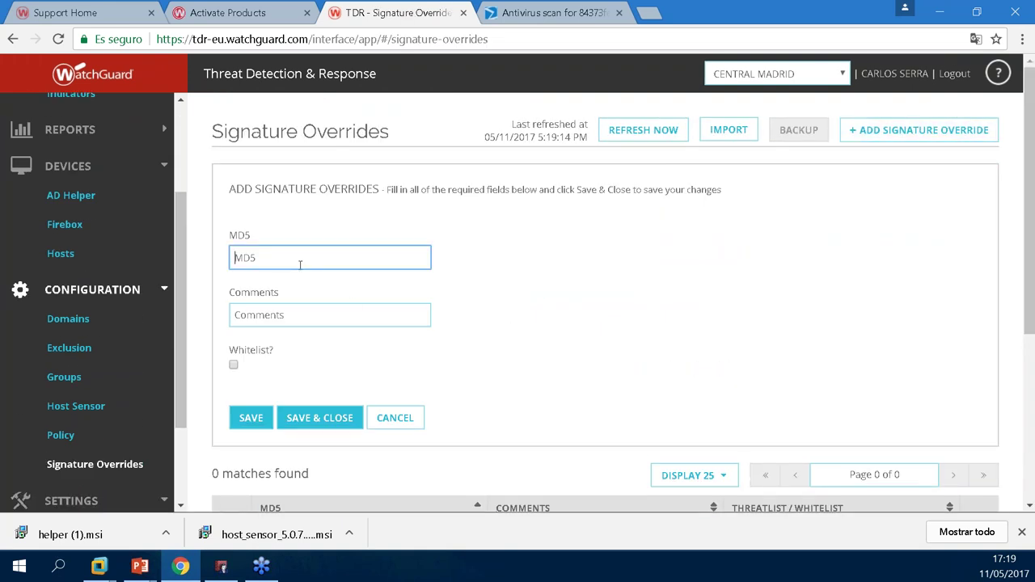
key(ctrl+v)
click(300, 315)
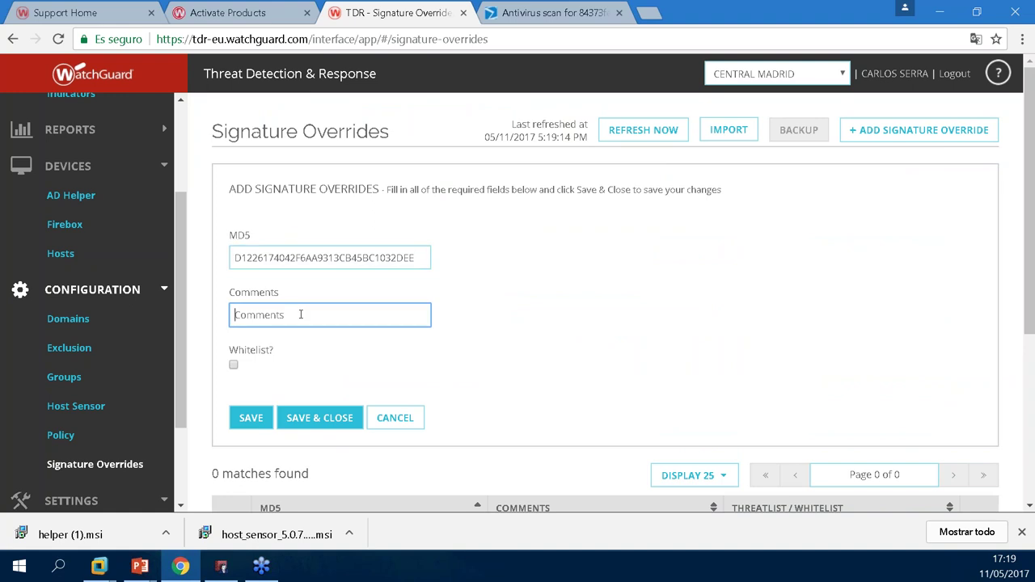
text(gotomeeting)
click(233, 368)
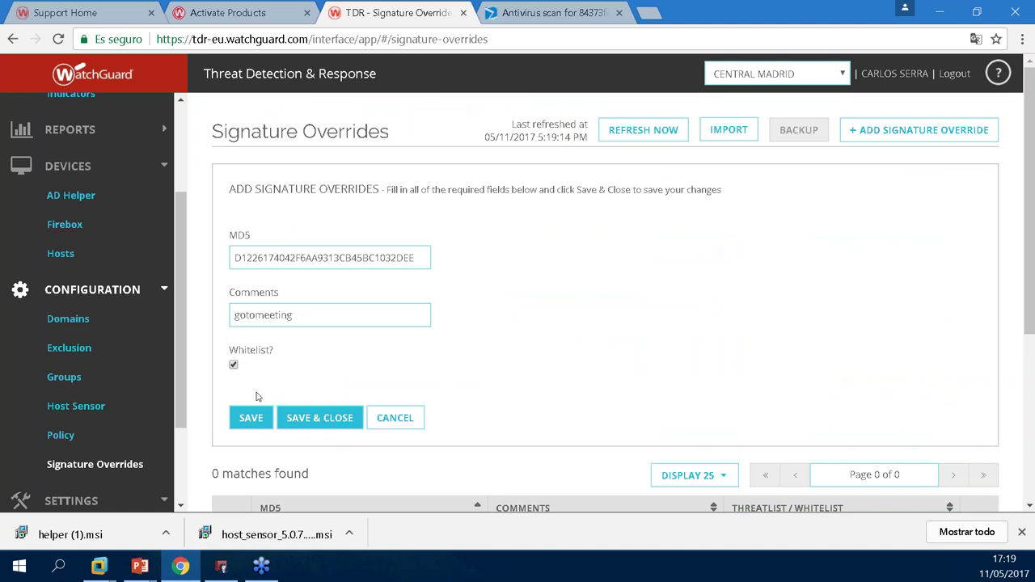
click(252, 417)
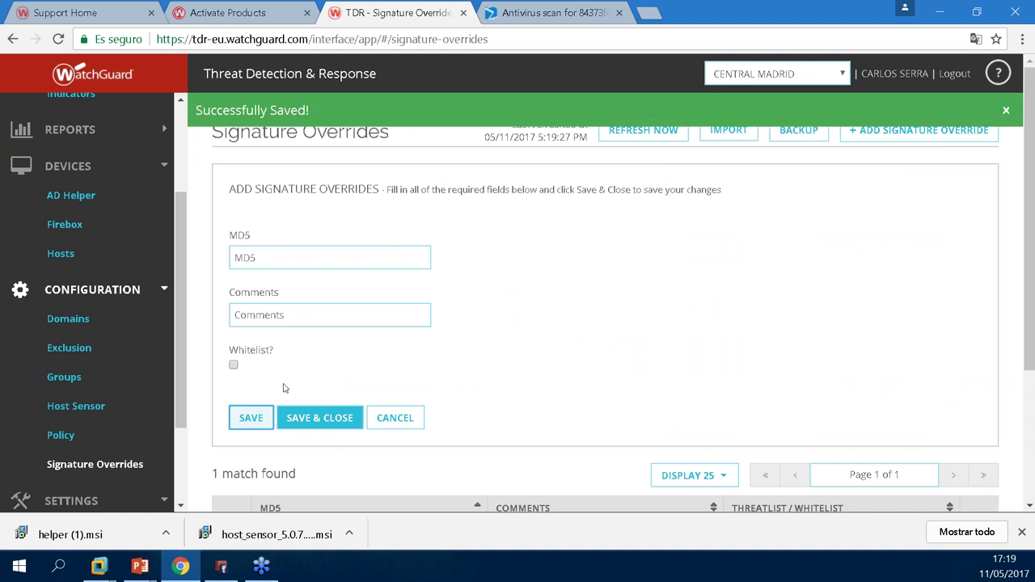
Expand the gotomeeting override to inspect it and close the VirusTotal analysis page.
scroll(1028, 396, down, 2)
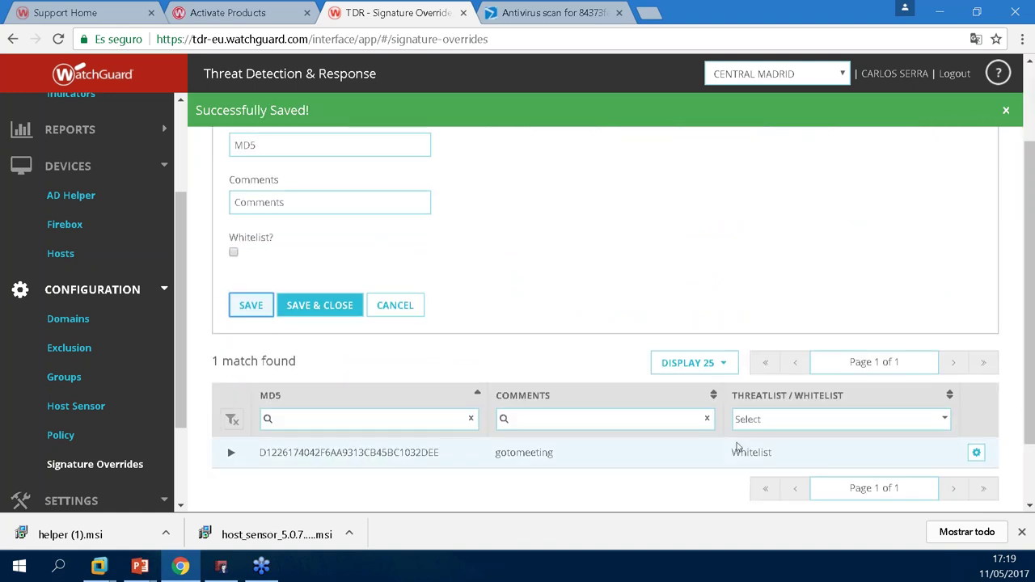
click(232, 456)
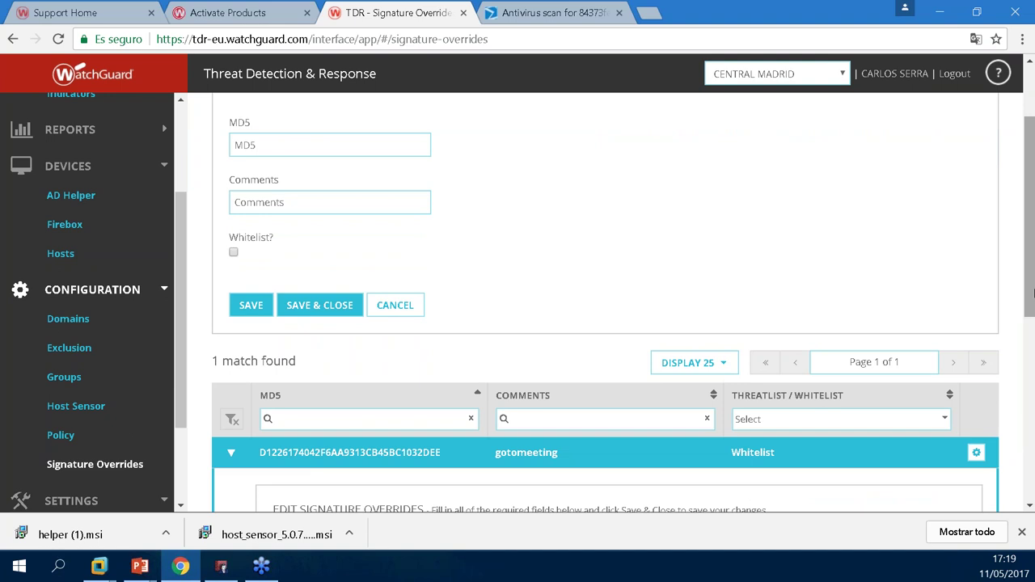
mouse_move(1033, 289)
mouse_down()
mouse_move(1033, 397)
mouse_move(1021, 249)
mouse_up()
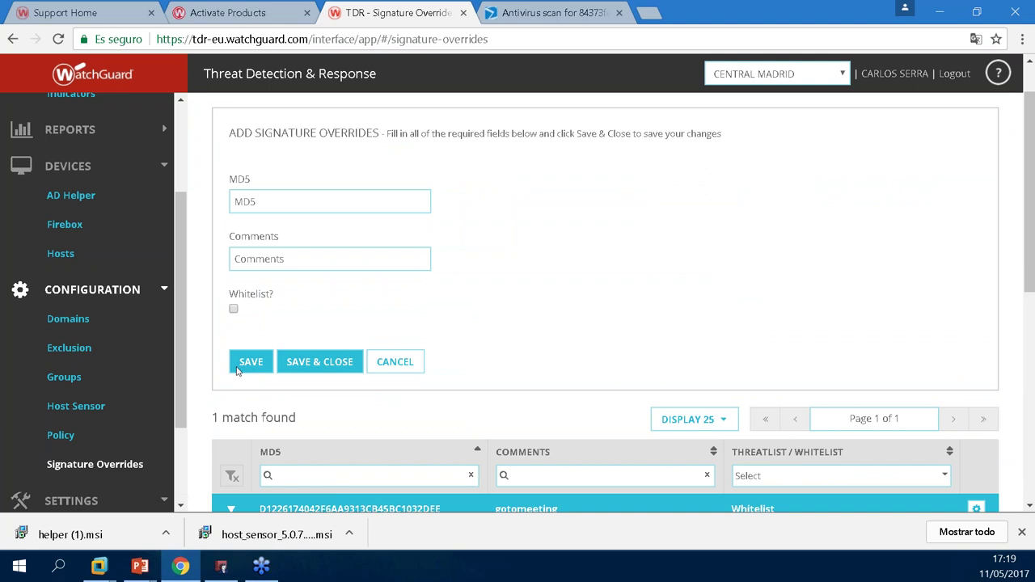
click(587, 15)
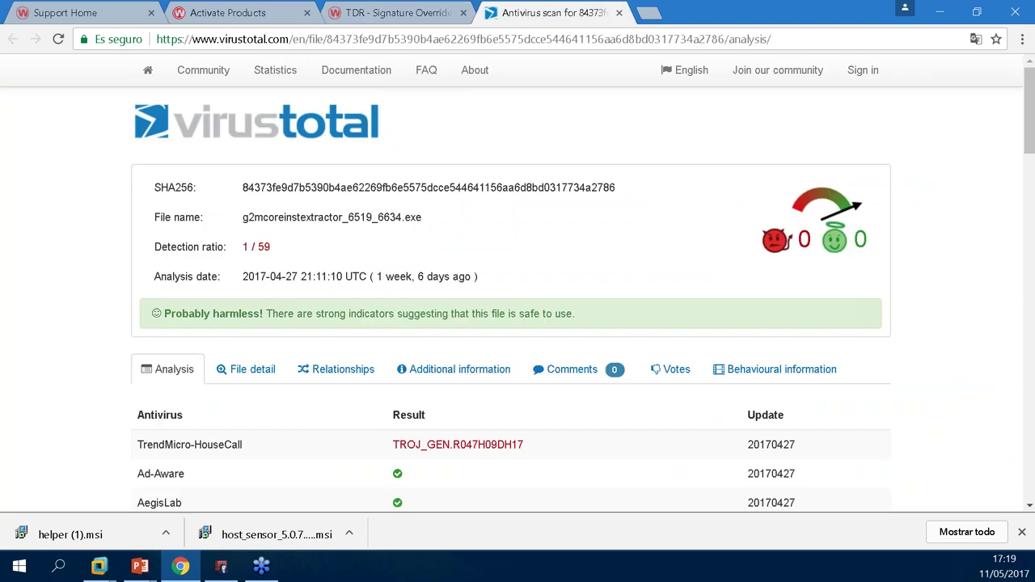
click(619, 13)
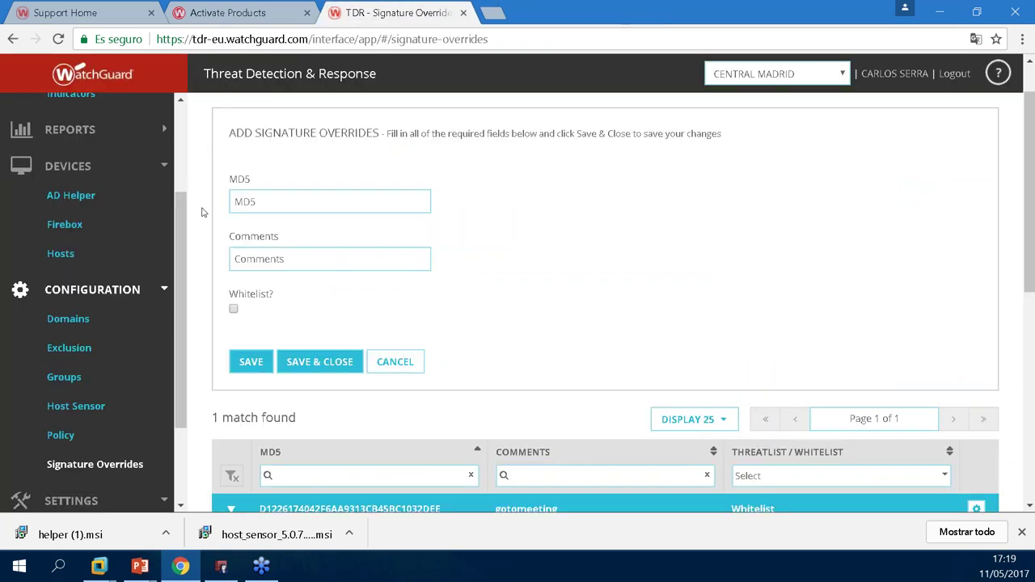
Show the incidents of the last 30 days, examine the listed host's outcomes and indicators, and collapse its details.
scroll(179, 323, down, 3)
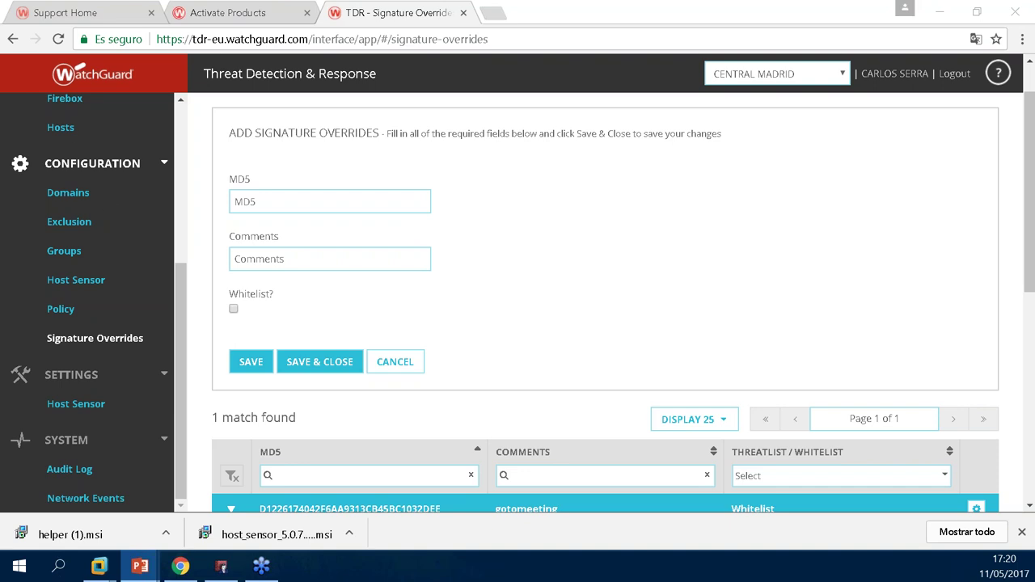
scroll(183, 135, up, 5)
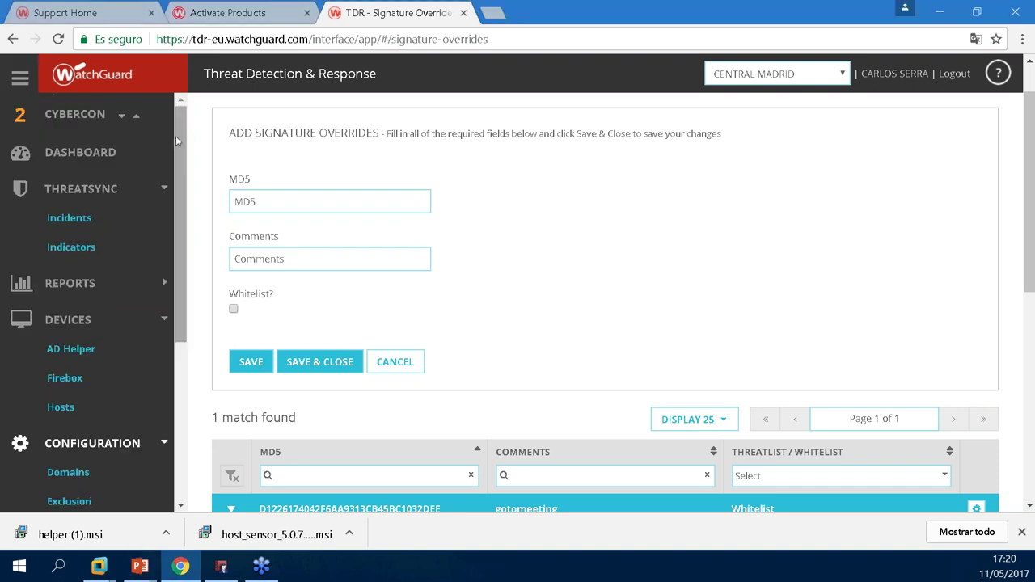
click(93, 219)
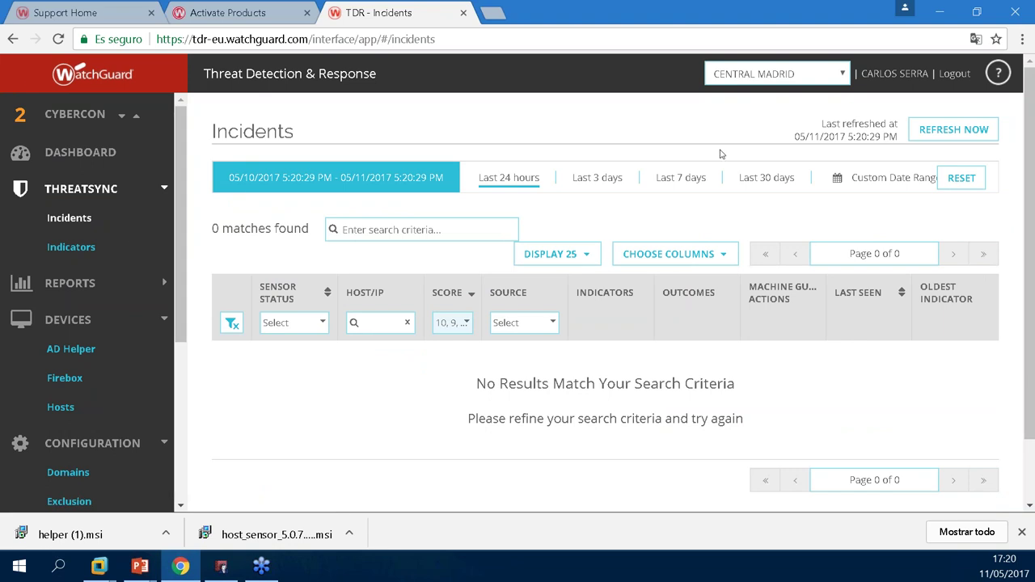
click(750, 182)
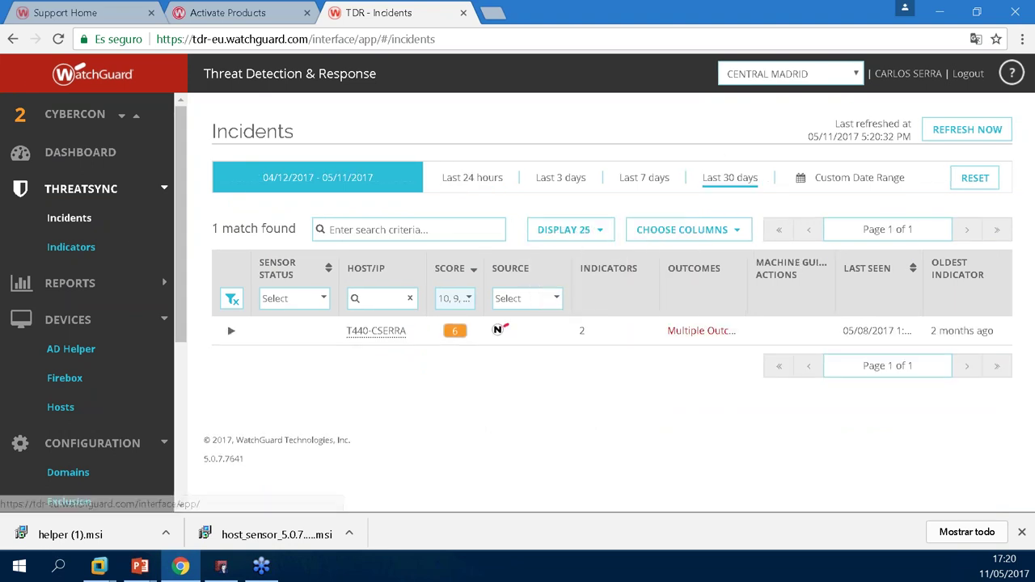
mouse_move(694, 331)
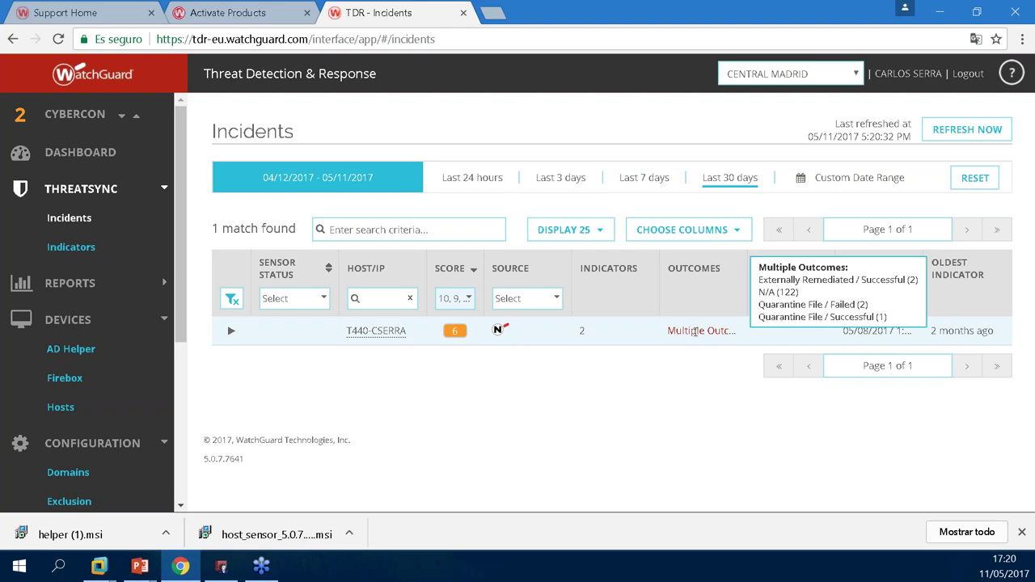
click(231, 332)
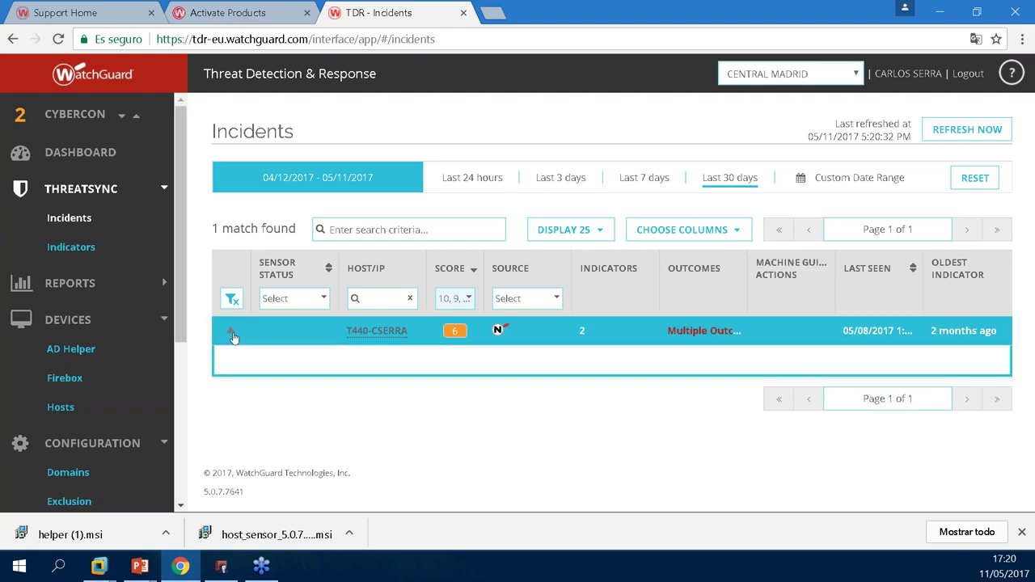
drag(1031, 212, 1033, 351)
scroll(232, 281, up, 2)
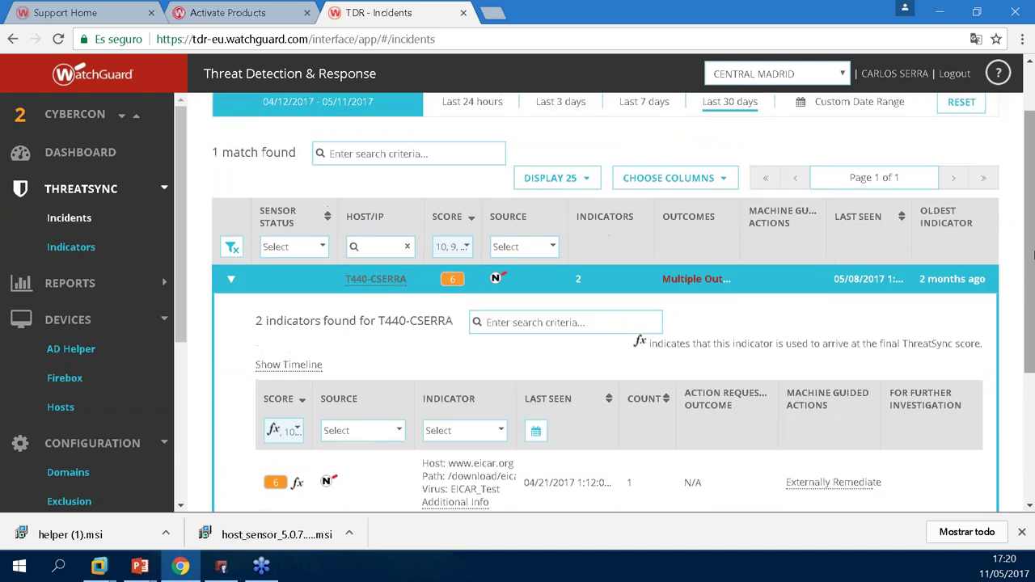
click(232, 281)
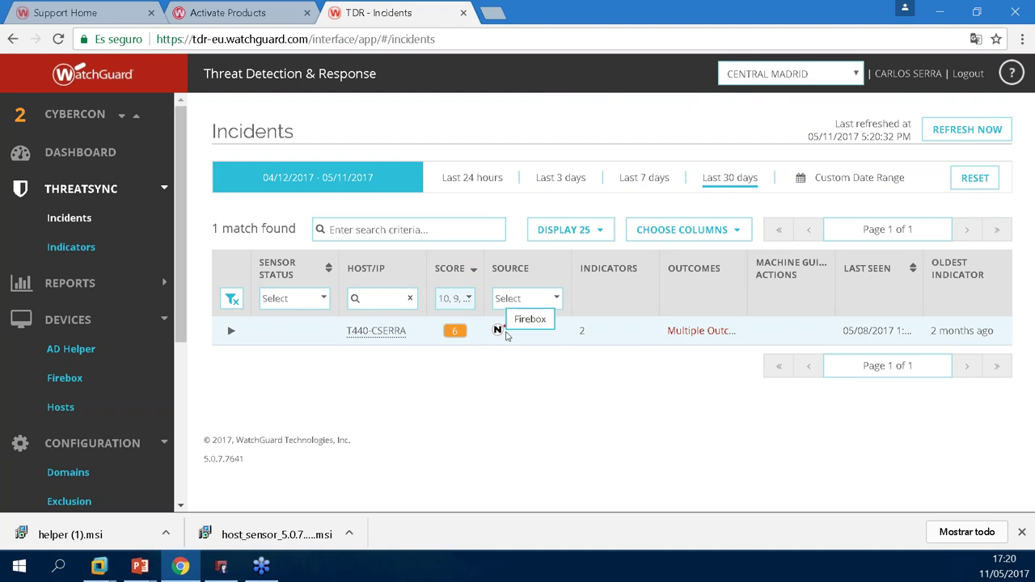
Look through the indicators of the last 30 days and return to the incidents for the same period.
click(79, 254)
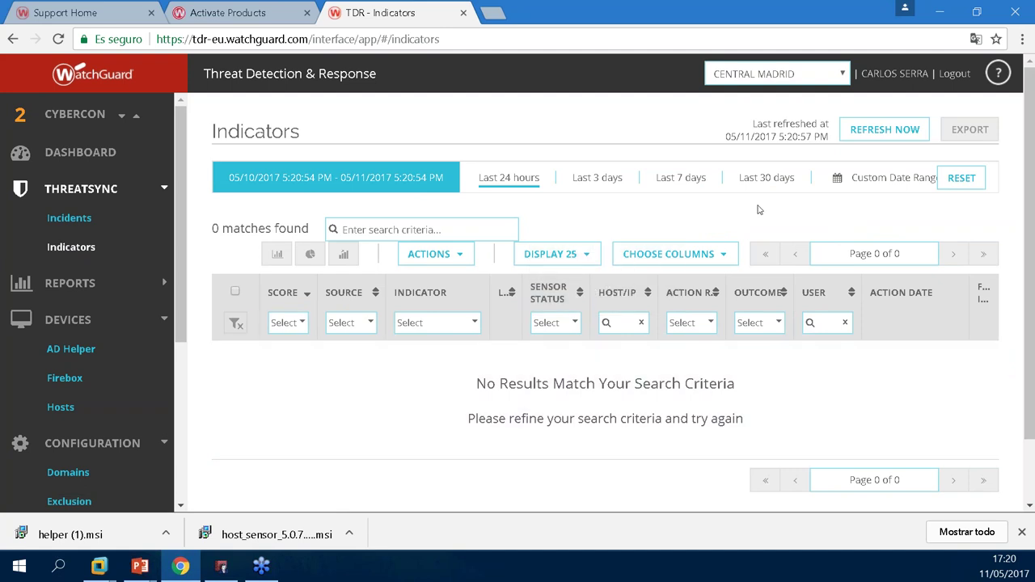
click(767, 177)
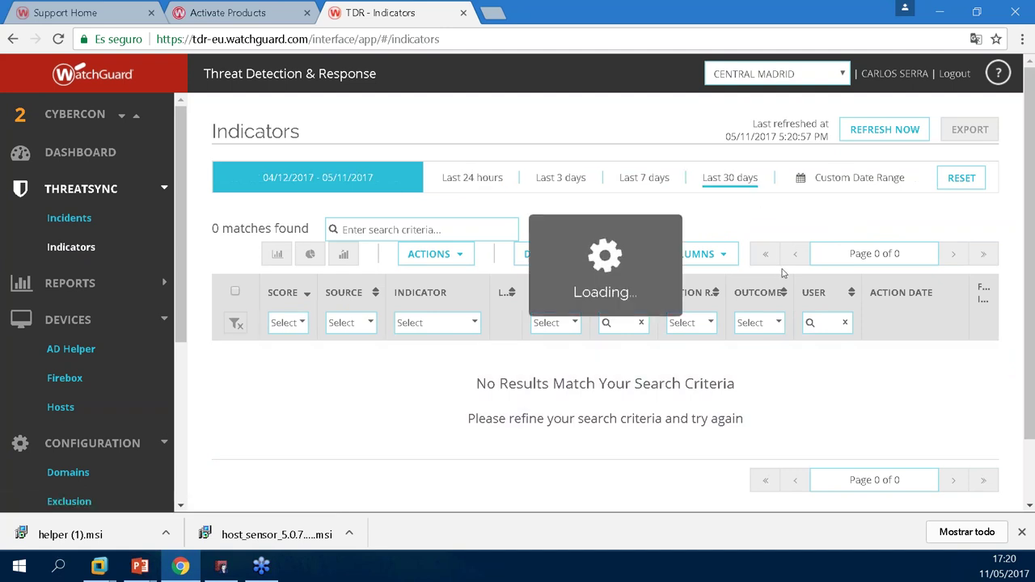
click(904, 257)
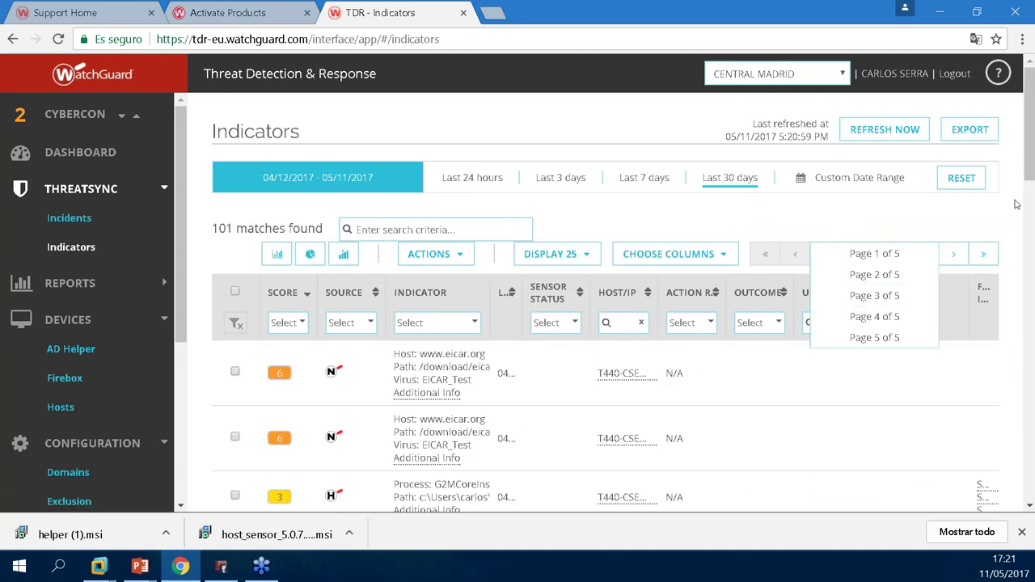
scroll(854, 231, down, 3)
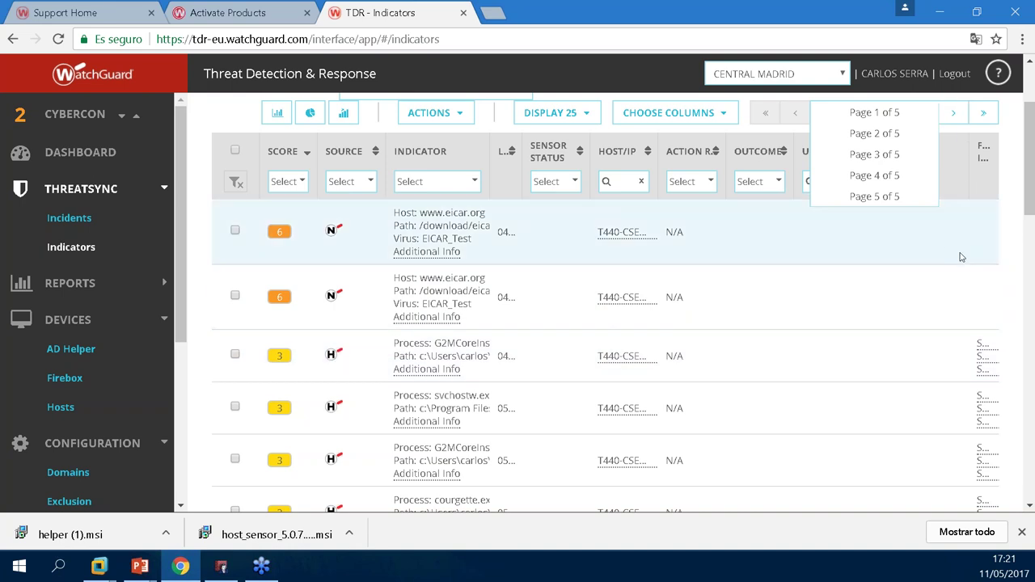
scroll(948, 241, up, 2)
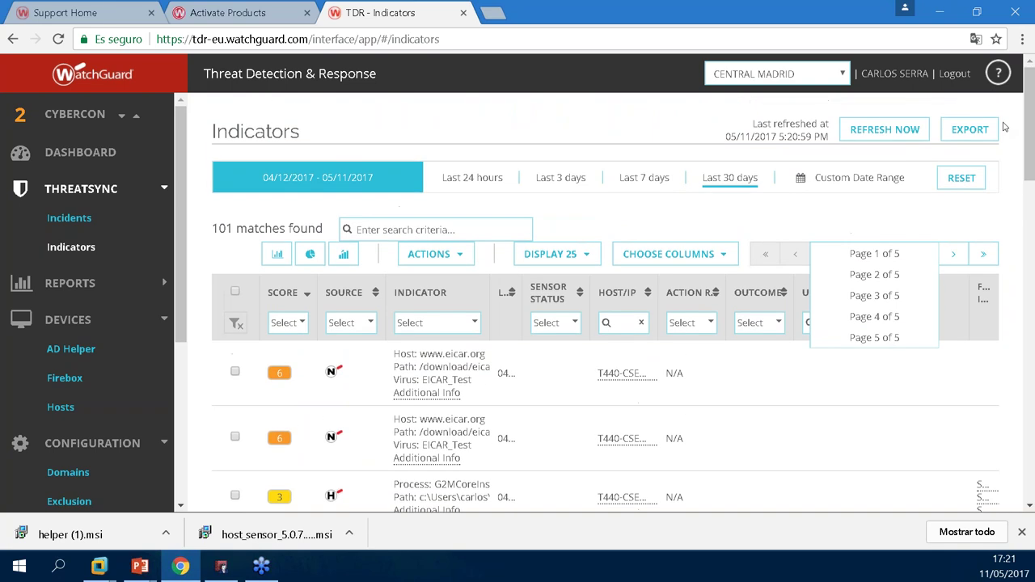
click(67, 220)
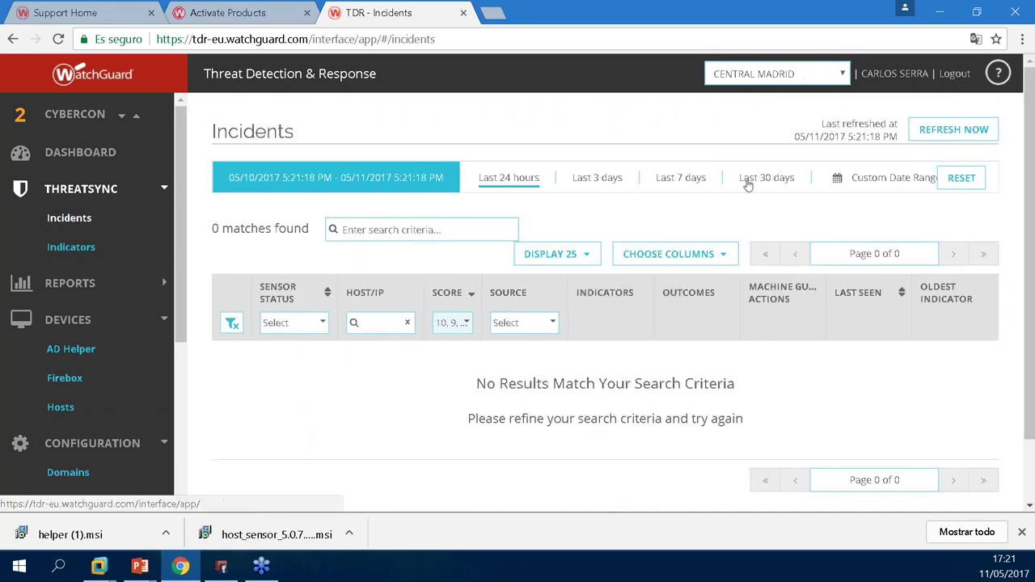
click(744, 178)
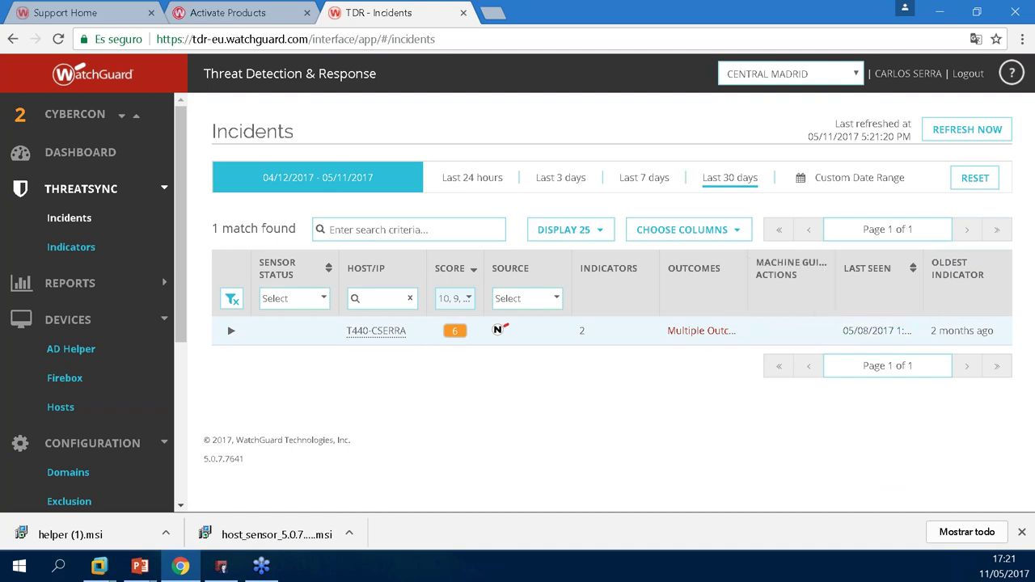
List the indicators of the last 30 days without filters, select the first G2MCoreInst process and review the requested actions and outcomes.
click(89, 249)
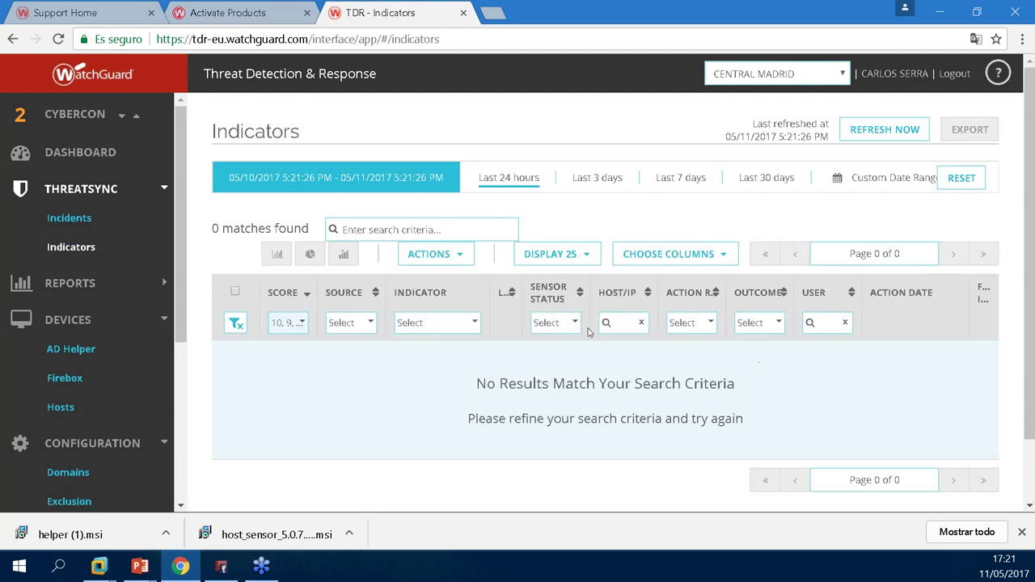
click(236, 322)
click(755, 178)
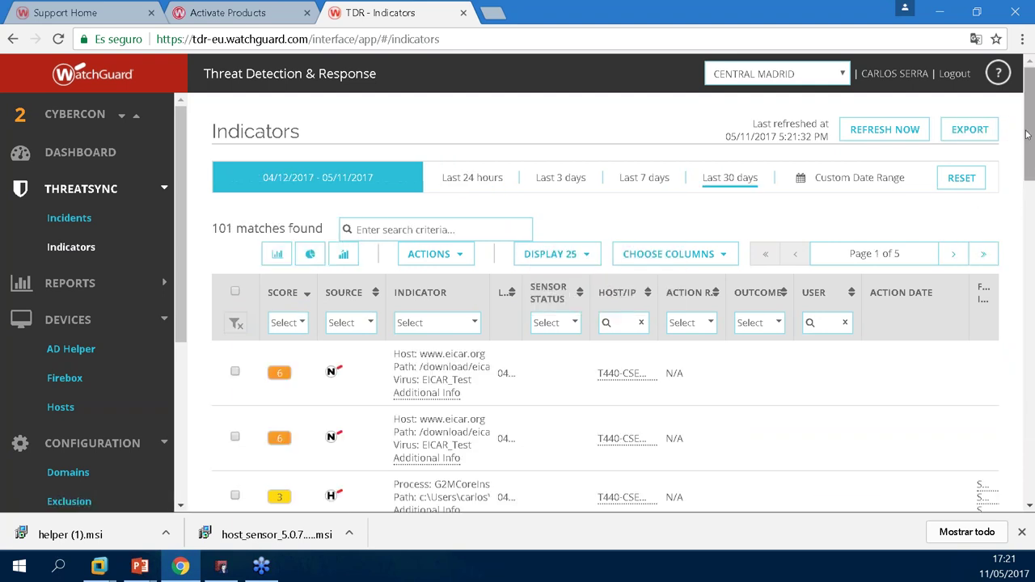
scroll(849, 208, down, 2)
click(234, 260)
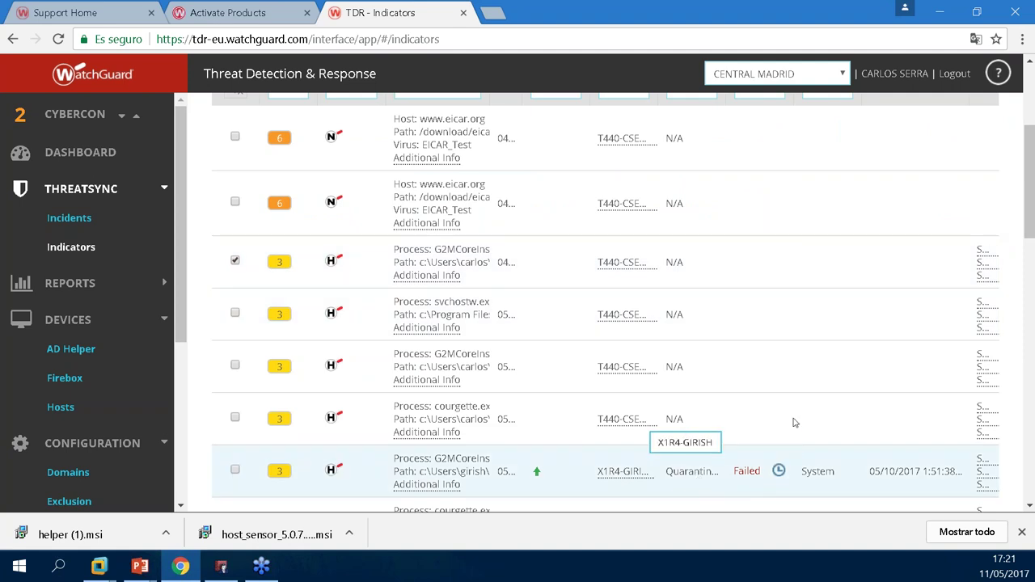
scroll(1033, 293, down, 2)
scroll(1033, 292, down, 3)
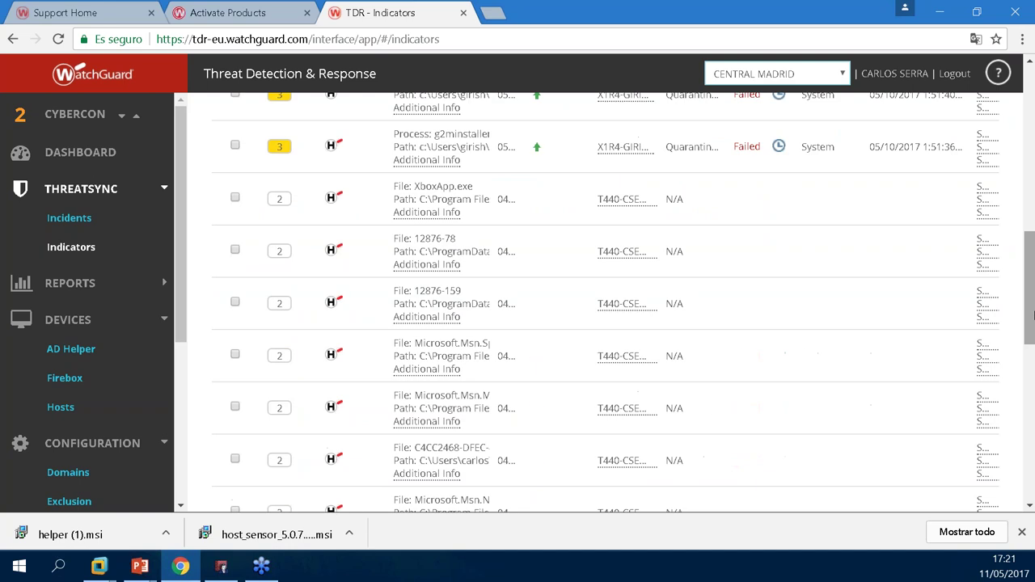
scroll(1033, 281, up, 1)
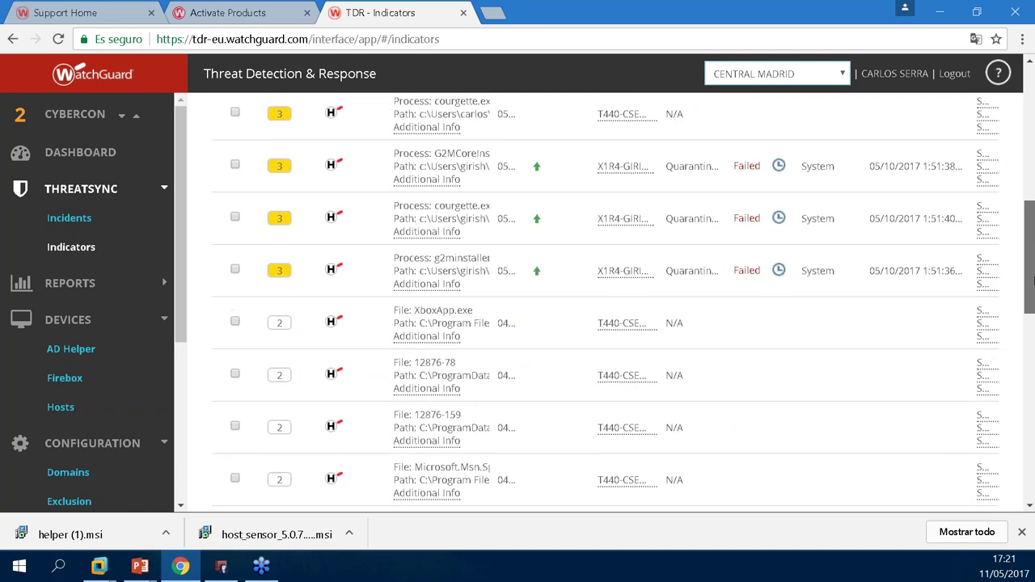
scroll(1033, 280, up, 1)
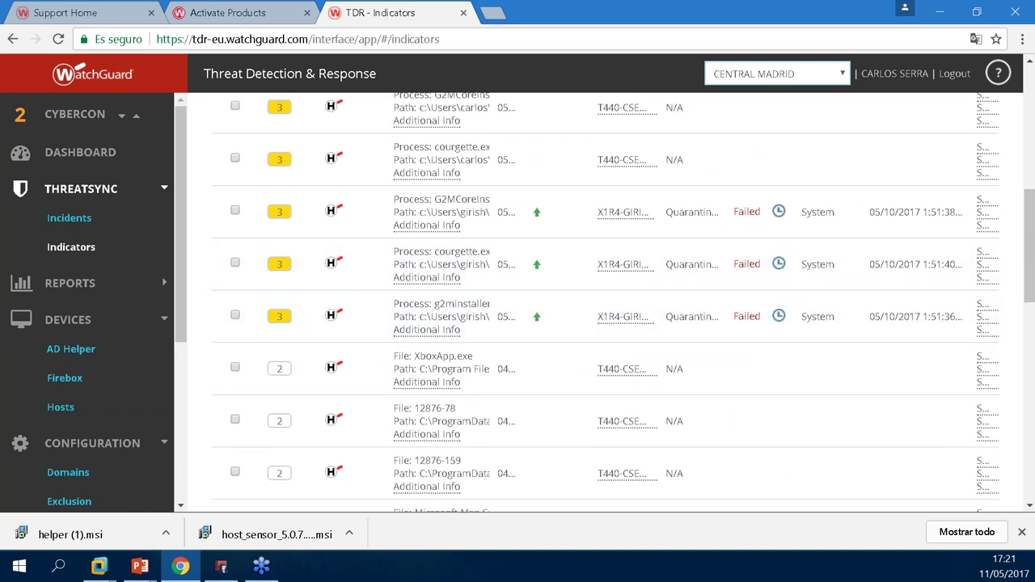
Open the system's network events and look through the list of events.
mouse_move(180, 206)
mouse_down()
mouse_move(178, 283)
mouse_move(166, 212)
mouse_move(178, 233)
mouse_move(174, 459)
mouse_up()
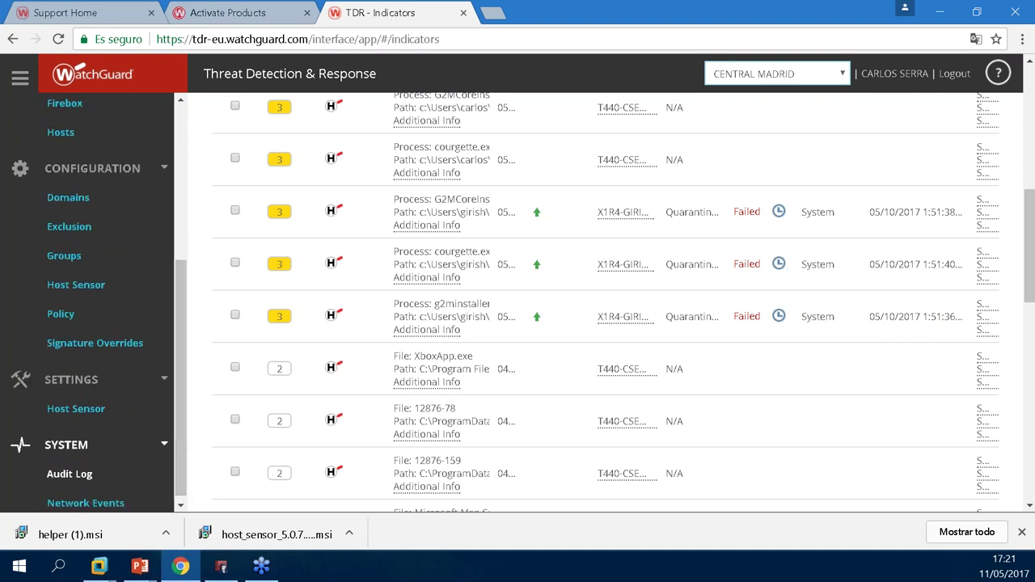
click(120, 507)
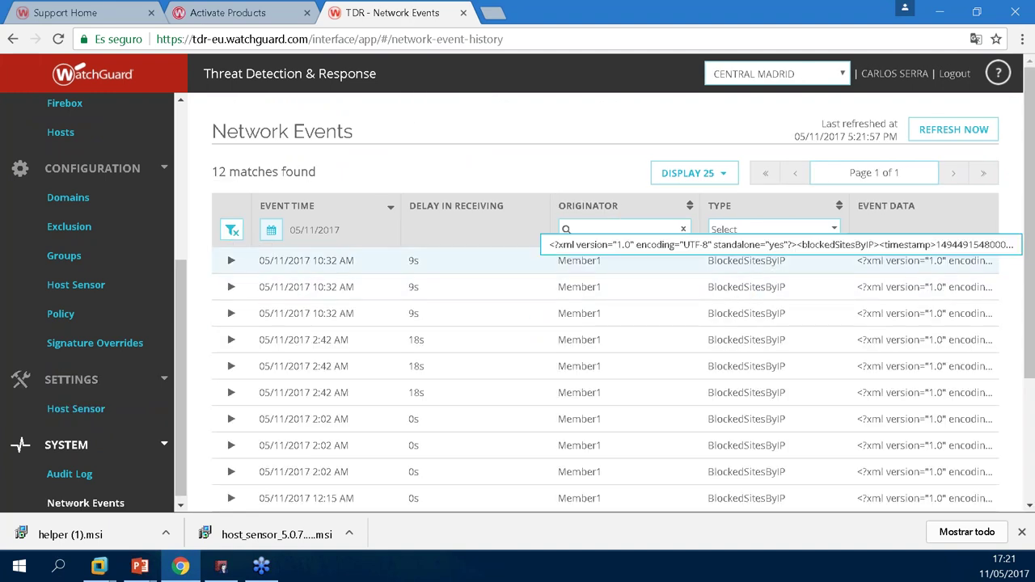
drag(1032, 235, 1027, 320)
scroll(1027, 320, up, 1)
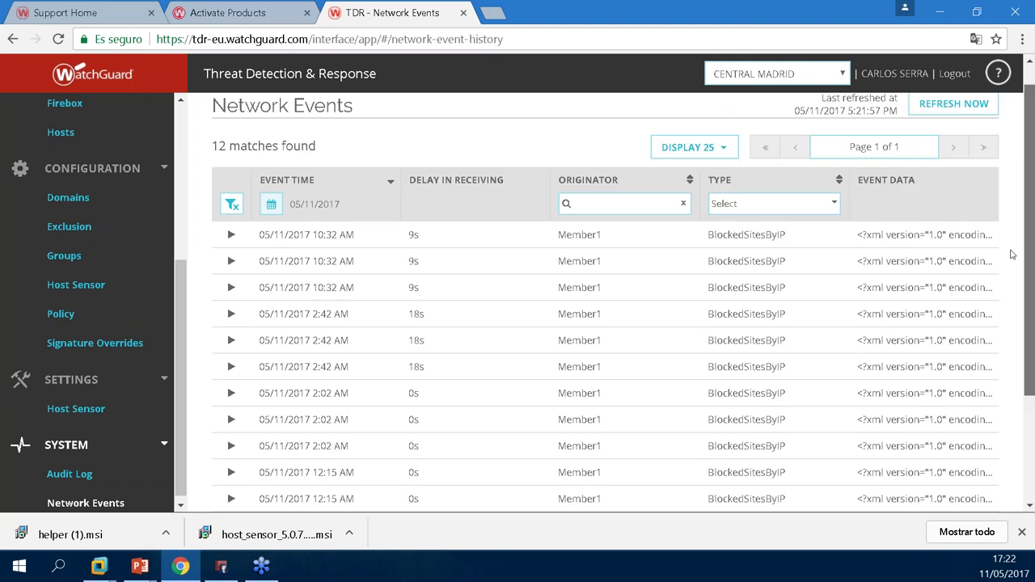
Clear the date filter on the network events and list only those of type HttpVirusFound.
click(231, 204)
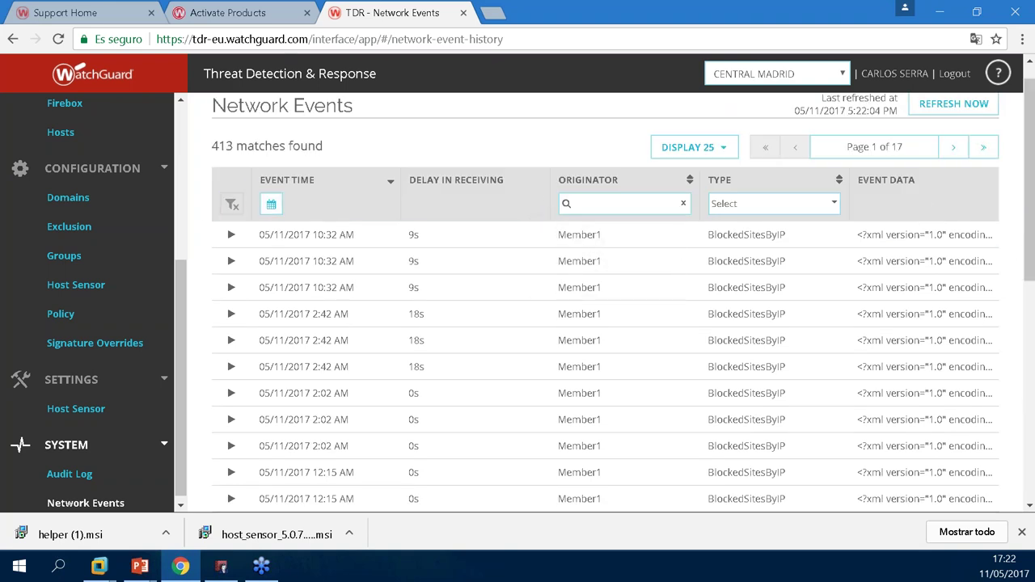
scroll(1033, 168, down, 6)
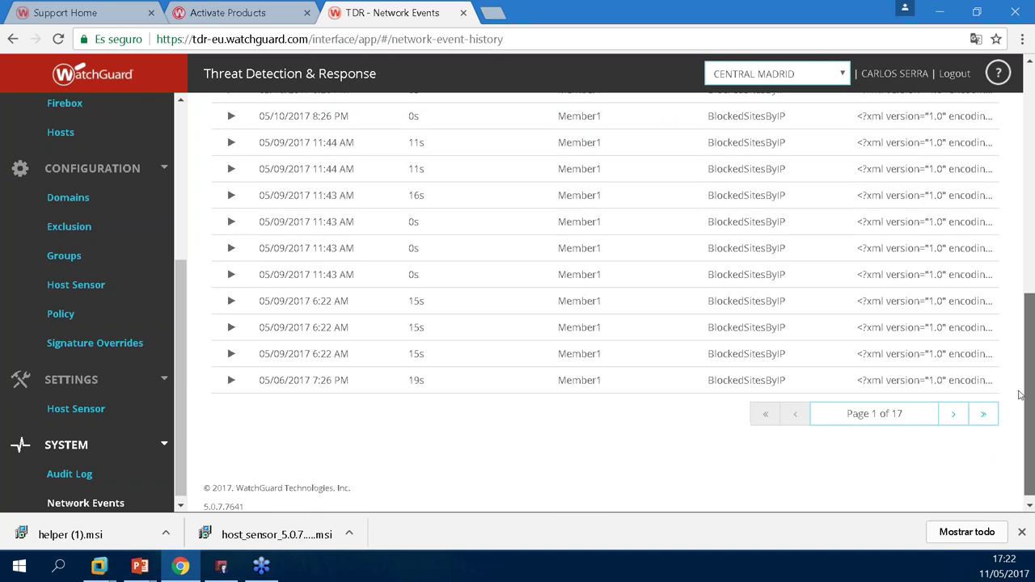
scroll(930, 324, up, 6)
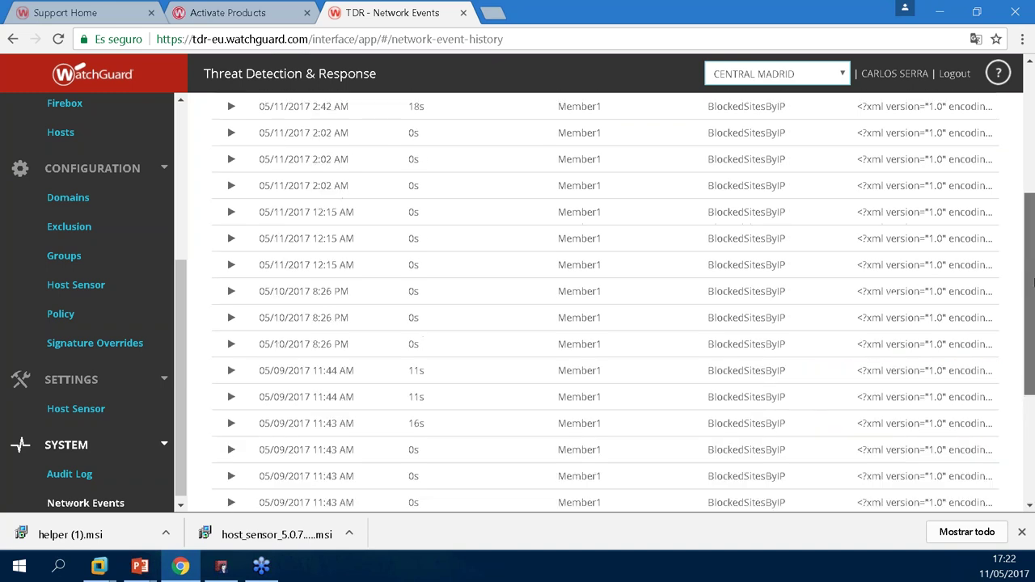
click(786, 229)
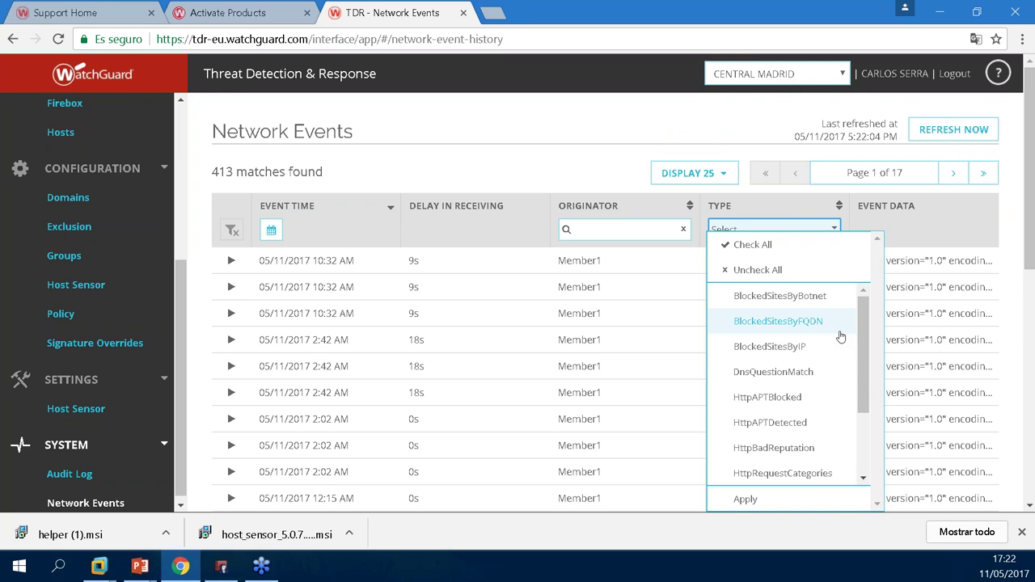
drag(869, 346, 864, 405)
click(767, 413)
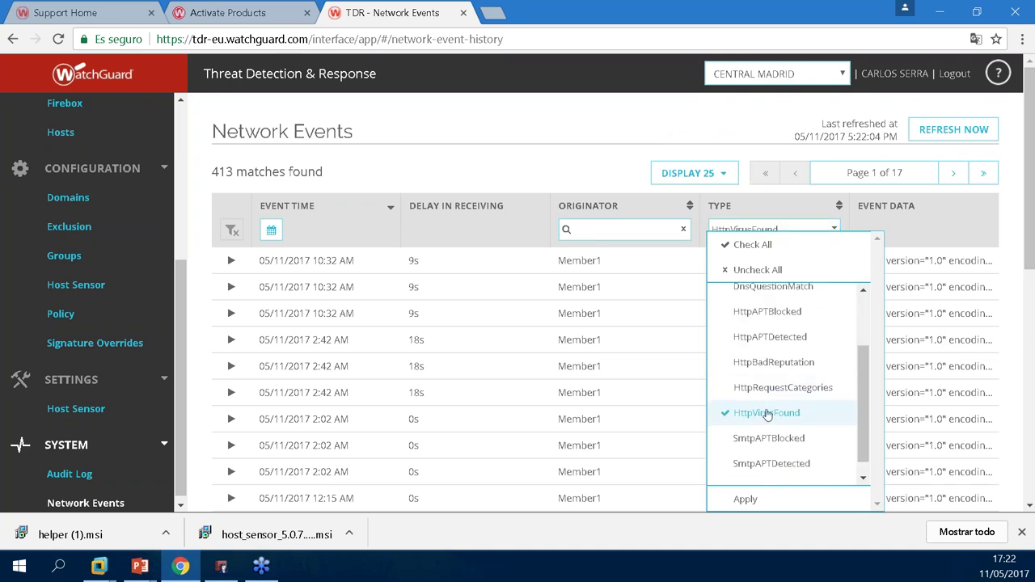
click(553, 195)
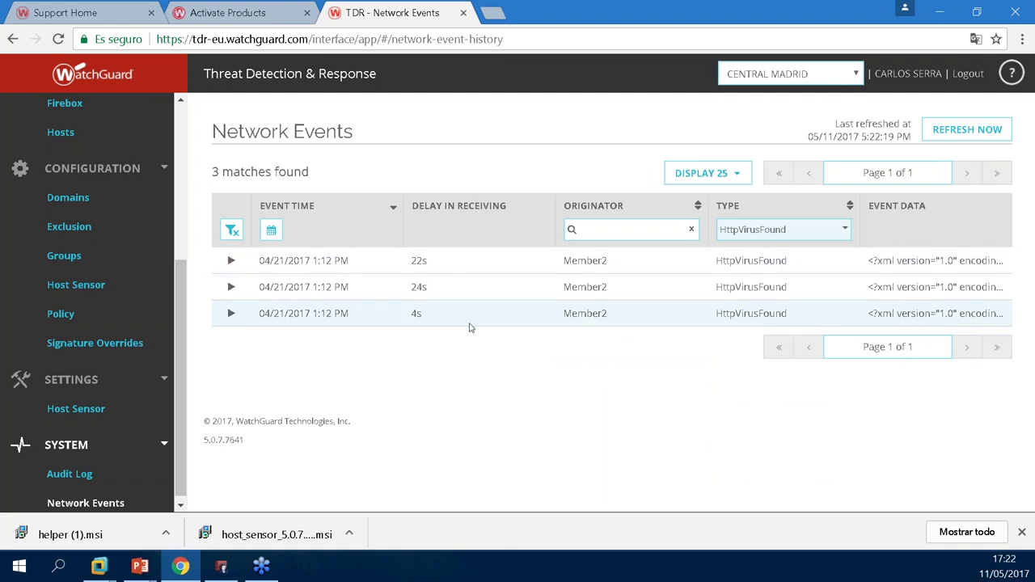
Expand the second and third HttpVirusFound events and read their raw messages, including the proxy action.
click(232, 289)
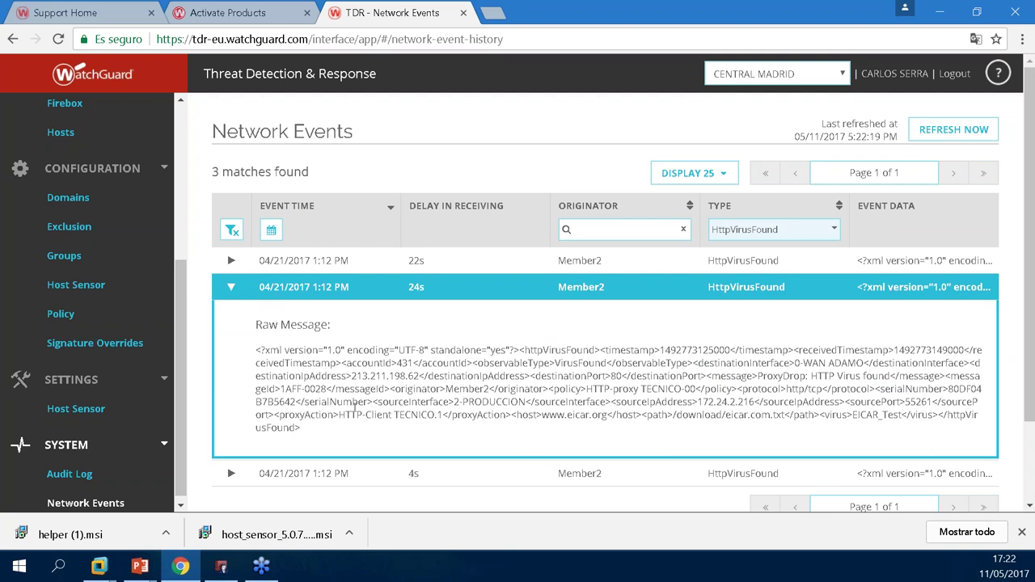
drag(353, 413, 429, 414)
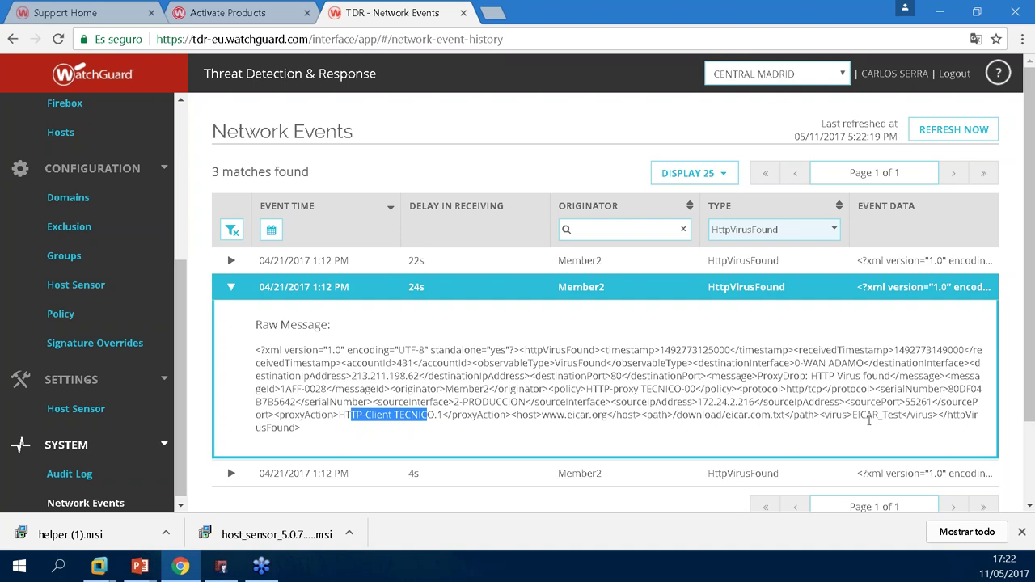
click(227, 474)
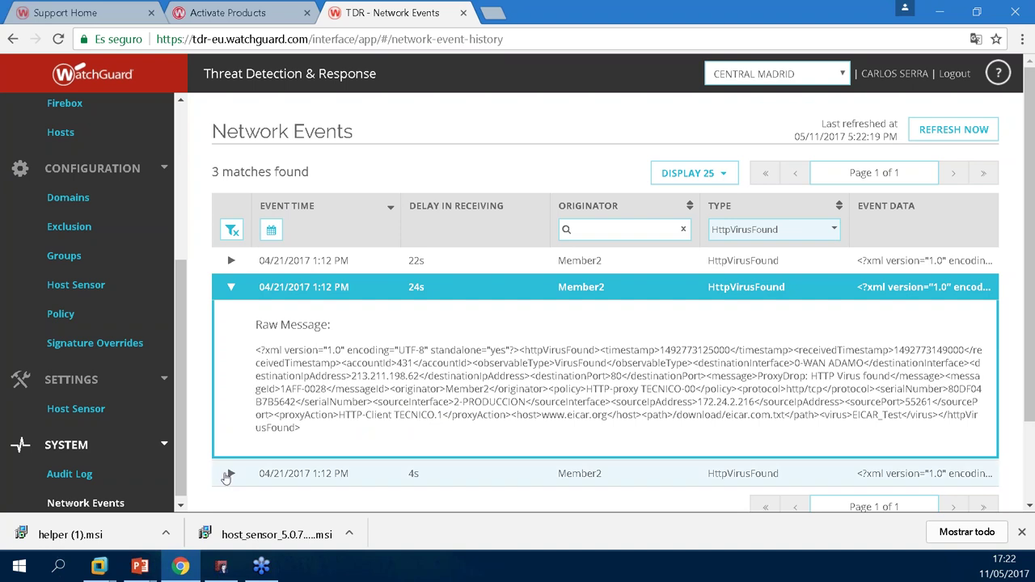
scroll(971, 431, down, 2)
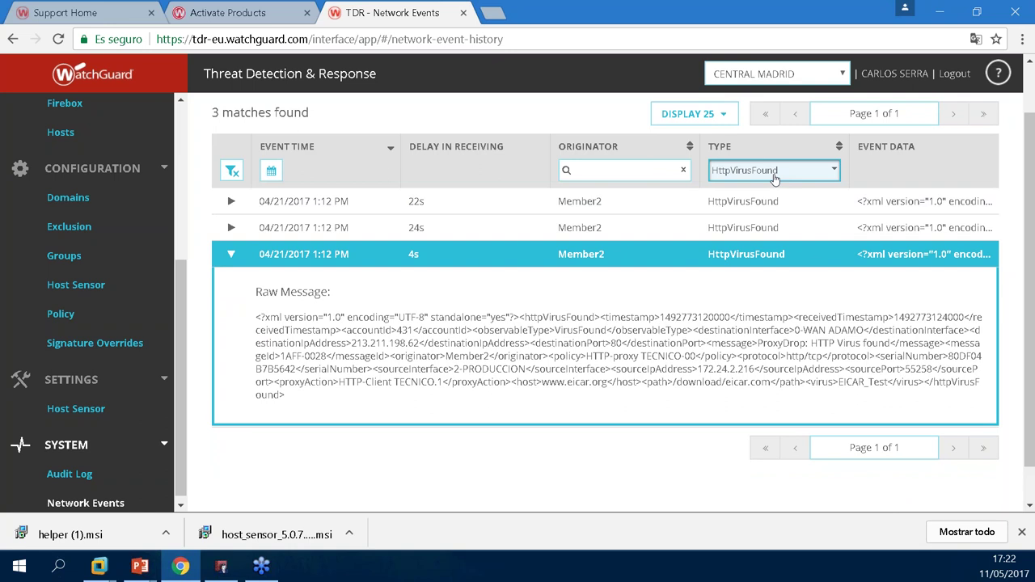
Filter the network events by HttpRequestCategories only and examine the website category in the 04/21/2017 4:45 PM event's raw message.
click(774, 179)
click(847, 339)
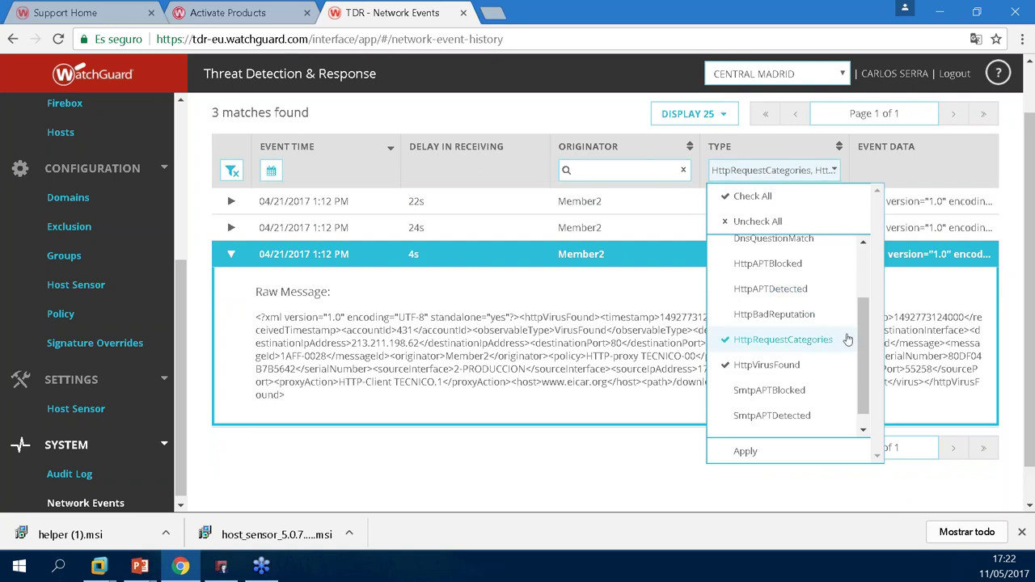
click(847, 340)
click(776, 364)
click(776, 352)
click(584, 490)
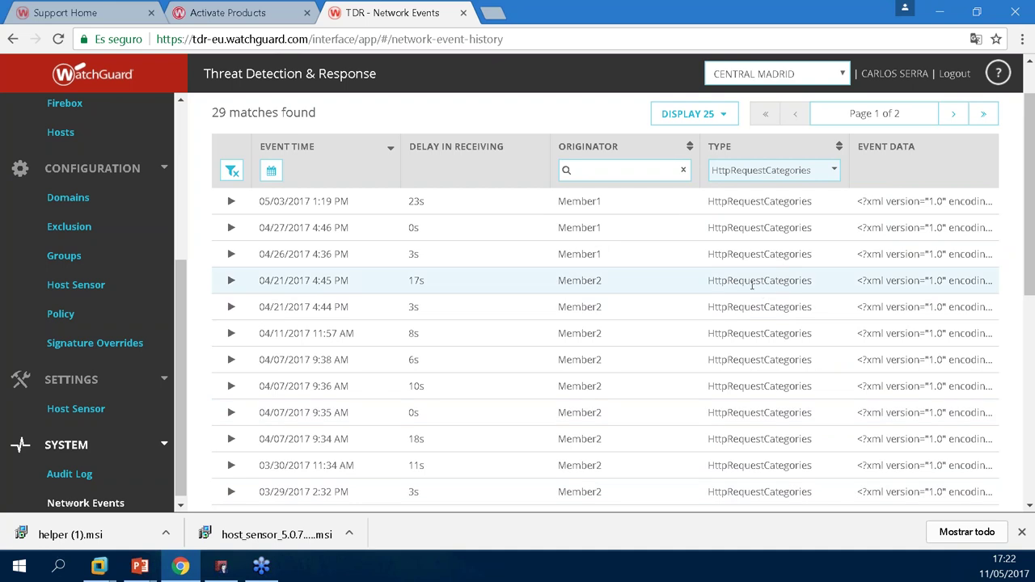
click(229, 281)
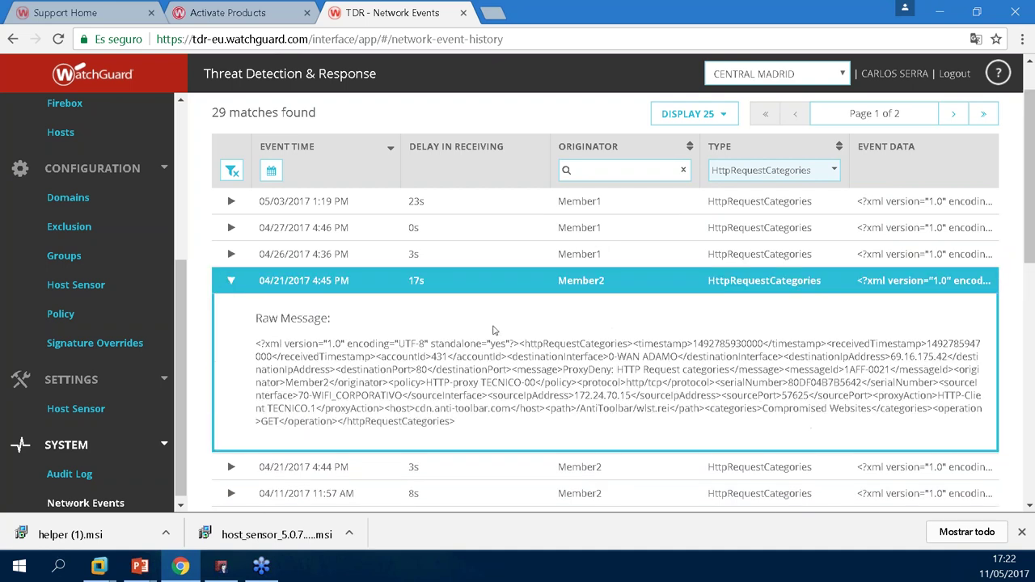
drag(772, 409, 876, 413)
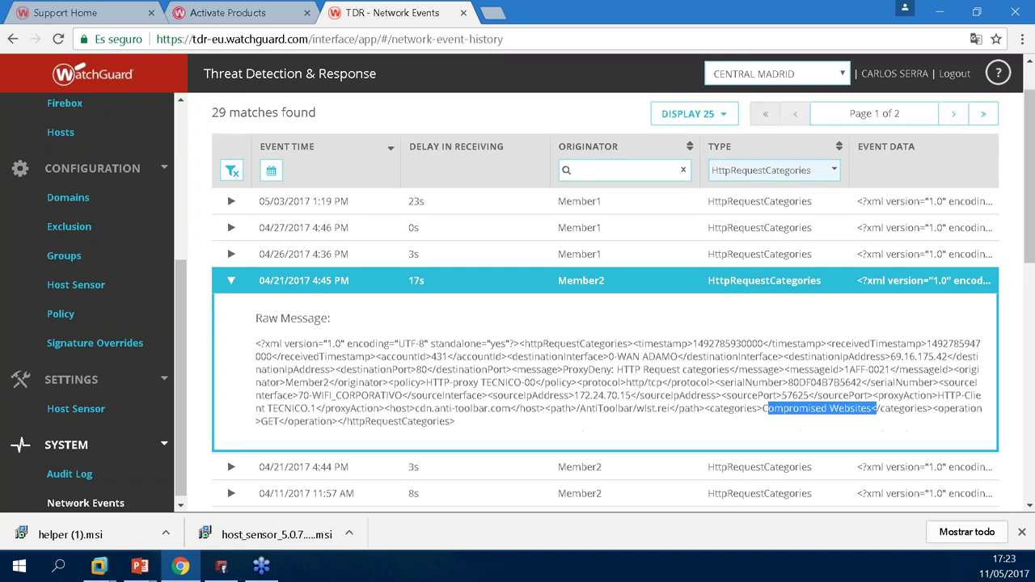
Switch to the running Windows 7 virtual machine in VMware Workstation and inspect its processes and the TDRSensorService32 service in an enlarged Task Manager.
key(alt+Tab)
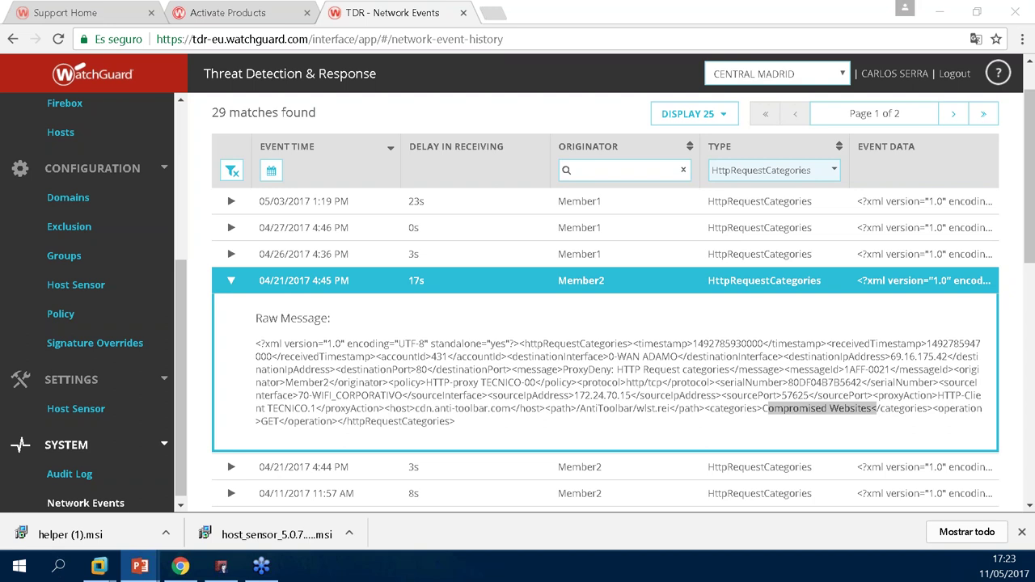
mouse_move(99, 566)
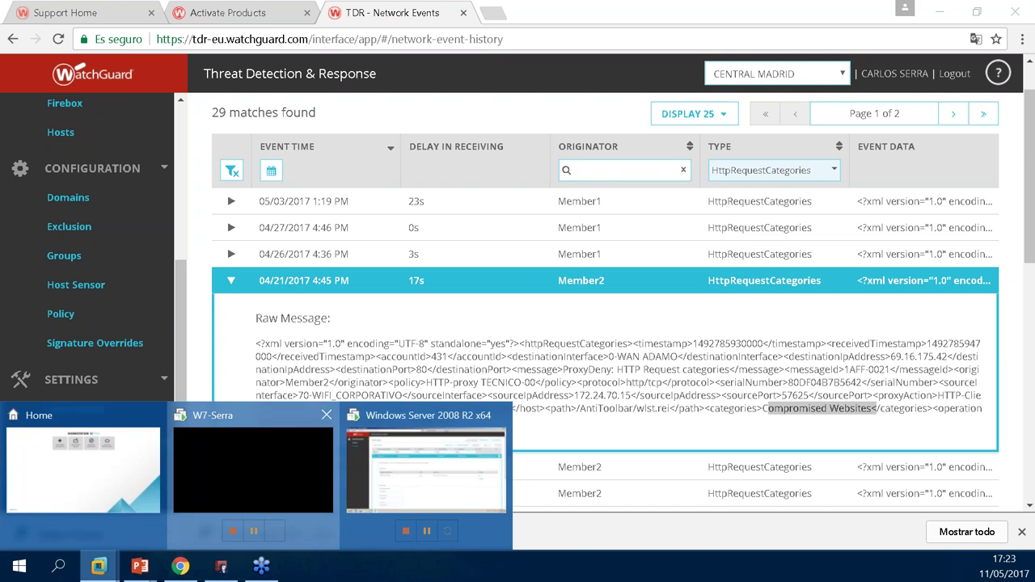
click(258, 506)
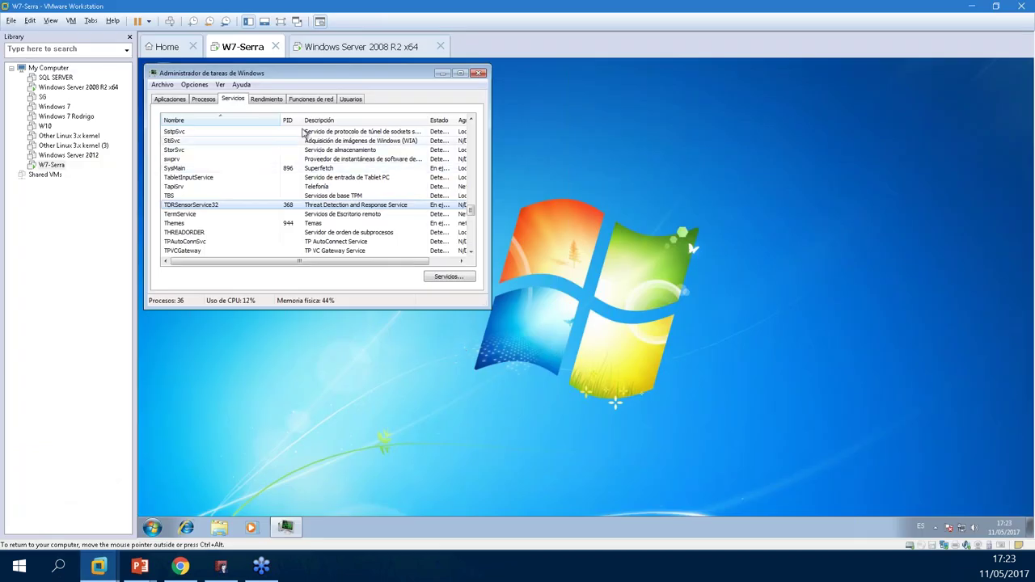
drag(279, 120, 247, 119)
click(219, 100)
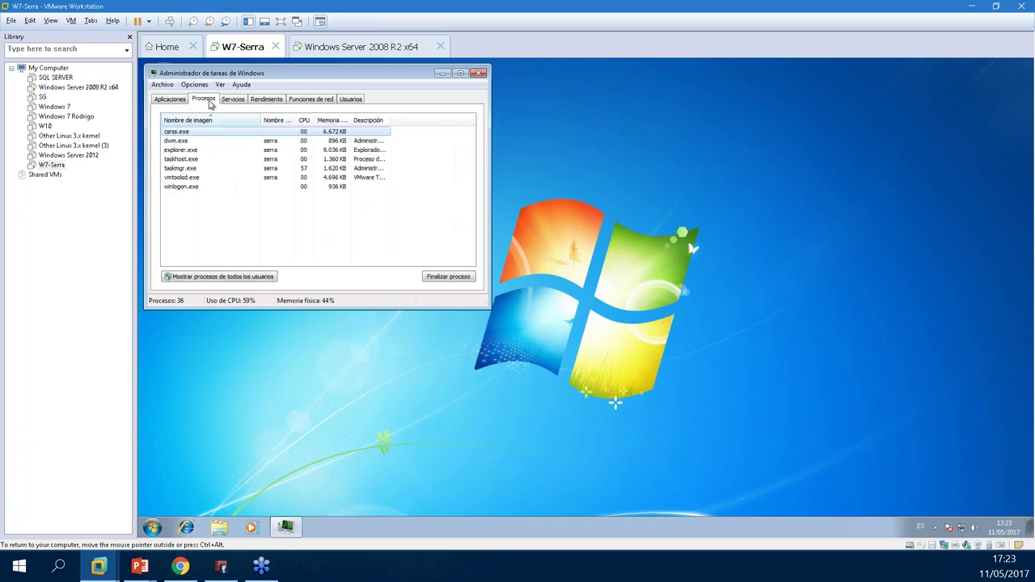
click(229, 99)
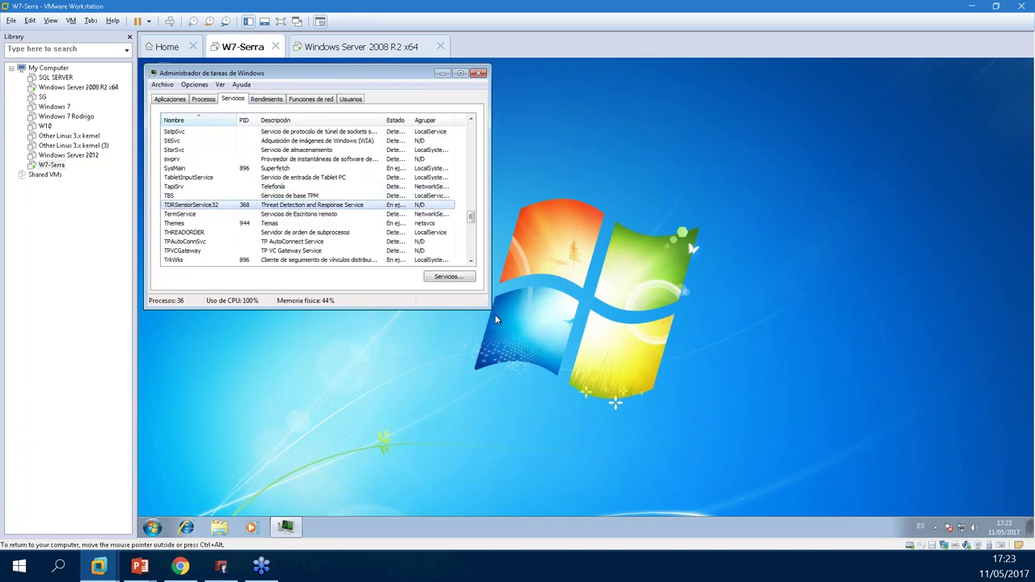
drag(485, 304, 696, 377)
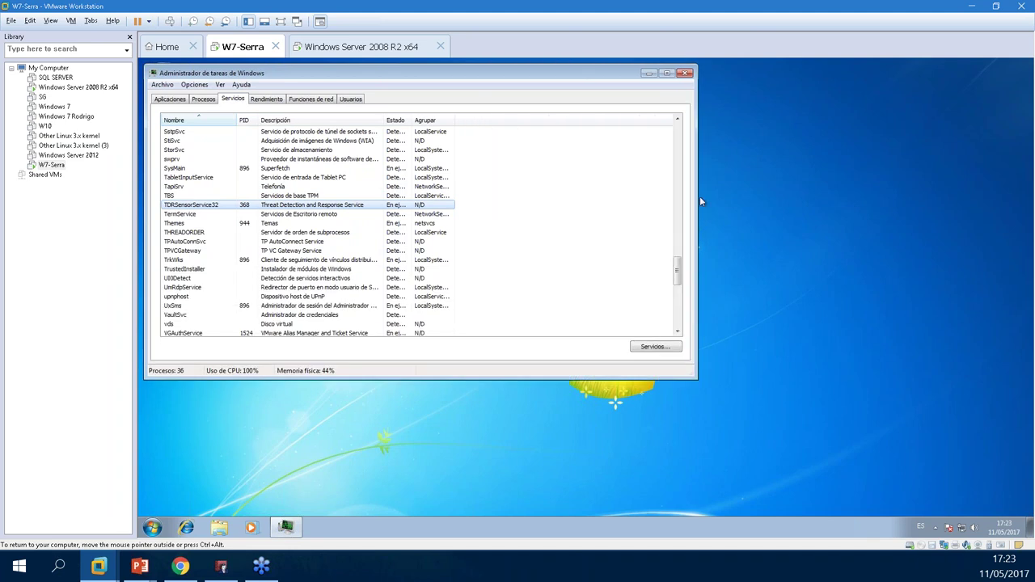
Return to Threat Detection & Response in Chrome and open the page for generating reports.
click(181, 566)
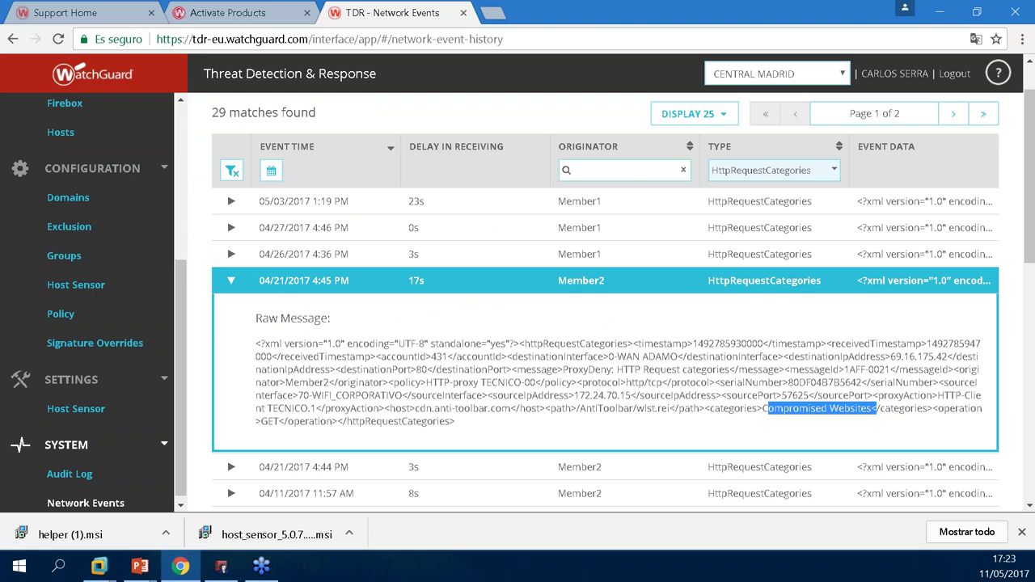
click(182, 120)
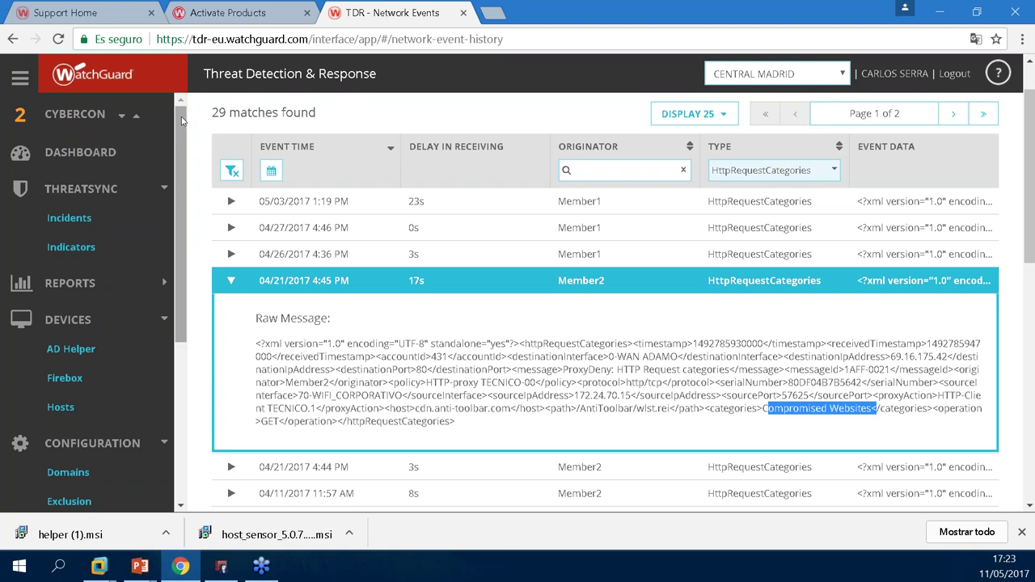
click(63, 287)
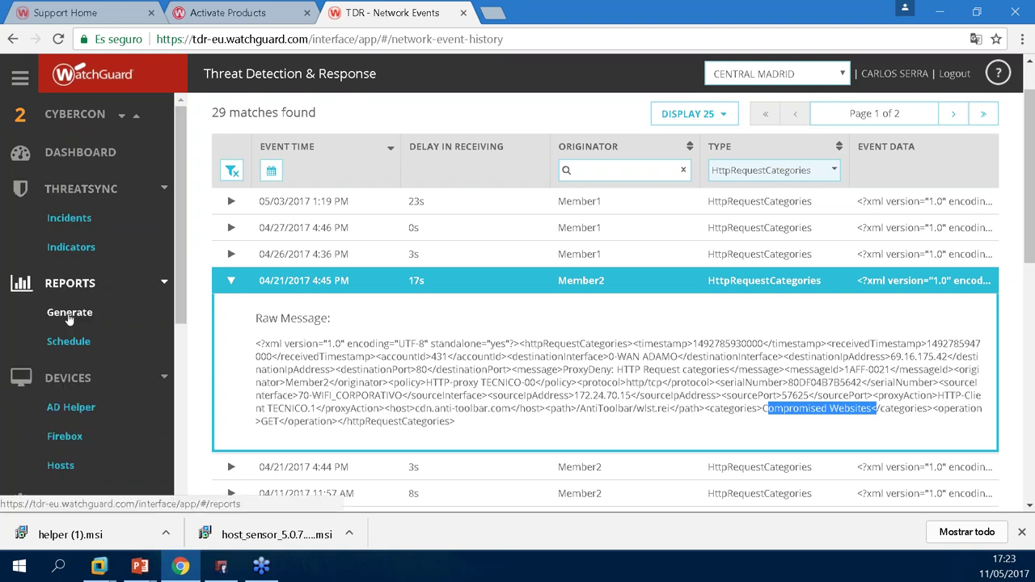
click(71, 314)
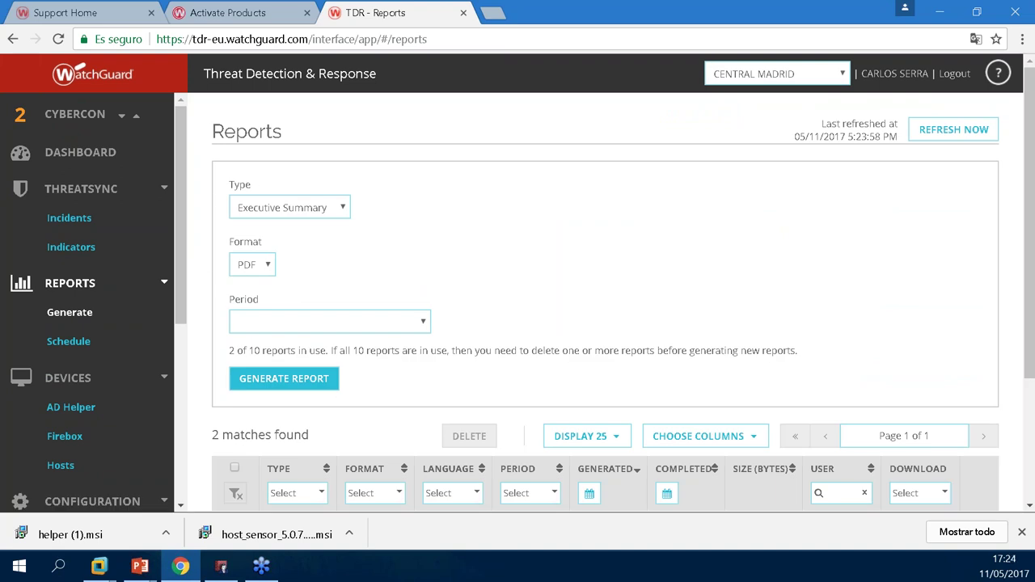
Generate an Executive Summary report in PDF format for the Month to date period.
drag(1030, 104, 1023, 134)
click(371, 285)
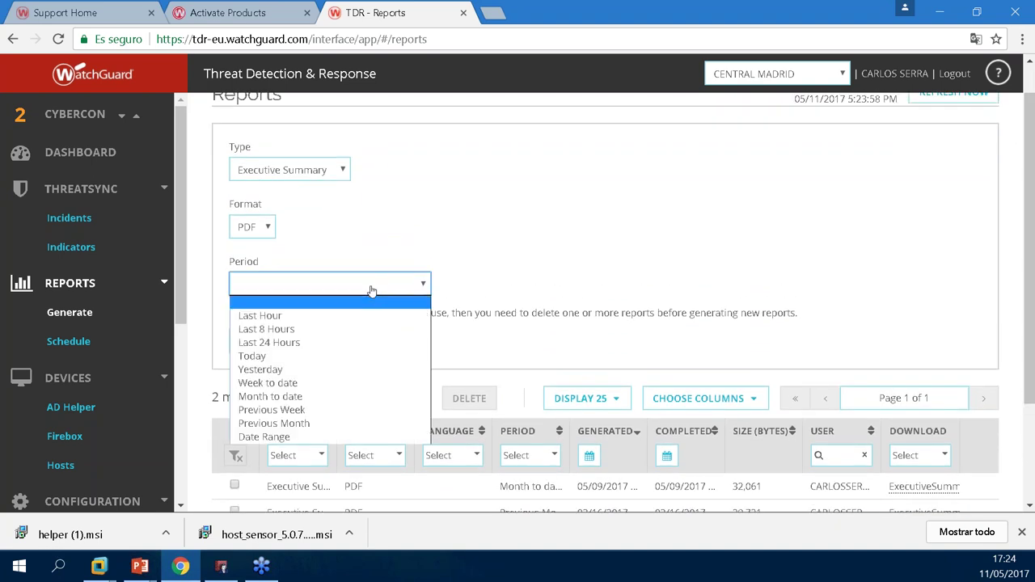
click(307, 396)
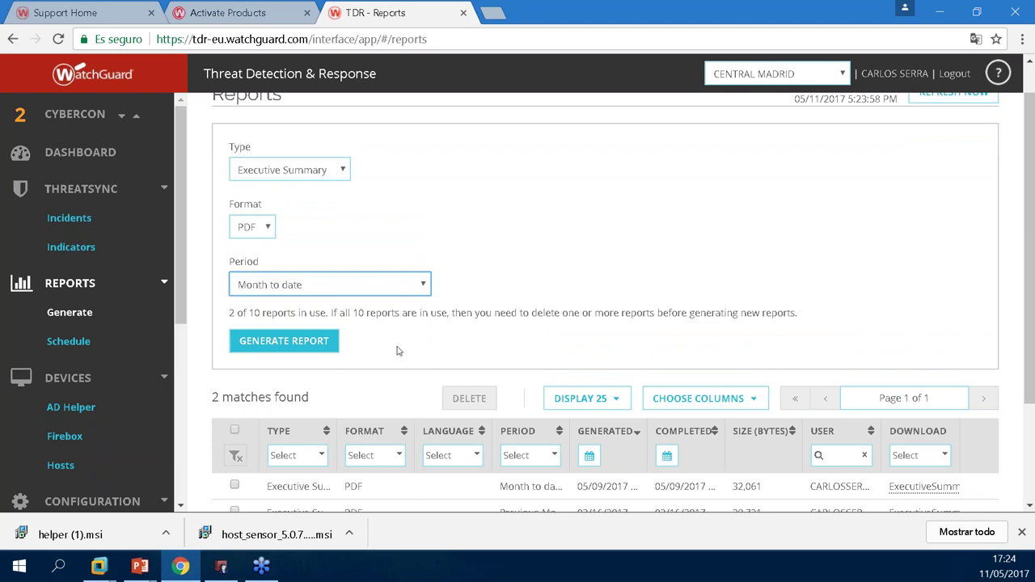
click(282, 169)
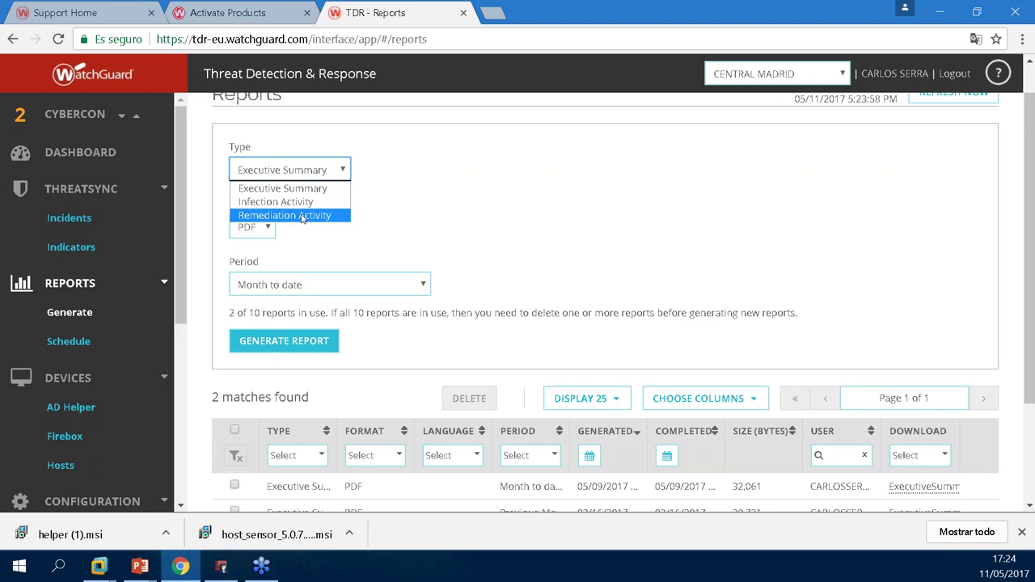
click(293, 189)
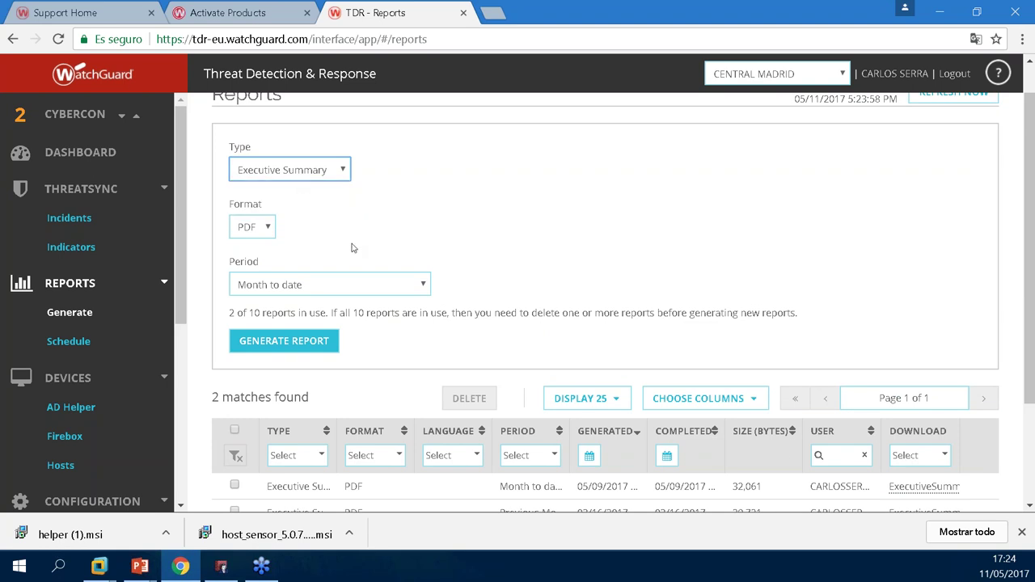
click(263, 229)
click(328, 237)
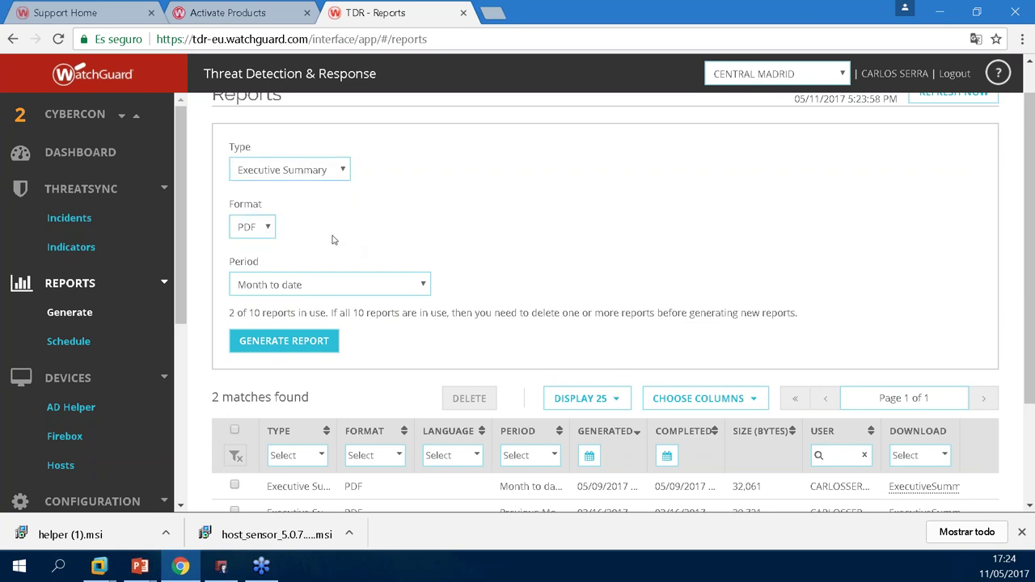
click(308, 343)
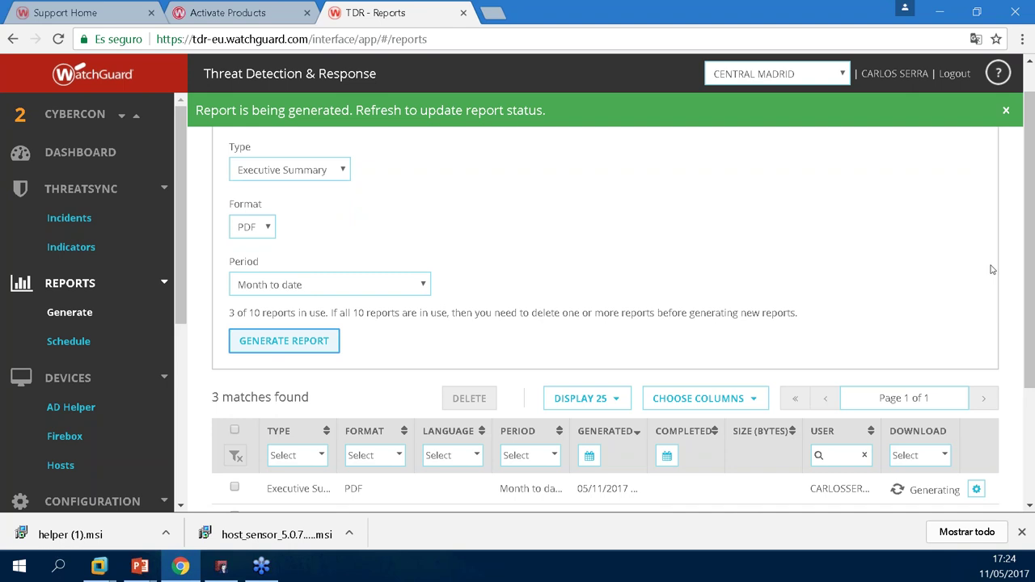
Open the newly generated Executive Summary PDF, read through its pages and close it.
scroll(1029, 259, down, 1)
scroll(1032, 271, down, 1)
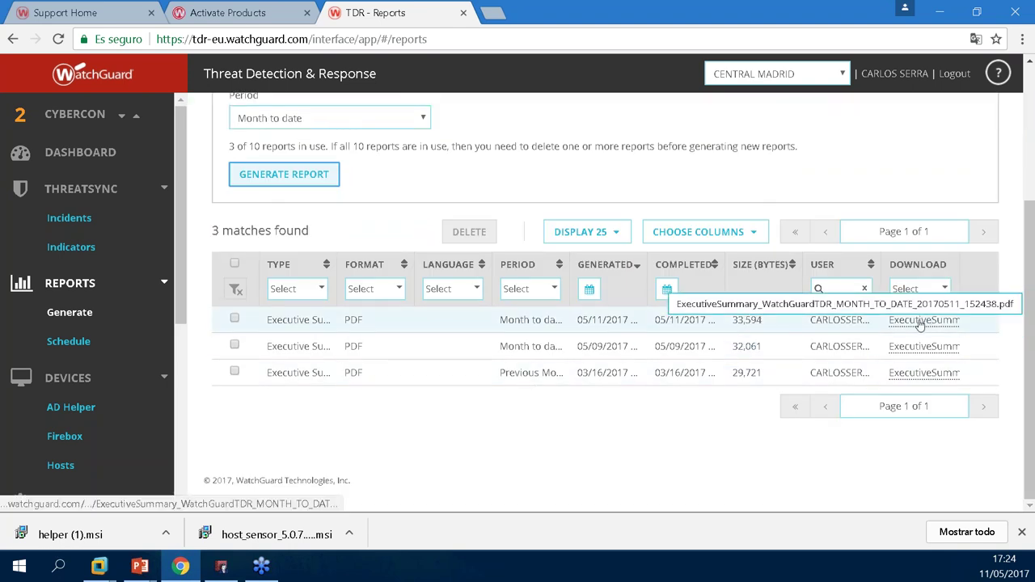
click(924, 321)
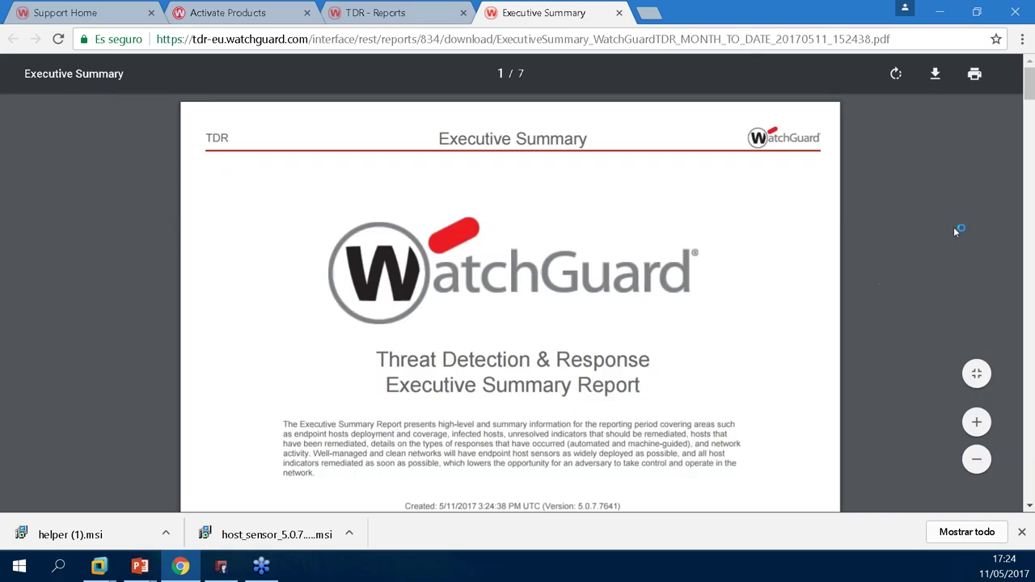
drag(1032, 87, 1030, 490)
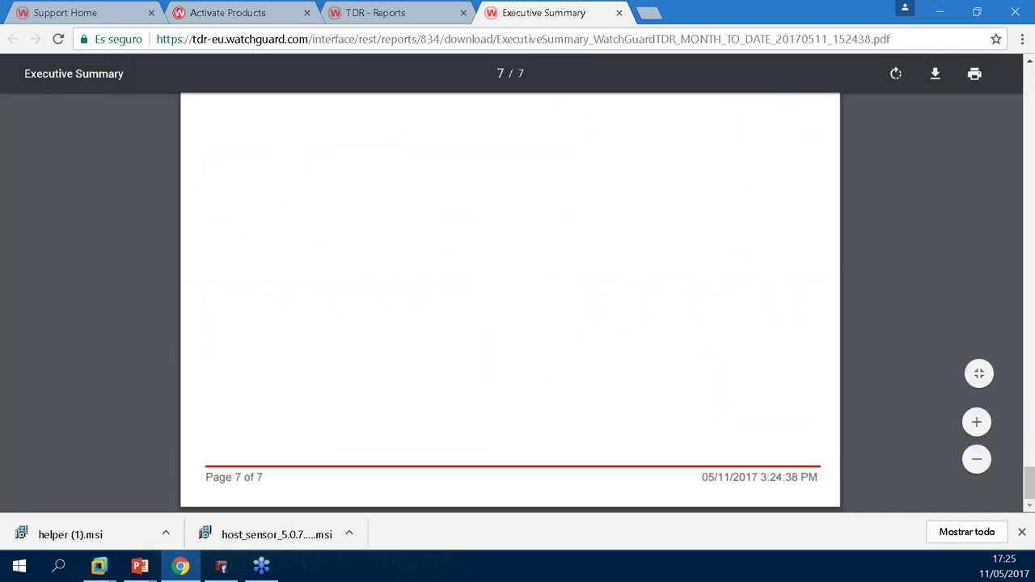
click(620, 12)
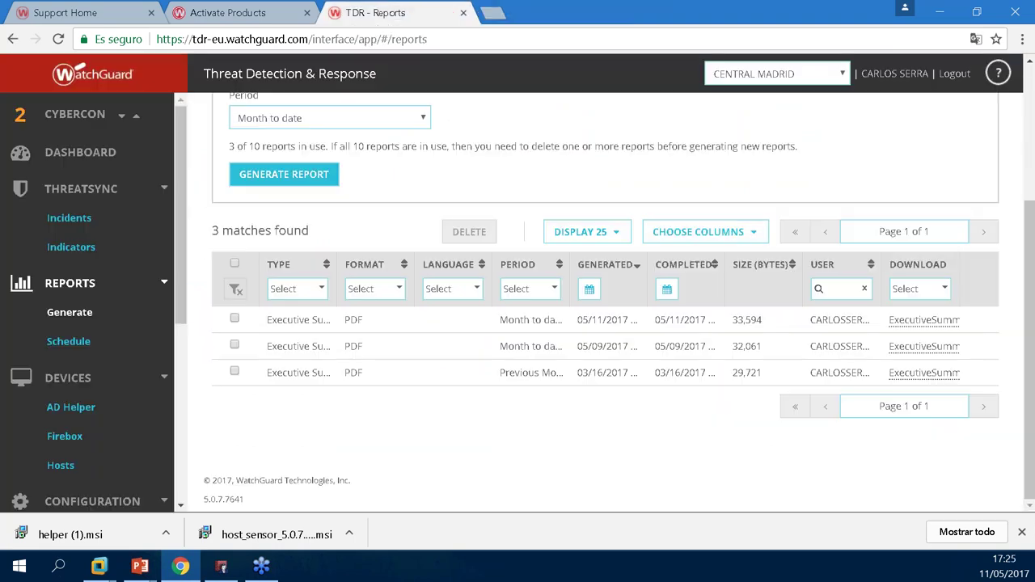
Open the report scheduling page and start a new Executive Summary report schedule with Recurring as the schedule type.
click(67, 342)
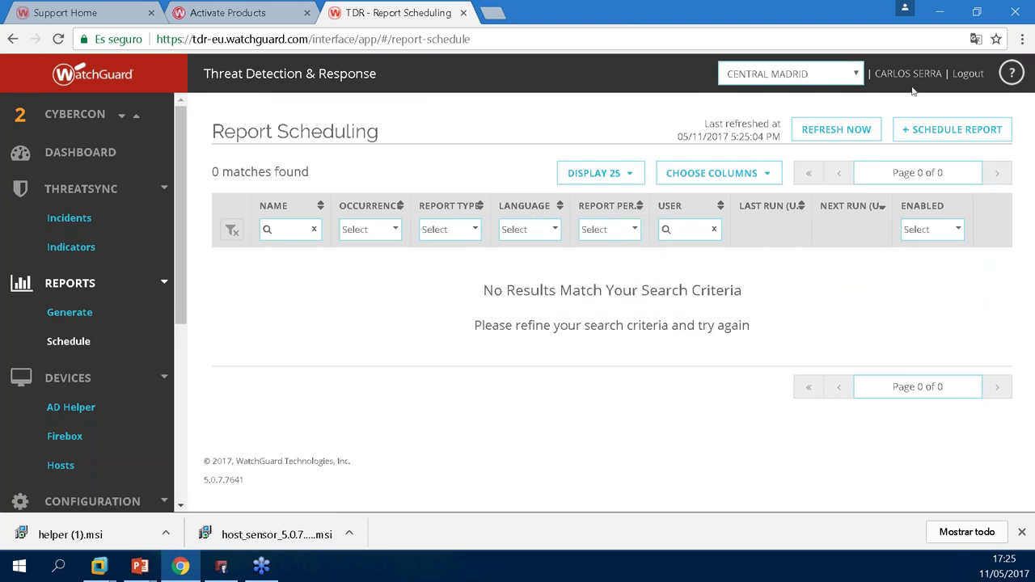
click(938, 129)
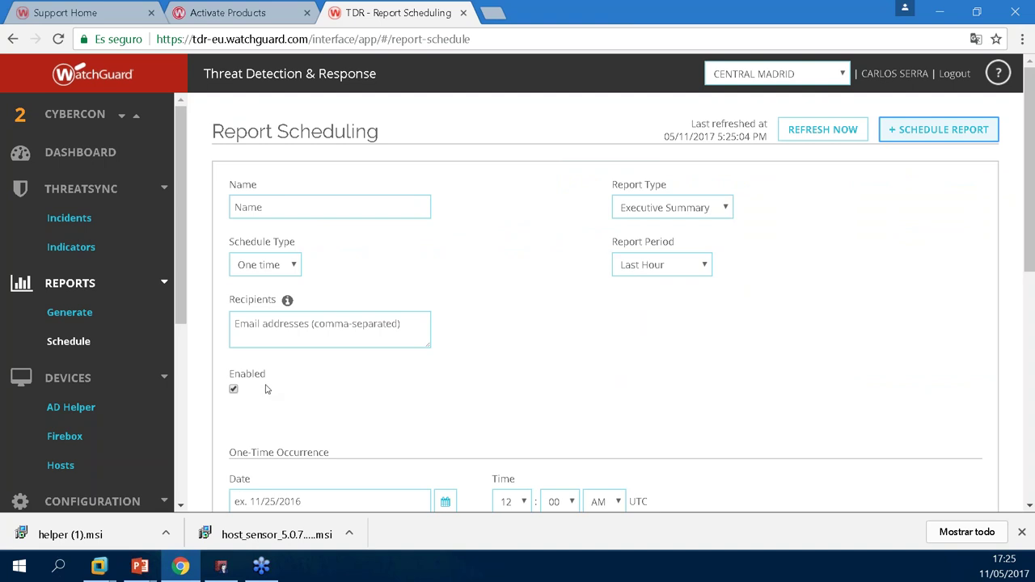
click(258, 270)
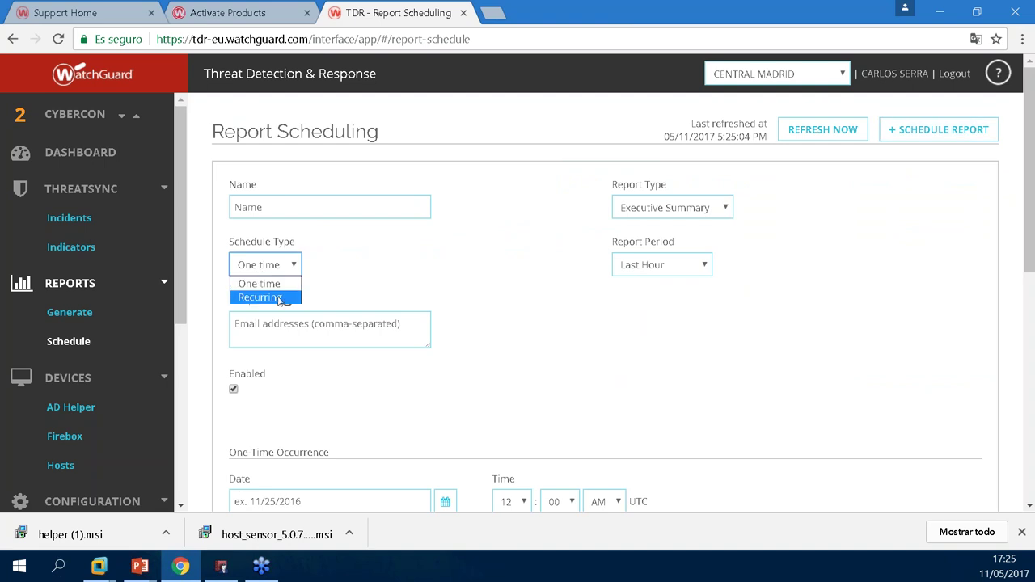
click(278, 297)
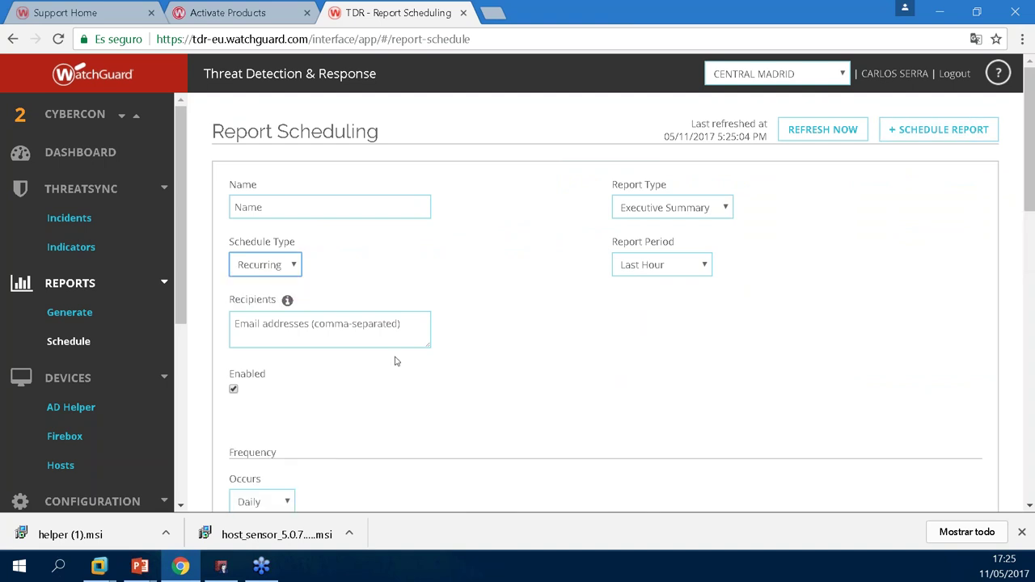
Examine the recurrence frequency choices and the remaining fields of the report schedule form without saving it.
drag(1023, 194, 1023, 255)
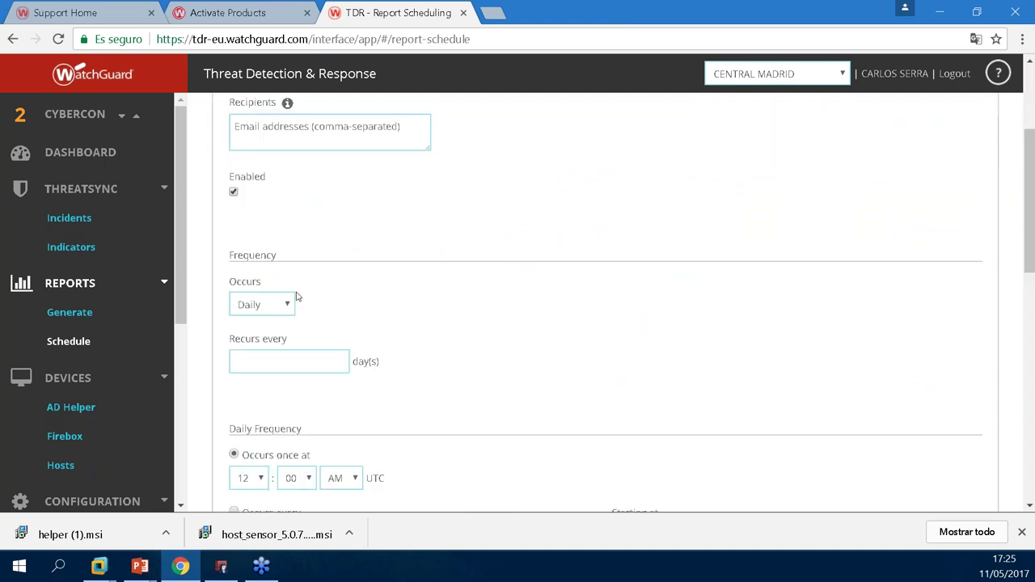
click(236, 307)
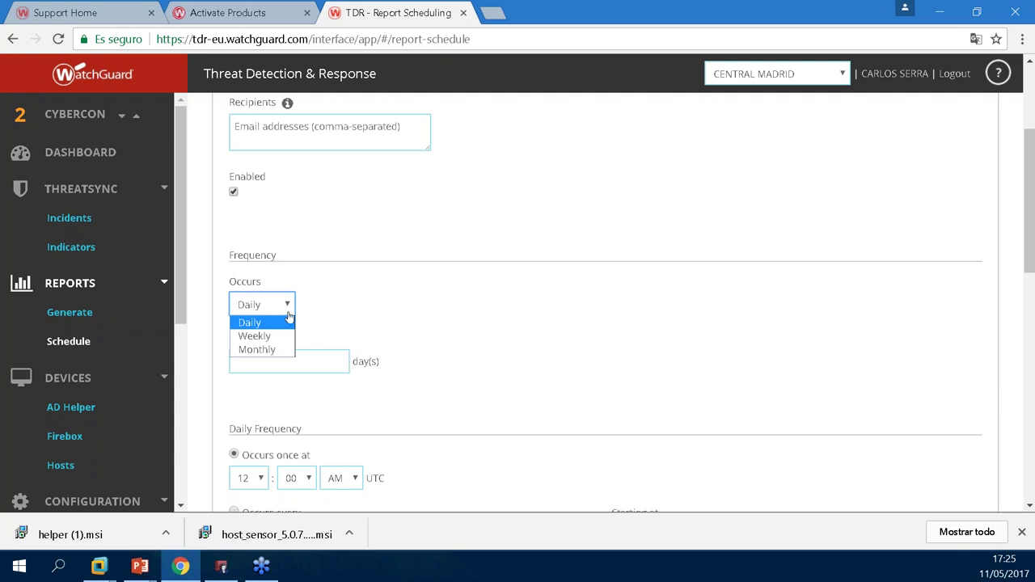
drag(1032, 238, 1033, 127)
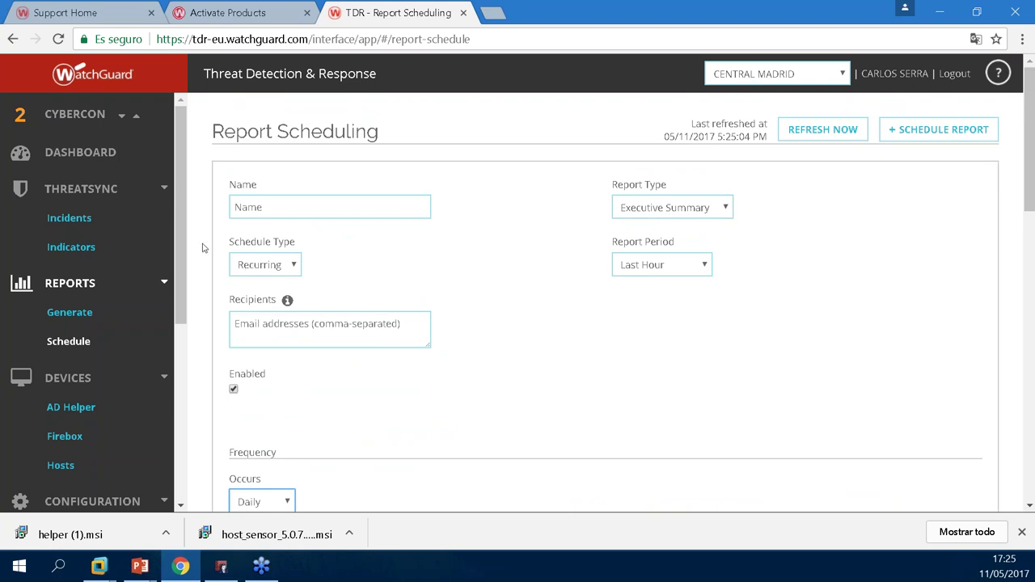
scroll(89, 243, down, 1)
scroll(89, 243, up, 1)
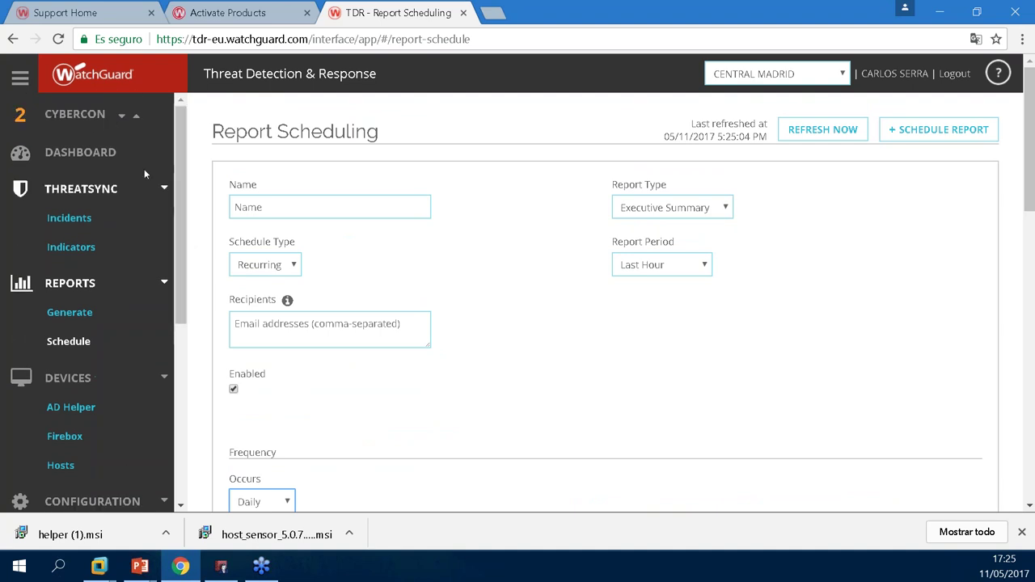
Return to the Threat Detection & Response dashboard and review its summaries along with the available configuration, settings and system sections.
click(139, 161)
click(602, 289)
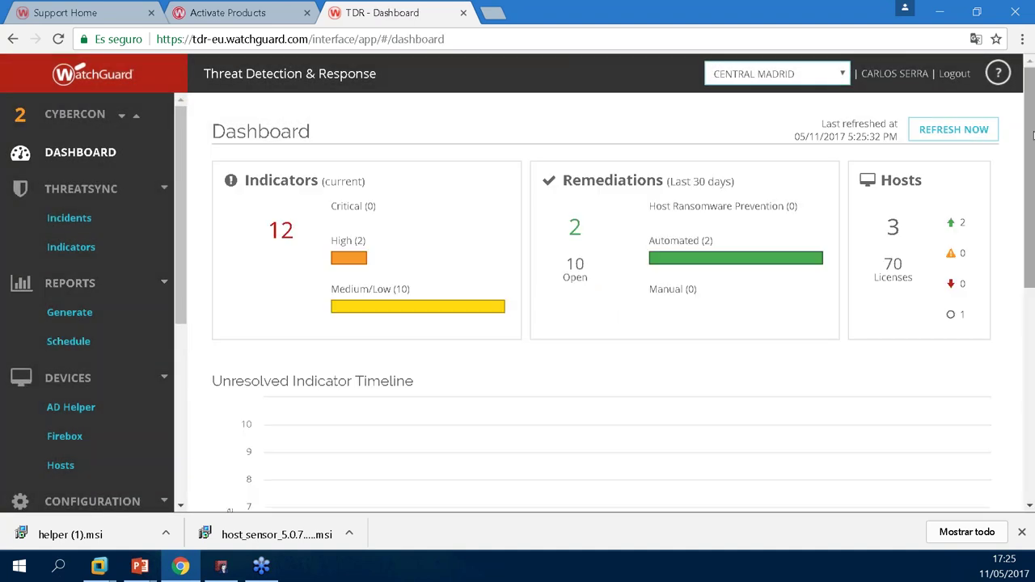
mouse_move(1030, 150)
mouse_down()
mouse_move(1033, 366)
mouse_move(1033, 157)
mouse_up()
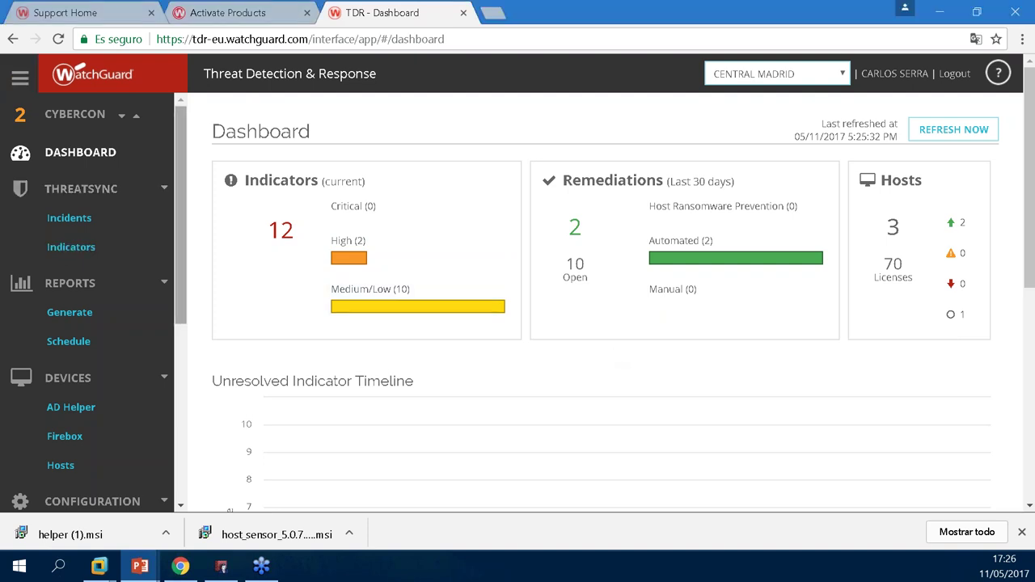
click(185, 257)
drag(185, 256, 190, 286)
drag(196, 388, 193, 434)
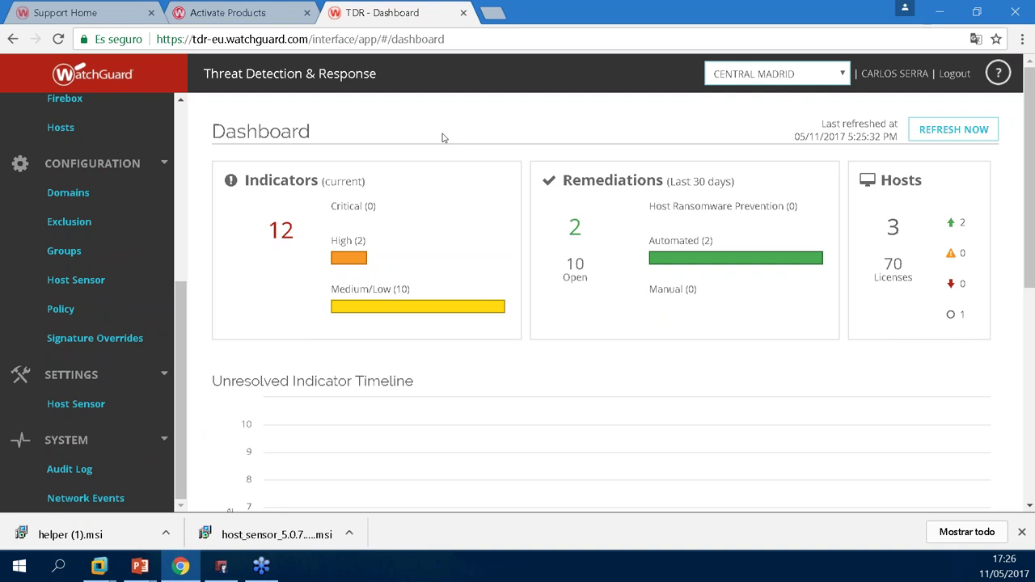
mouse_move(999, 567)
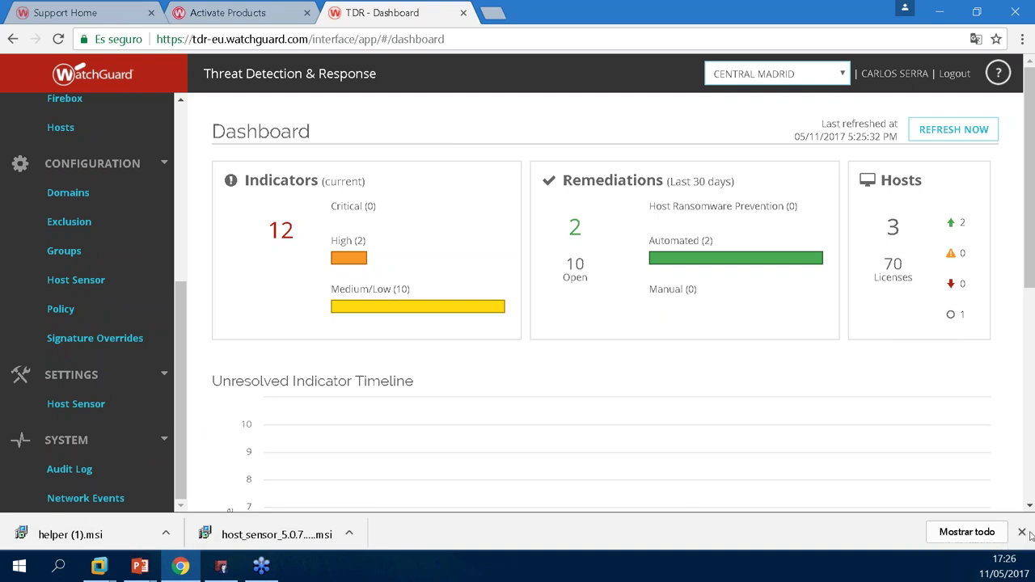